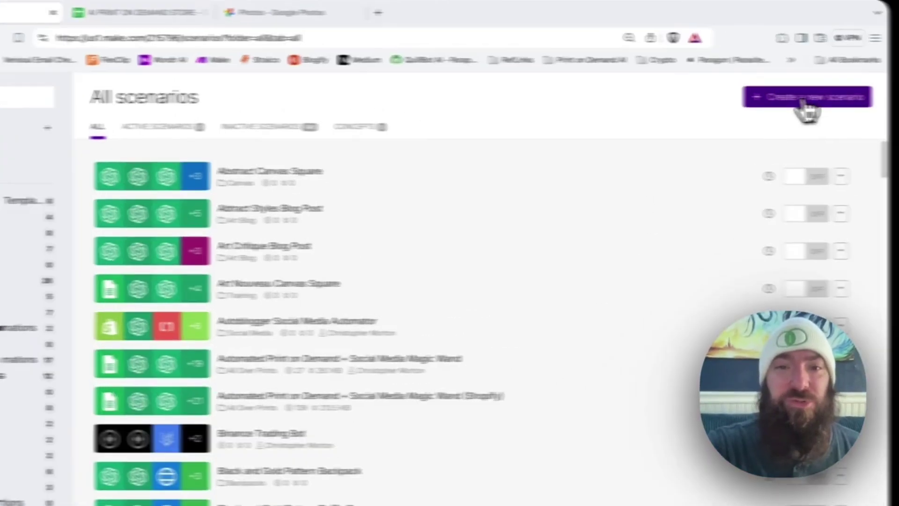
Create a new scenario from the list of all scenarios
click(806, 109)
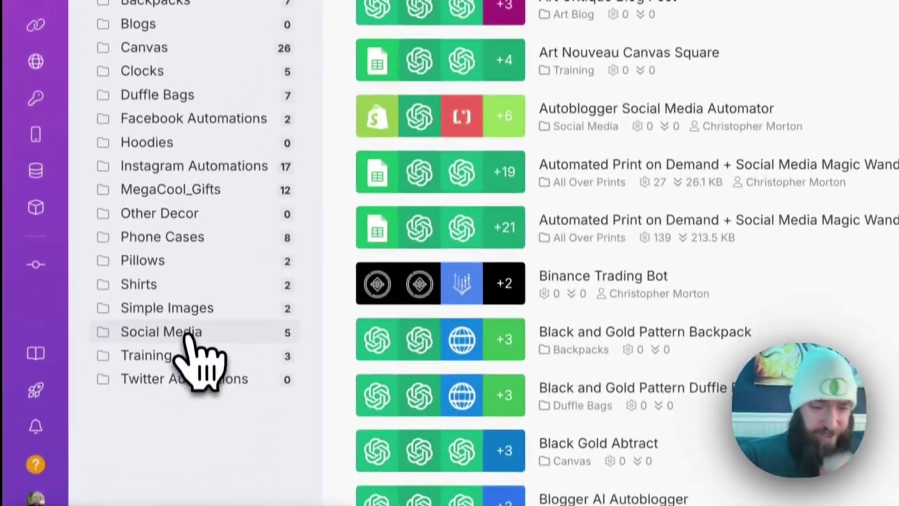
Open the Facebook Image Blaster scenario in the Social Media folder and look at its Facebook Pages and OpenAI modules
click(119, 397)
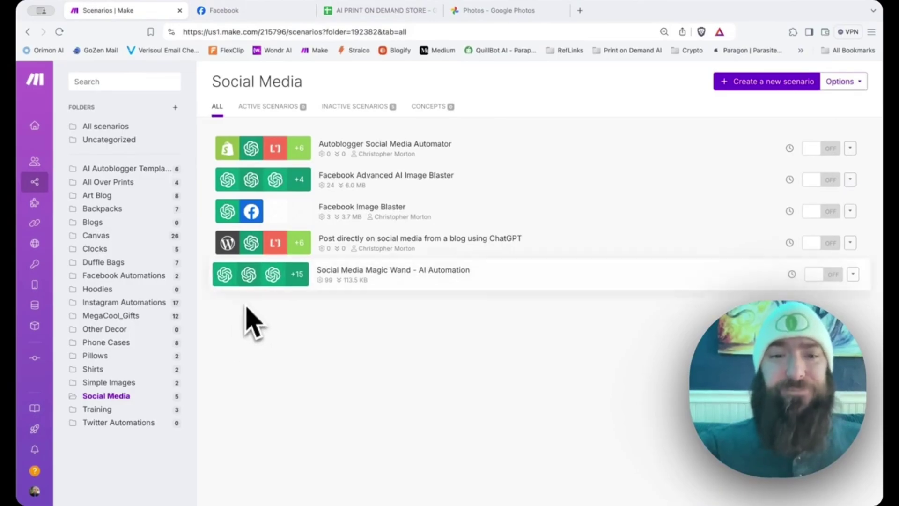
click(421, 211)
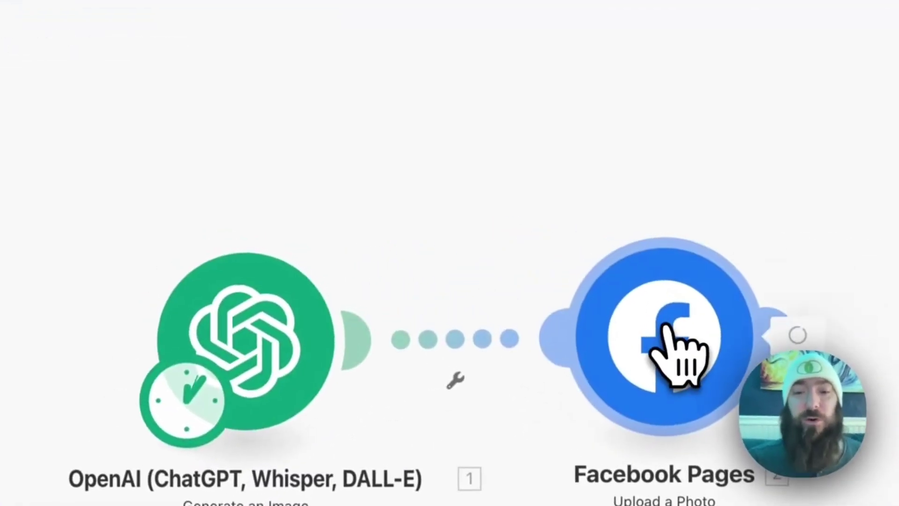
click(643, 205)
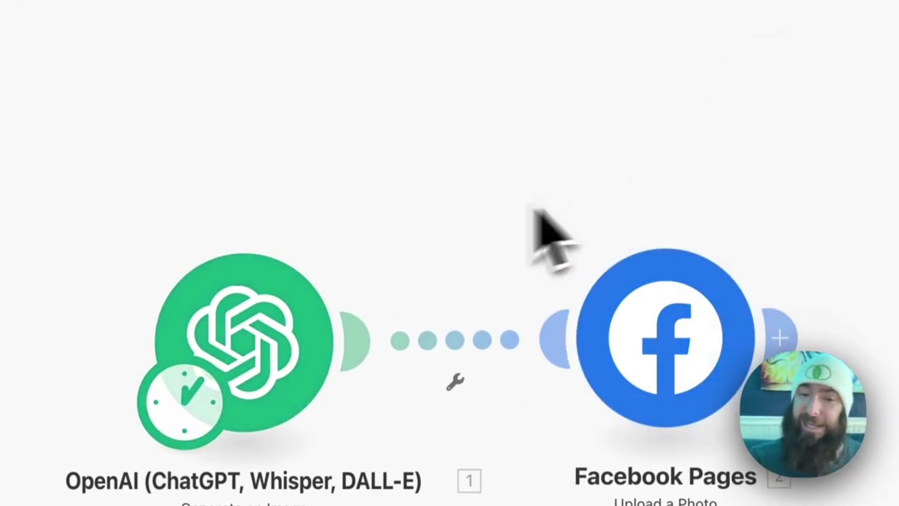
click(243, 333)
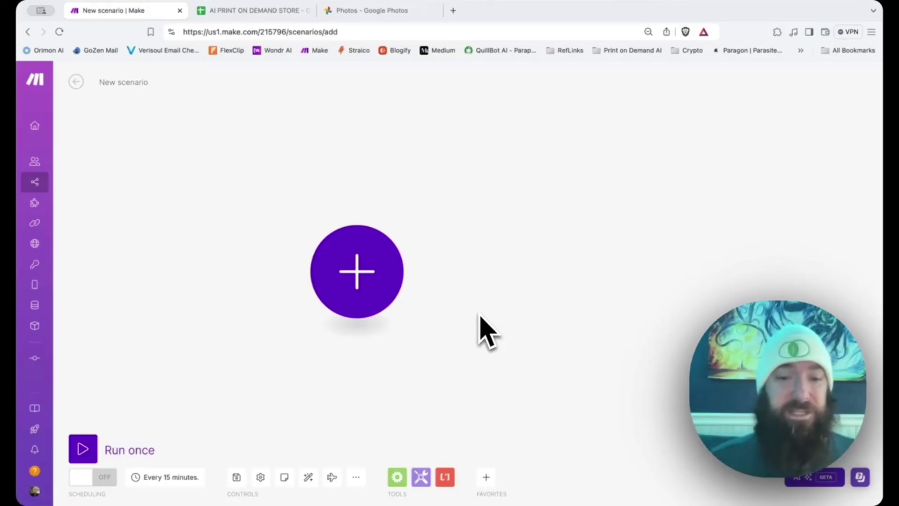
Add the OpenAI (ChatGPT, Whisper, DALL-E) Generate an Image action as the first module of the new scenario
click(396, 287)
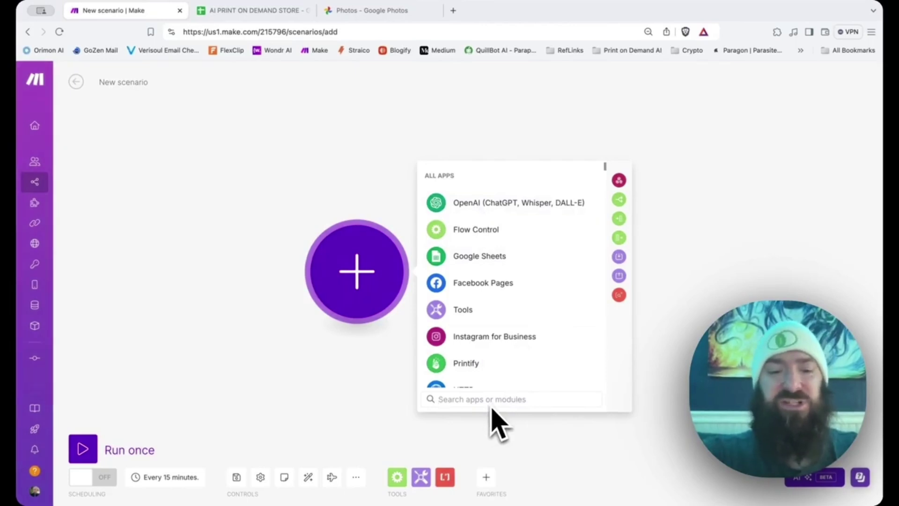
text(en ai)
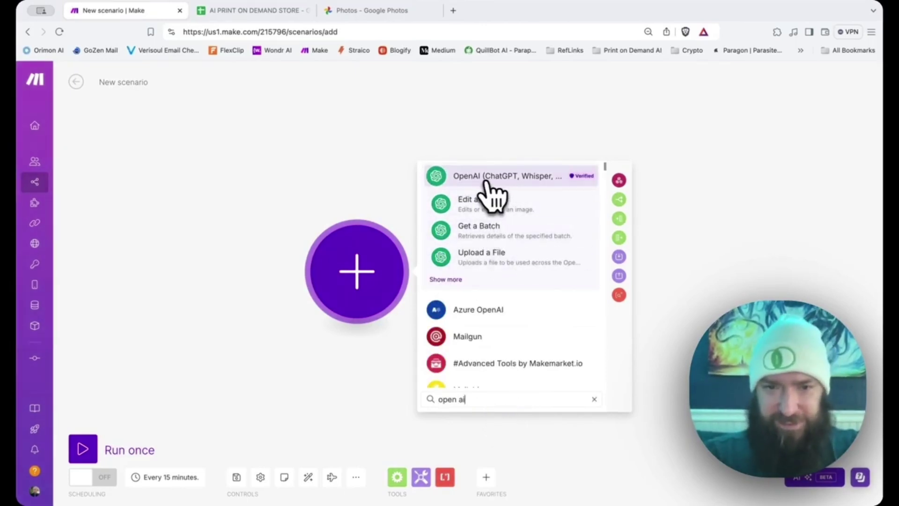
click(488, 183)
scroll(494, 343, down, 1)
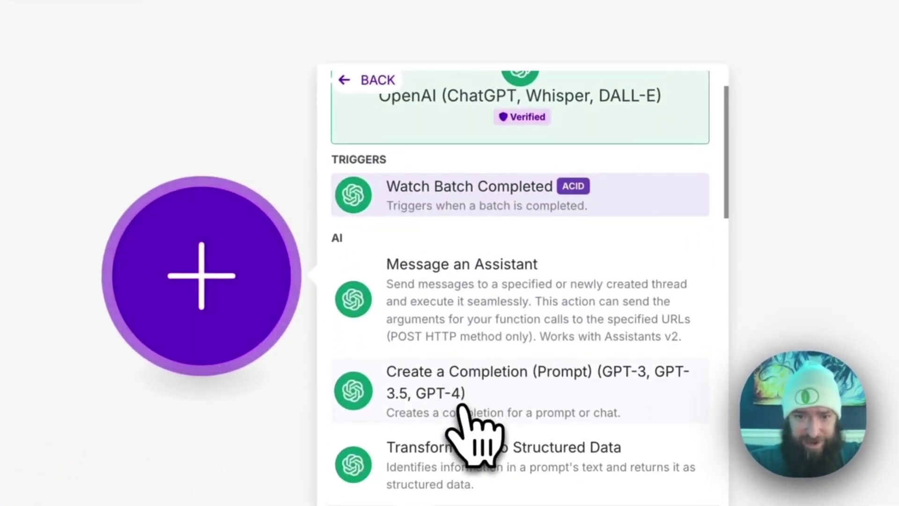
scroll(462, 412, down, 10)
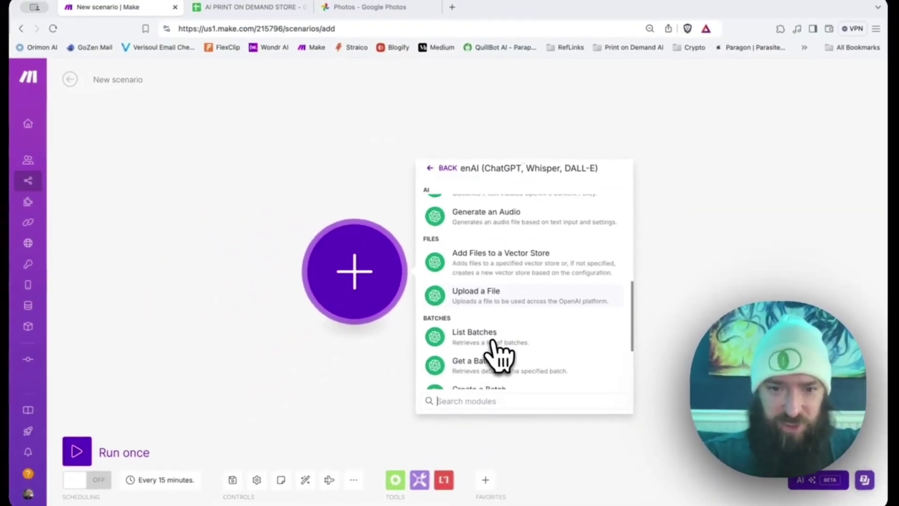
scroll(499, 359, down, 2)
scroll(497, 356, up, 10)
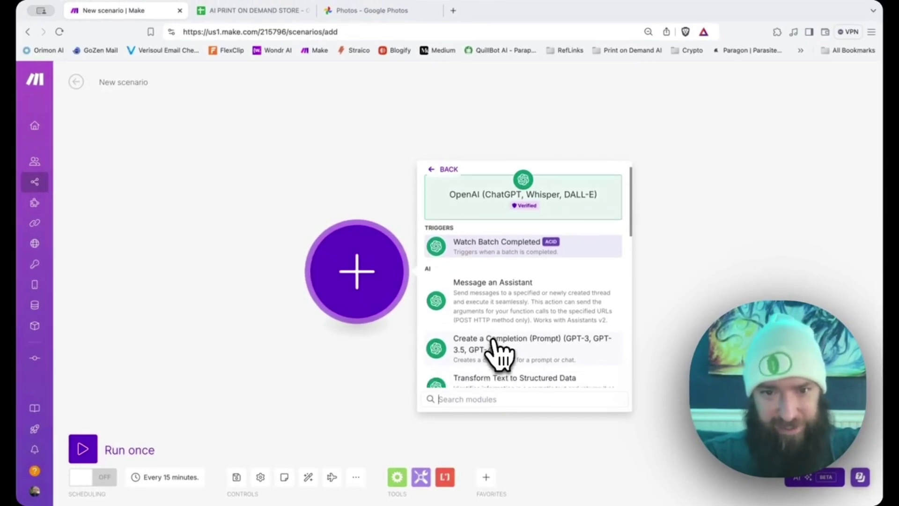
scroll(494, 349, down, 4)
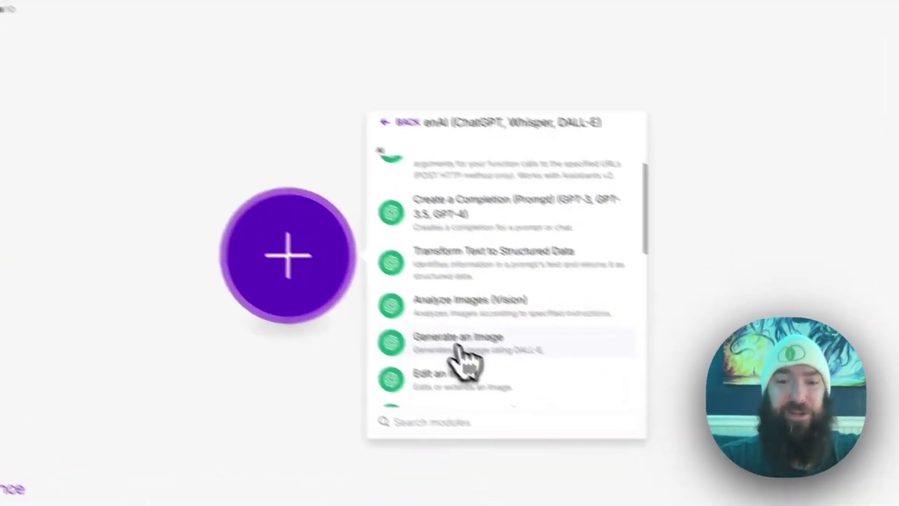
click(461, 351)
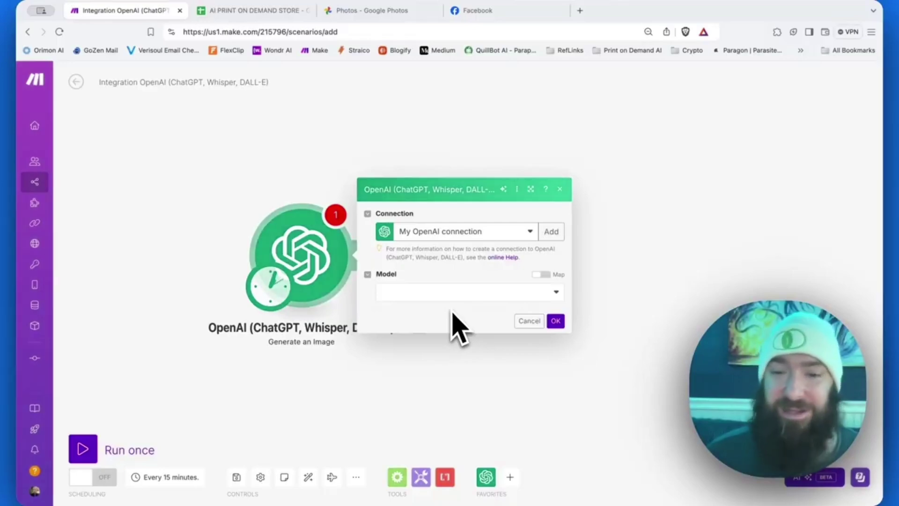
Start adding an OpenAI connection and log in to the OpenAI platform with the account's e-mail and password
click(552, 231)
click(599, 280)
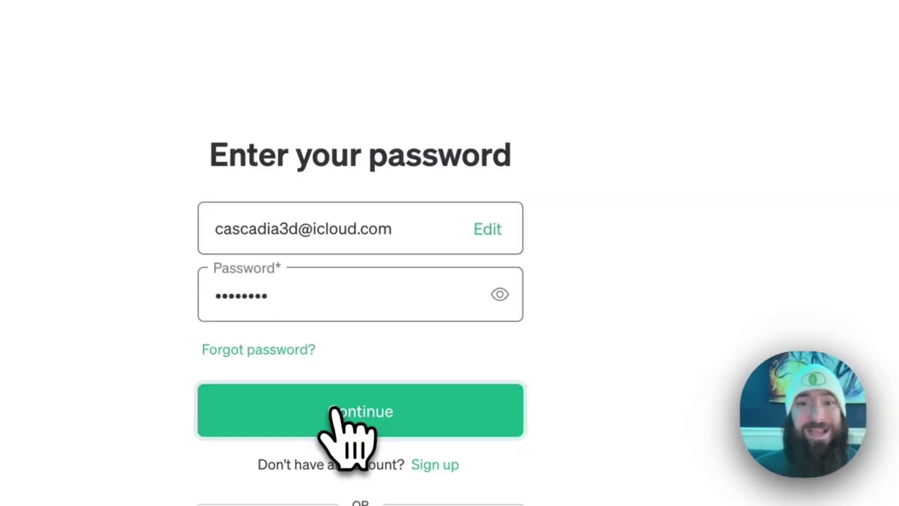
click(334, 408)
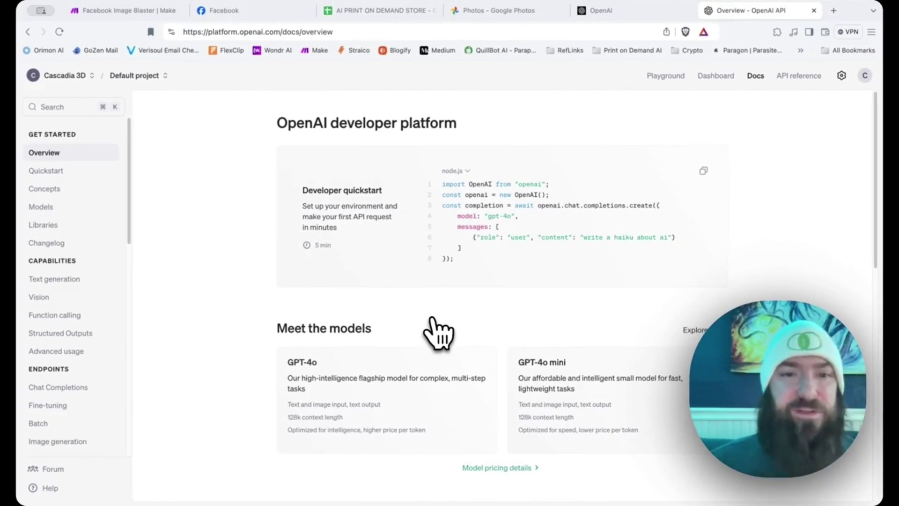
Review the organization's billing overview and the profile's user API keys in the OpenAI platform settings
click(843, 77)
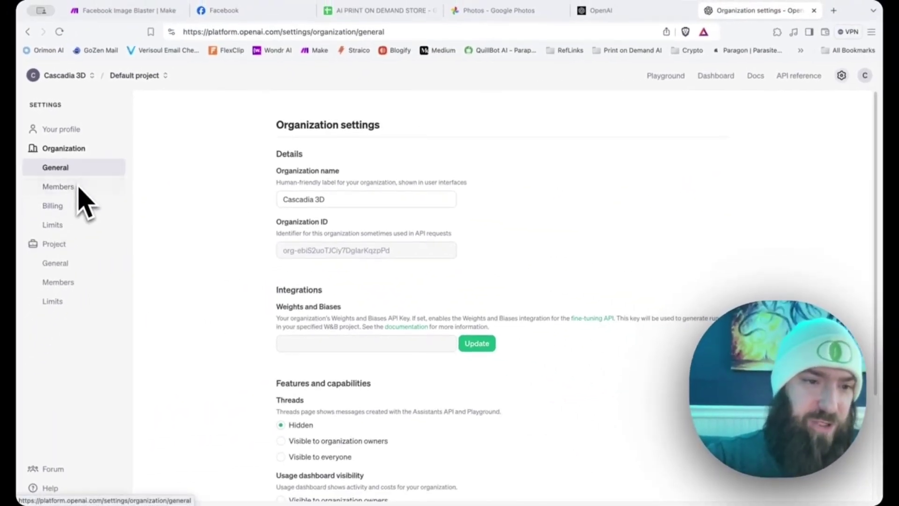
click(78, 208)
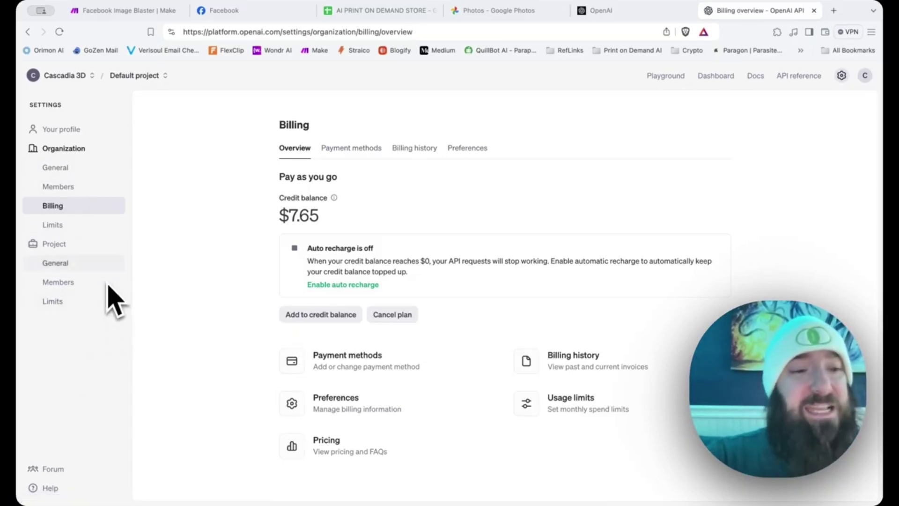
click(87, 131)
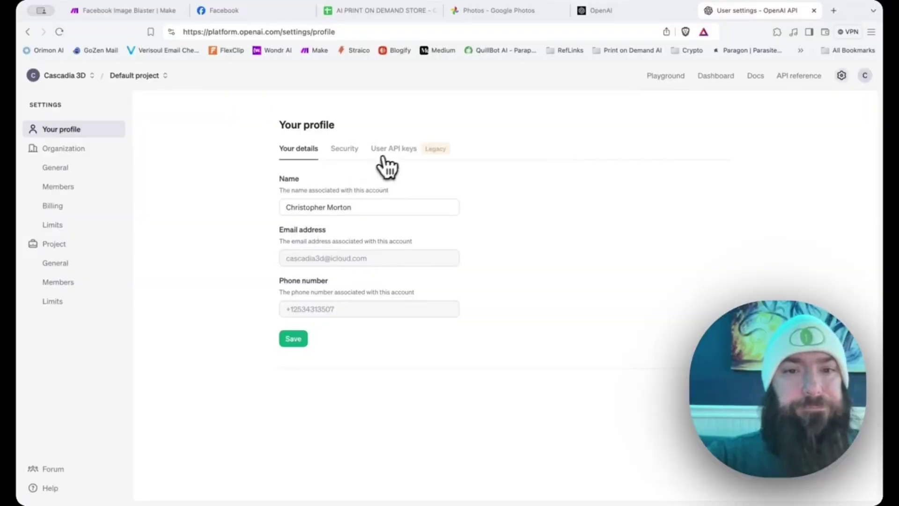
click(402, 149)
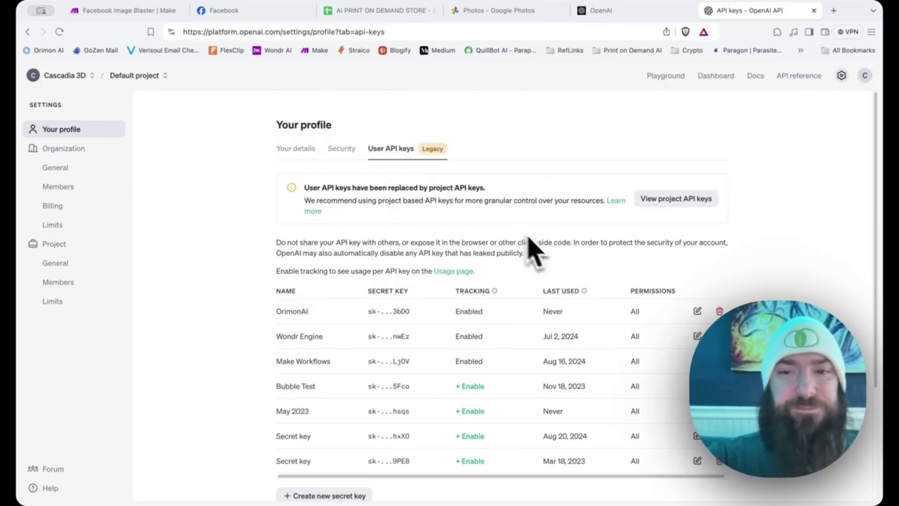
scroll(566, 269, down, 1)
scroll(567, 270, down, 3)
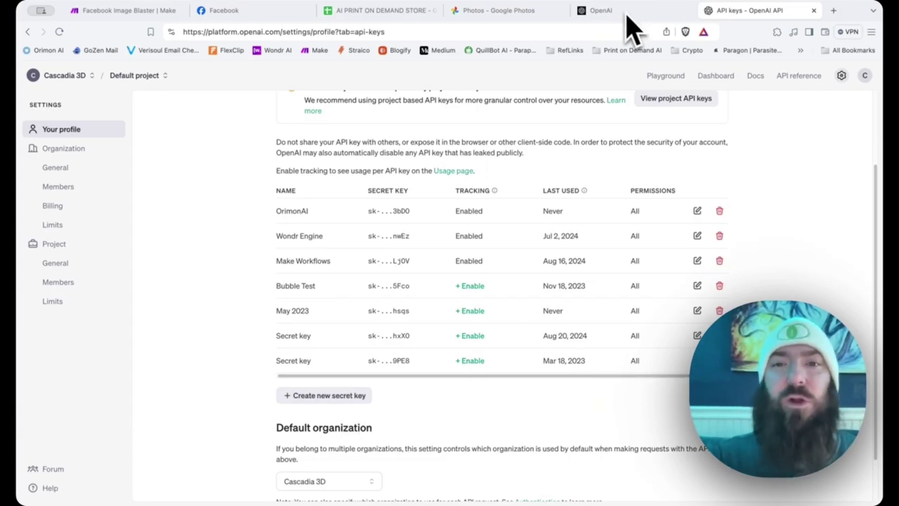
Switch back to Make and check the connection settings of the OpenAI module in the Facebook Image Blaster scenario
click(140, 10)
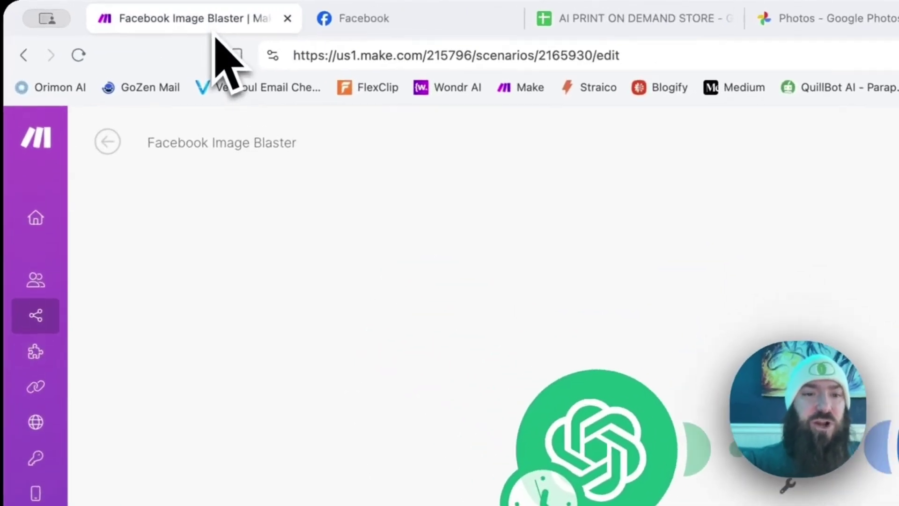
click(443, 368)
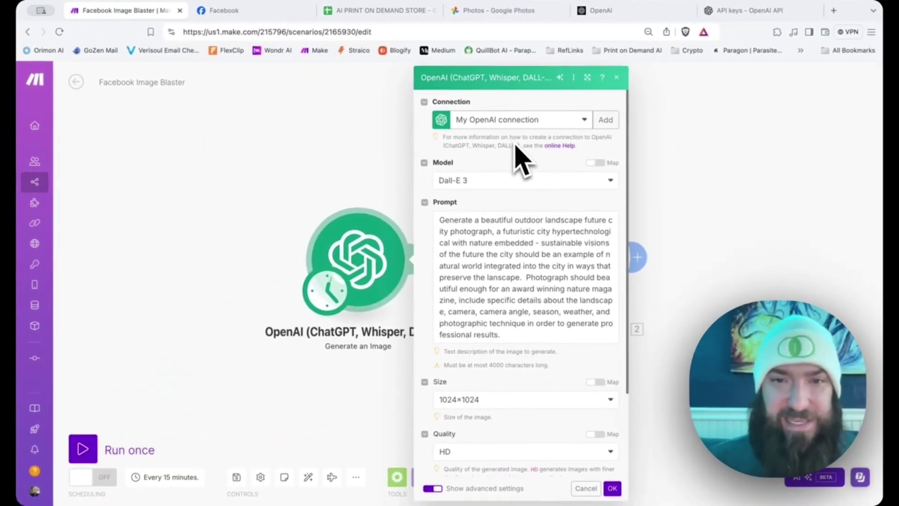
click(612, 488)
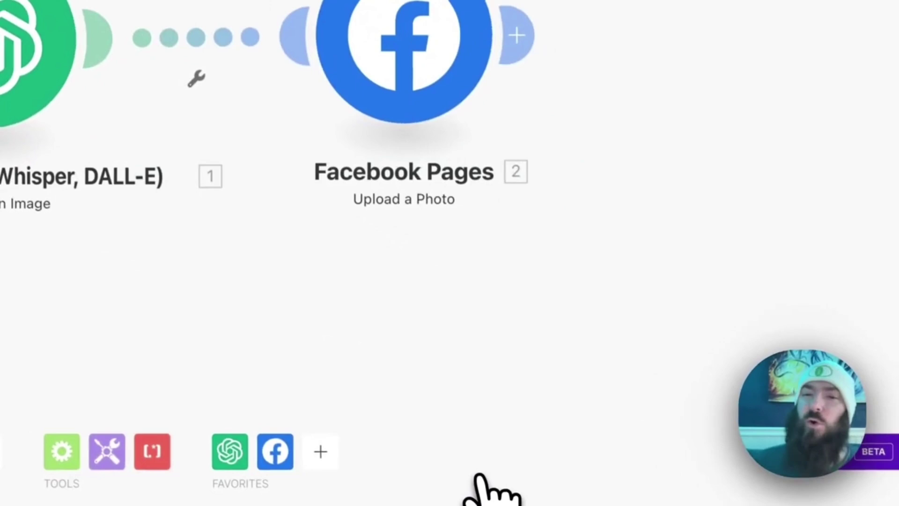
Return to the OpenAI platform and view the general organization settings containing the organization ID
click(685, 20)
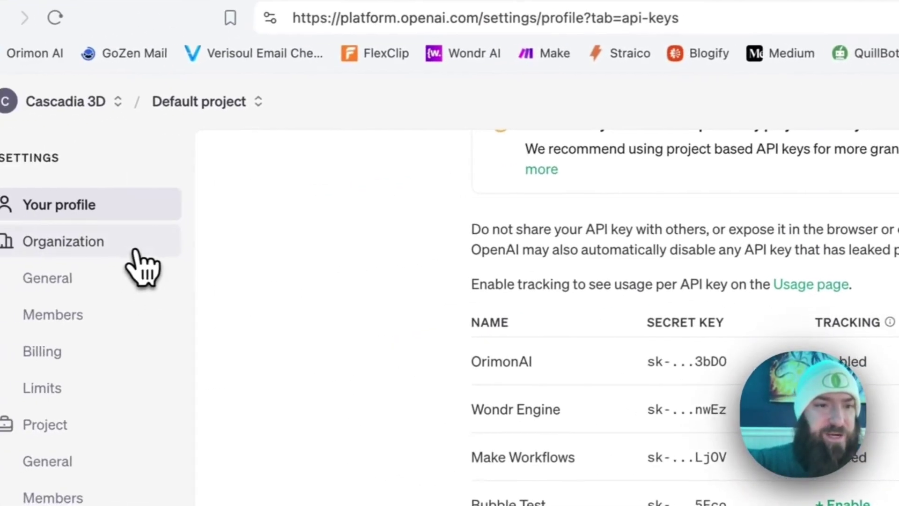
click(135, 246)
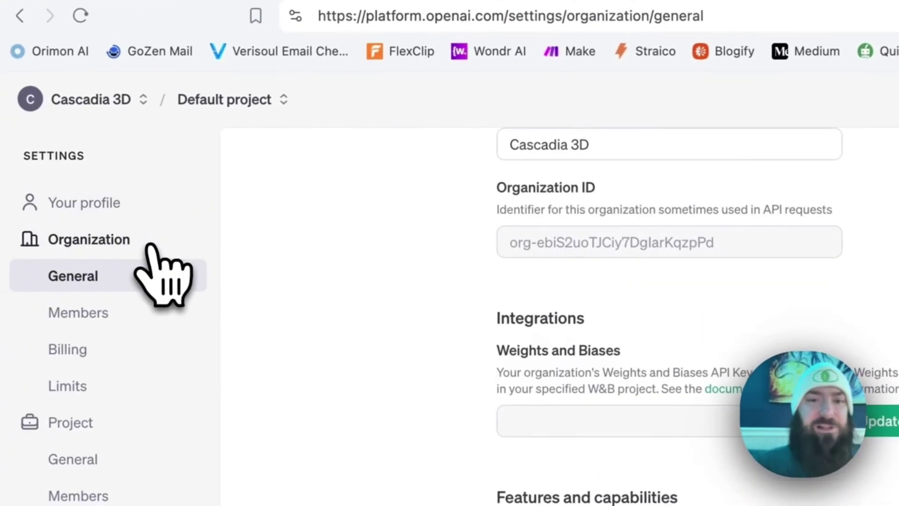
scroll(371, 196, up, 3)
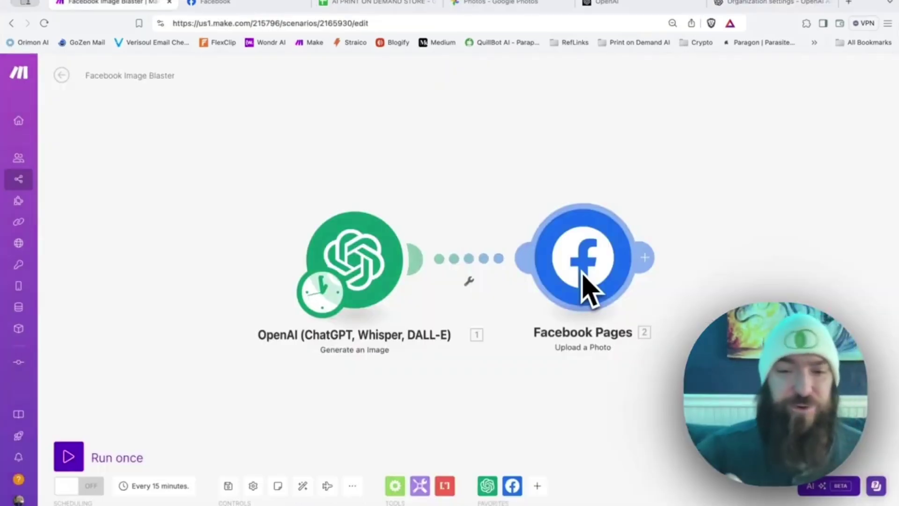
Browse the available Facebook Pages actions for the scenario's second module, from posts down to the photo actions
click(584, 277)
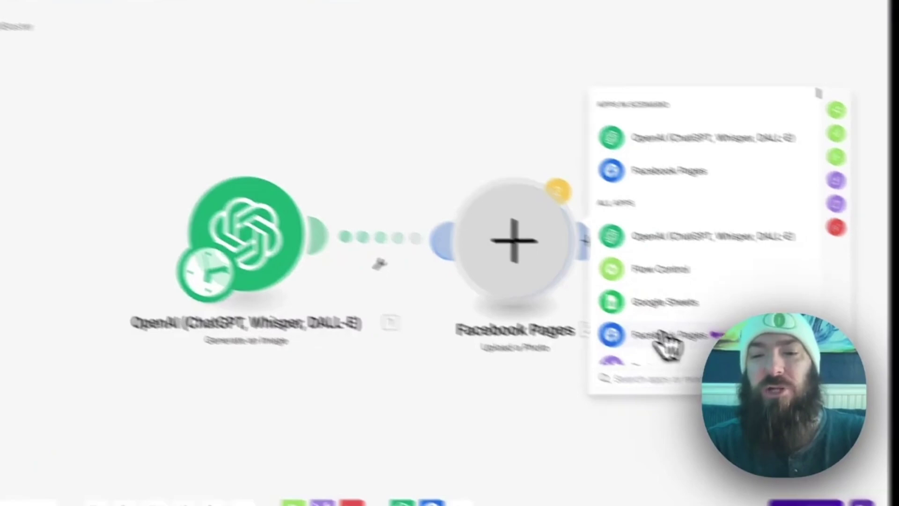
click(693, 334)
scroll(701, 283, down, 3)
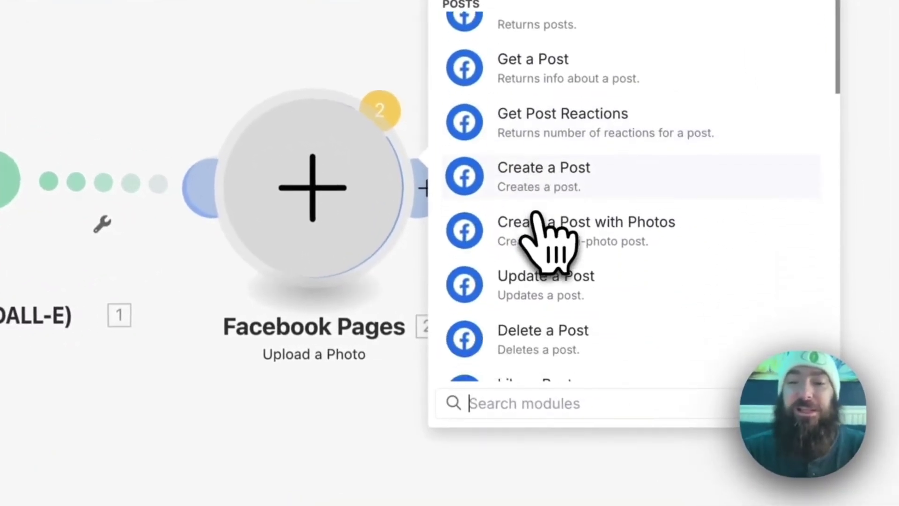
scroll(548, 234, down, 3)
scroll(557, 239, up, 5)
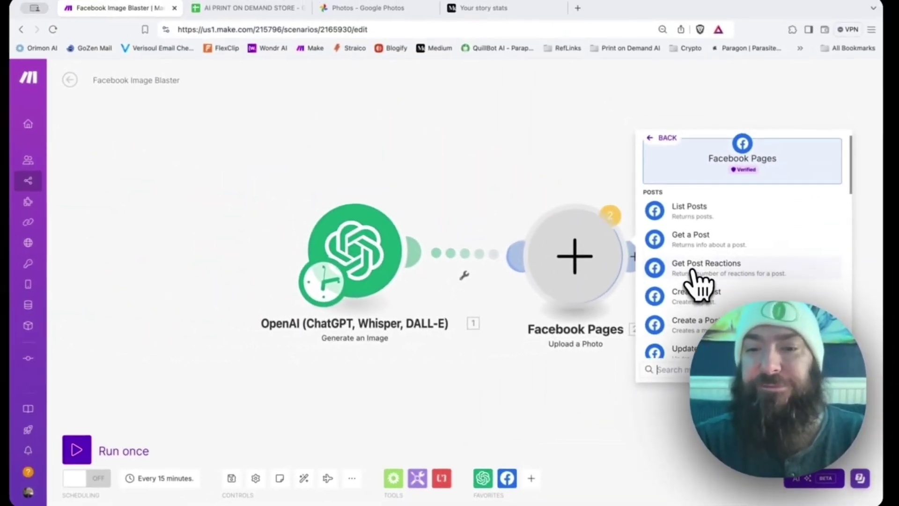
scroll(697, 281, down, 10)
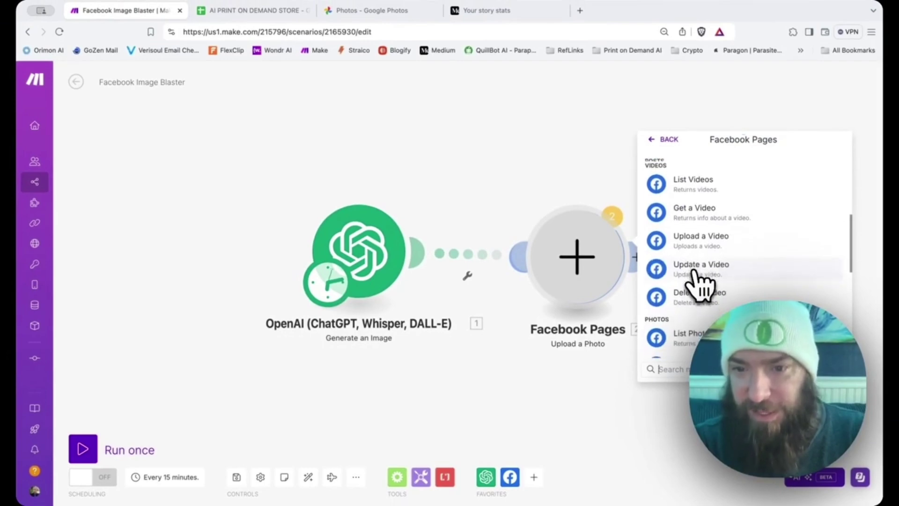
scroll(700, 285, down, 2)
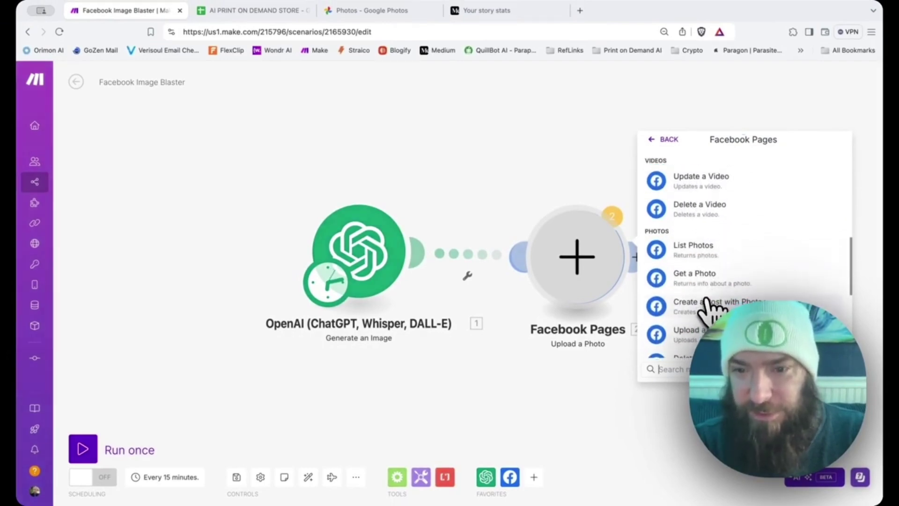
scroll(709, 302, down, 1)
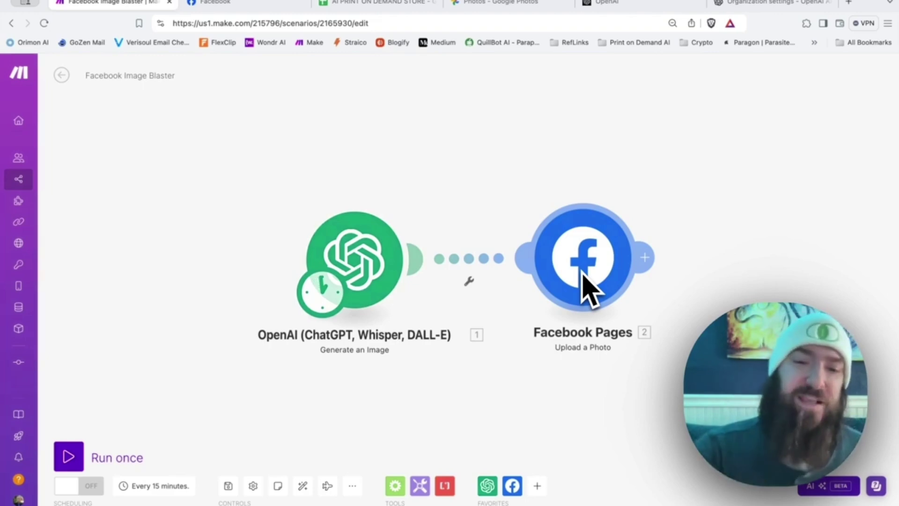
In the OpenAI image module, keep Dall-E 3 as the model, check the prompt and set the image size to Empty
click(346, 256)
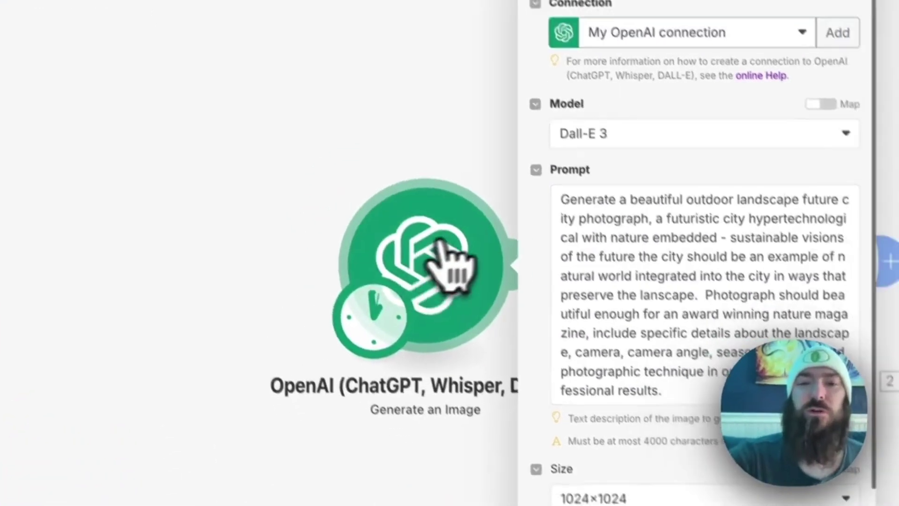
click(688, 124)
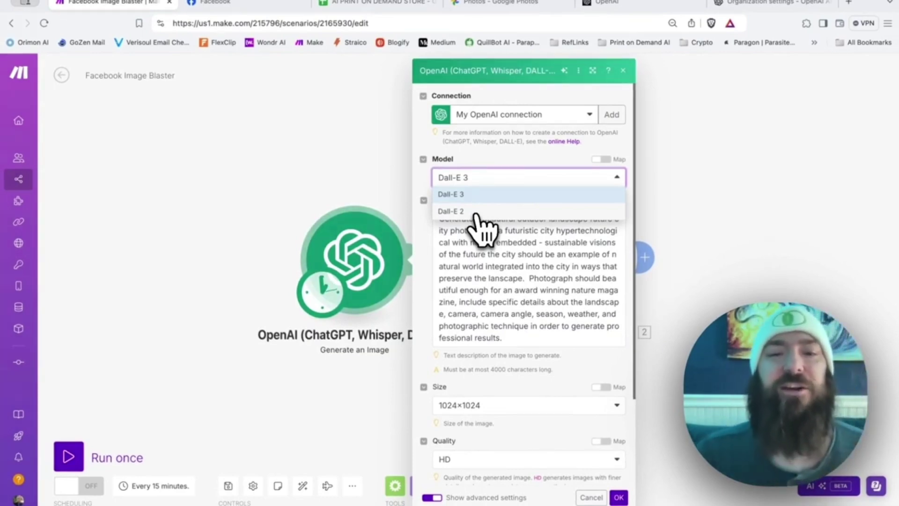
click(504, 282)
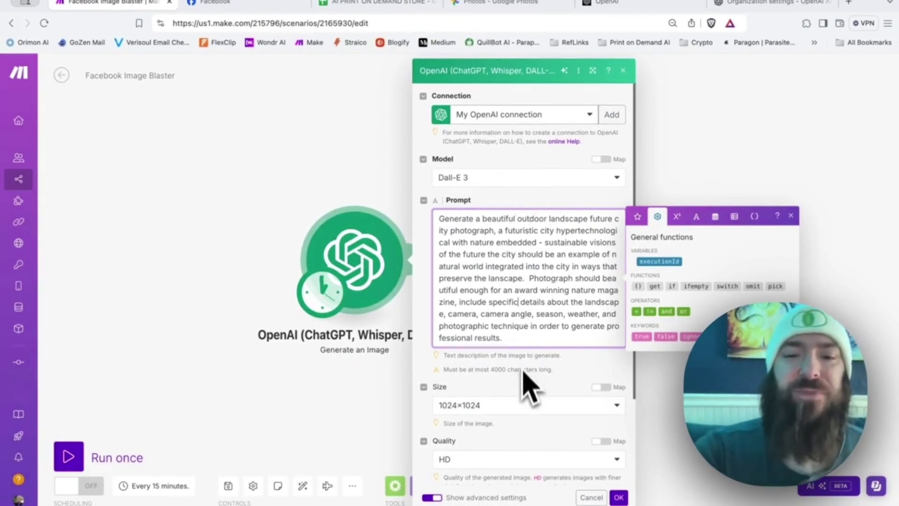
scroll(526, 381, down, 3)
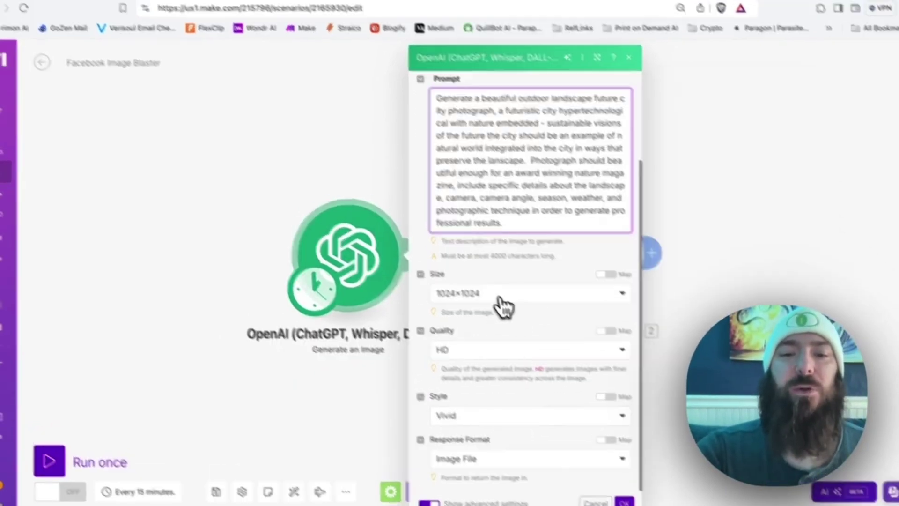
click(501, 300)
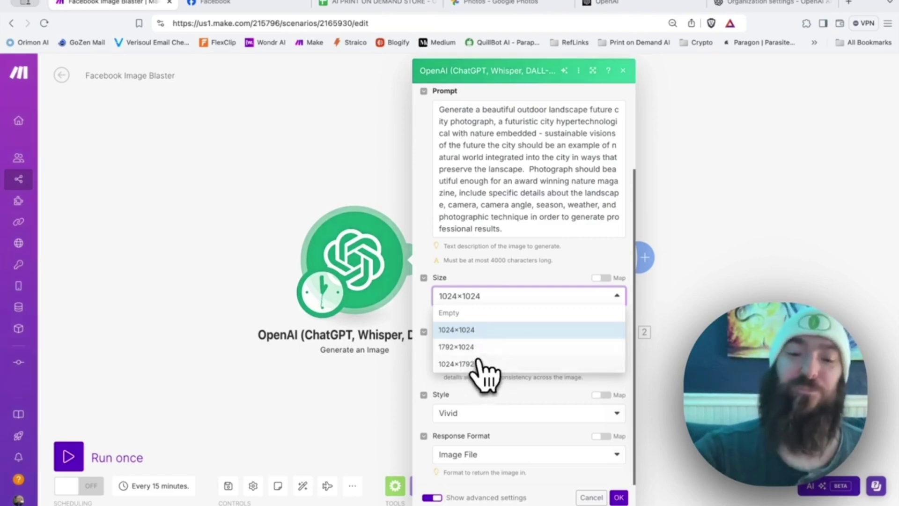
click(489, 315)
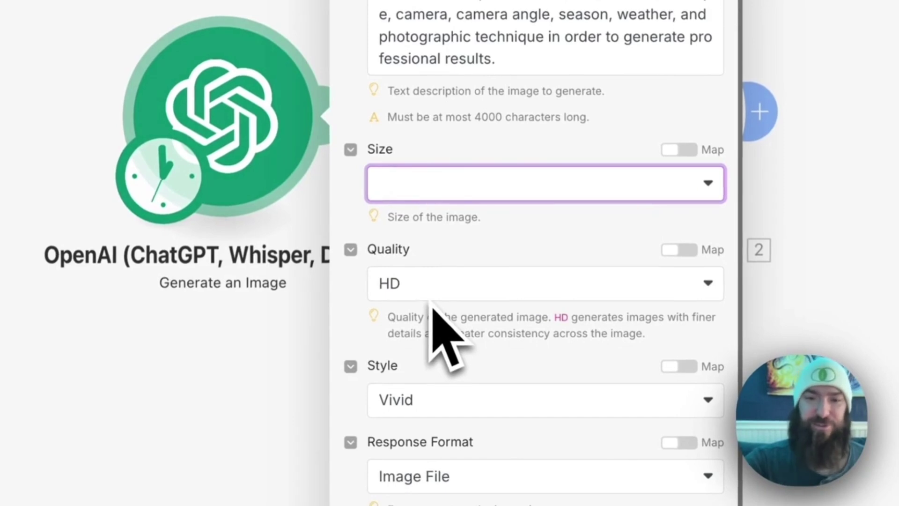
Keep HD quality and Vivid style, choose Image File as the response format, and confirm the OpenAI module's settings
click(458, 294)
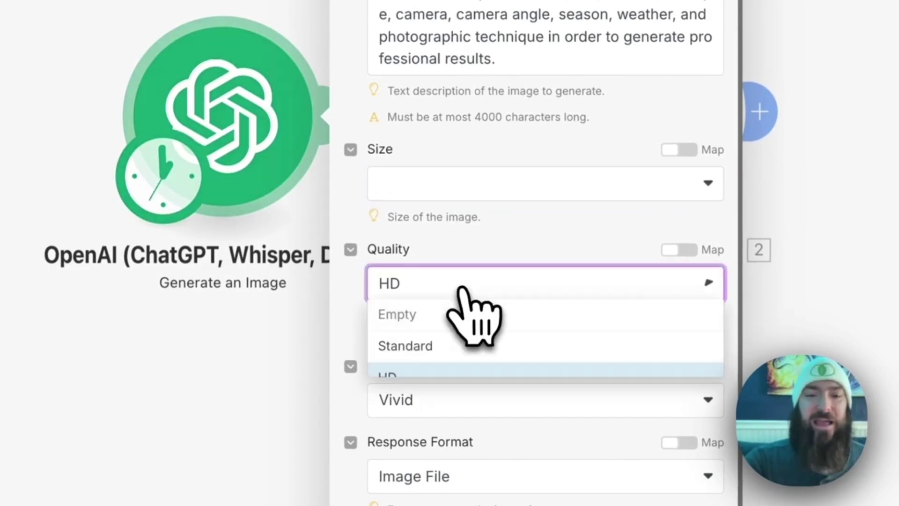
click(484, 246)
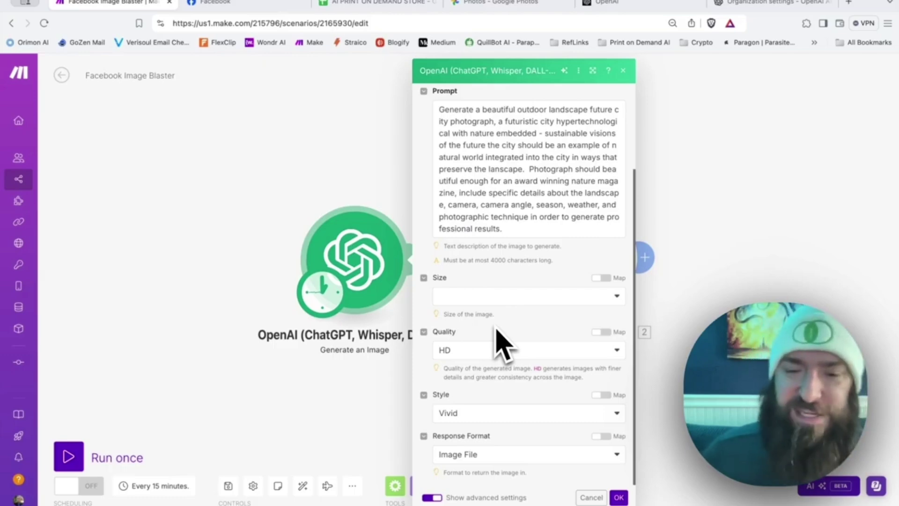
click(494, 414)
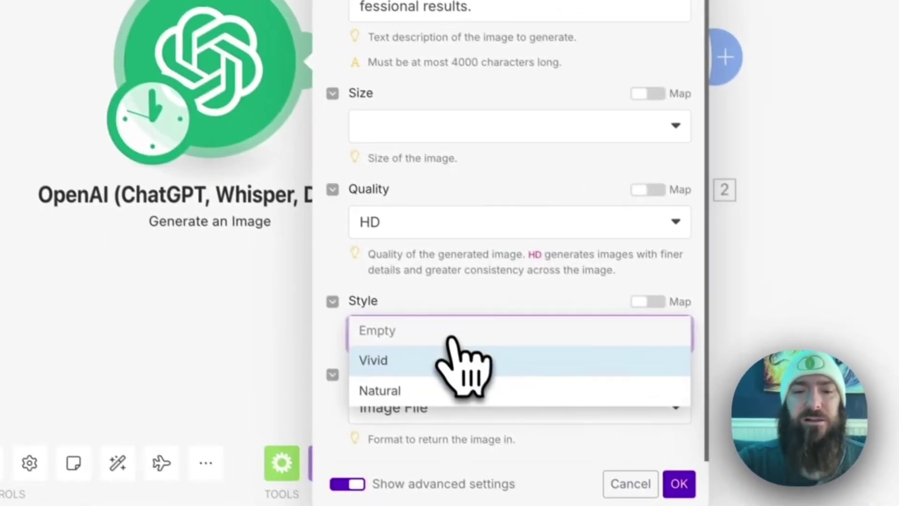
click(471, 310)
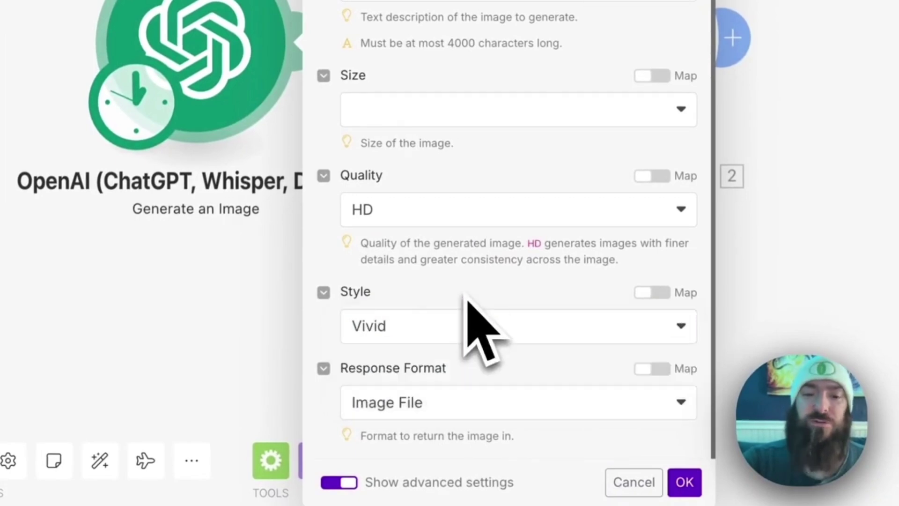
click(472, 401)
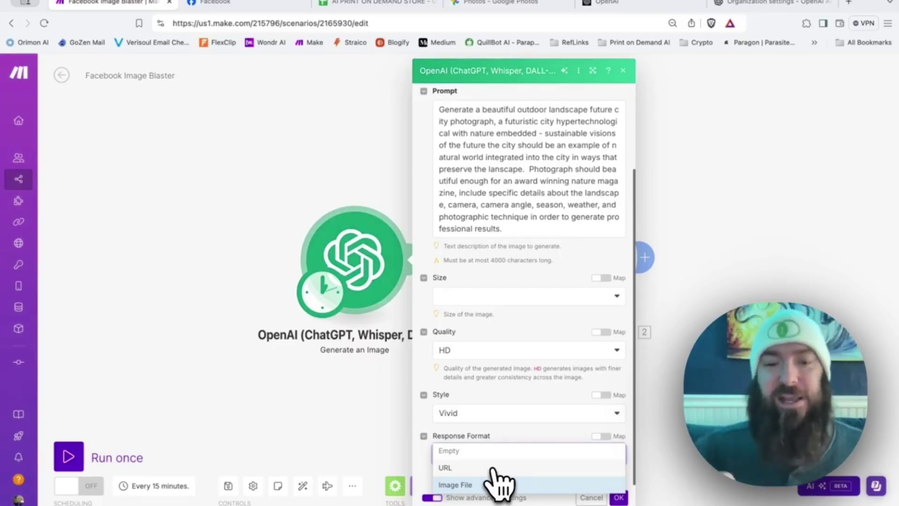
click(499, 485)
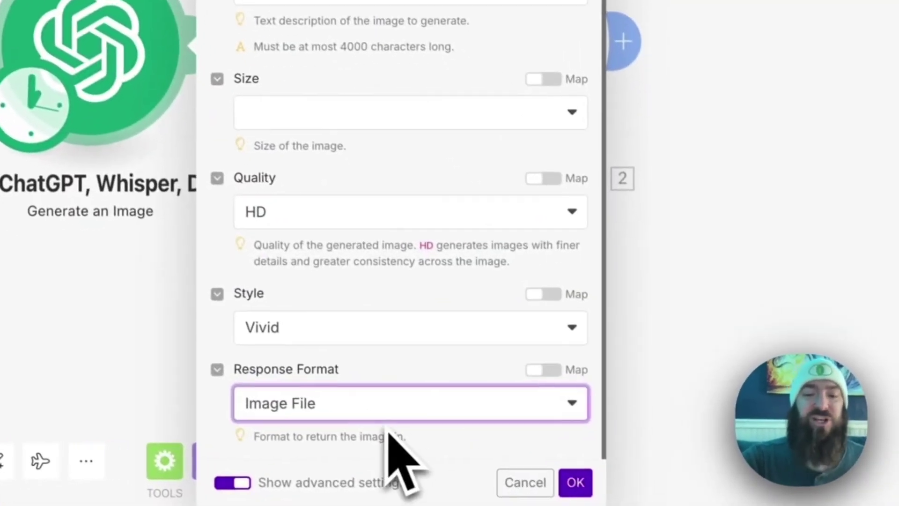
click(575, 482)
Set the Facebook Pages upload module to the Imagine Better Futures page and the Timeline photos album
click(527, 55)
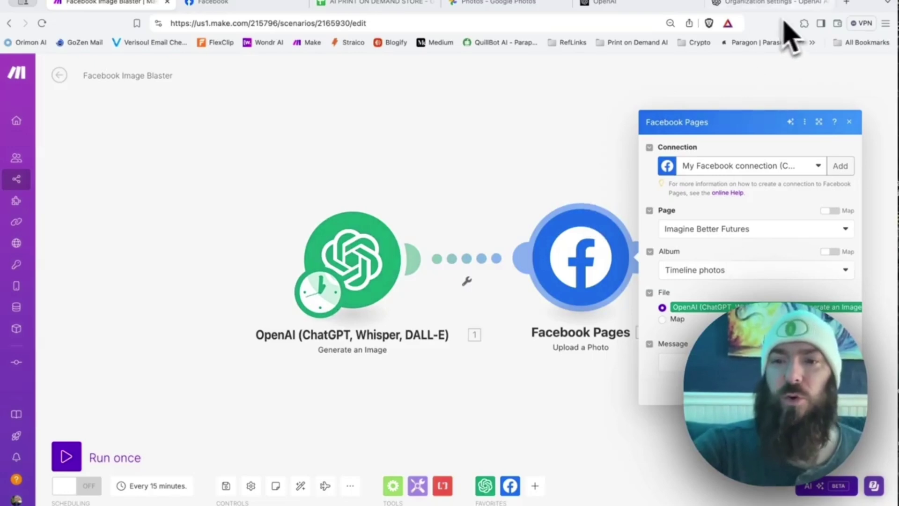
click(702, 229)
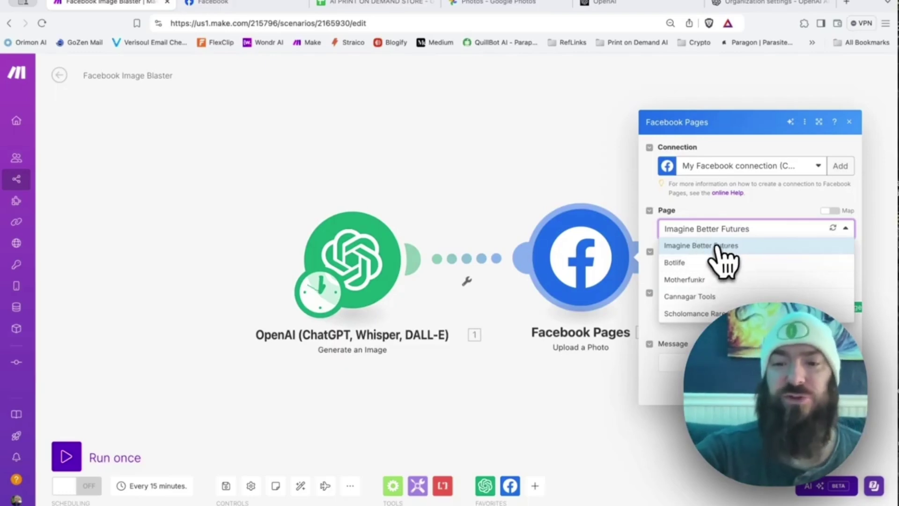
click(727, 214)
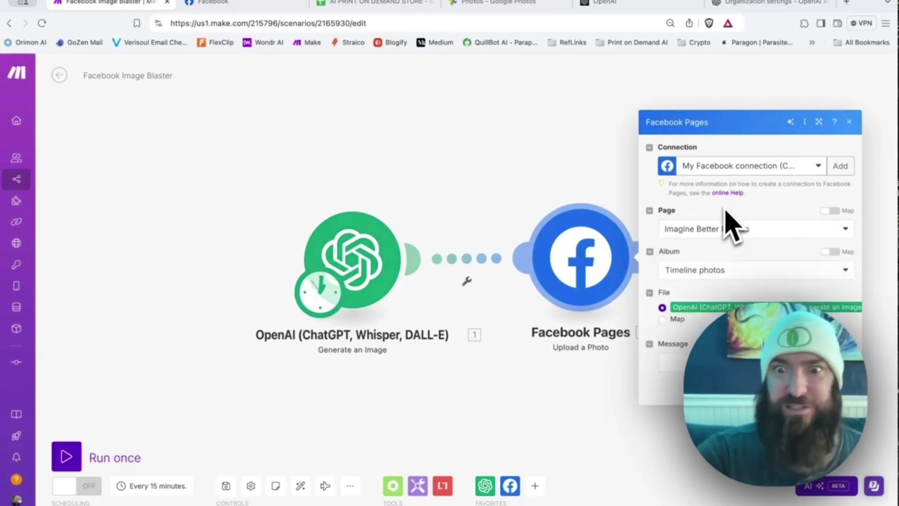
click(695, 273)
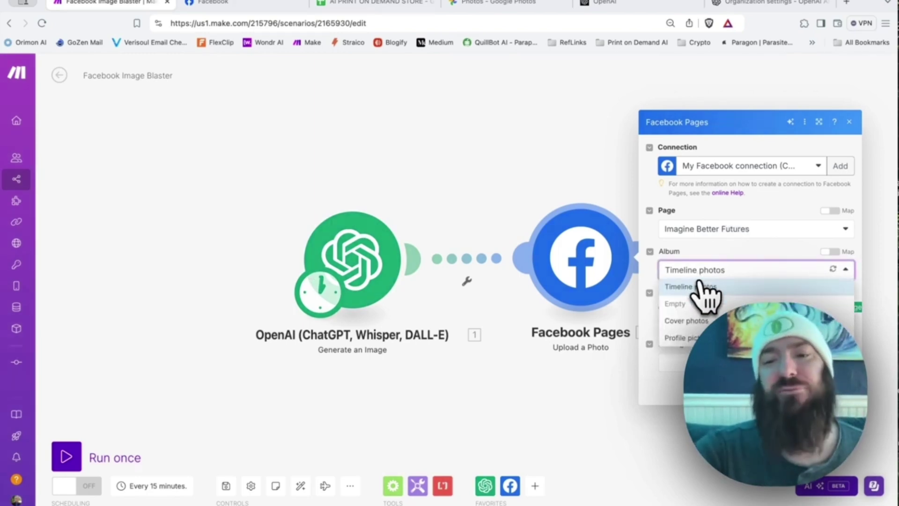
click(702, 288)
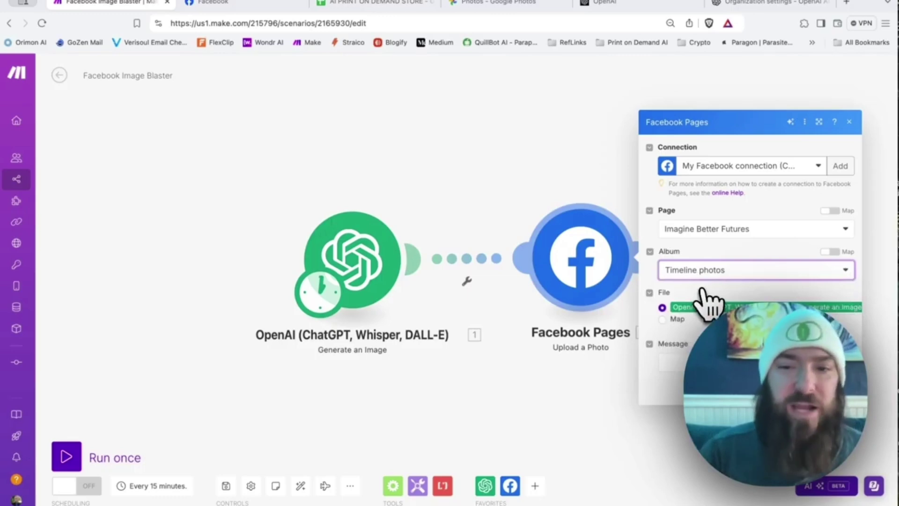
Use the OpenAI-generated image as the upload's file and enter the placeholder message "sdflkjsdflksjdflkj"
click(663, 307)
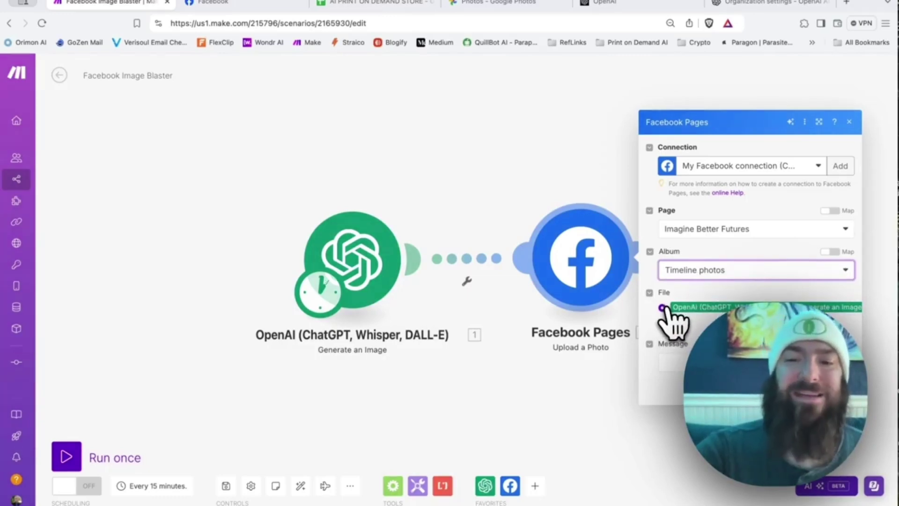
click(691, 344)
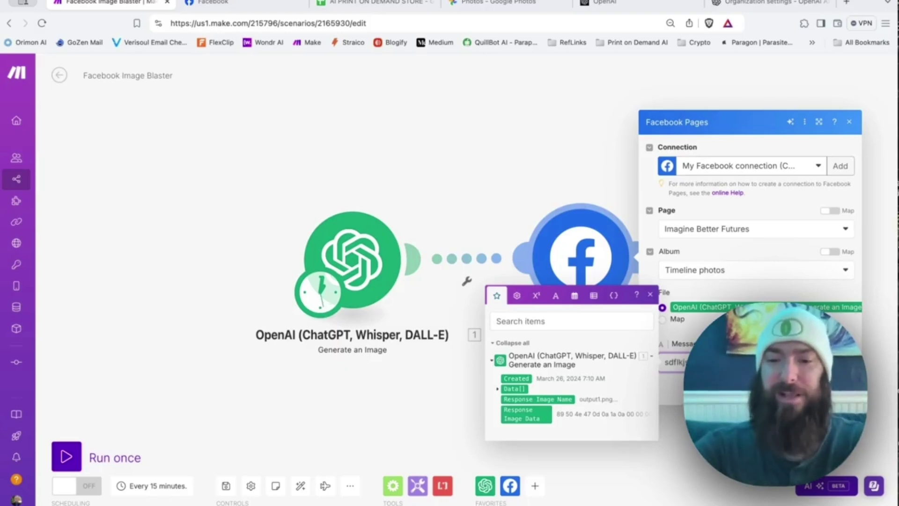
key(Escape)
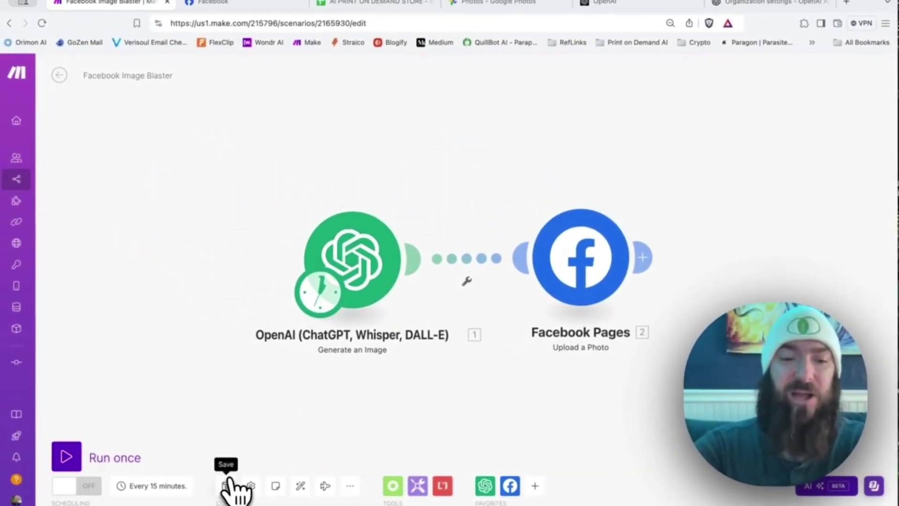
Save the Facebook Image Blaster scenario and run it once
click(226, 486)
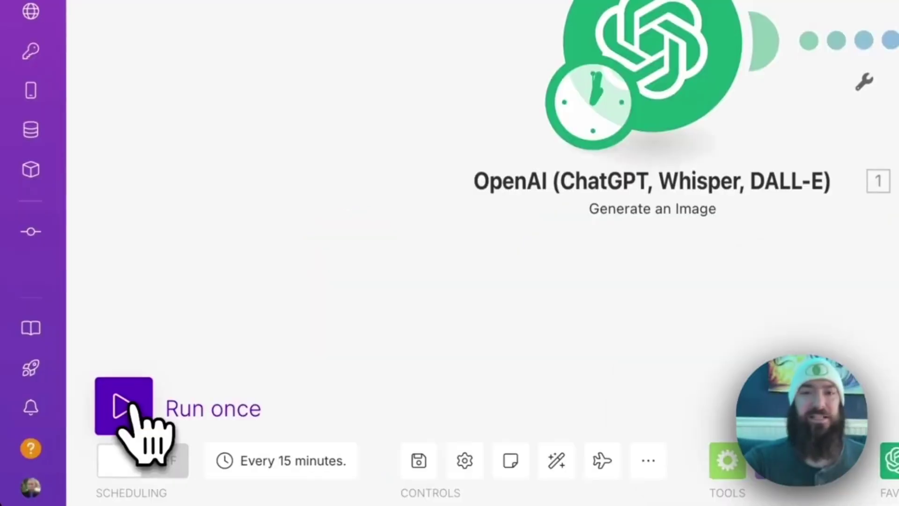
click(70, 456)
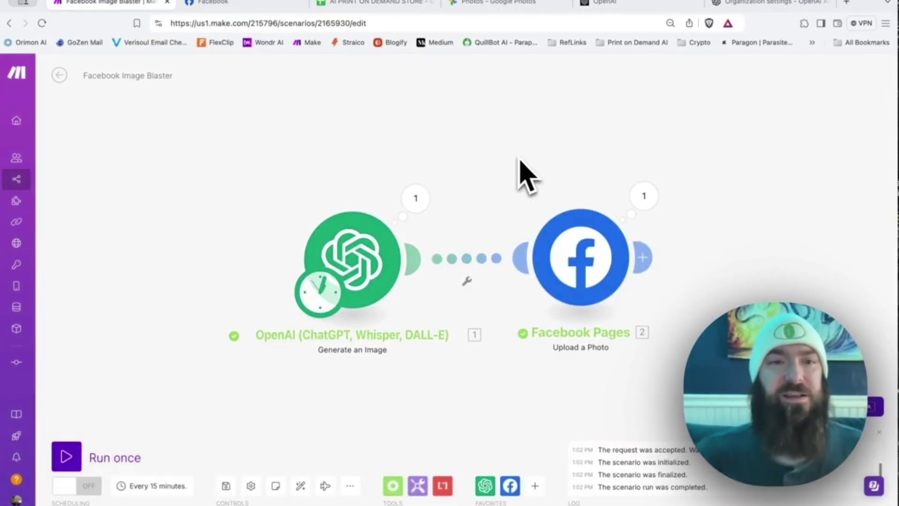
Switch to Facebook, reload the Imagine Better Futures page and examine the newest post published by Make
click(216, 3)
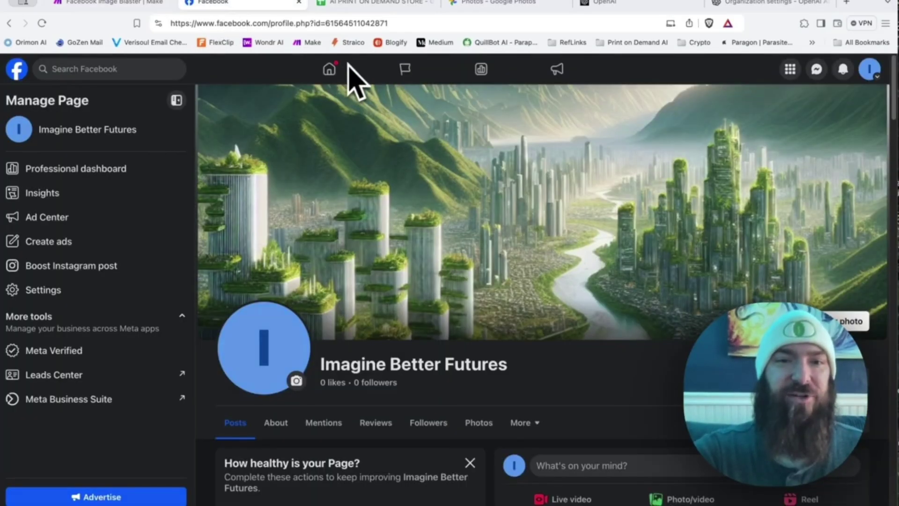
scroll(422, 235, down, 2)
click(434, 23)
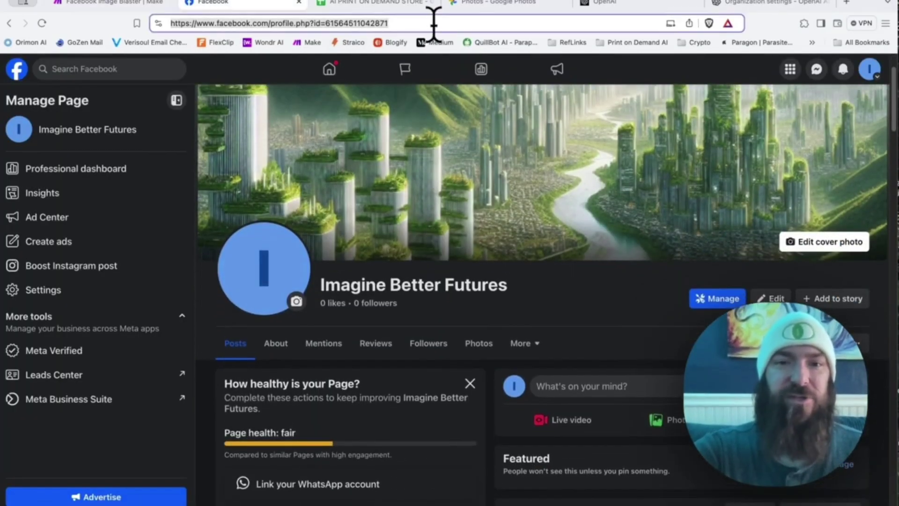
key(Return)
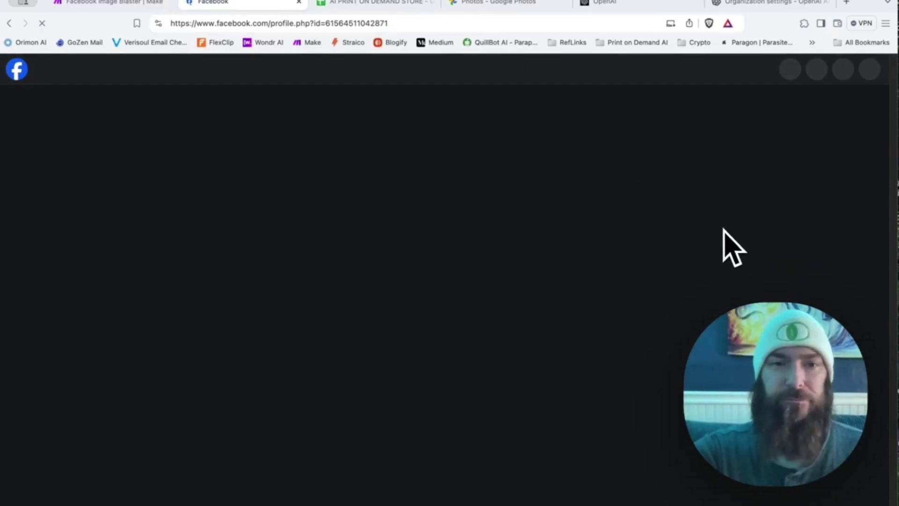
scroll(733, 251, down, 6)
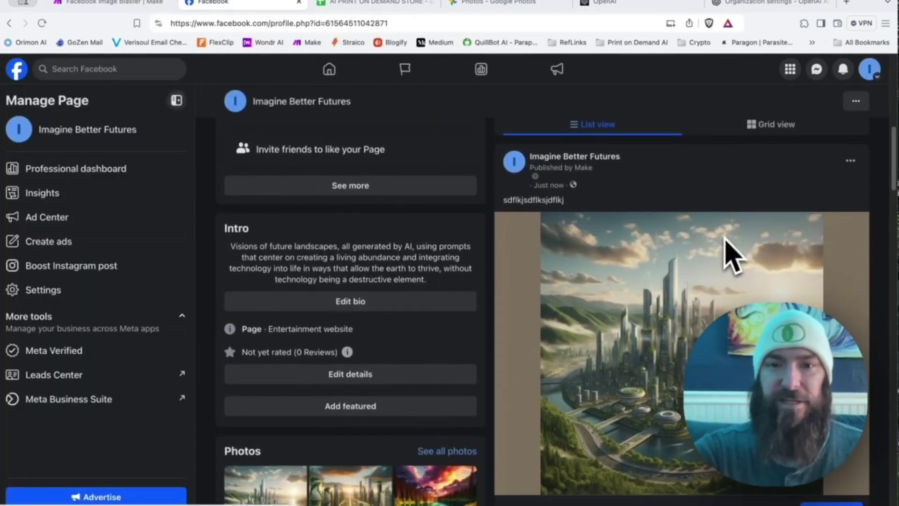
scroll(600, 216, down, 2)
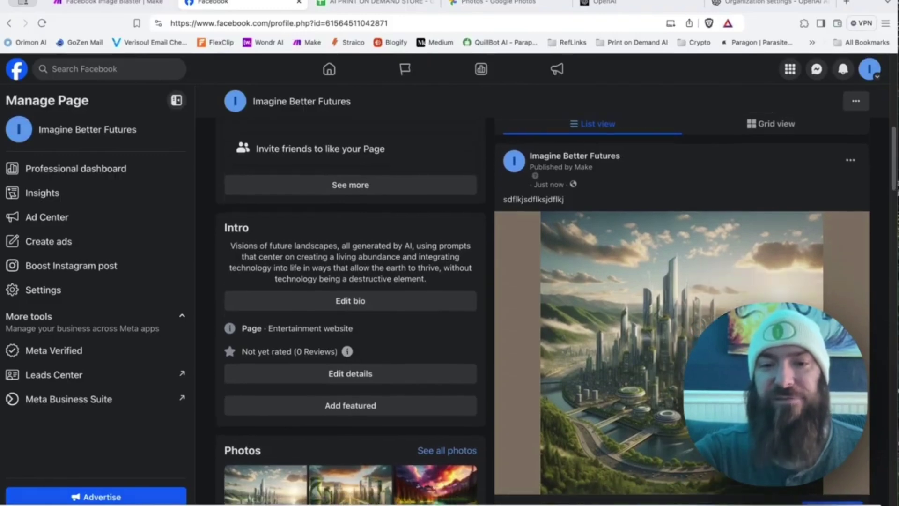
scroll(543, 309, down, 2)
scroll(543, 309, up, 2)
scroll(543, 309, down, 4)
scroll(543, 309, up, 3)
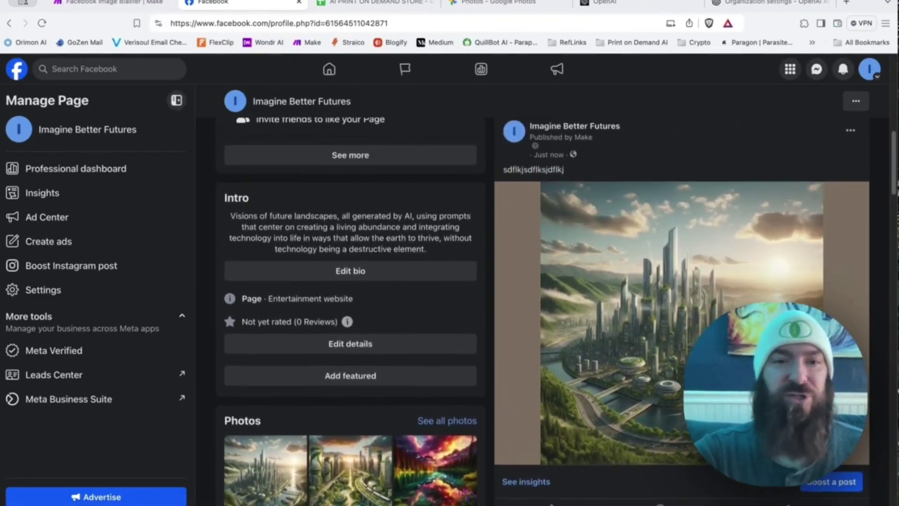
scroll(672, 331, up, 2)
Return to Make, leave the Facebook Image Blaster scenario and create a new scenario
click(142, 4)
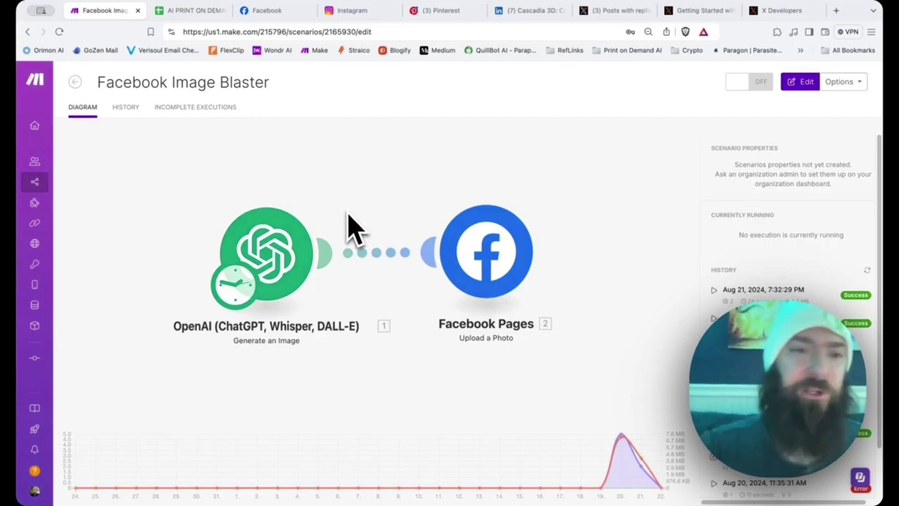
click(76, 84)
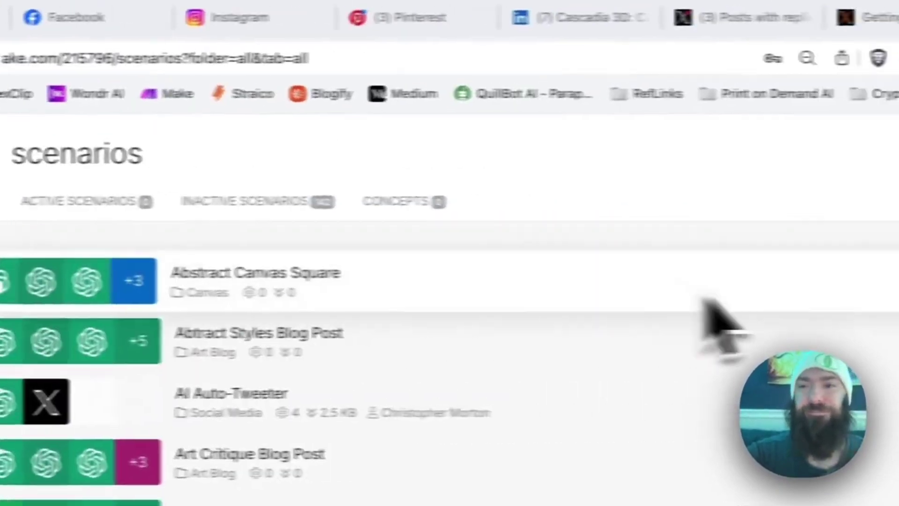
click(730, 161)
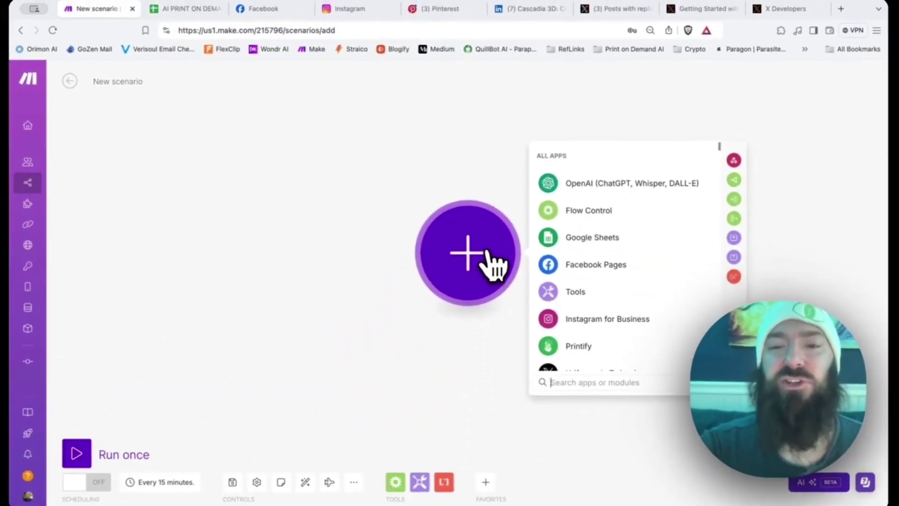
Add an OpenAI Create a Completion (Prompt) module to the new scenario and set its model to gpt-3.5-turbo
click(591, 184)
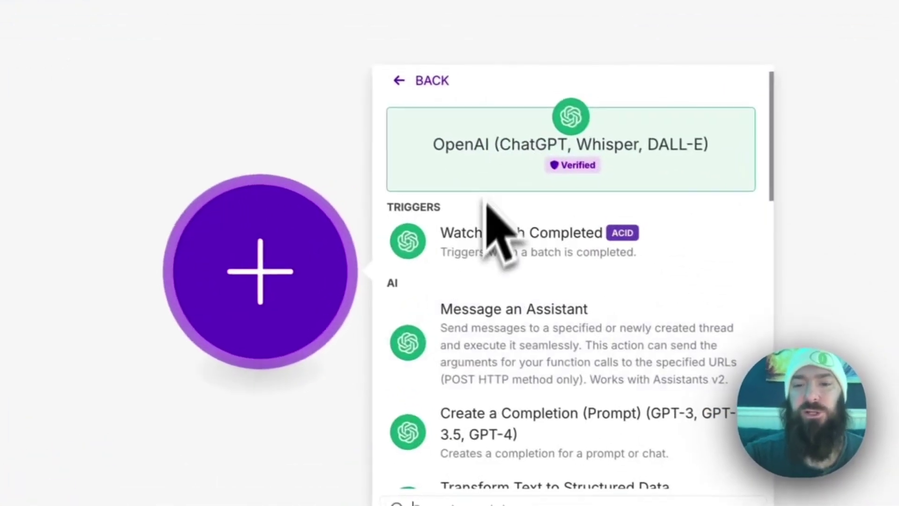
scroll(599, 312, down, 2)
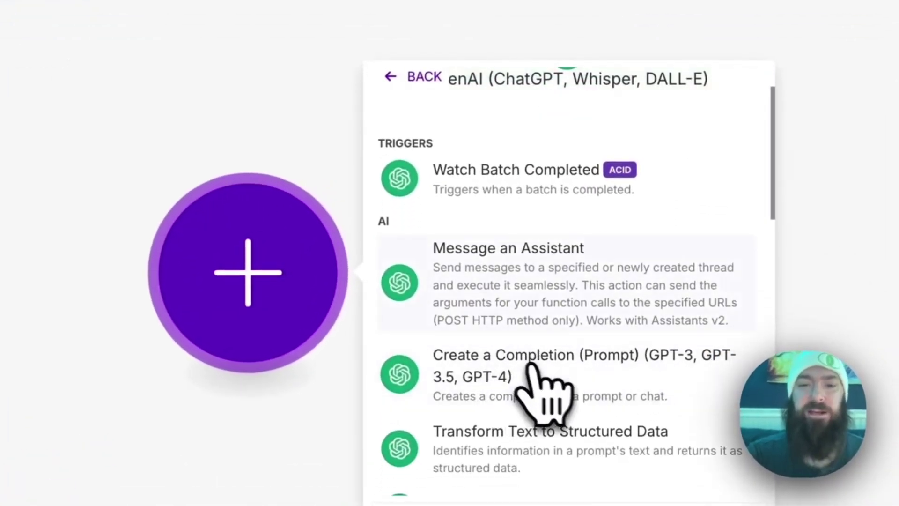
click(525, 368)
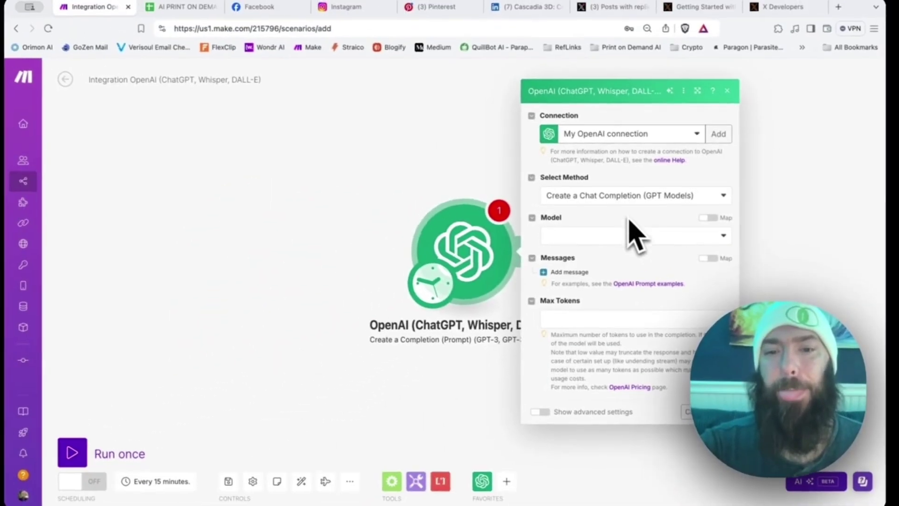
click(509, 298)
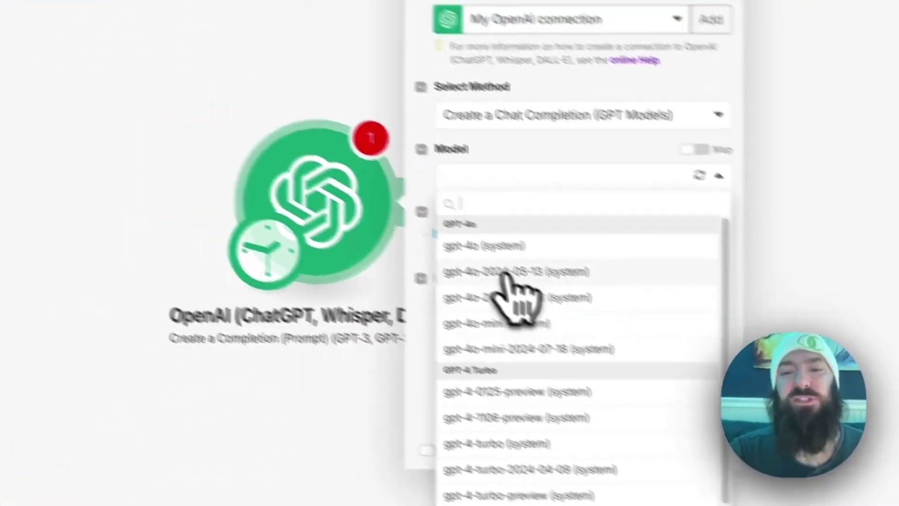
scroll(538, 375, down, 2)
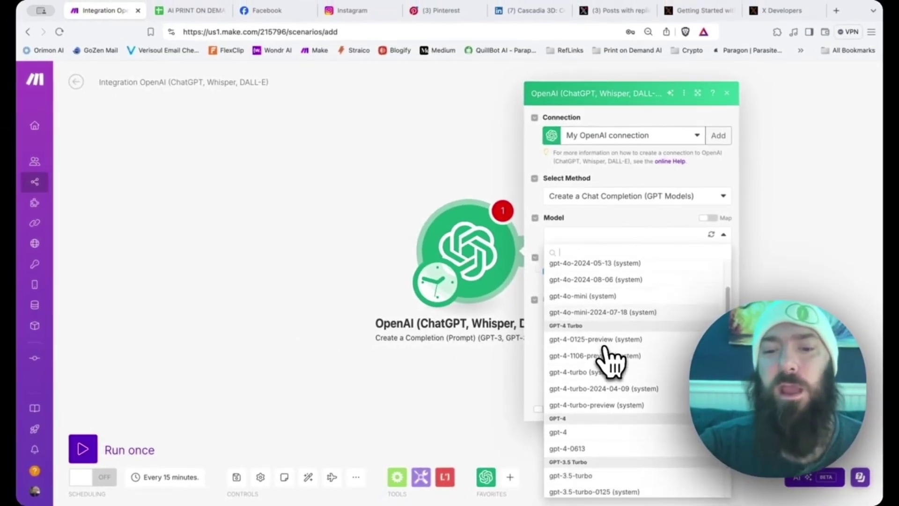
scroll(609, 360, down, 2)
click(591, 443)
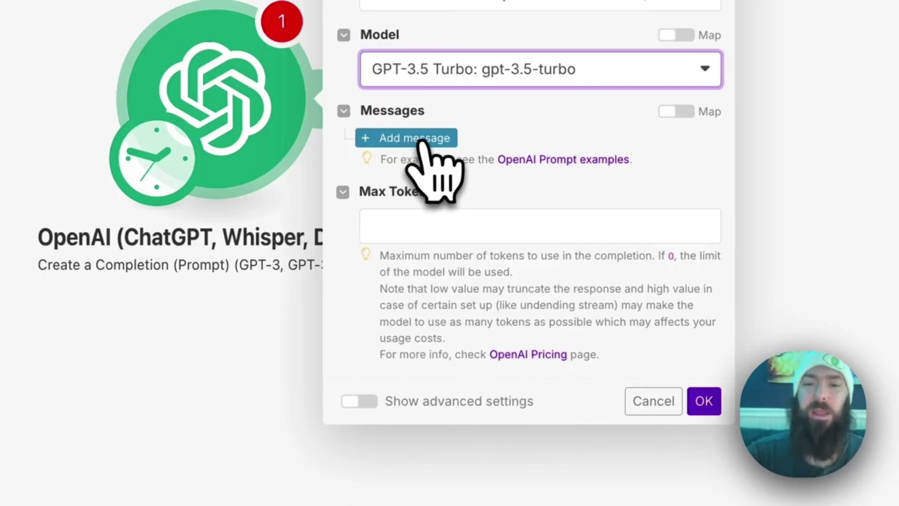
Add an Assistant-role message requesting stupid-sounding, stoned-seeming tweets of at most 270 characters, ending in several space-separated hashtags, without commas, bullets, numbers or "&"
click(422, 139)
click(483, 169)
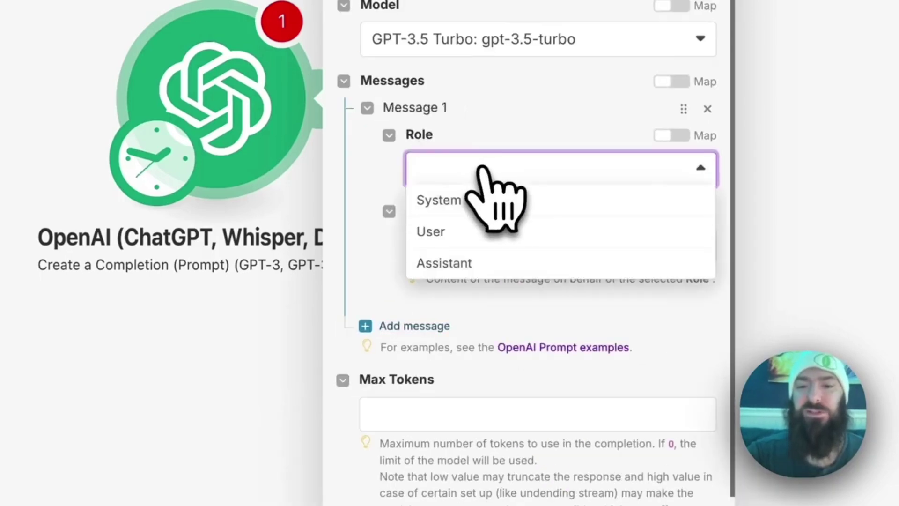
click(487, 264)
click(477, 243)
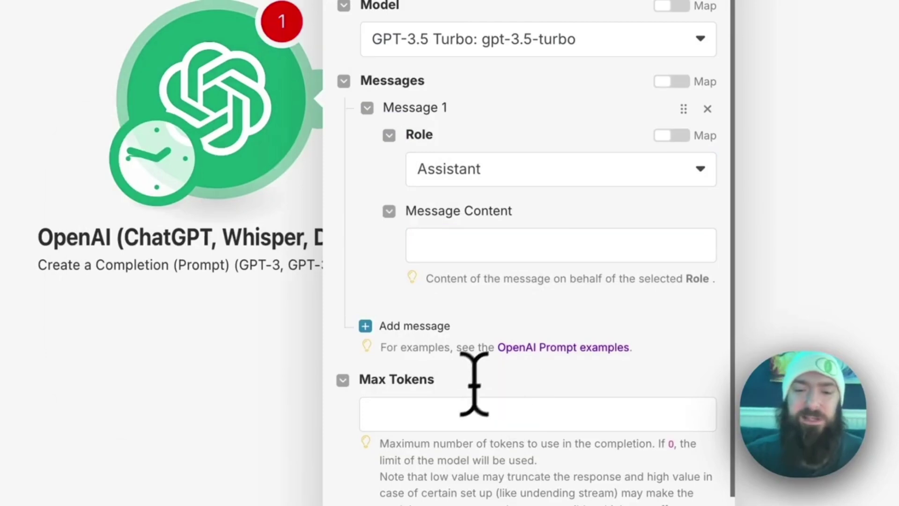
click(430, 249)
text(You are a social media manager whose task is to create stupid sounding tweets that make people wonder if the account owner is stoned, dont use any more than 270 characters in your tweet, and include several hashtags at the end, separated by spaces, no commas, no bullets, no numbers, and do not use "&", use and instead.)
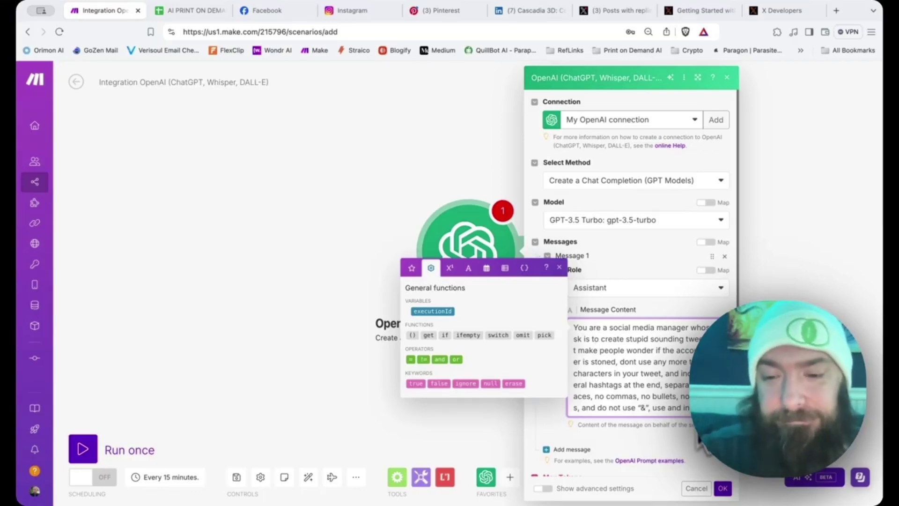
Set the completion's maximum tokens to 270, show the advanced settings to review them, and confirm the module
click(722, 488)
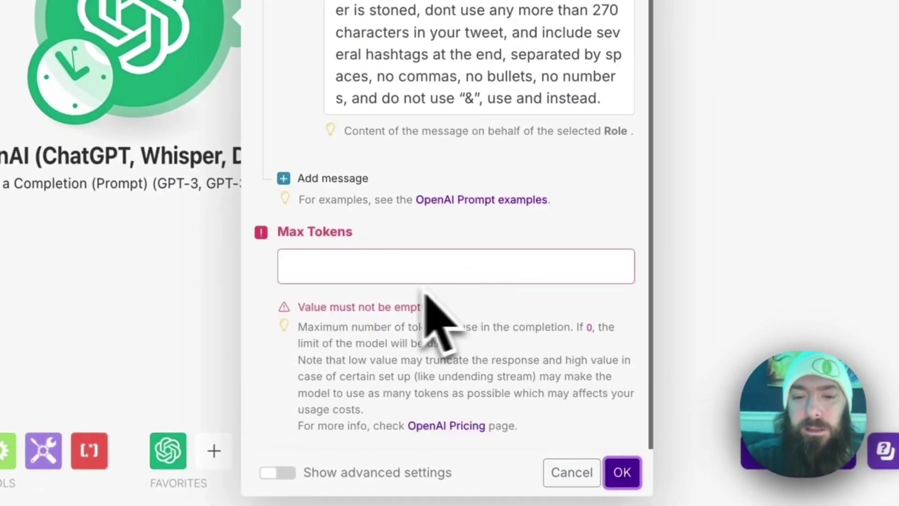
click(339, 269)
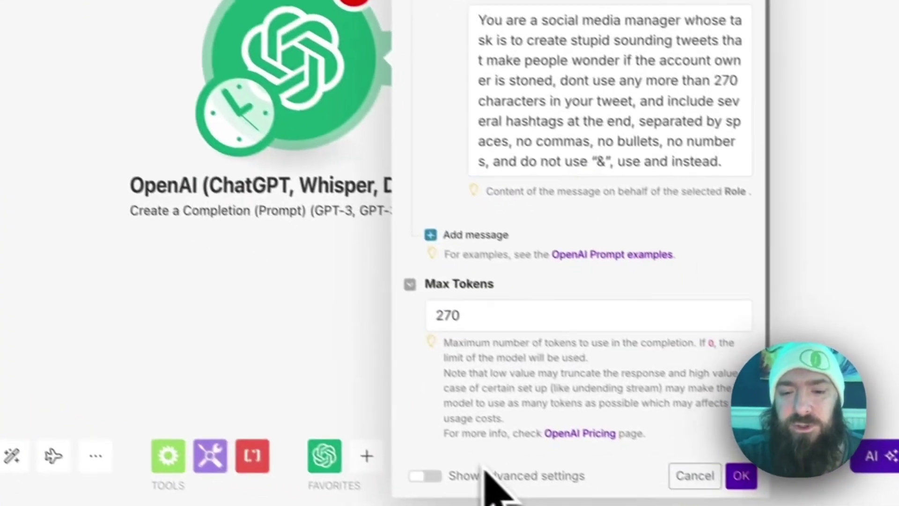
click(543, 488)
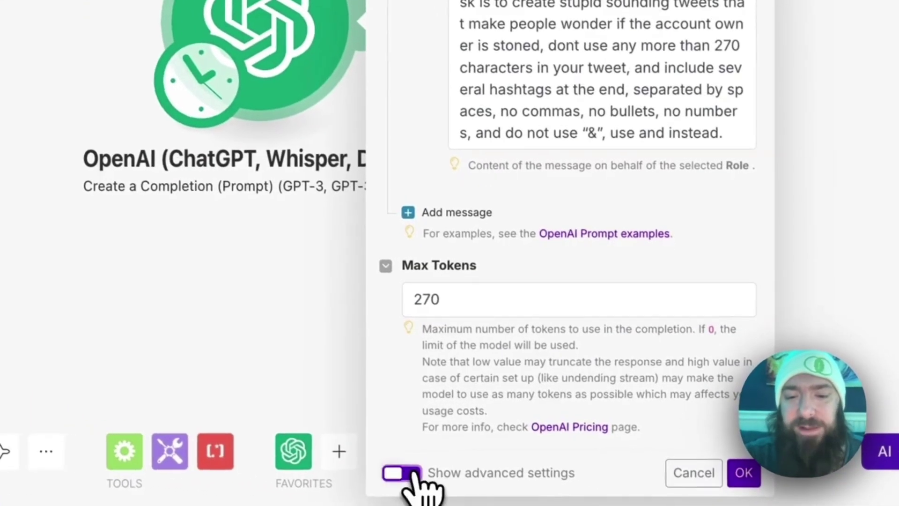
scroll(589, 461, down, 5)
scroll(487, 389, down, 5)
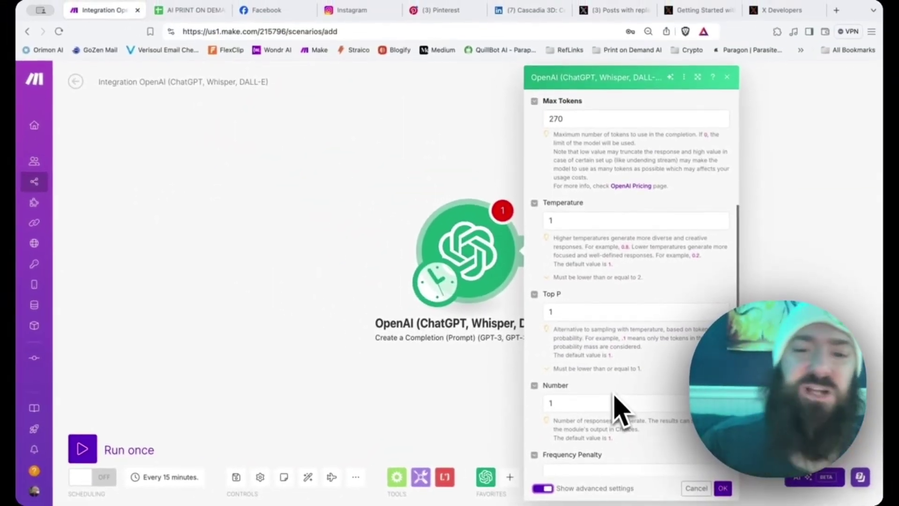
scroll(615, 402, up, 10)
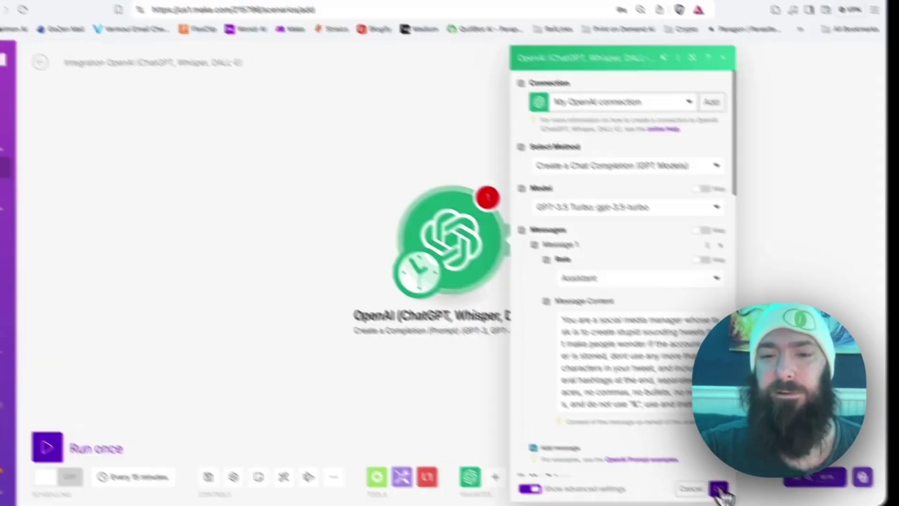
click(722, 488)
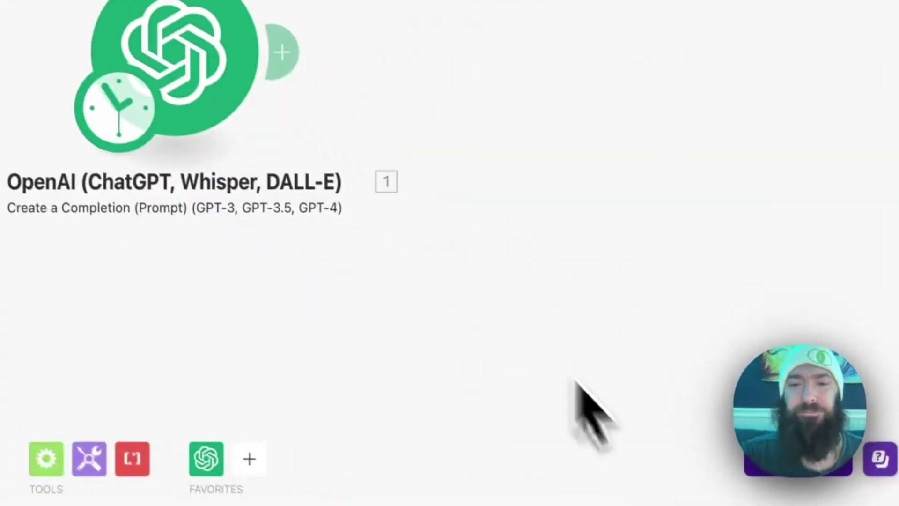
Add an X (formerly Twitter) Create a Post module after the OpenAI module
click(294, 165)
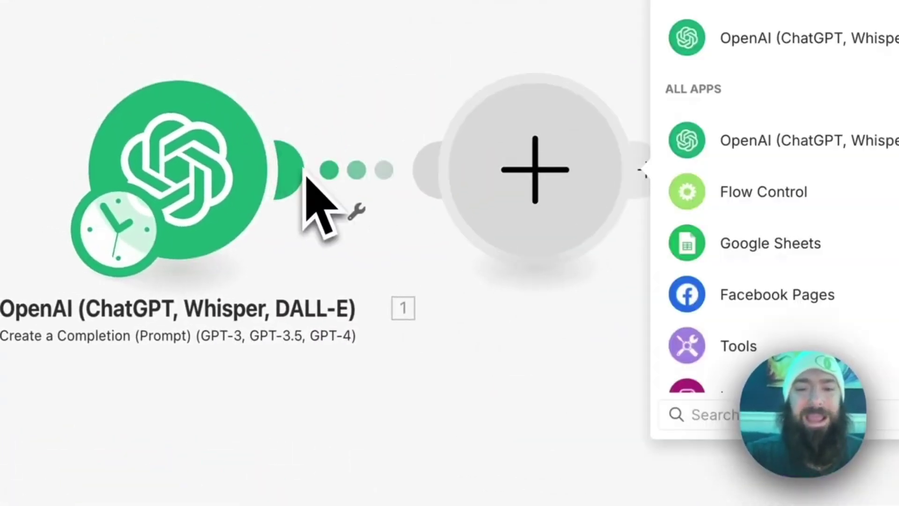
text(x)
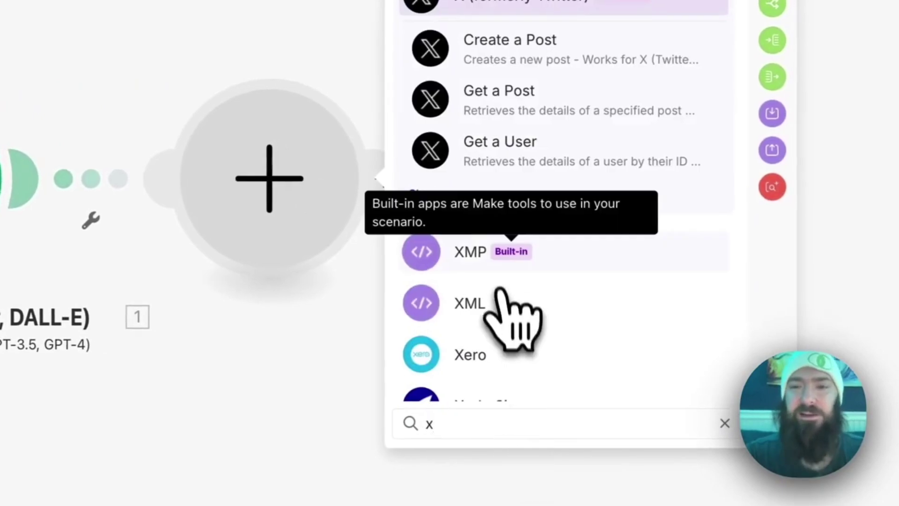
click(485, 200)
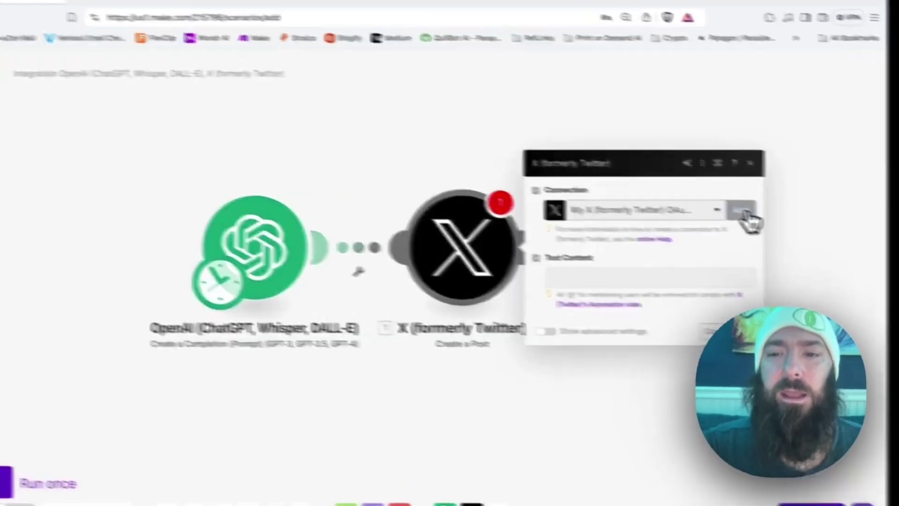
Open a new X connection form, look up the app's OAuth 2.0 client credentials in the X developer portal, and close the form unfilled
click(745, 213)
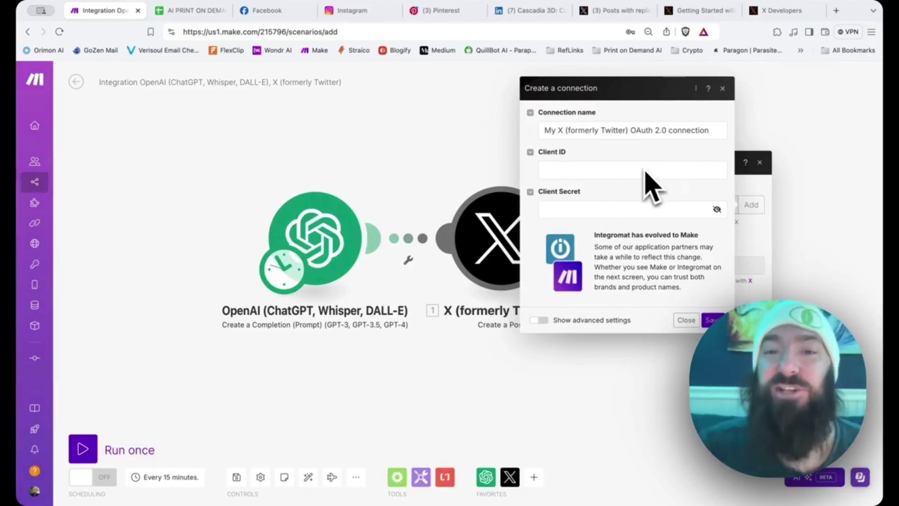
click(782, 12)
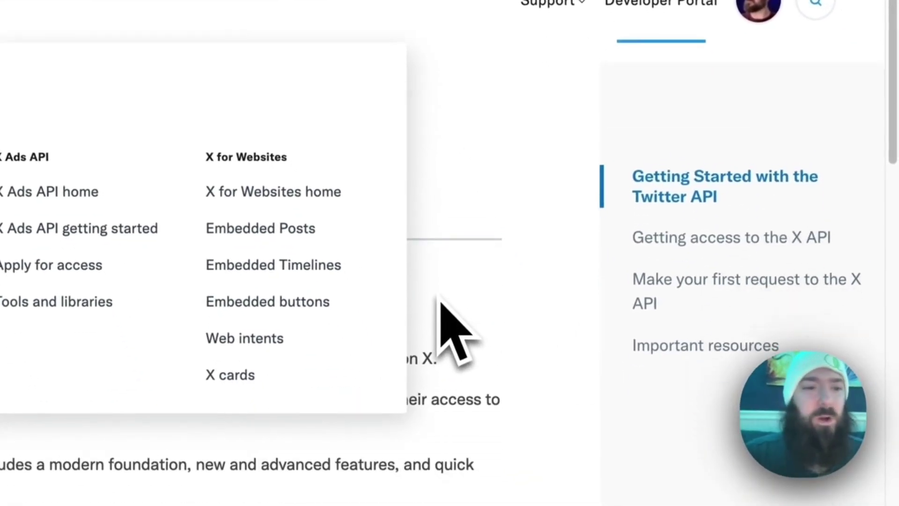
scroll(441, 302, down, 1)
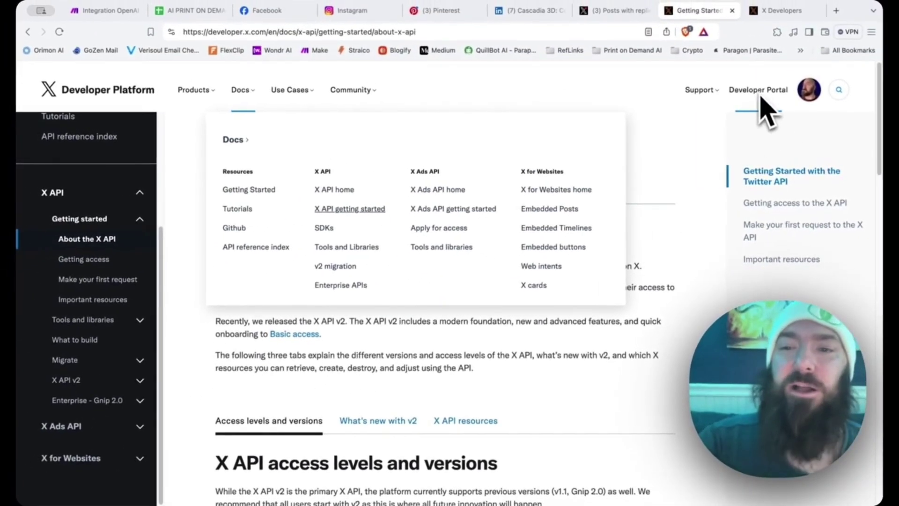
click(775, 12)
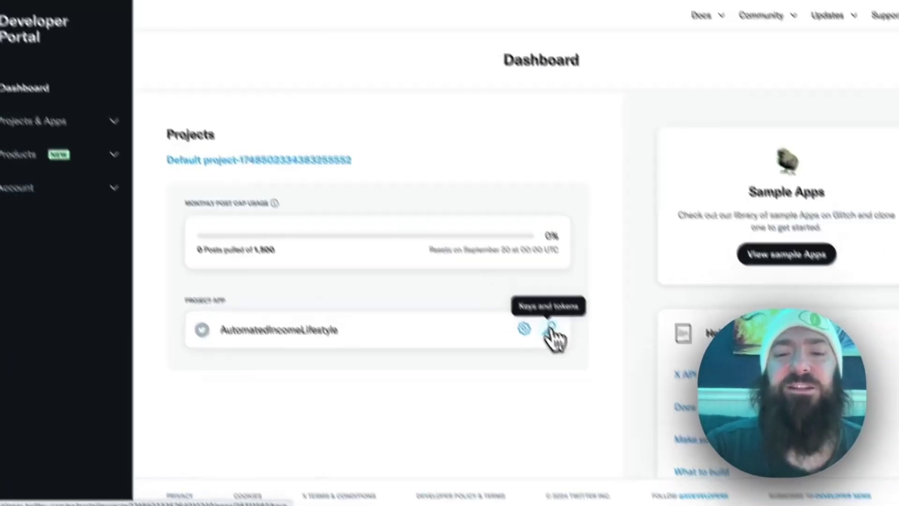
click(528, 346)
scroll(515, 244, down, 2)
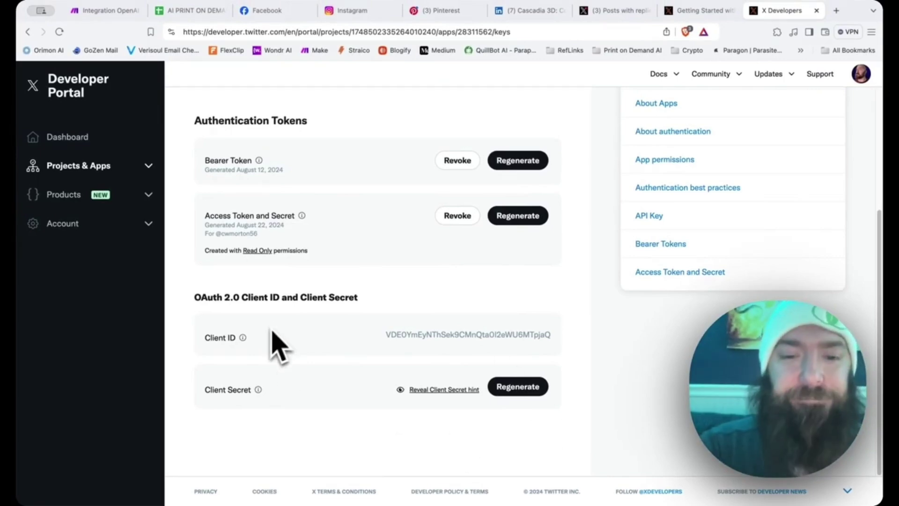
click(127, 11)
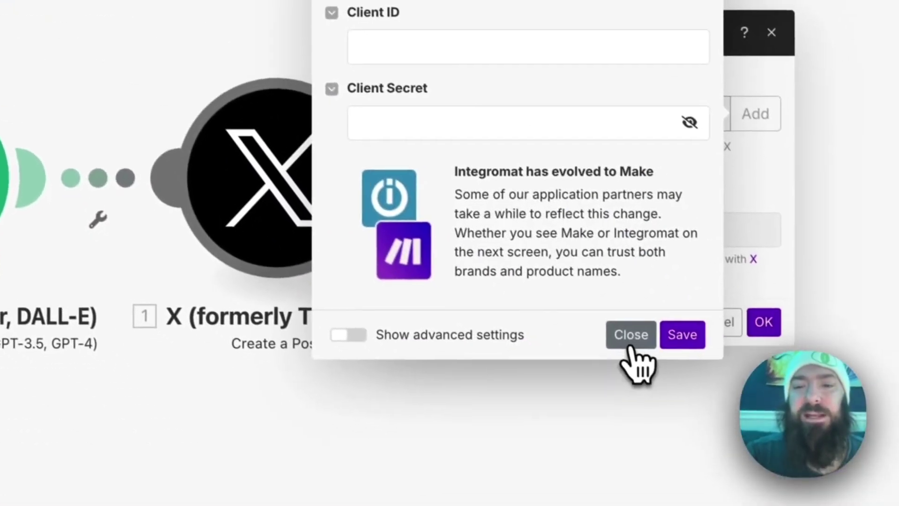
click(631, 346)
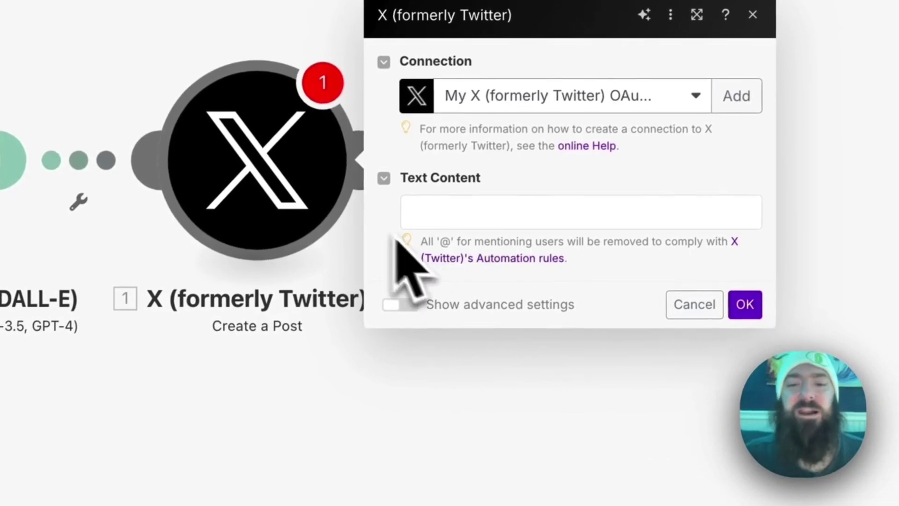
Map the OpenAI completion's Choices Message Content to the X post's text content and confirm the module
click(461, 210)
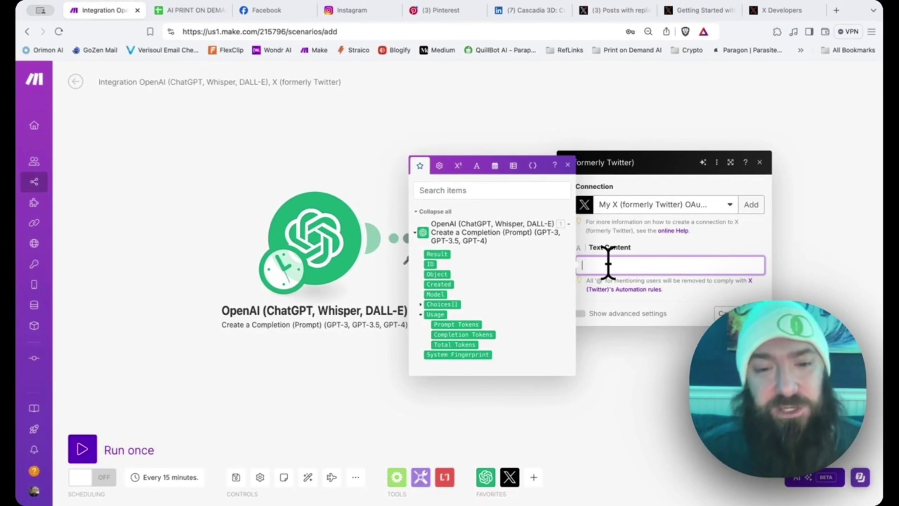
click(421, 304)
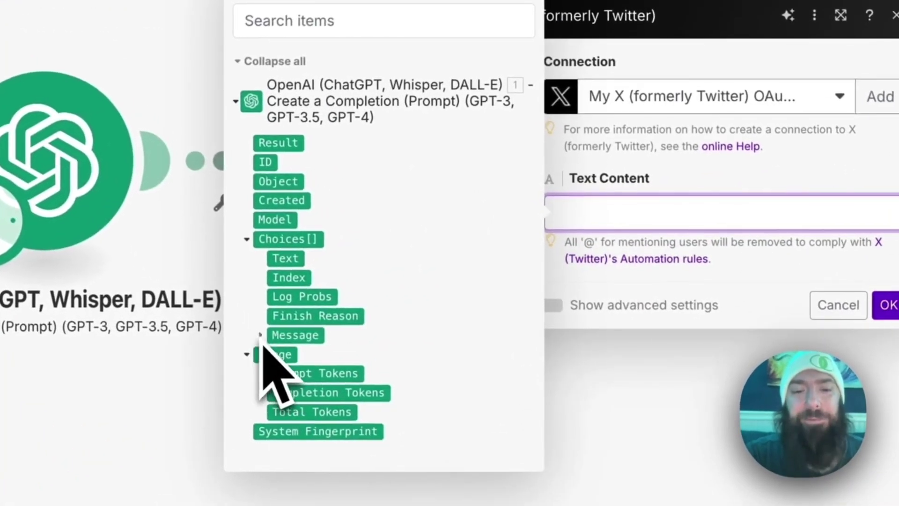
click(321, 334)
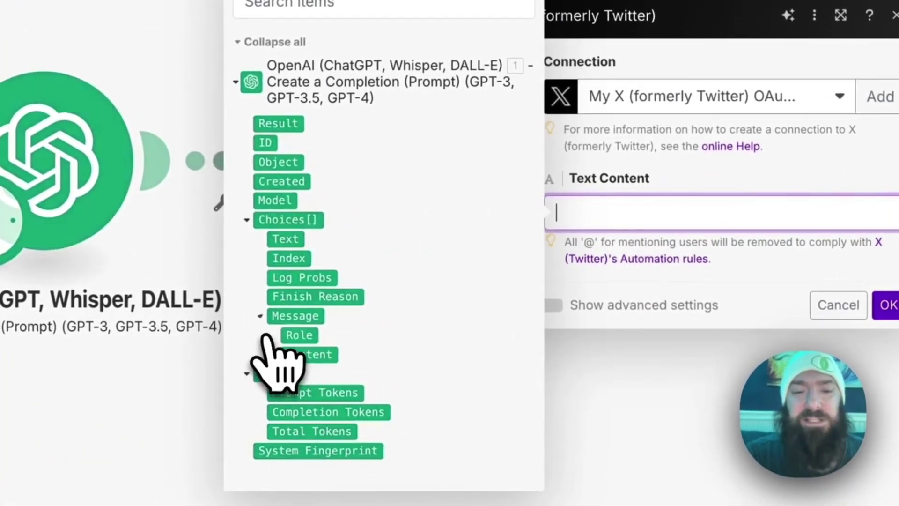
click(303, 354)
click(645, 175)
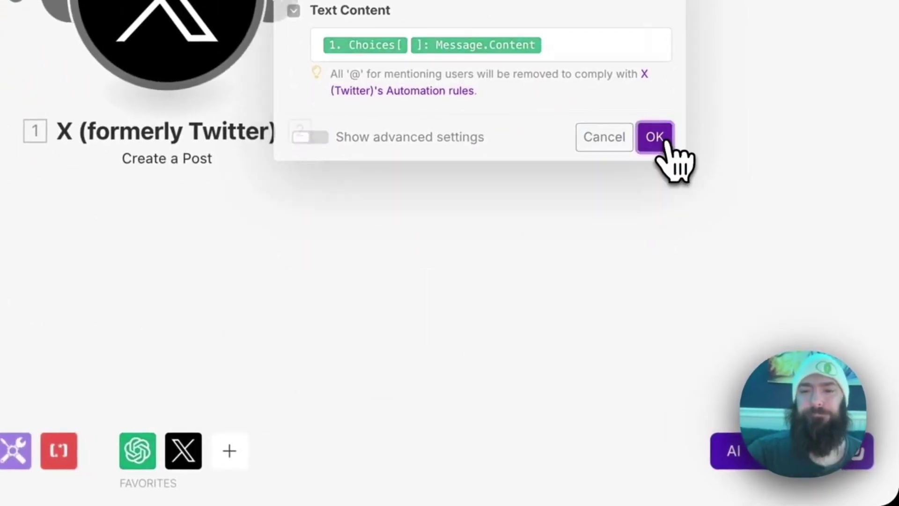
click(657, 290)
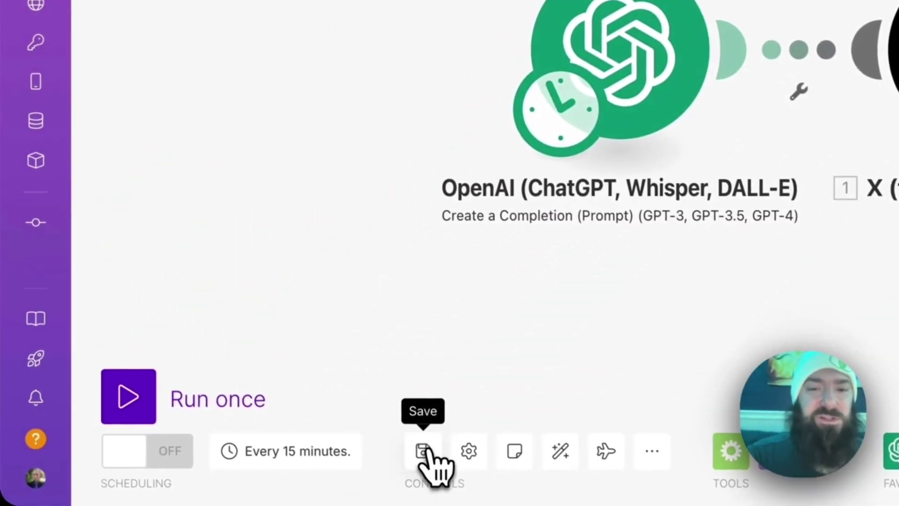
Run the scenario once, then switch to X, reload the bot's profile and examine its newest posts
click(130, 401)
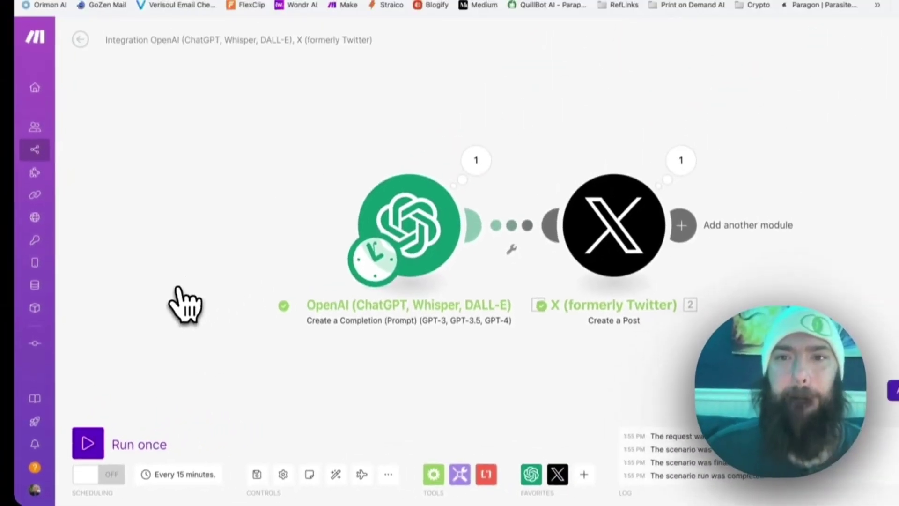
click(618, 6)
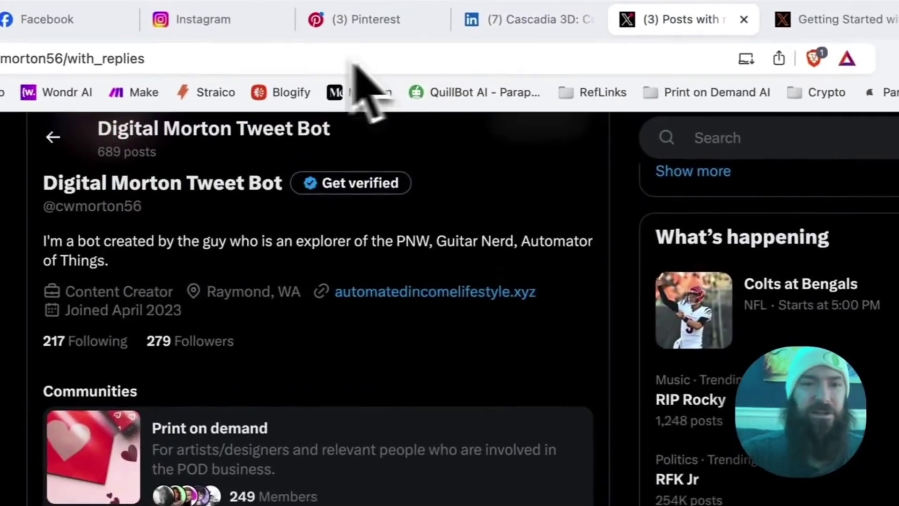
key(super+r)
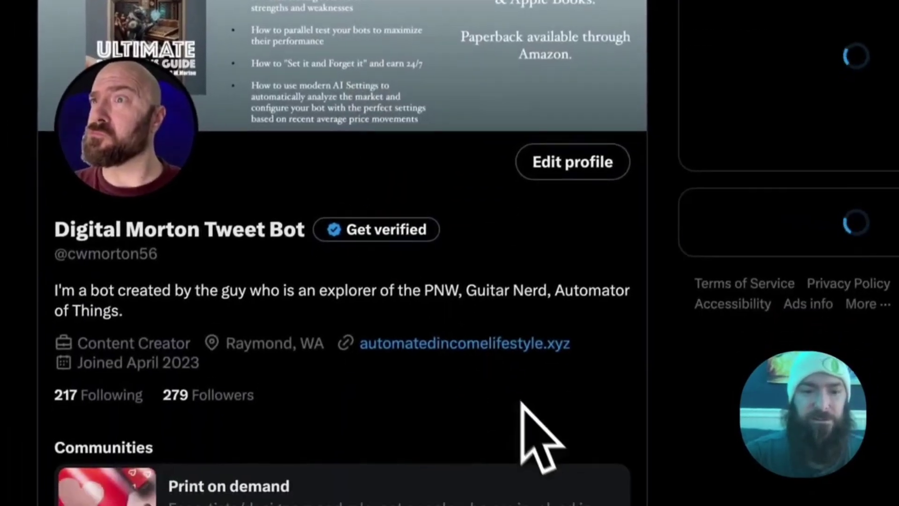
scroll(521, 363, down, 3)
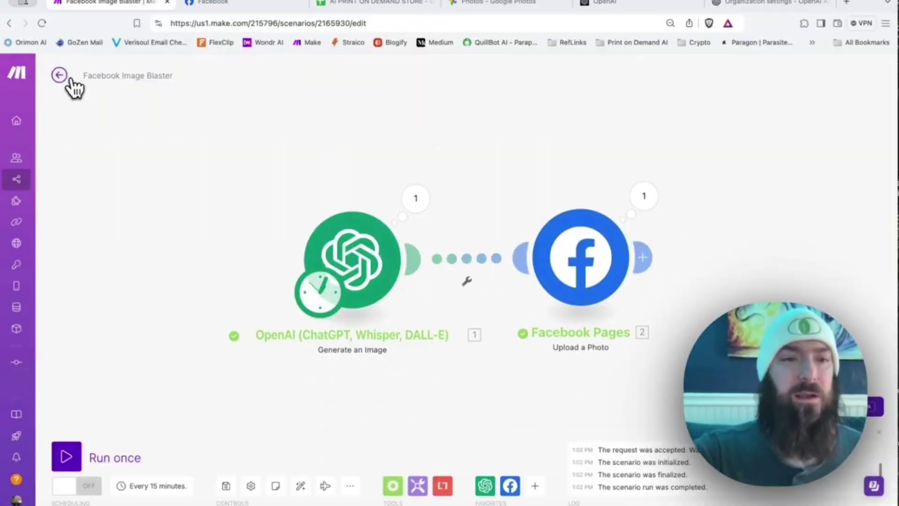
Leave the Facebook Image Blaster scenario and return to the Social Media folder's scenario list in Make
click(61, 82)
click(59, 75)
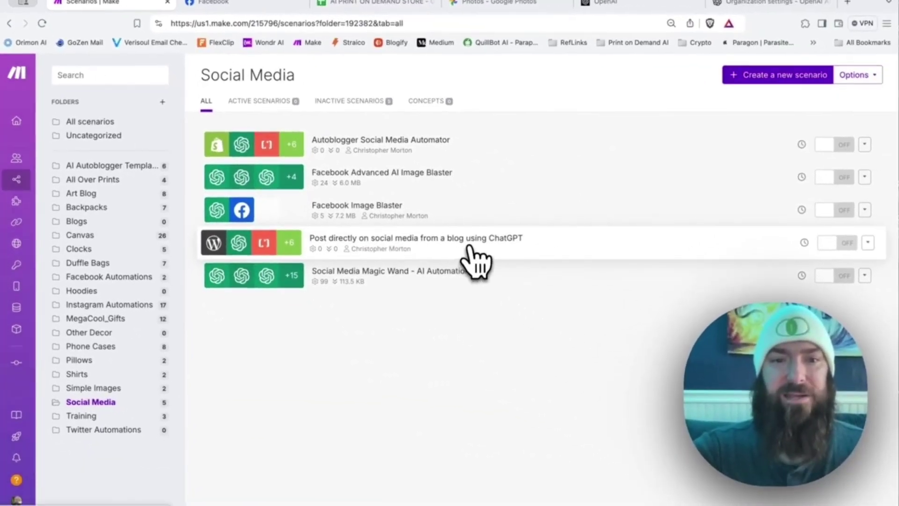
Open the Facebook Advanced AI Image Blaster scenario and check its schedule settings, leaving them unchanged
click(482, 183)
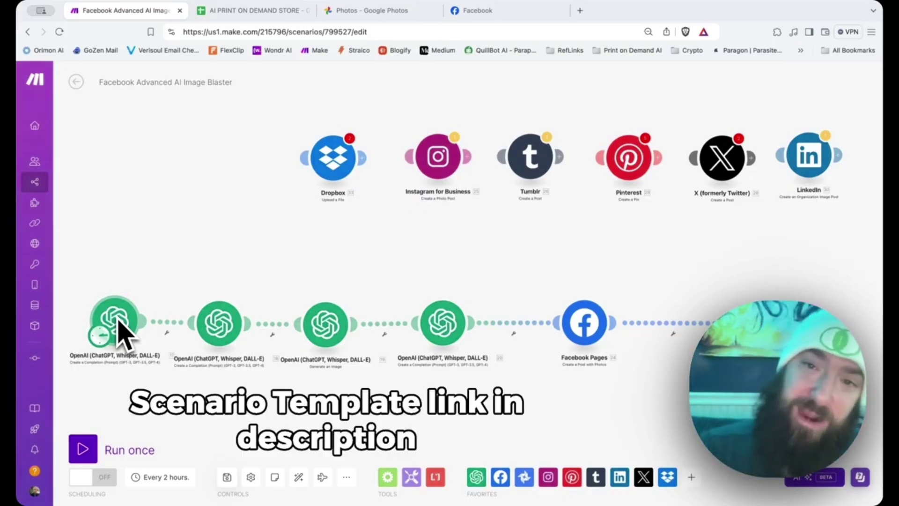
click(100, 335)
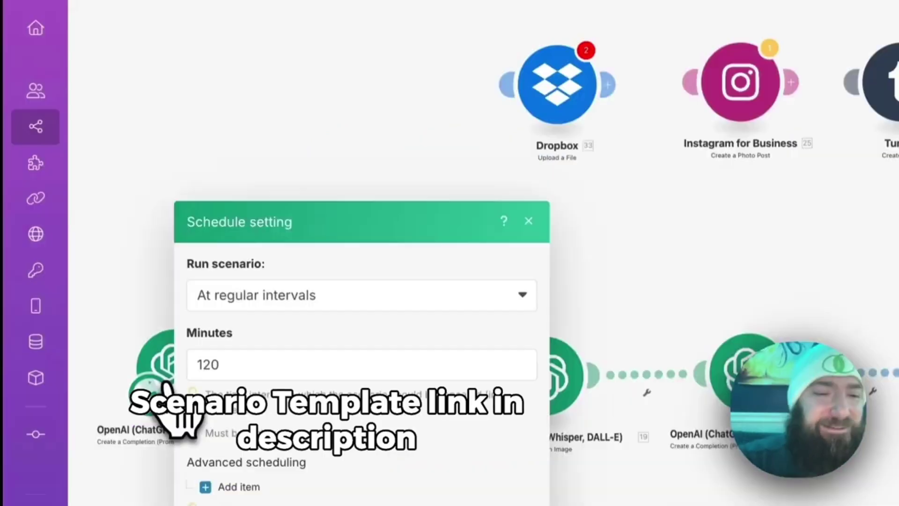
click(108, 302)
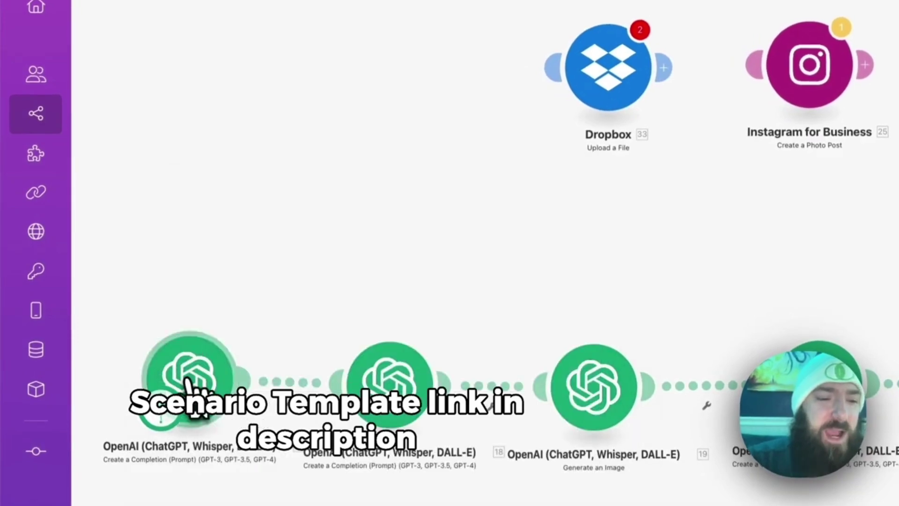
Examine the first OpenAI module's role options, DALL-E prompt message, Max Tokens, Temperature, Top P and remaining advanced settings
click(190, 384)
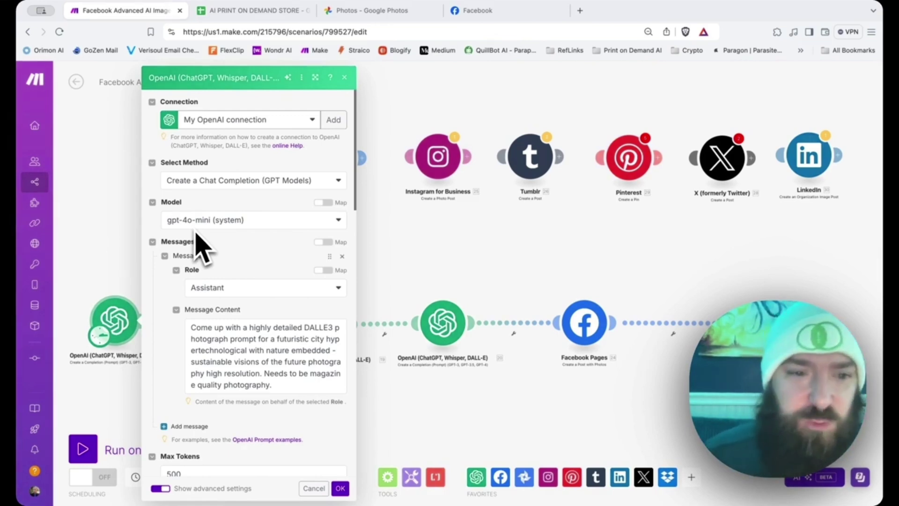
click(230, 290)
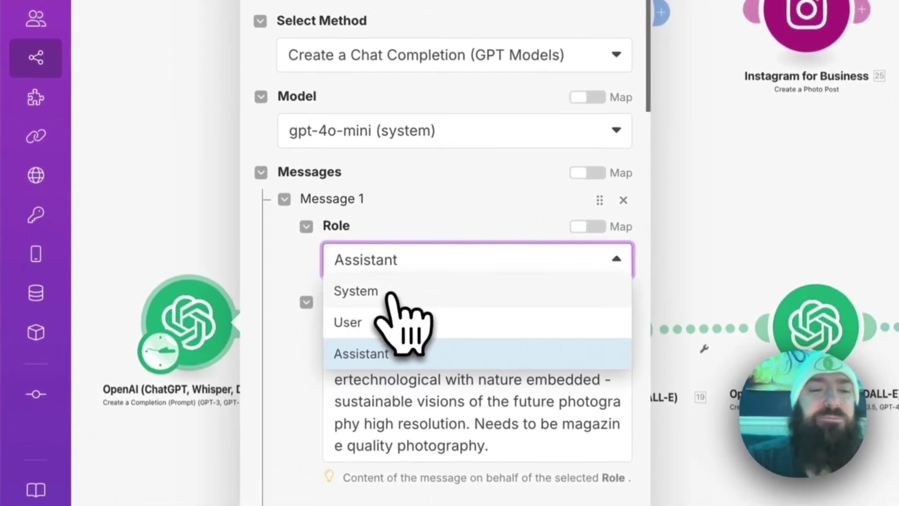
click(424, 238)
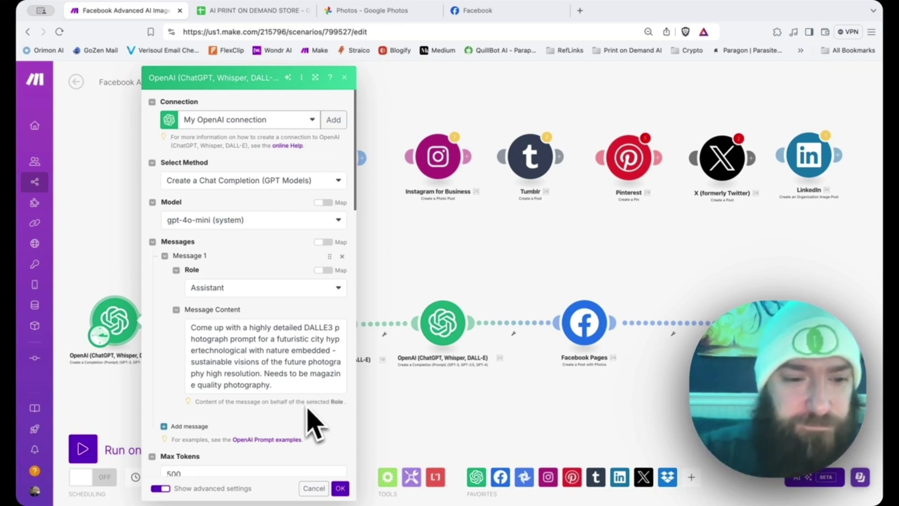
scroll(290, 435, down, 5)
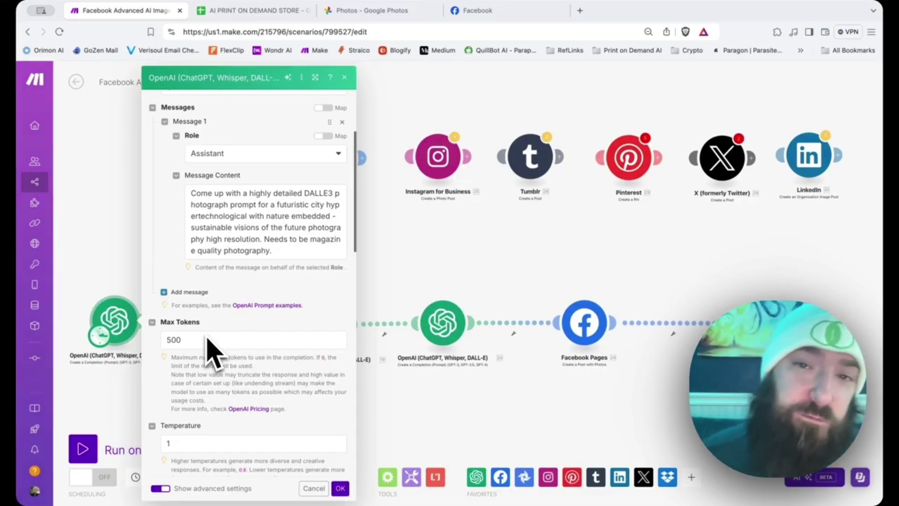
scroll(208, 352, down, 3)
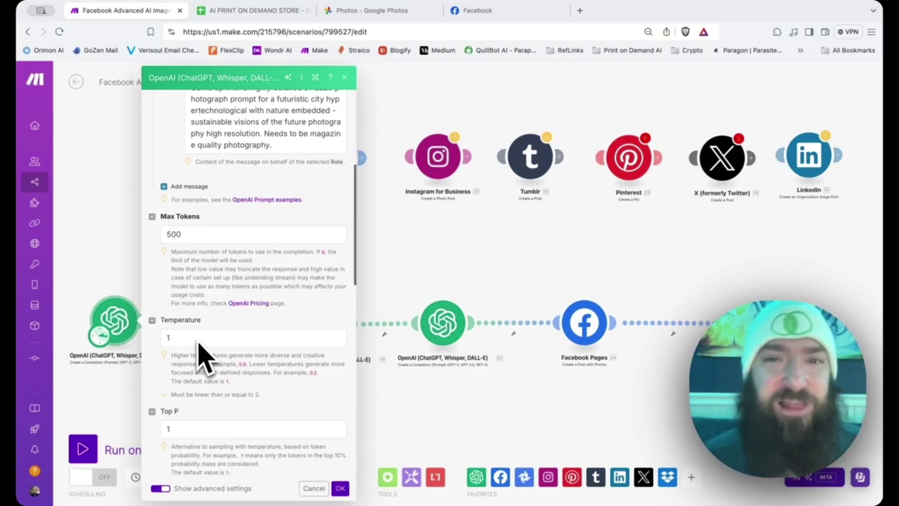
scroll(199, 356, down, 1)
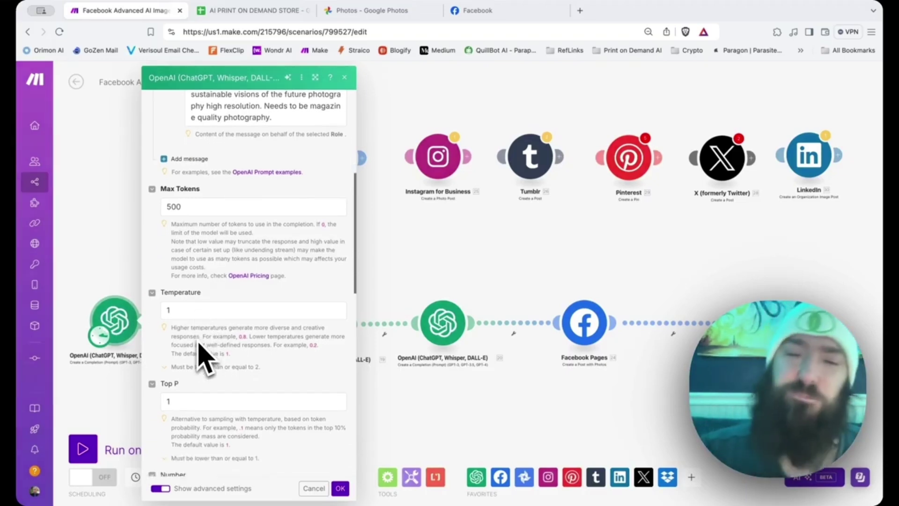
scroll(199, 356, down, 2)
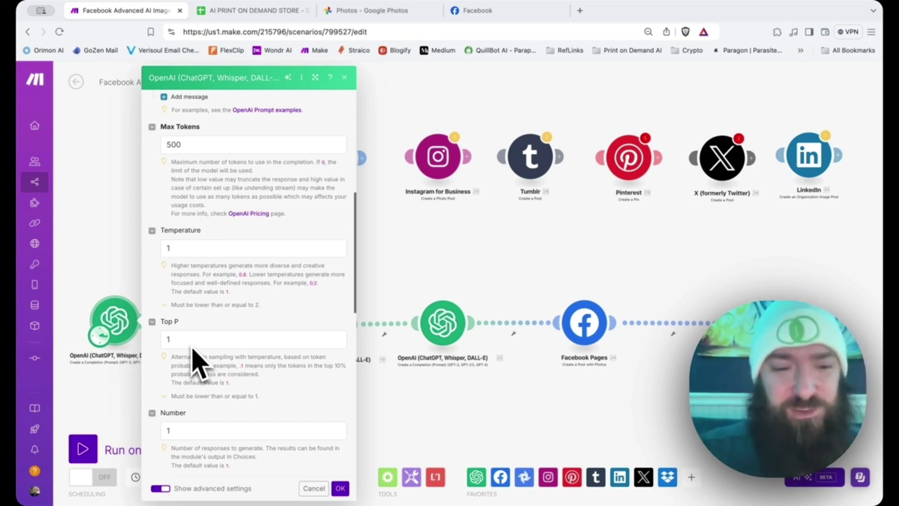
scroll(193, 349, down, 5)
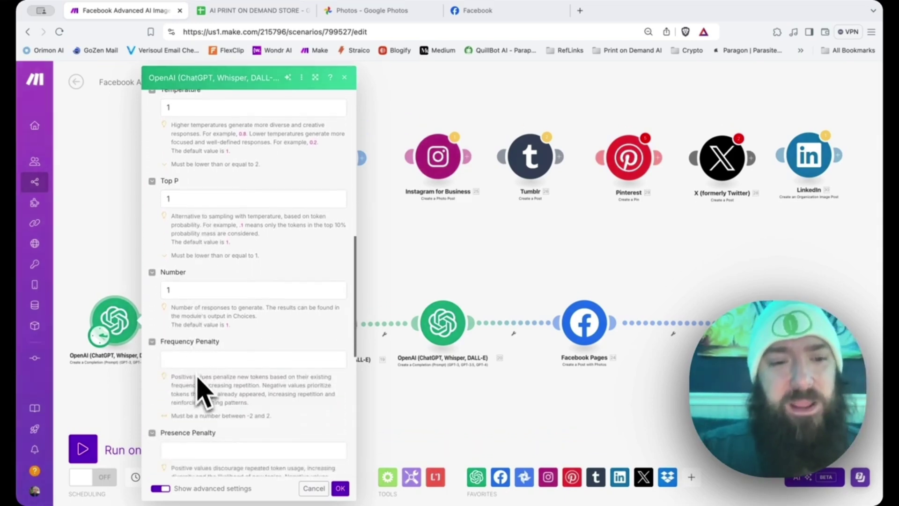
scroll(197, 378, down, 4)
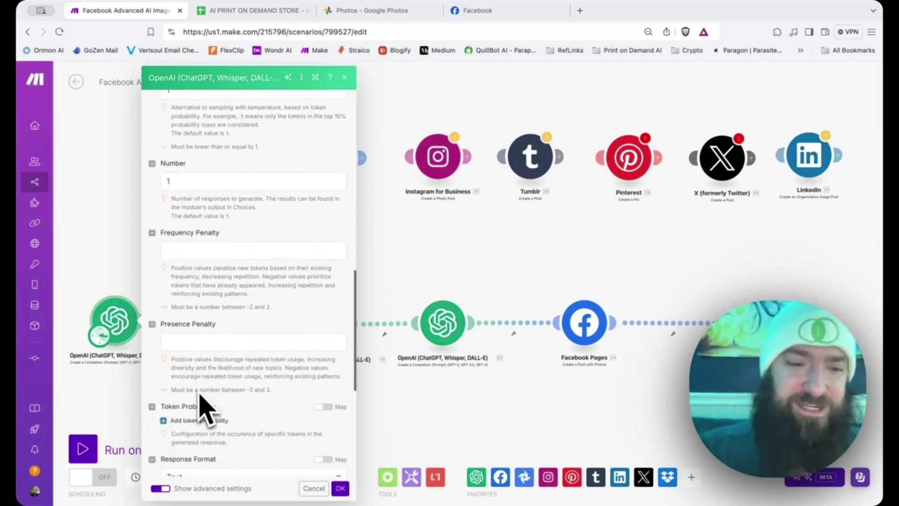
scroll(199, 395, down, 10)
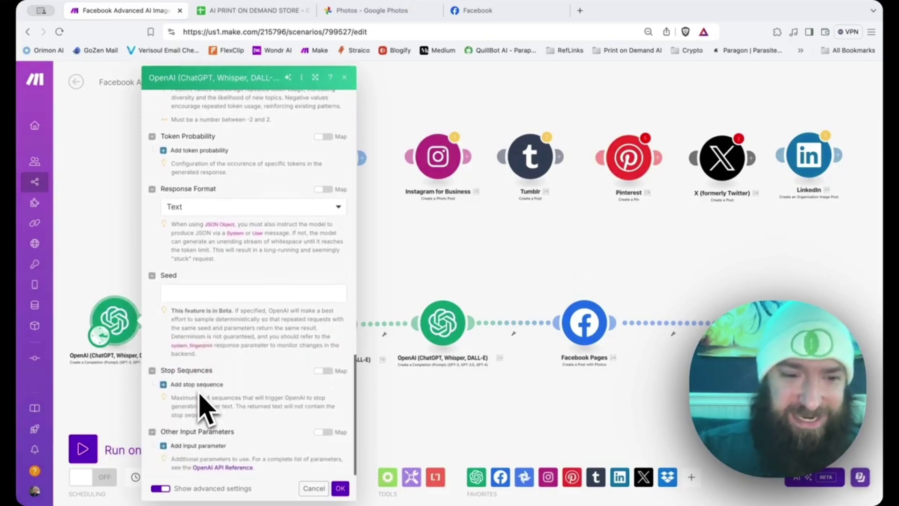
scroll(200, 395, up, 20)
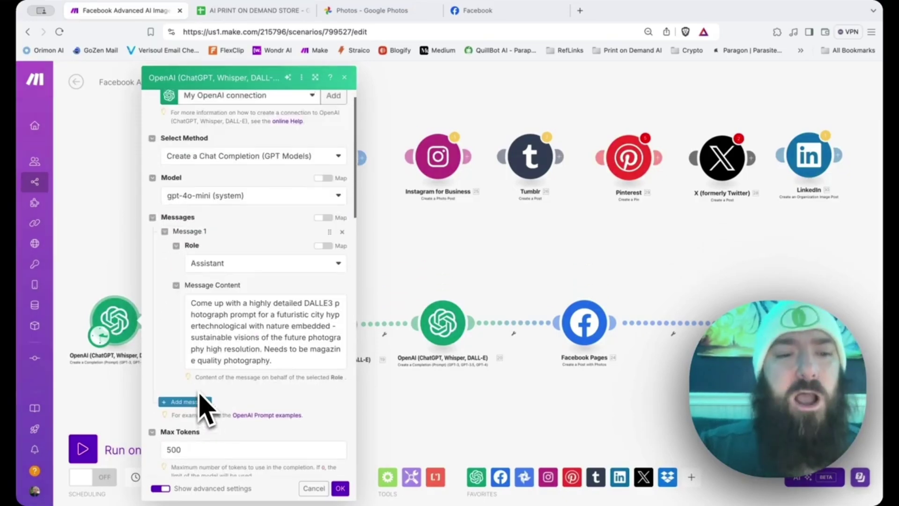
Hide the first OpenAI module's advanced settings to compare the shorter form, and show them again for review
click(161, 489)
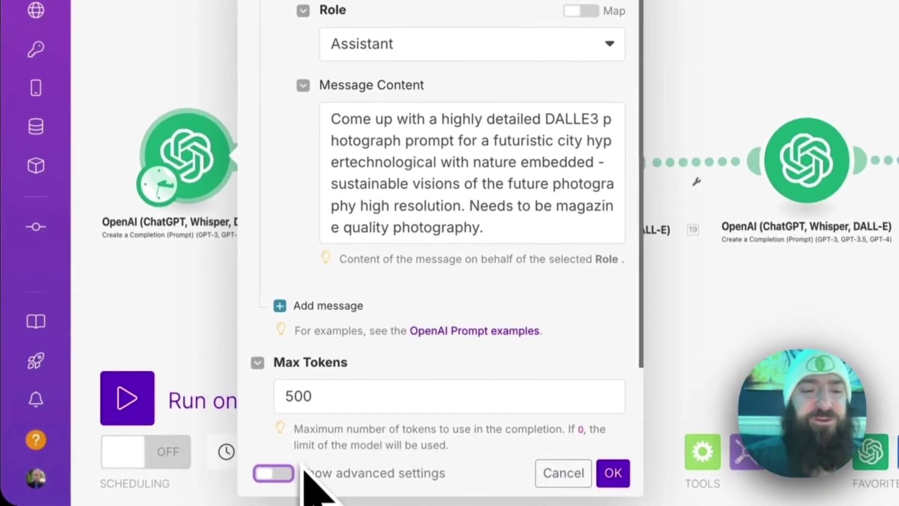
scroll(304, 457, down, 4)
scroll(305, 454, up, 5)
click(297, 470)
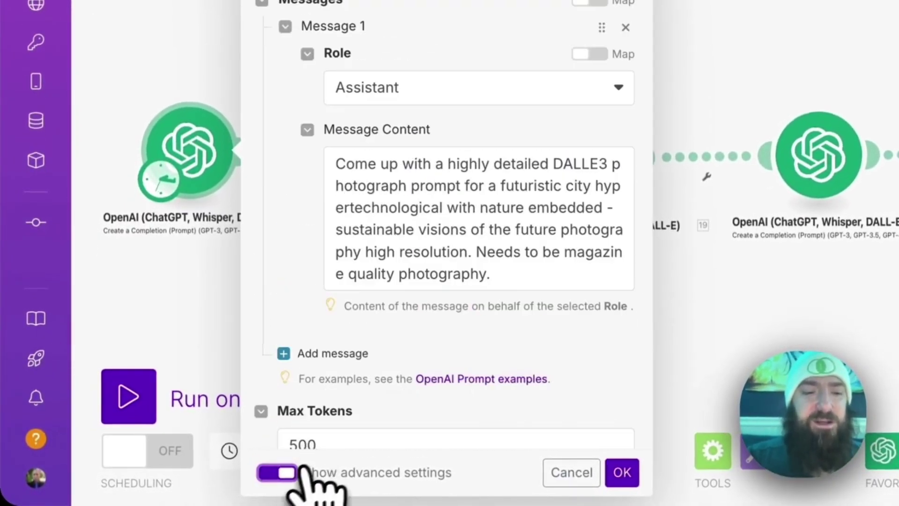
scroll(328, 466, down, 10)
scroll(304, 469, up, 15)
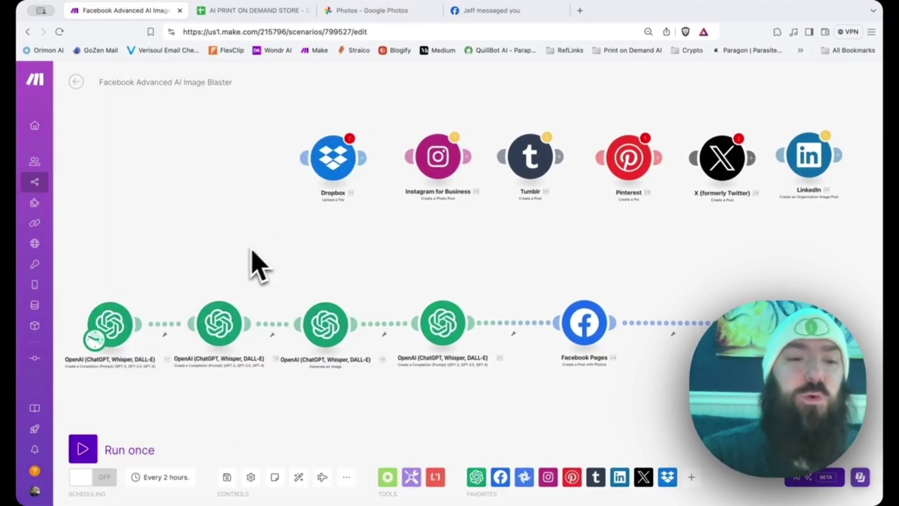
Append the first OpenAI module's Choices Message Content to the photograph title prompt in the second OpenAI module and confirm it
click(232, 333)
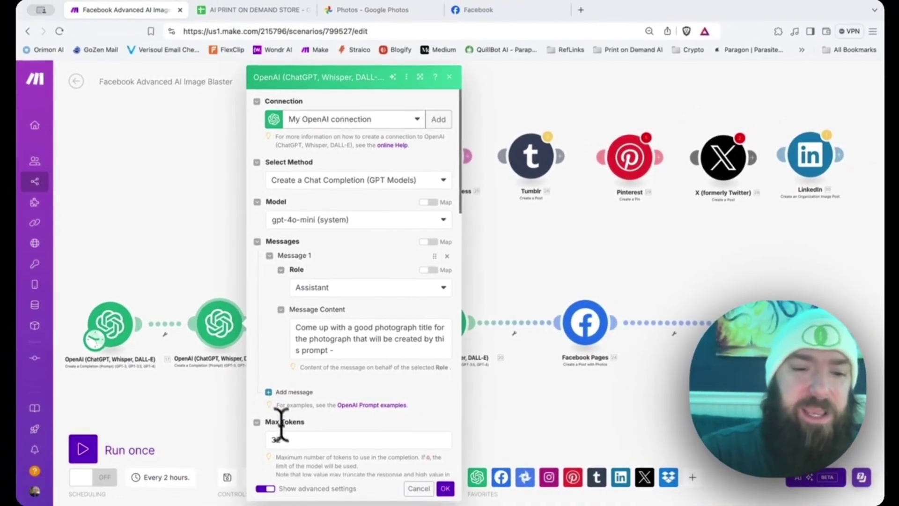
click(535, 469)
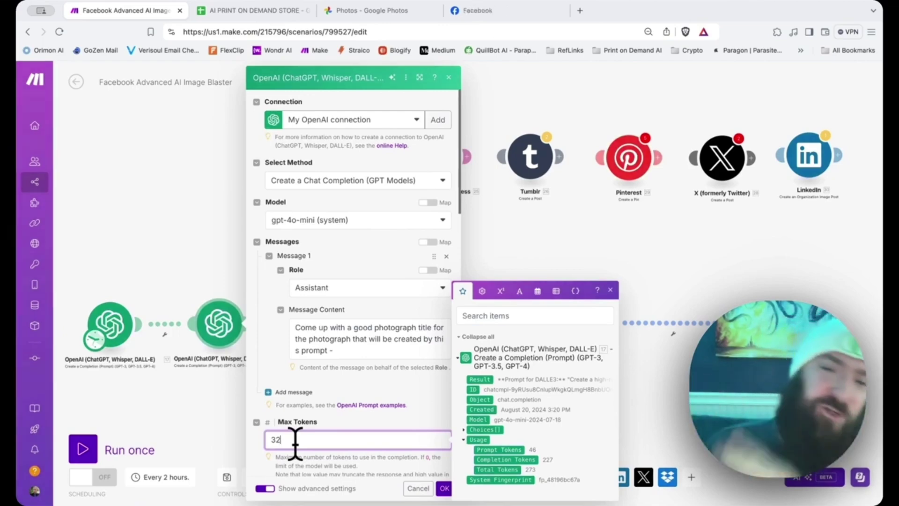
click(347, 349)
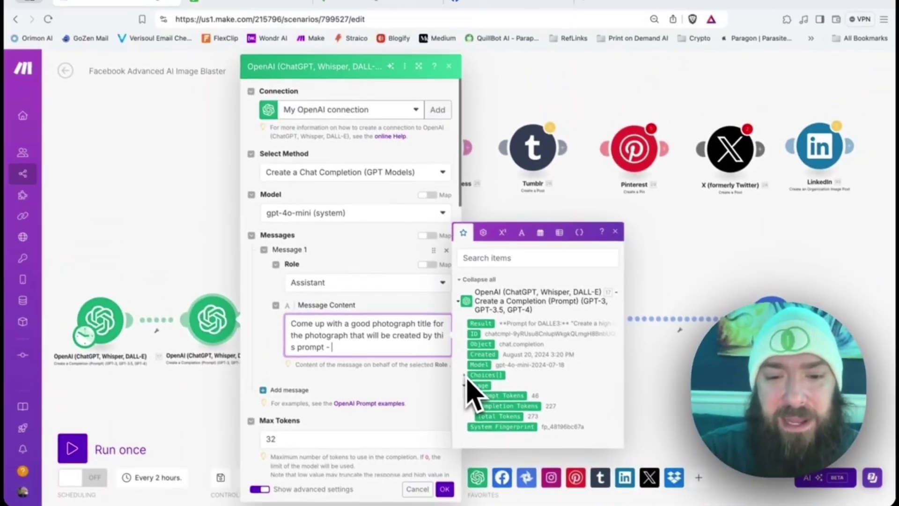
click(466, 380)
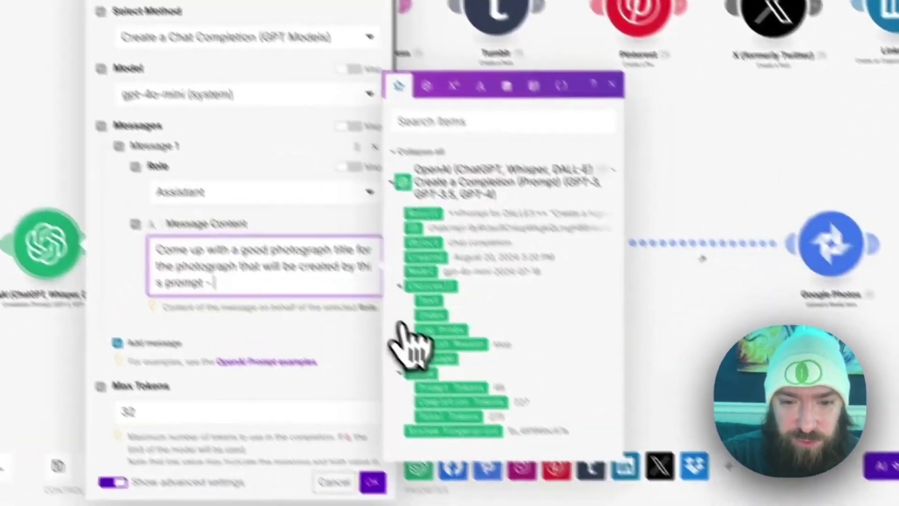
click(471, 401)
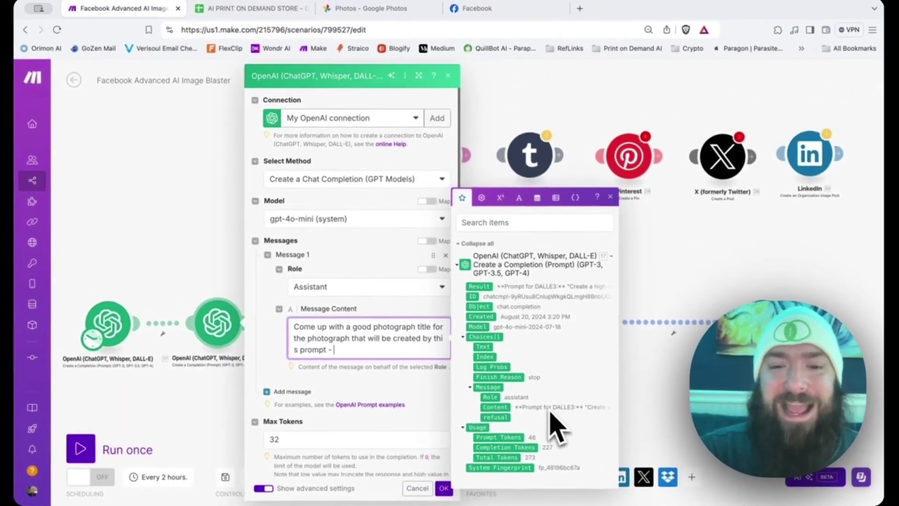
click(508, 409)
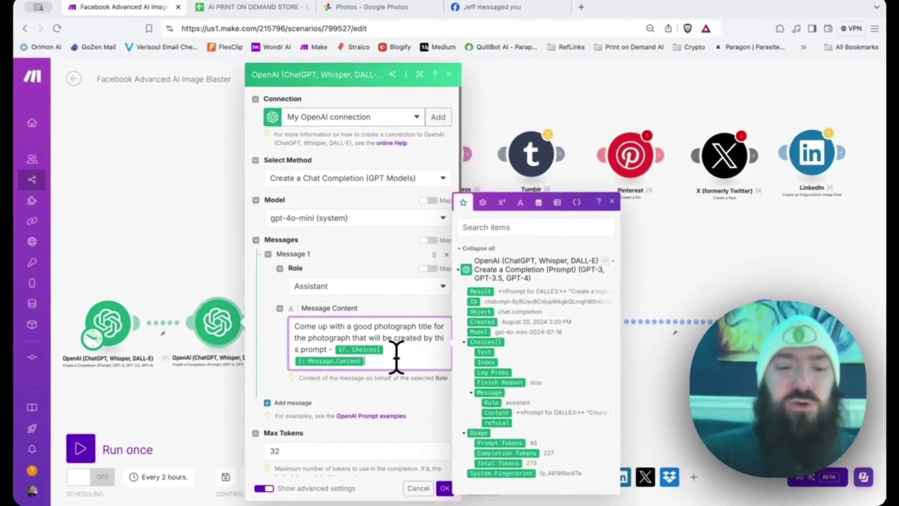
click(444, 488)
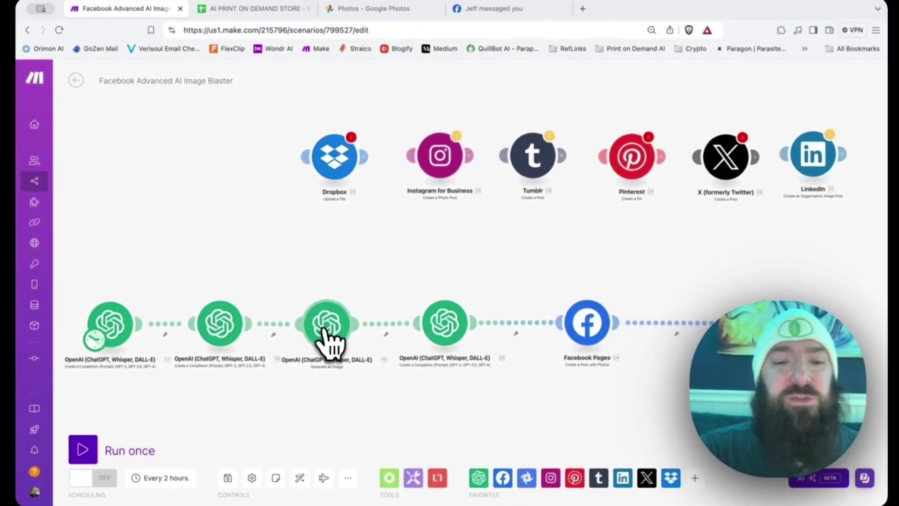
Examine how the Generate an Image module's prompt maps the first completion's Choices Message Content, and confirm the module
click(323, 330)
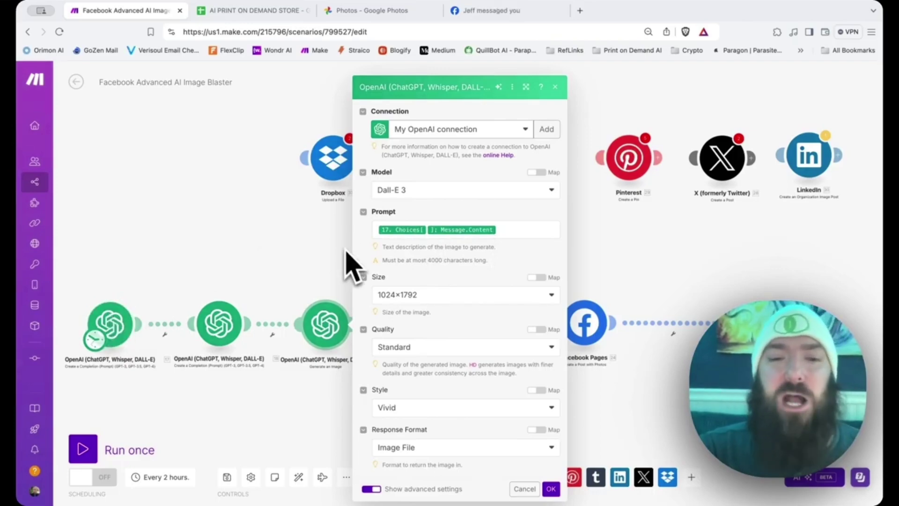
click(509, 231)
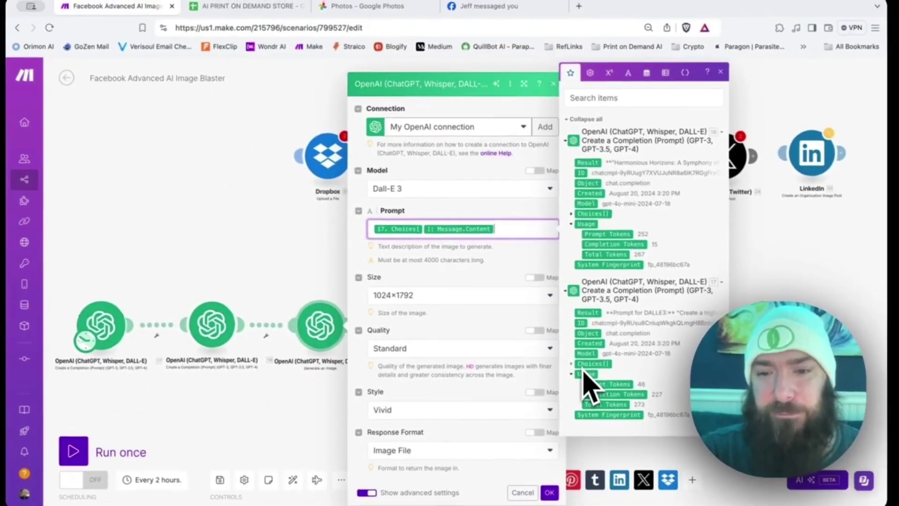
click(583, 362)
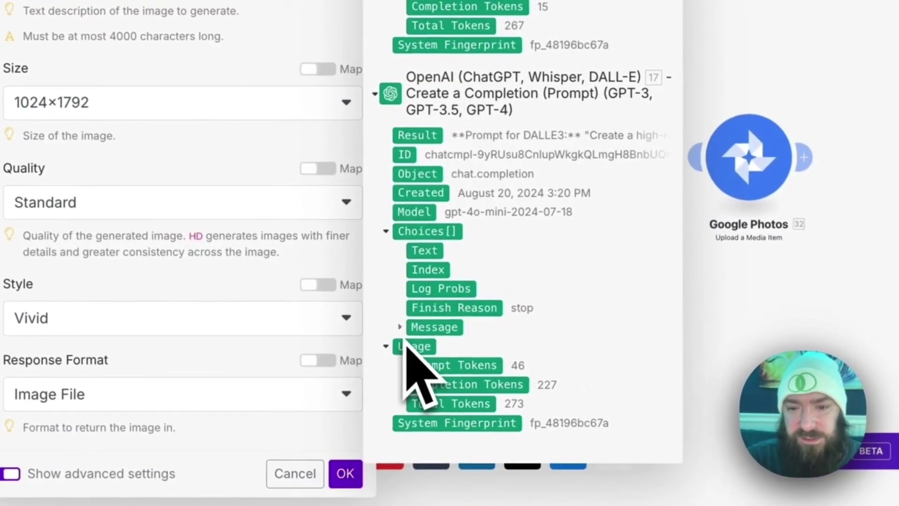
click(415, 328)
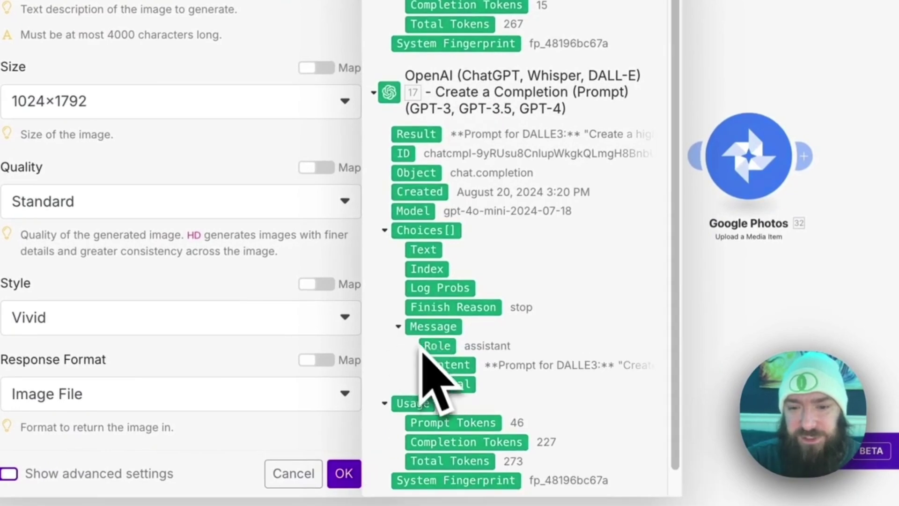
click(544, 375)
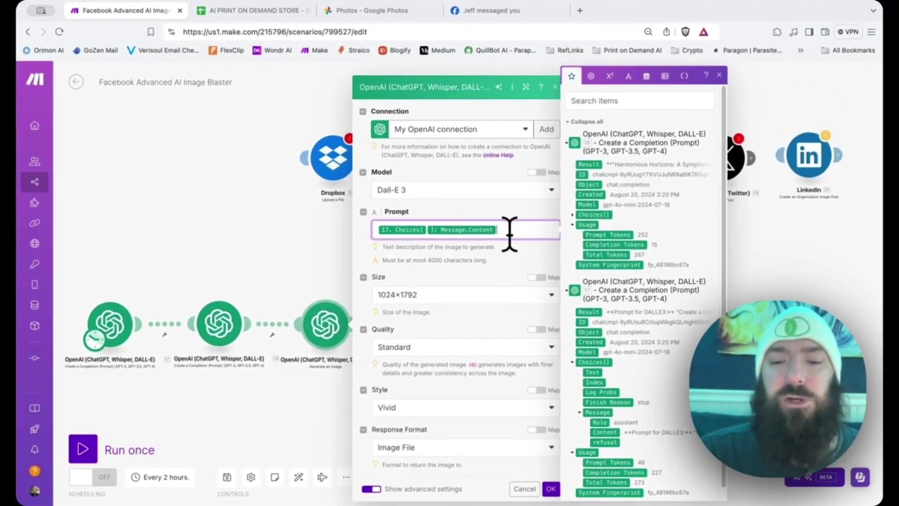
click(551, 489)
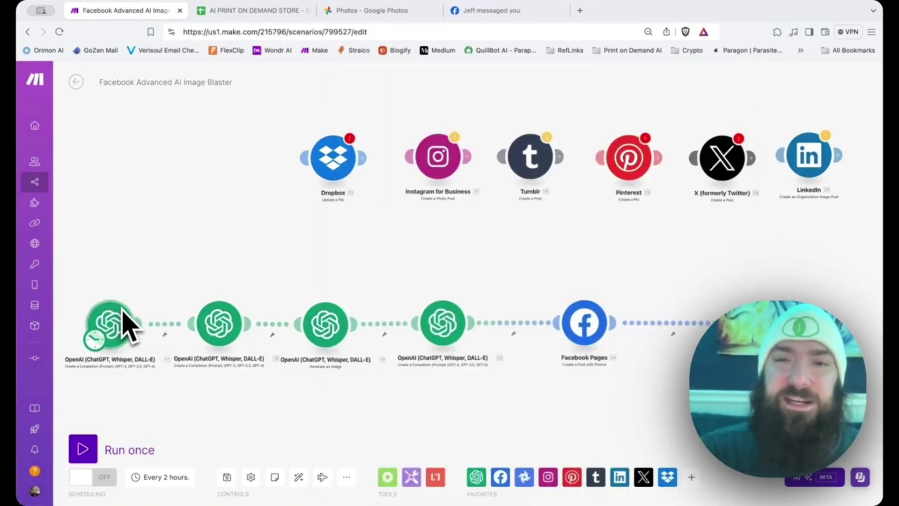
Save the scenario, and start a single run that is stopped at the image generation module
click(227, 477)
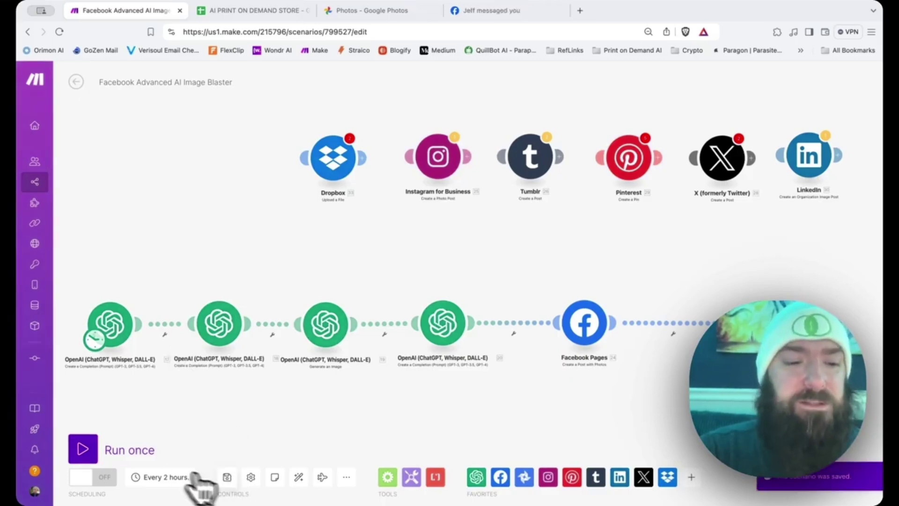
click(84, 450)
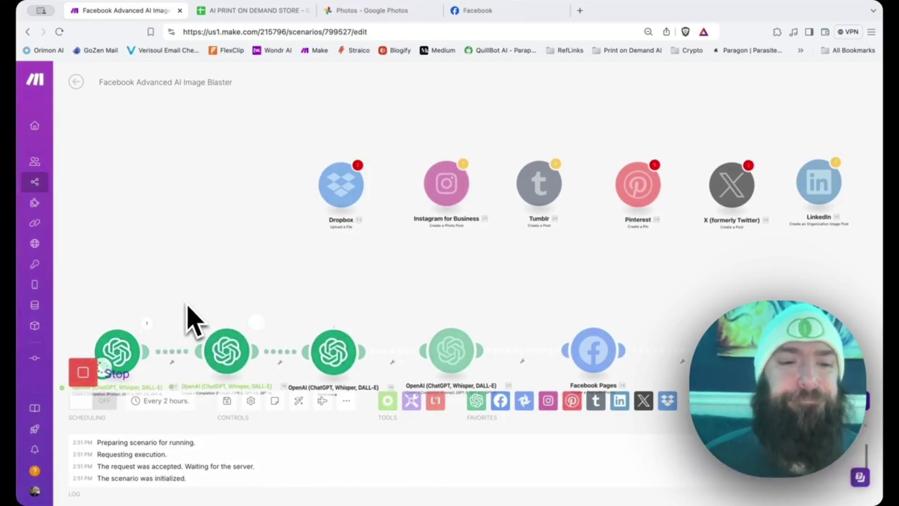
click(91, 371)
Open the first OpenAI module's run results and expand the Choices array in its output
drag(145, 277, 201, 223)
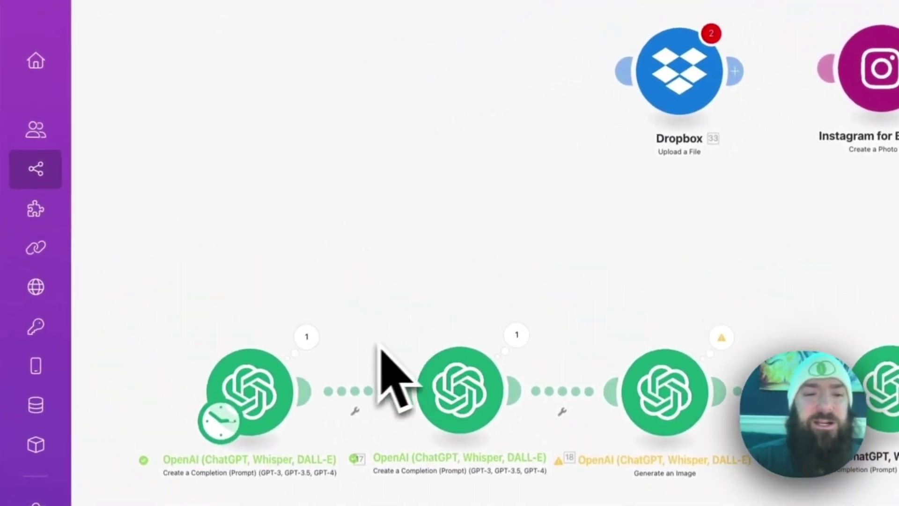
click(320, 344)
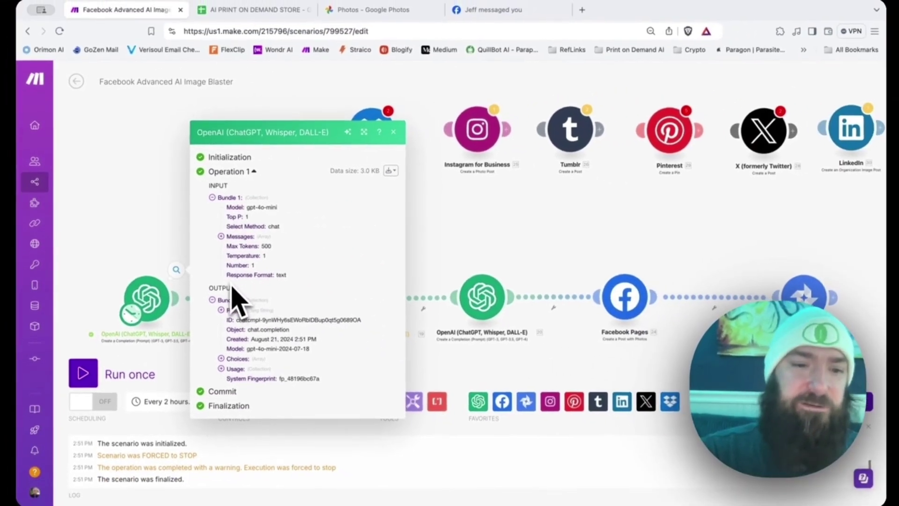
click(222, 359)
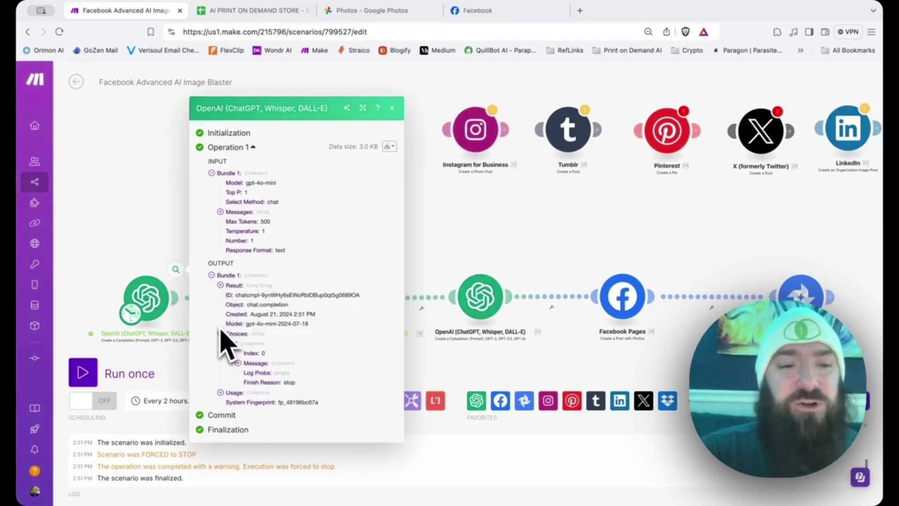
Expand the first OpenAI module's output message and read the full DALLE3 prompt in its Content
click(238, 363)
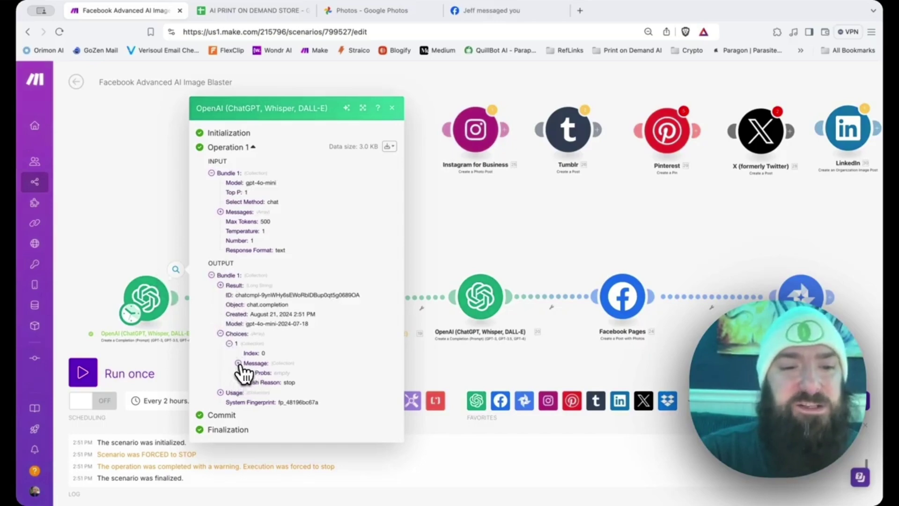
click(247, 383)
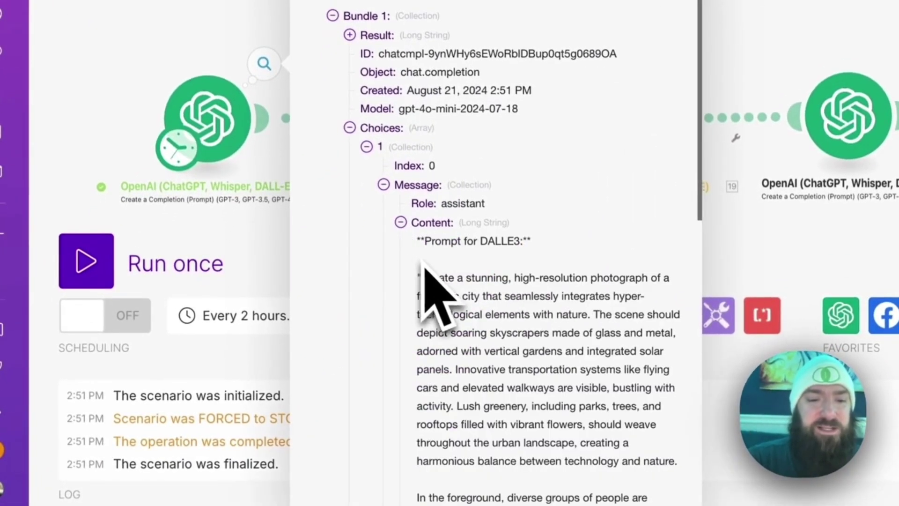
scroll(466, 319, down, 3)
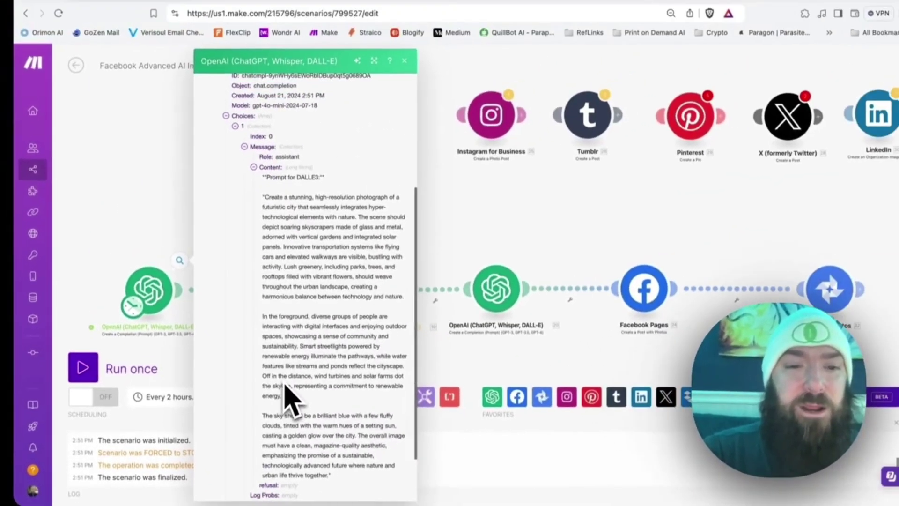
scroll(352, 347, down, 1)
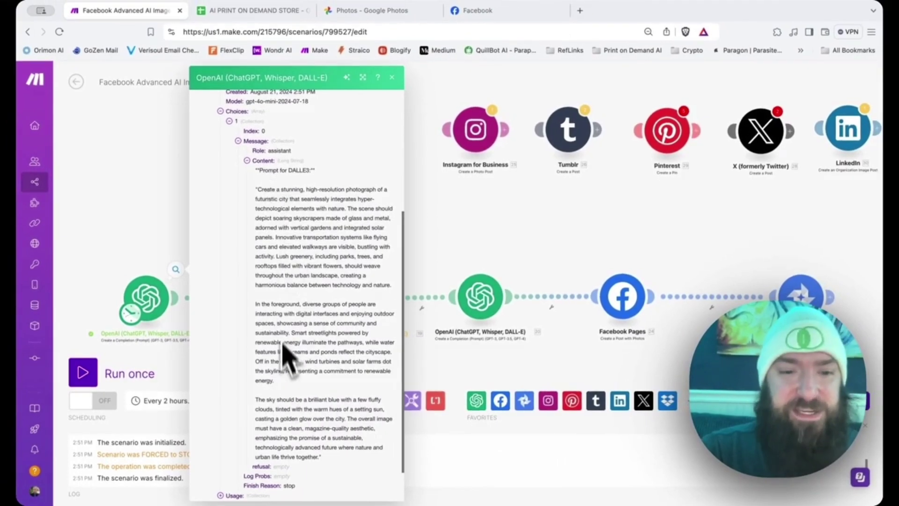
scroll(288, 412, down, 1)
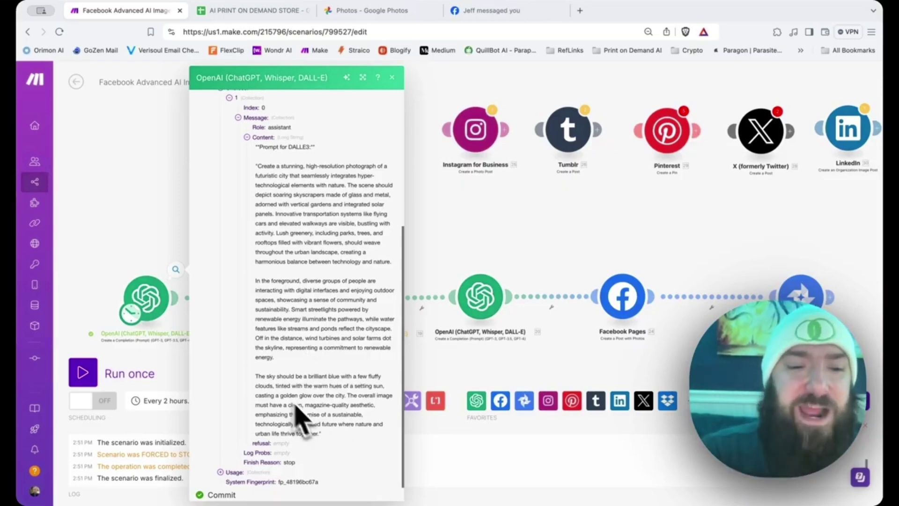
Open the second OpenAI module's run results and expand the Choices and Message collections in its output
click(167, 214)
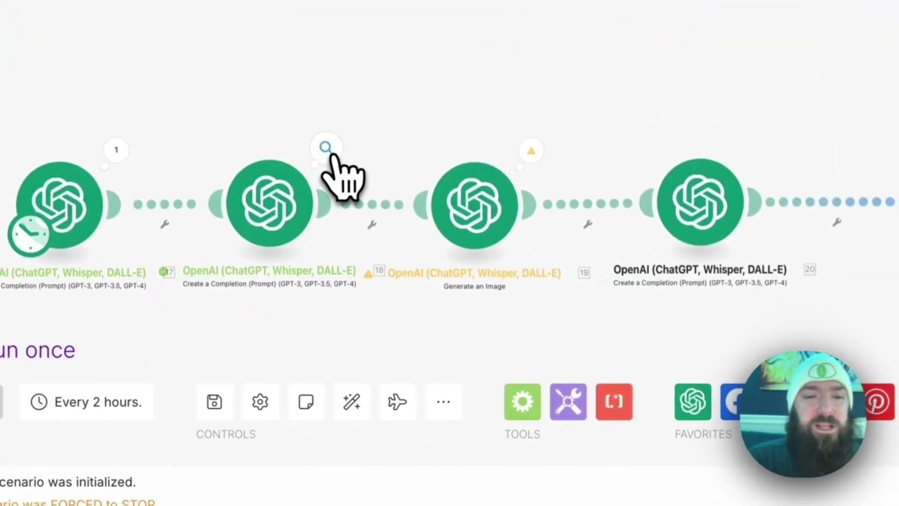
click(328, 152)
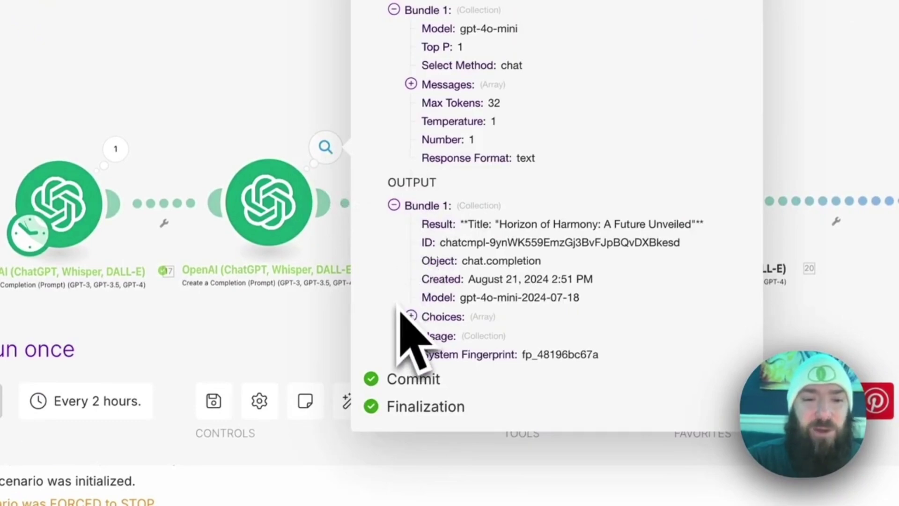
click(411, 316)
click(427, 324)
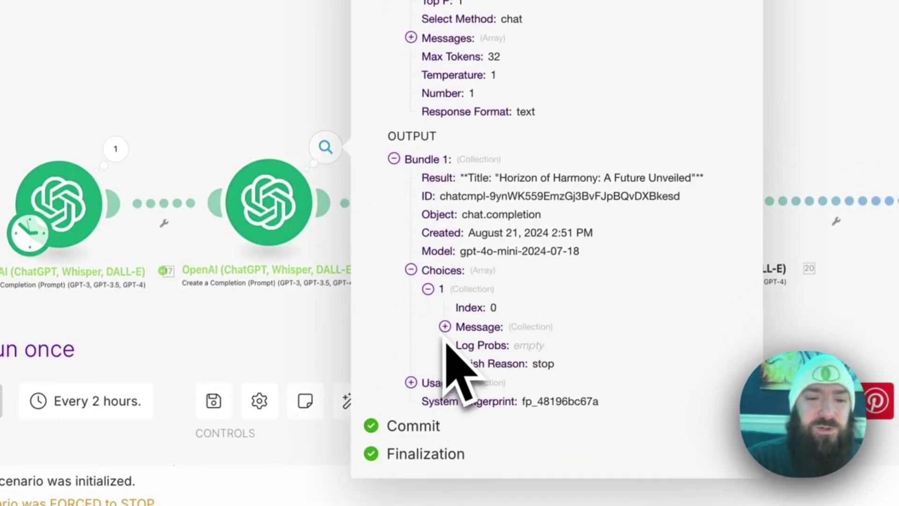
click(445, 327)
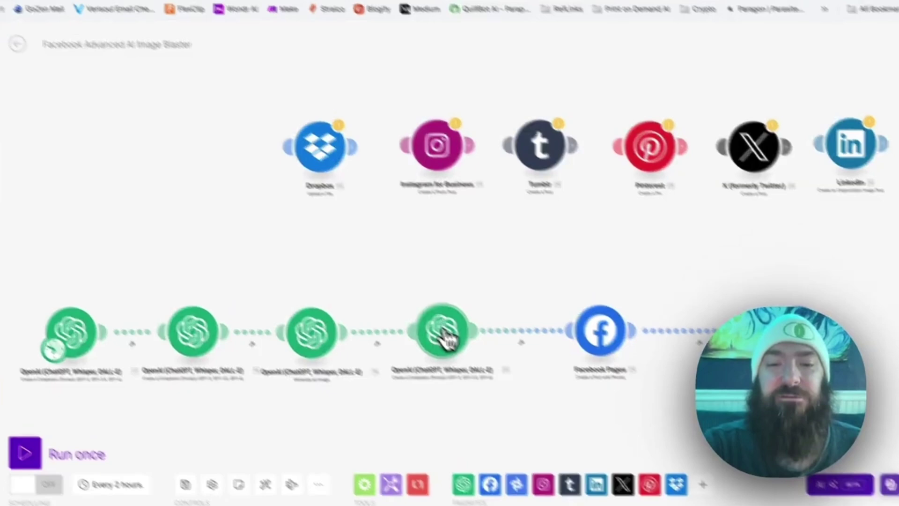
Examine the fourth OpenAI module's Assistant message, including the SEO-friendly Facebook post instructions and the mapped Choices Message Content
click(460, 345)
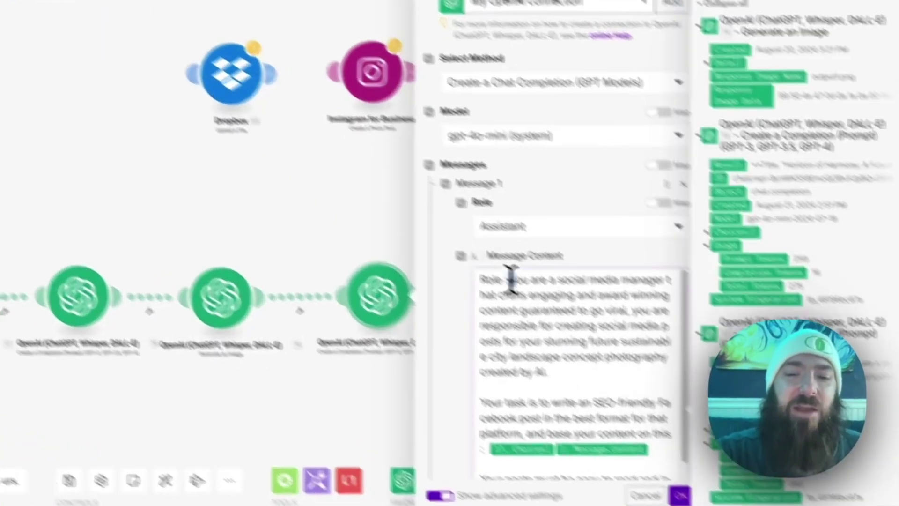
drag(558, 327, 593, 357)
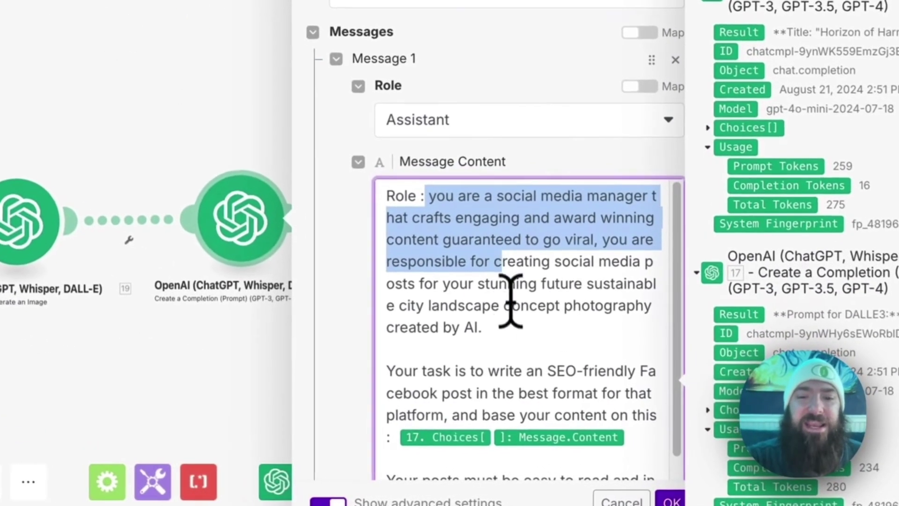
click(517, 336)
scroll(517, 337, down, 1)
scroll(517, 336, up, 1)
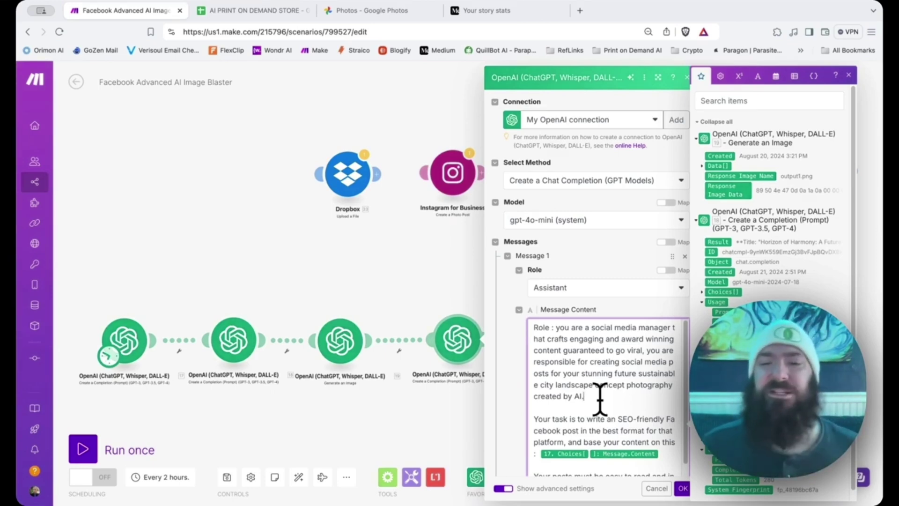
scroll(600, 399, down, 3)
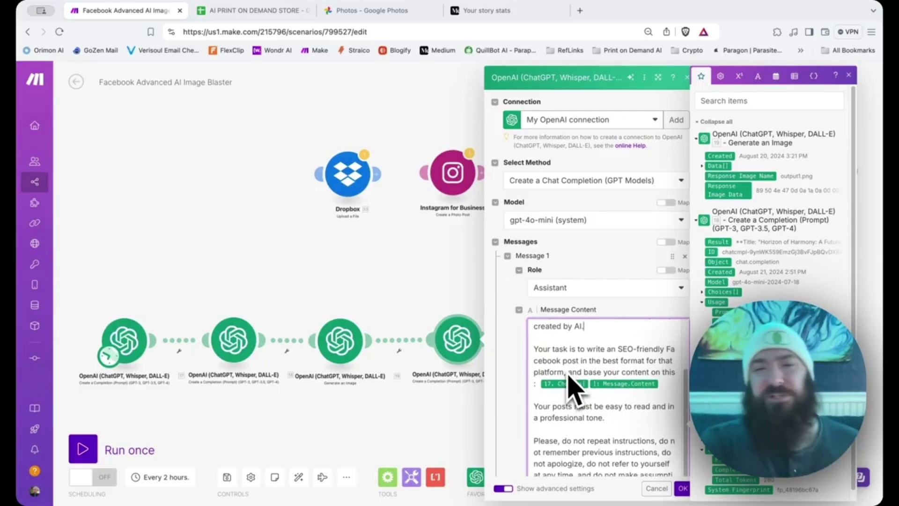
scroll(569, 376, down, 1)
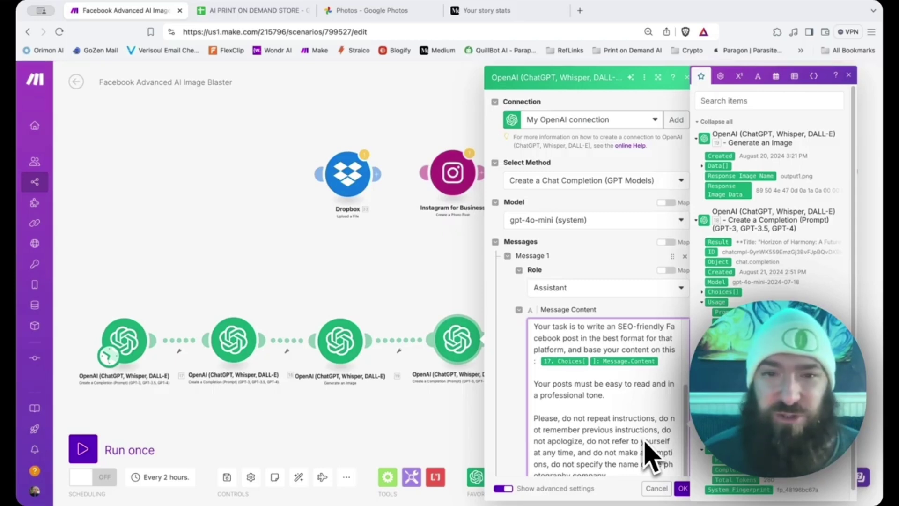
click(445, 327)
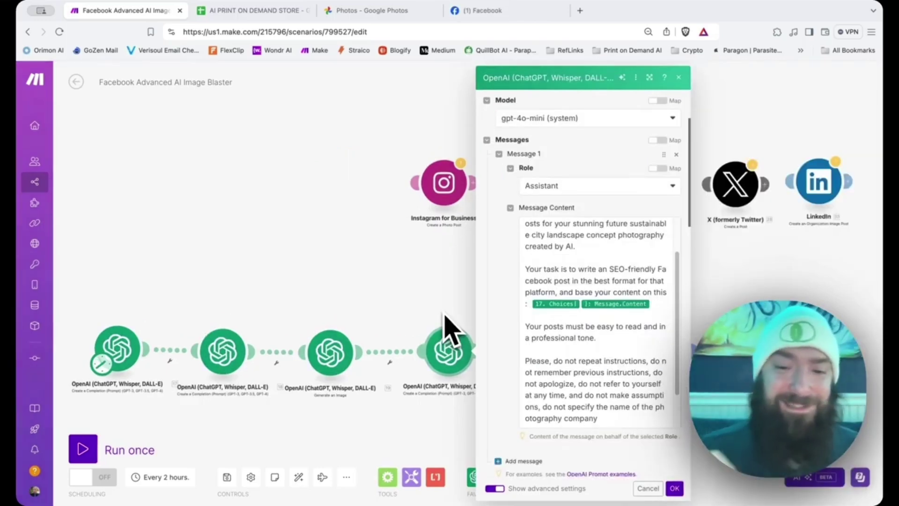
scroll(591, 387, down, 2)
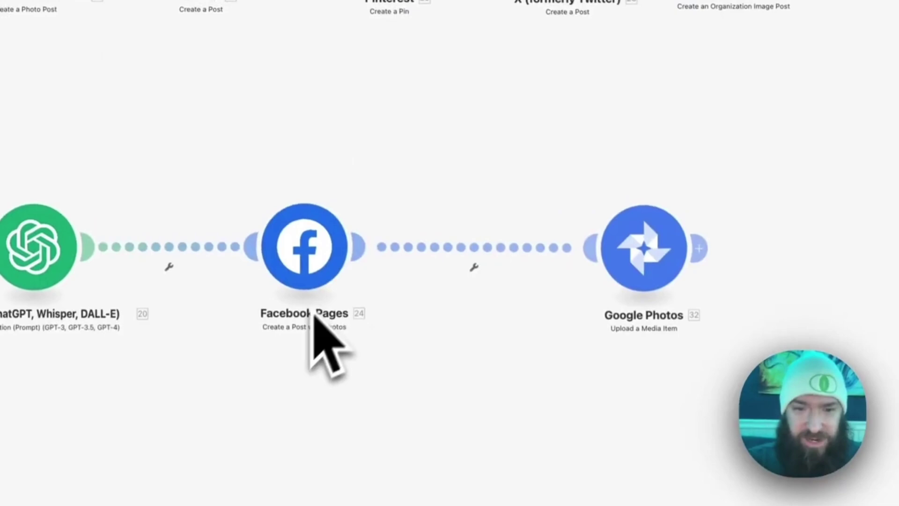
Examine the Facebook Pages module's photo file, caption and message mappings for the Imagine Better Futures page, and confirm the module
click(593, 344)
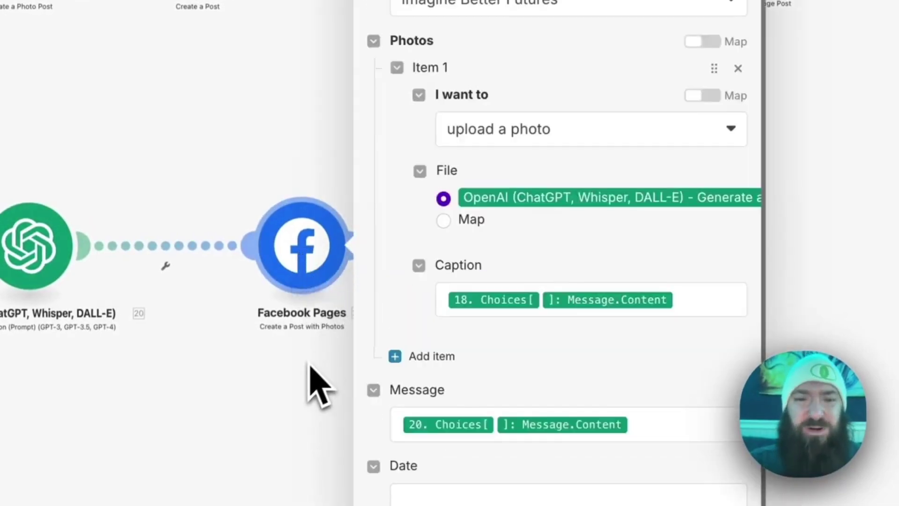
click(317, 381)
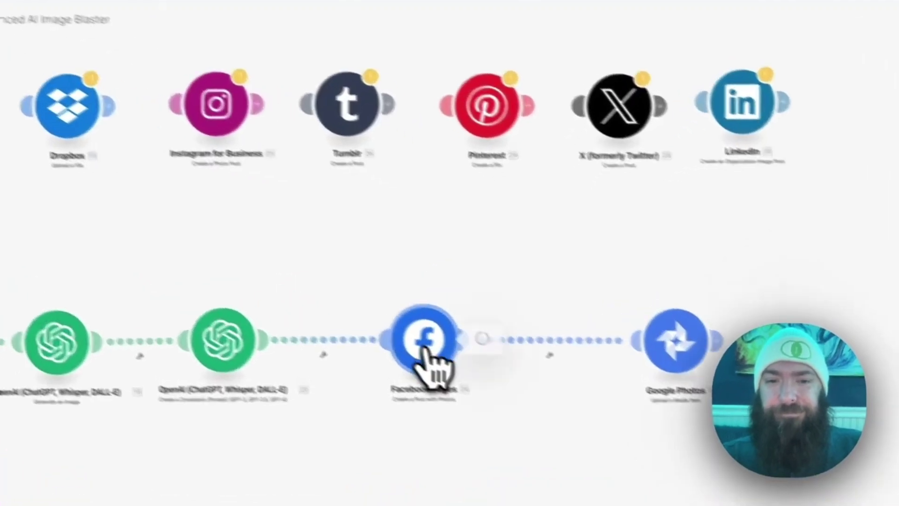
click(481, 316)
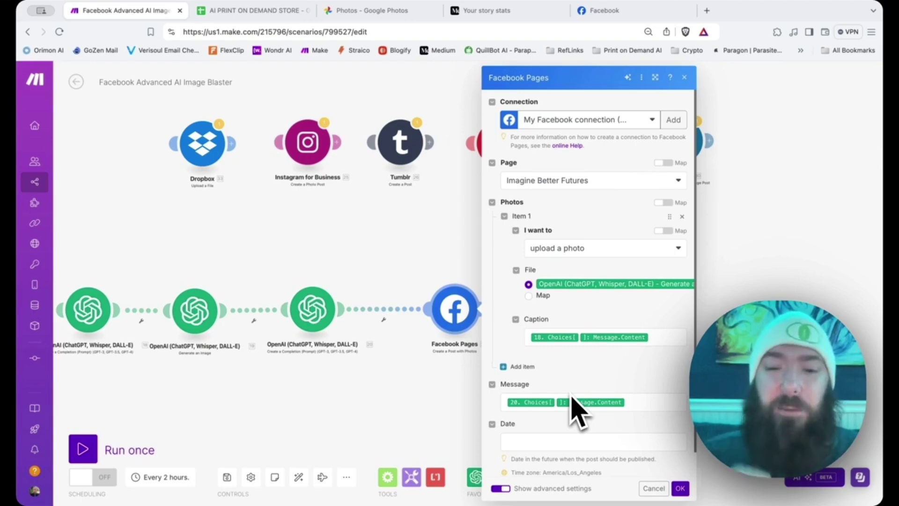
click(660, 337)
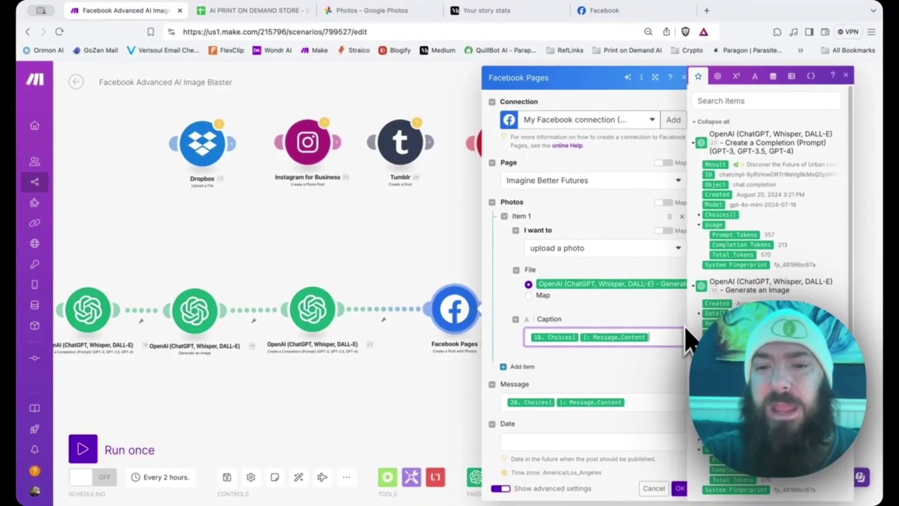
click(626, 403)
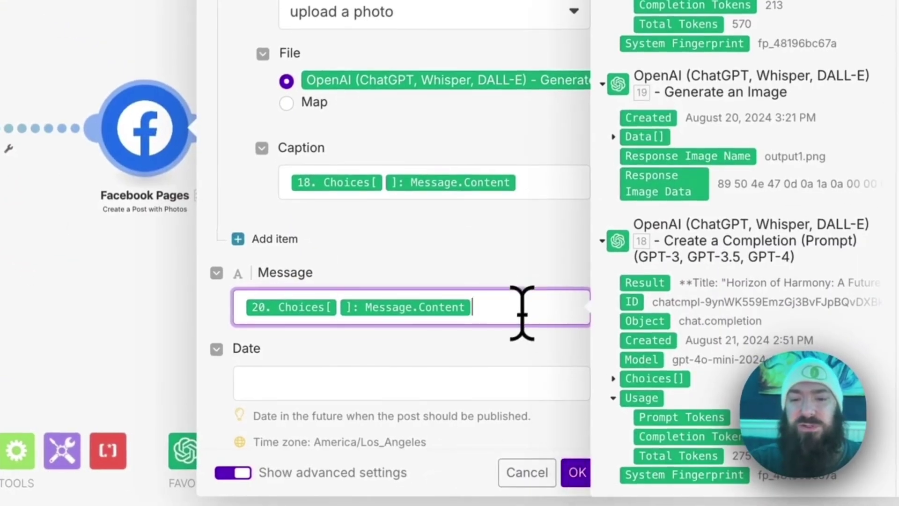
click(521, 344)
scroll(506, 403, down, 2)
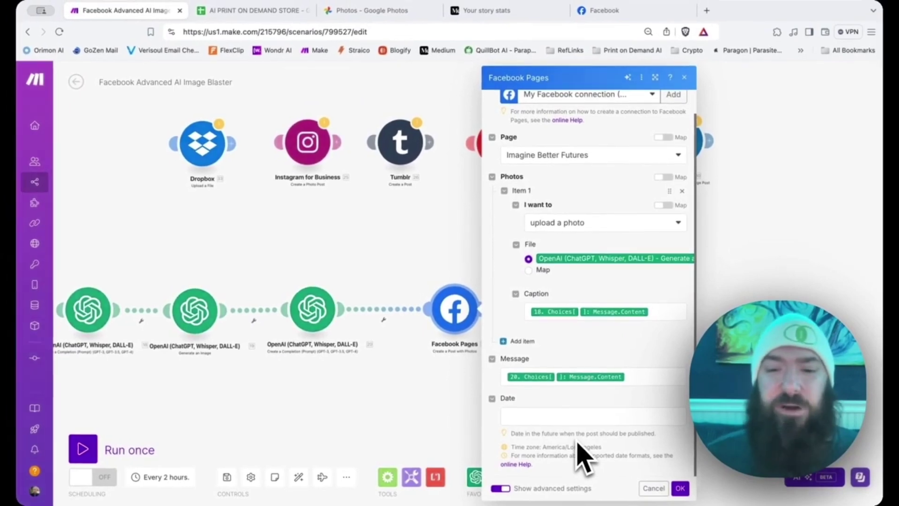
click(681, 488)
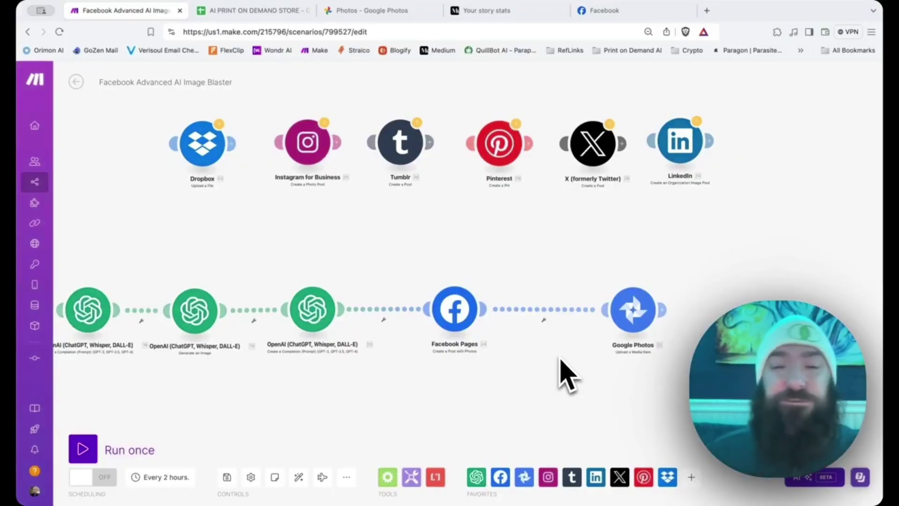
Examine the Google Photos module's connection, file source and Blogger album settings
click(634, 309)
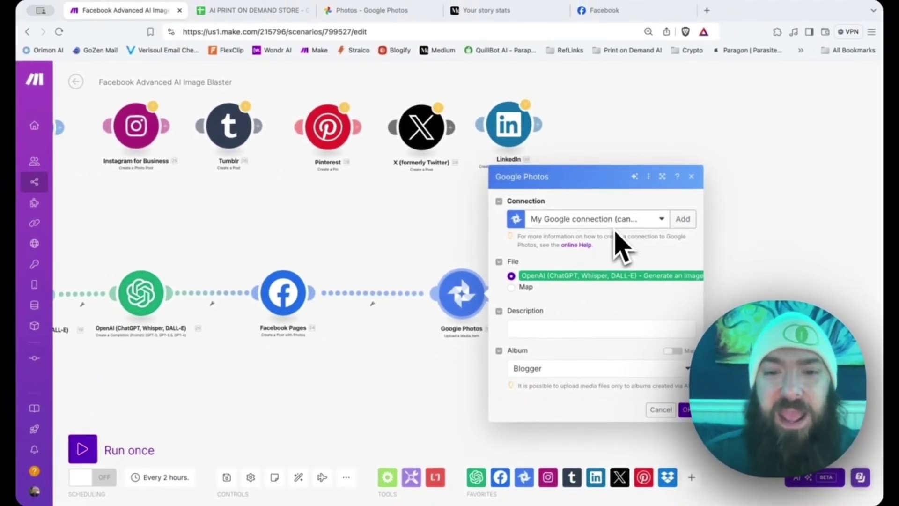
click(546, 368)
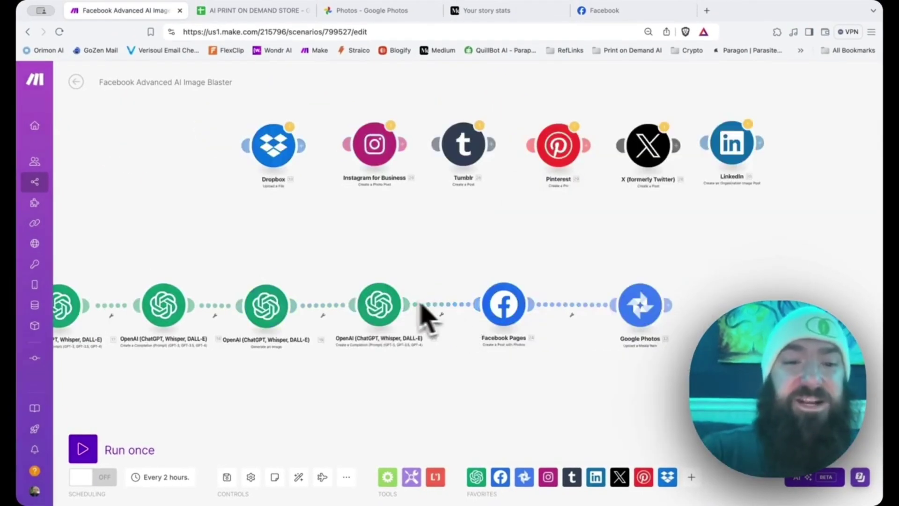
drag(291, 261, 377, 283)
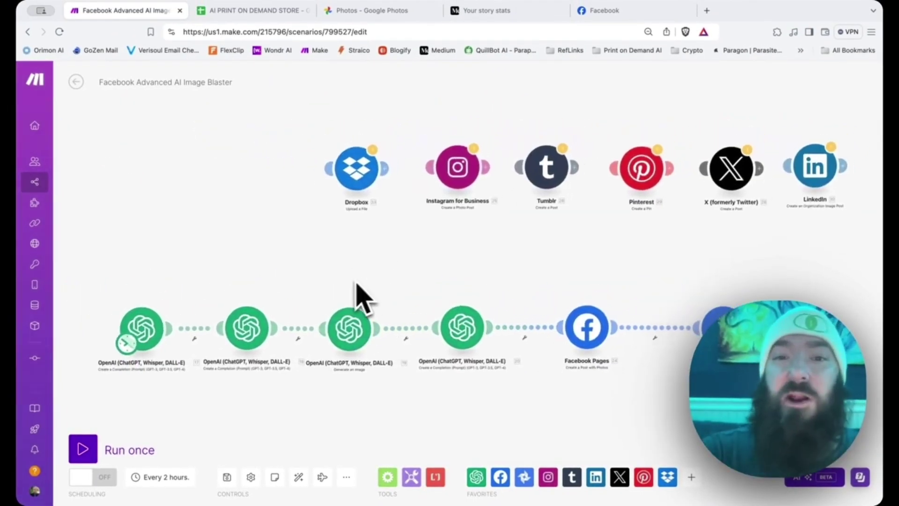
Run the scenario once, and review the new post's text, hashtags and image on the Imagine Better Futures Facebook page
click(84, 450)
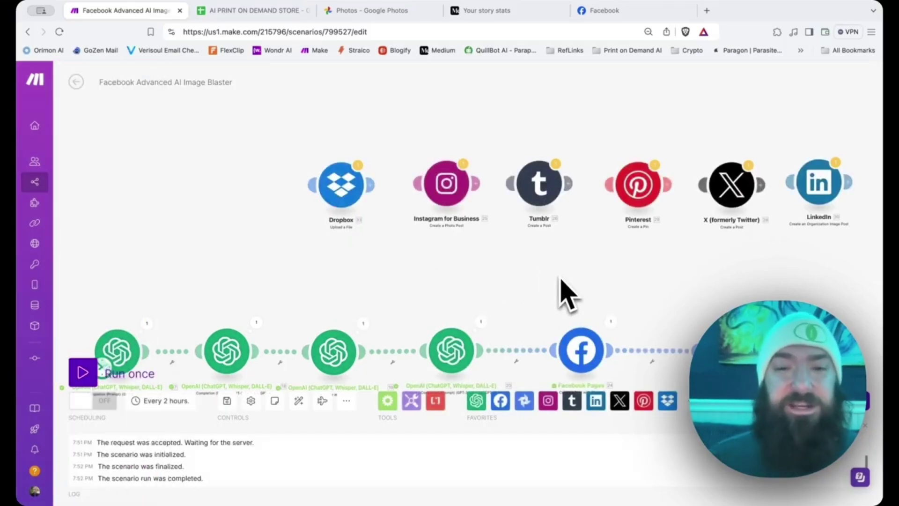
click(604, 5)
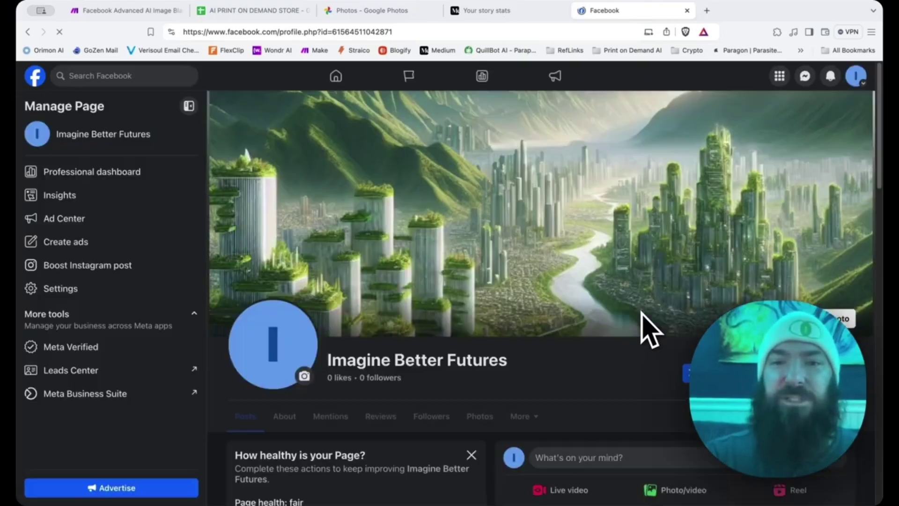
scroll(651, 330, down, 10)
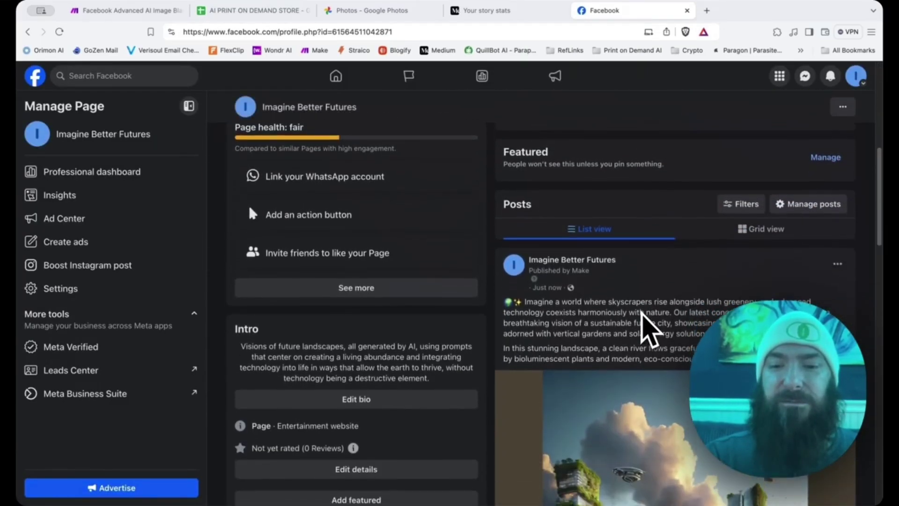
scroll(649, 327, down, 3)
scroll(649, 323, up, 2)
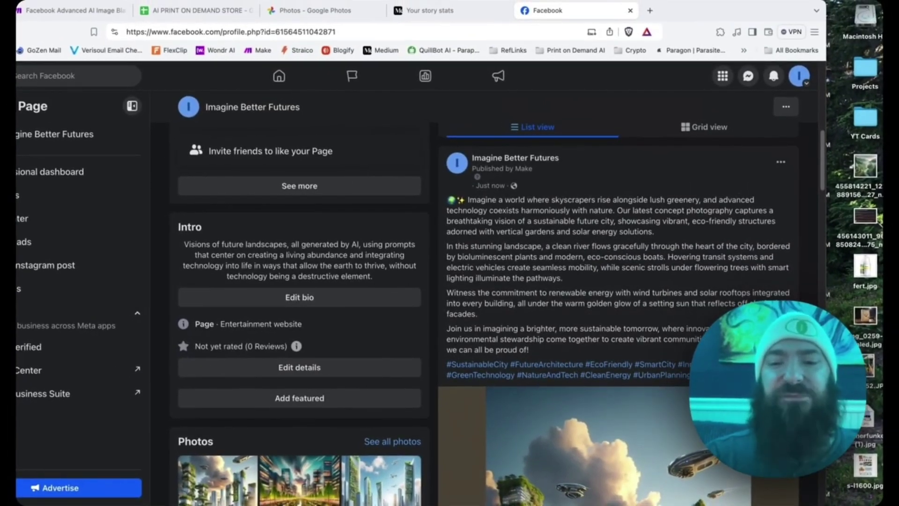
scroll(647, 309, up, 3)
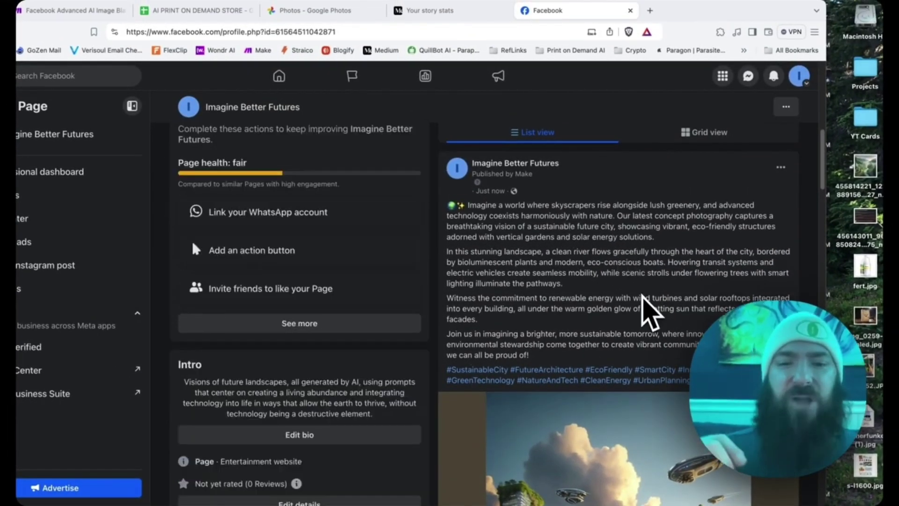
scroll(643, 296, down, 4)
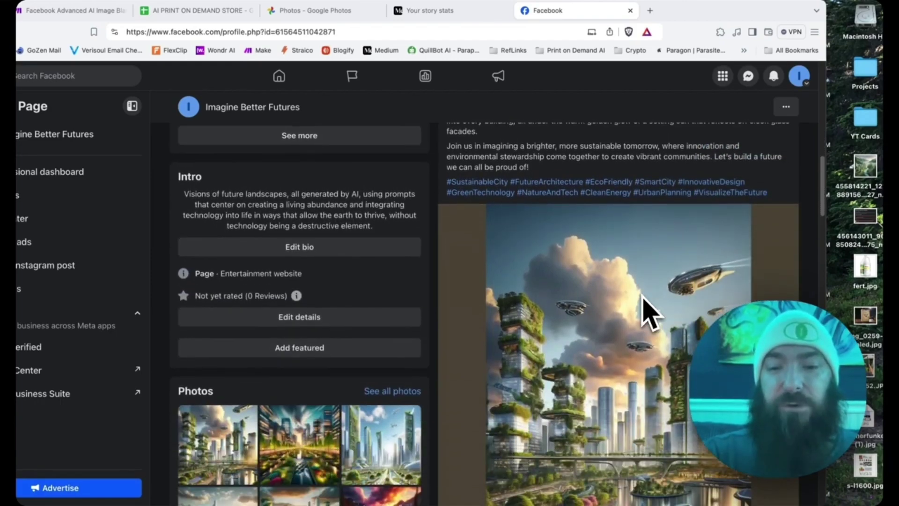
scroll(644, 296, up, 7)
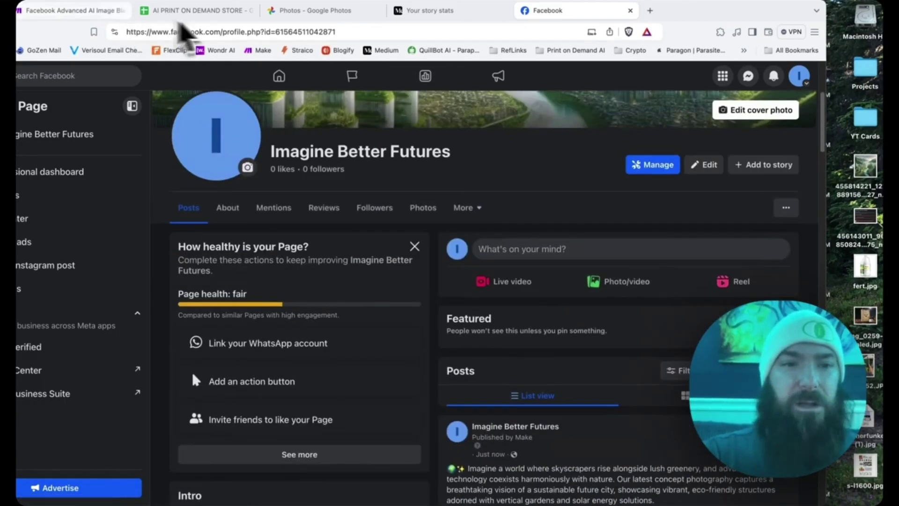
Switch to Google Photos and reload the library to check for the uploaded image
click(371, 17)
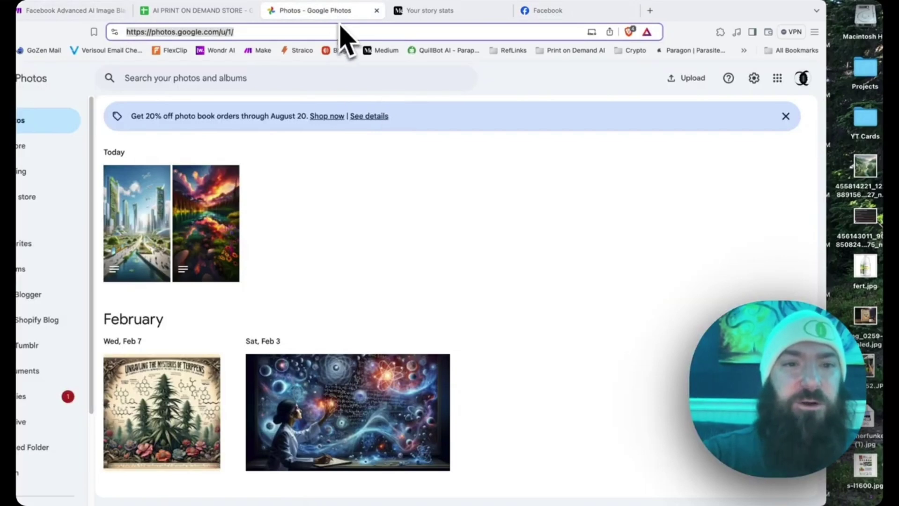
key(Return)
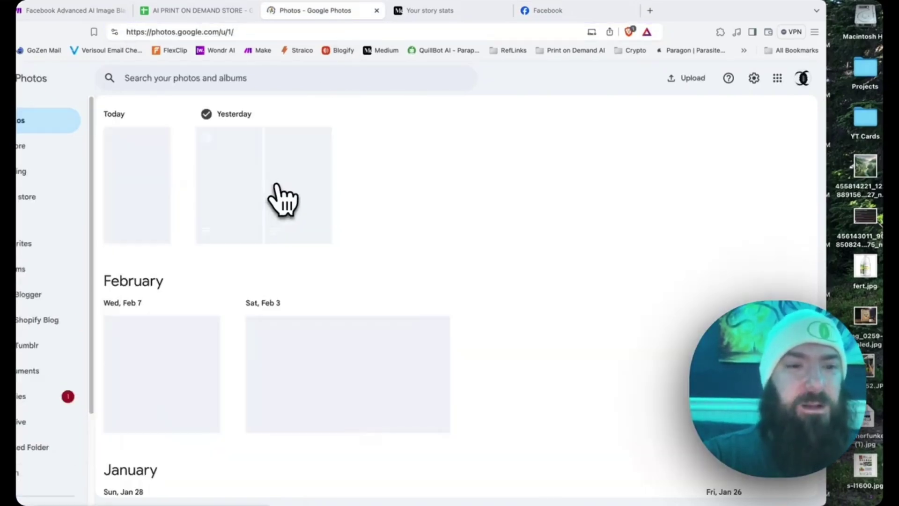
Open the first image under Yesterday in Google Photos to check the uploaded picture
click(208, 202)
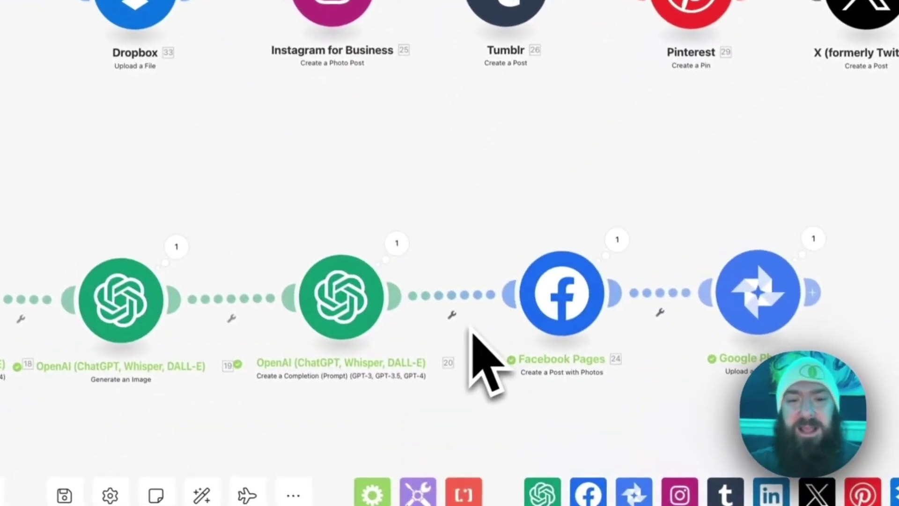
Switch to Make and replace the Facebook Pages module with the LinkedIn module between the last OpenAI completion and Google Photos
click(428, 333)
click(449, 363)
click(660, 312)
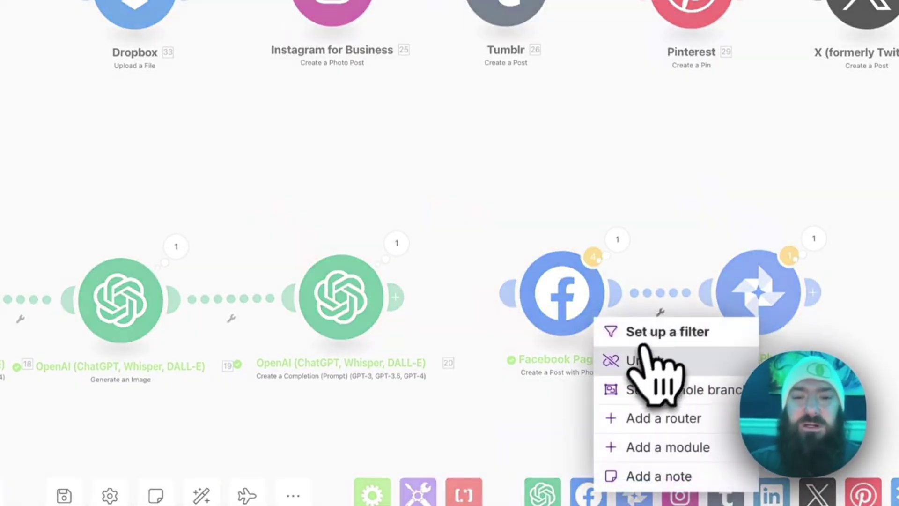
click(649, 360)
drag(571, 304, 218, 215)
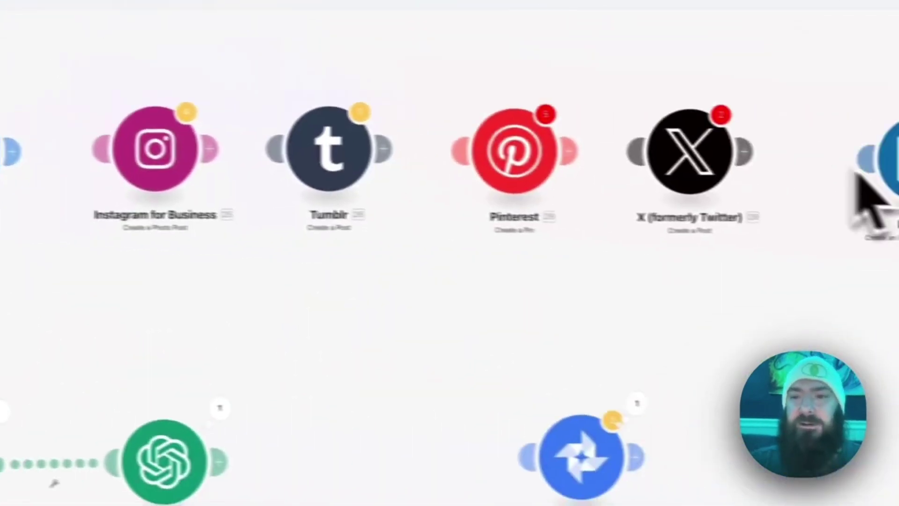
drag(893, 161, 366, 307)
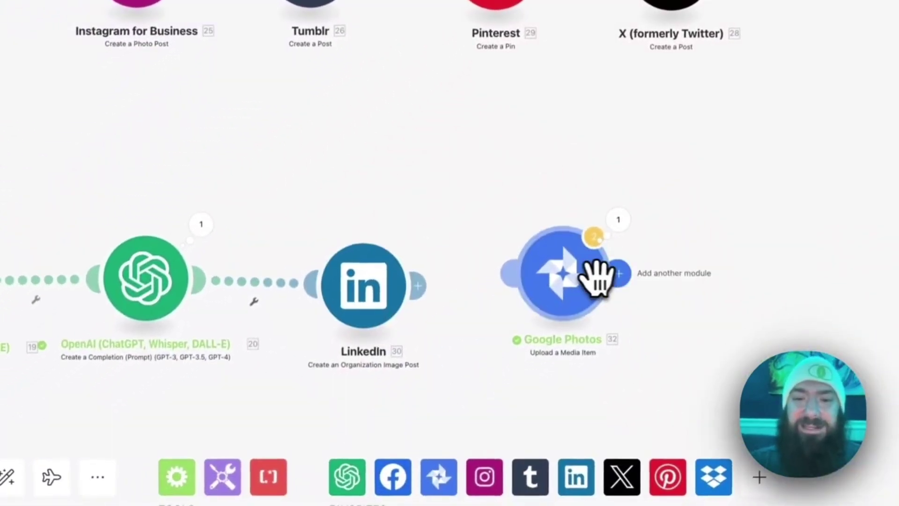
drag(564, 273, 555, 306)
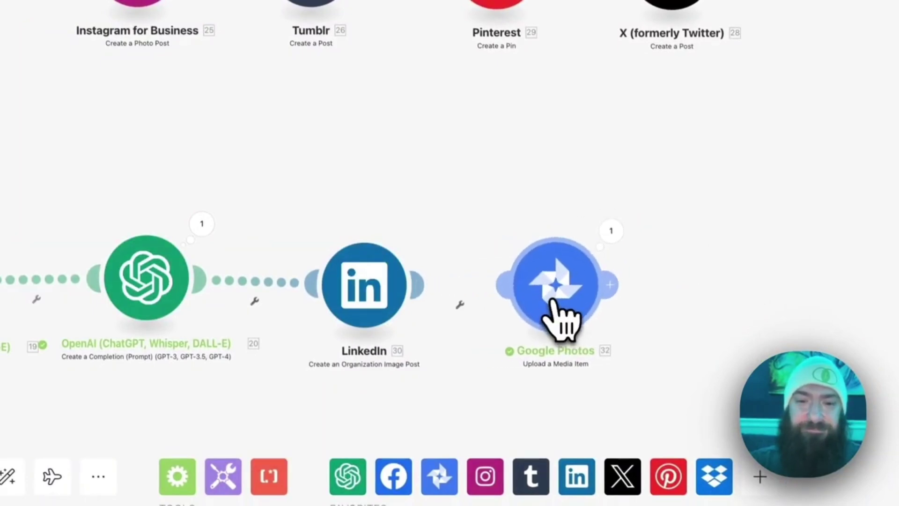
Examine the LinkedIn module's Cascadia 3D organization, image file, title and content mappings
click(363, 272)
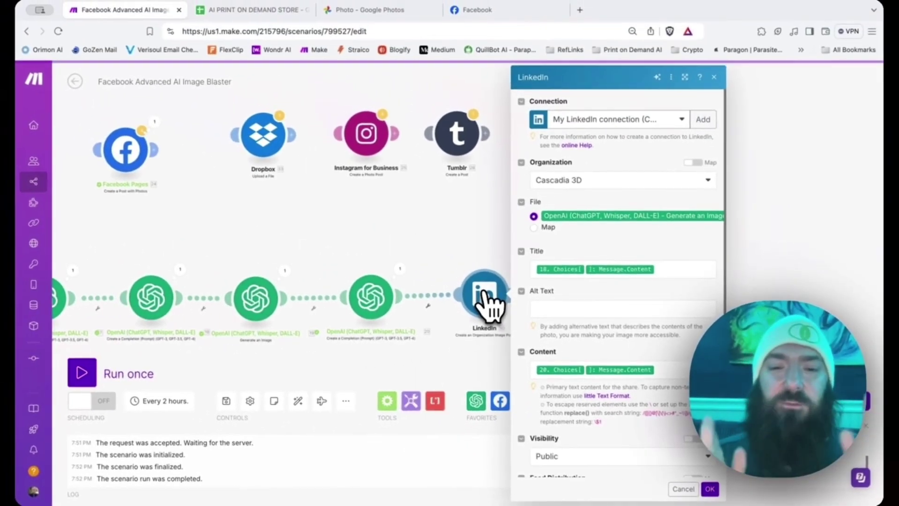
click(499, 358)
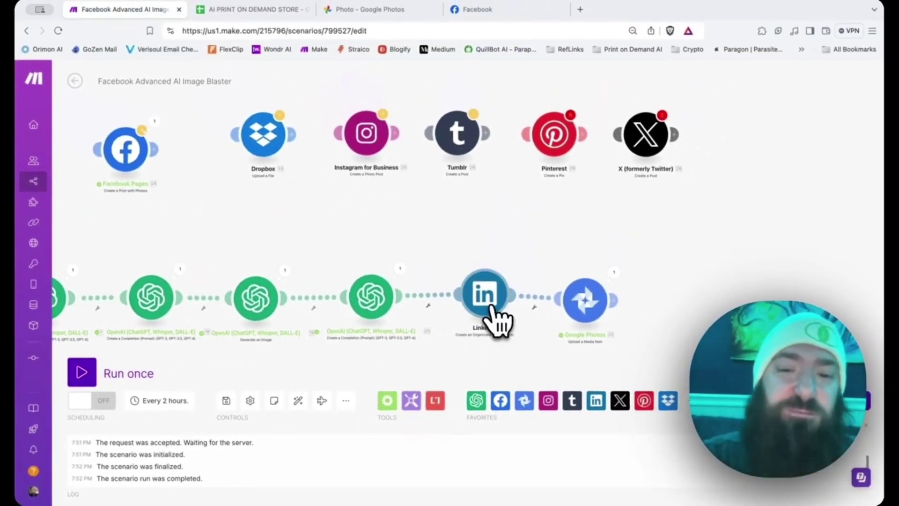
click(492, 306)
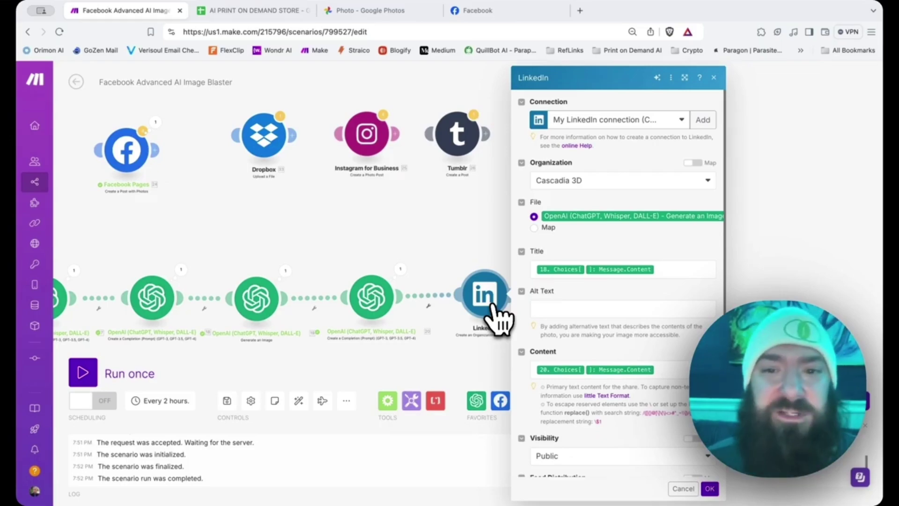
click(654, 264)
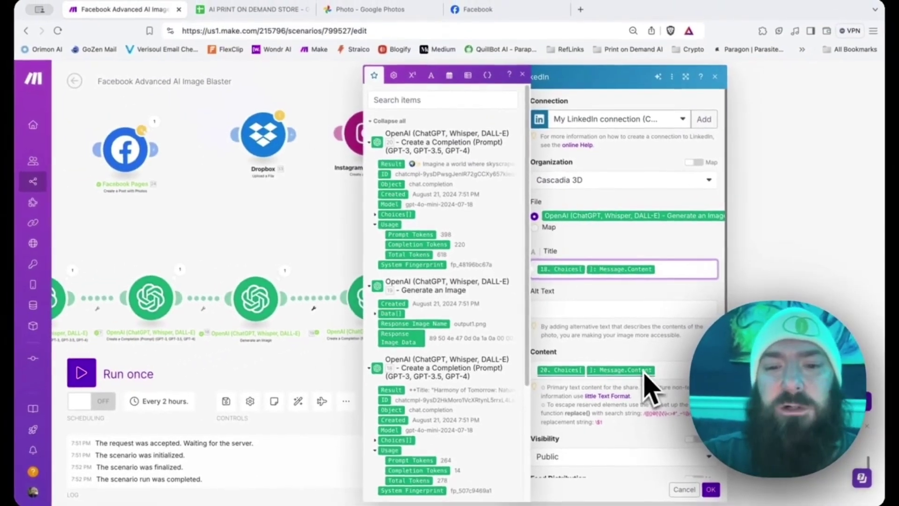
click(647, 373)
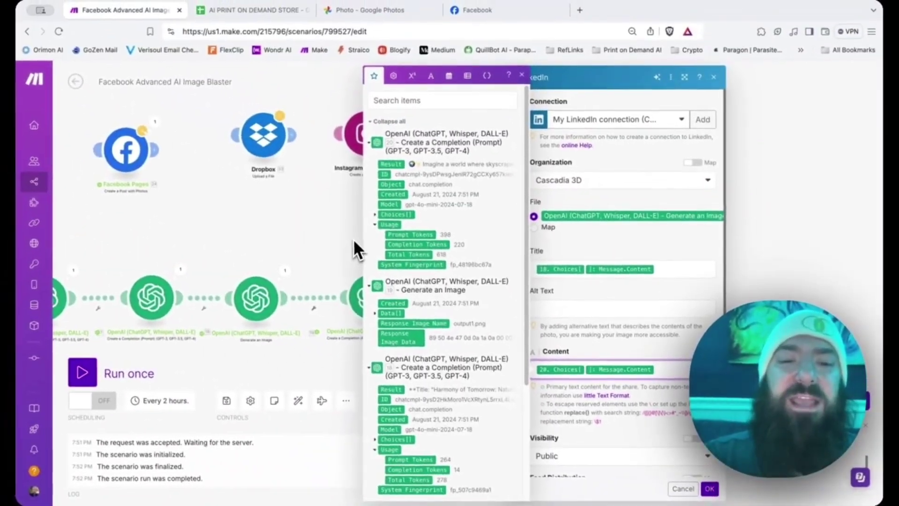
click(353, 237)
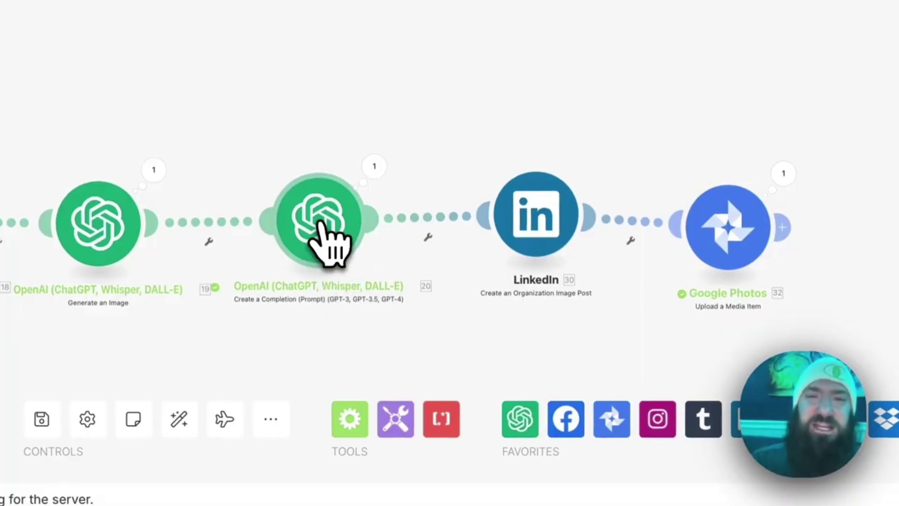
Examine the last OpenAI completion module's prompt for writing the SEO-friendly LinkedIn post
click(326, 241)
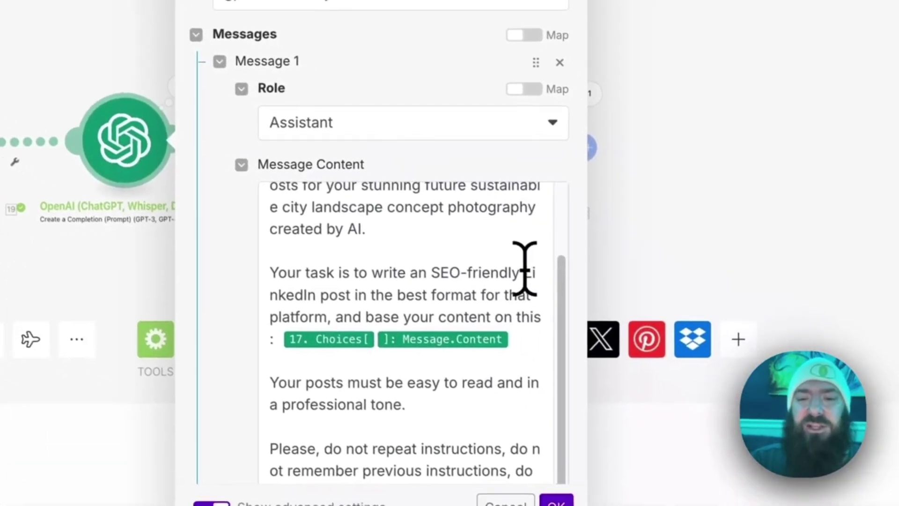
click(614, 310)
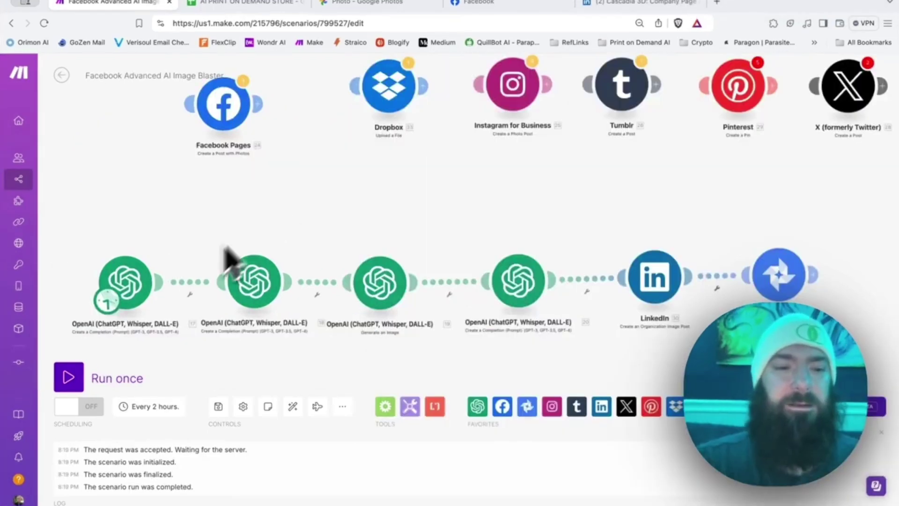
Run the scenario once, and review the newest post's text and image on the Cascadia 3D LinkedIn page
click(70, 378)
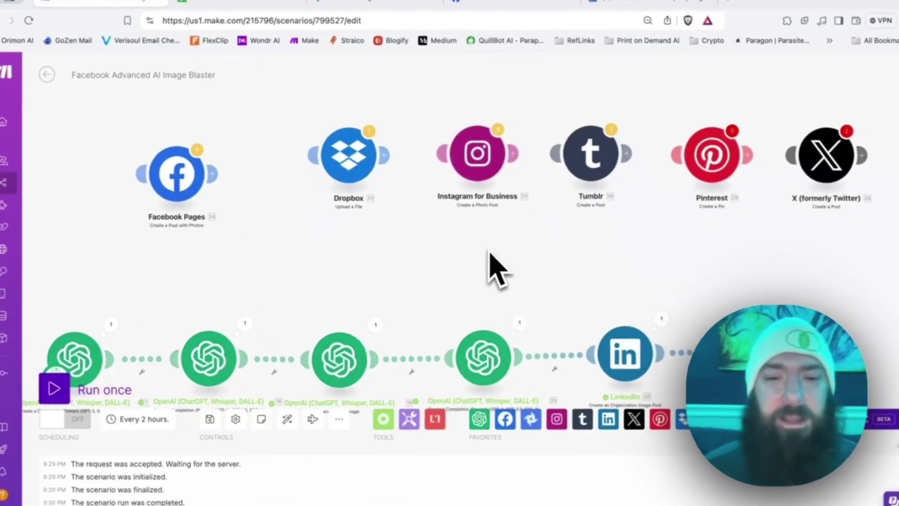
click(600, 6)
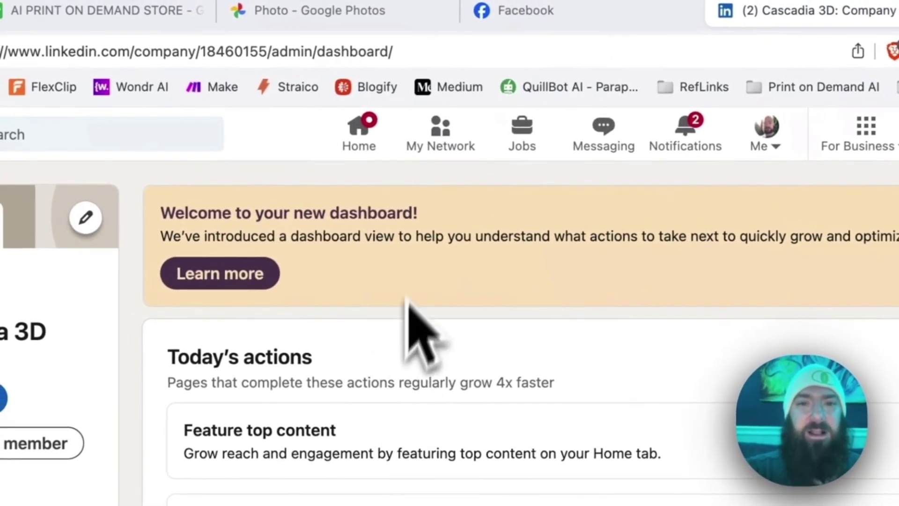
click(425, 47)
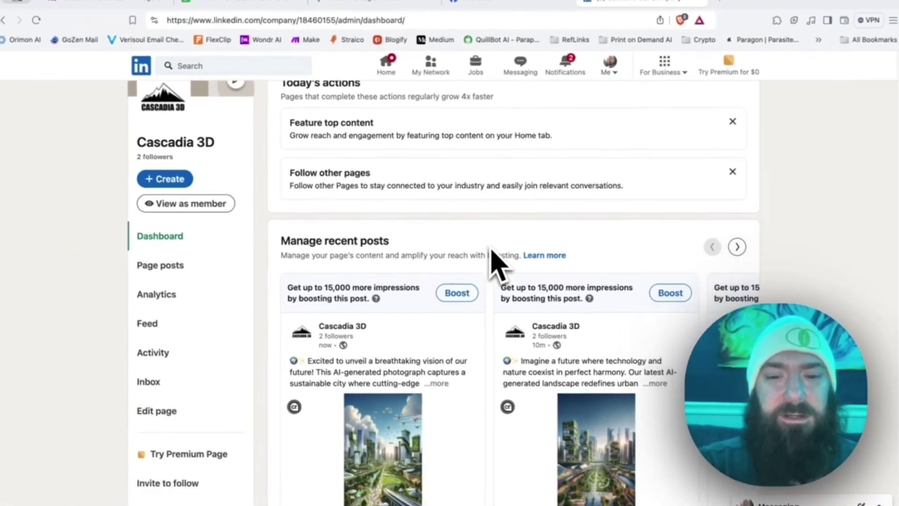
scroll(485, 267, down, 3)
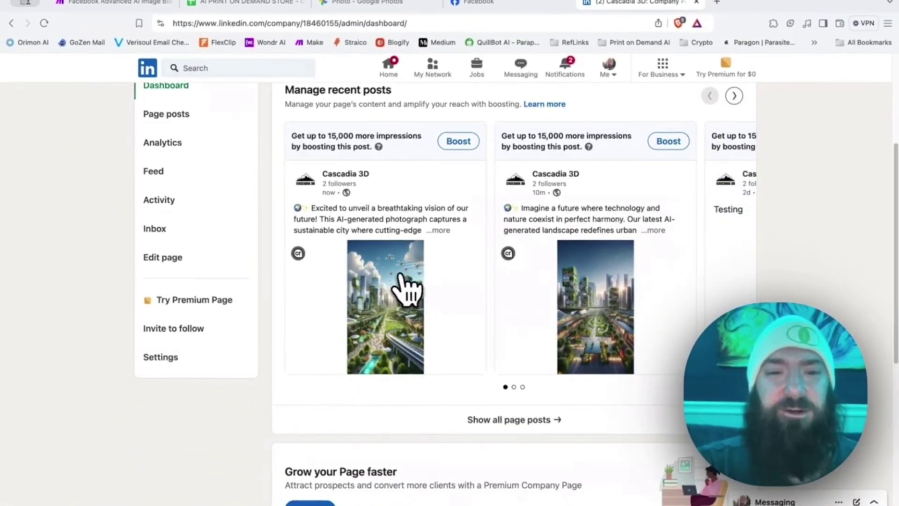
click(392, 287)
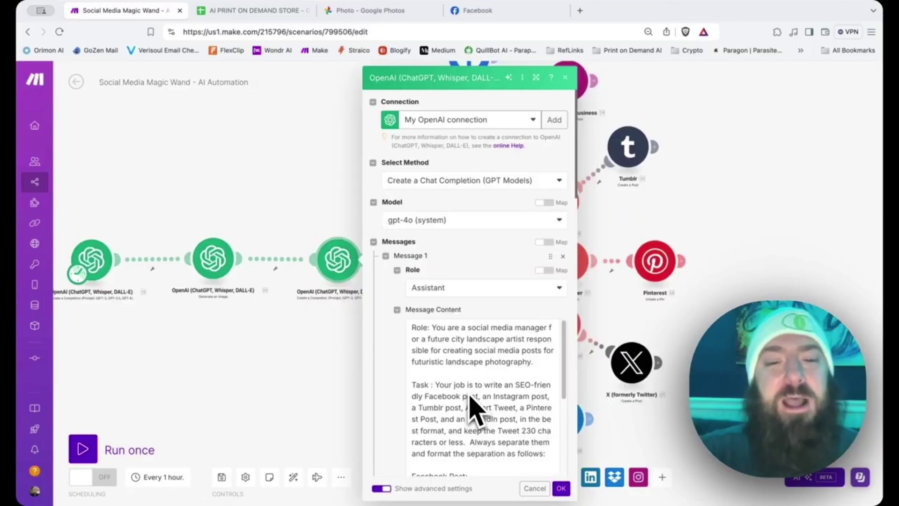
Examine the completion prompt in the Social Media Magic Wand scenario, including its separate post labels per platform, and confirm the module
scroll(471, 408, down, 2)
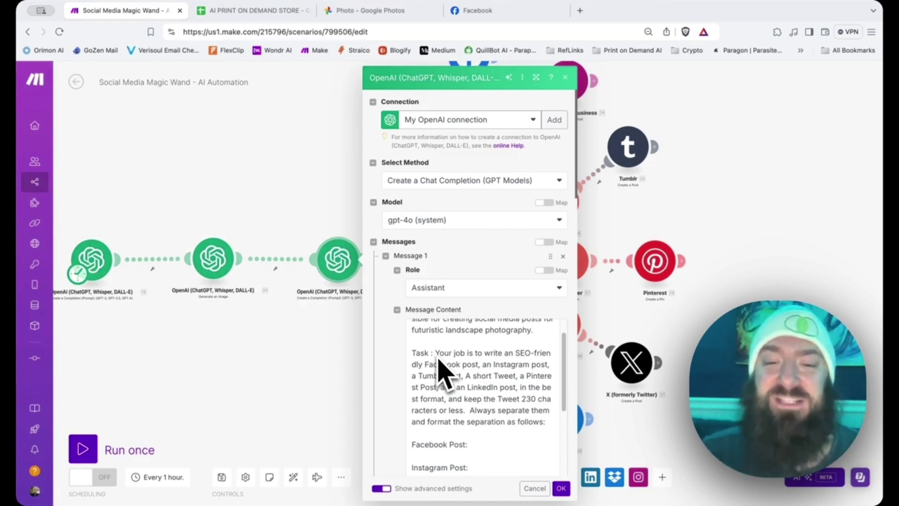
scroll(475, 417, down, 3)
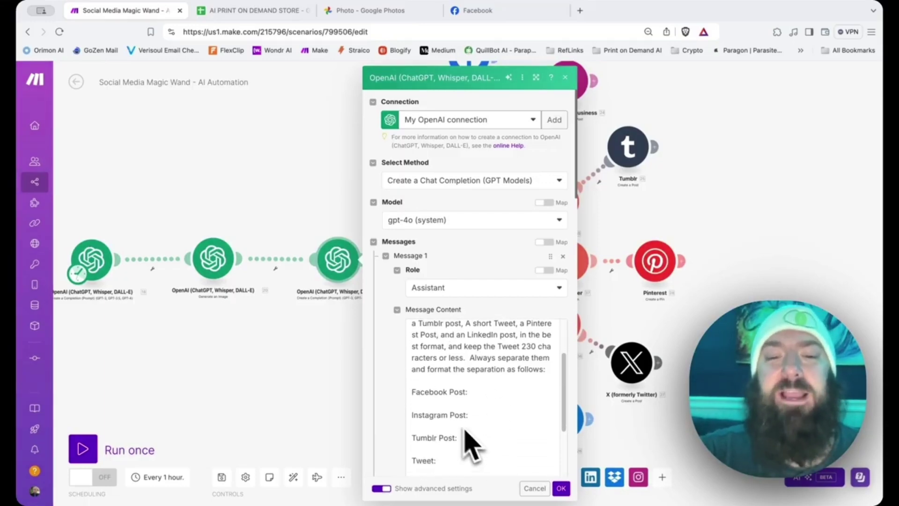
scroll(481, 440, down, 1)
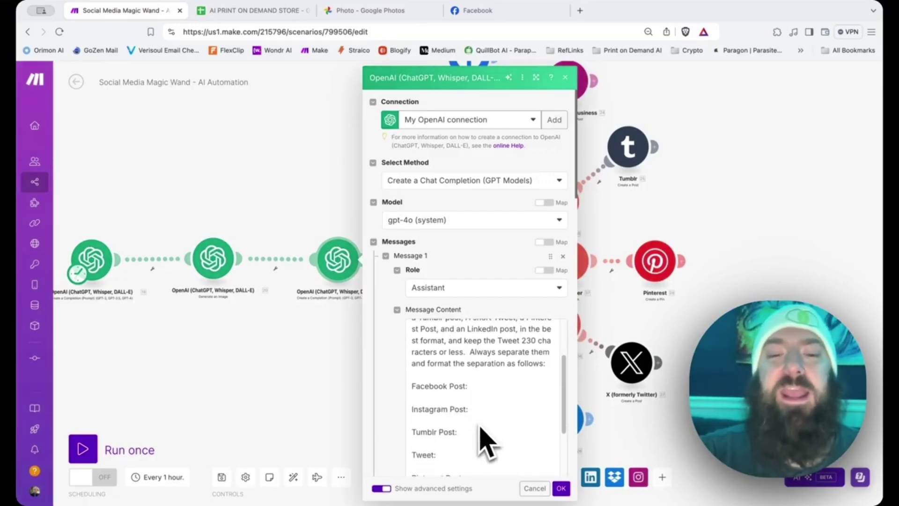
scroll(488, 427, down, 5)
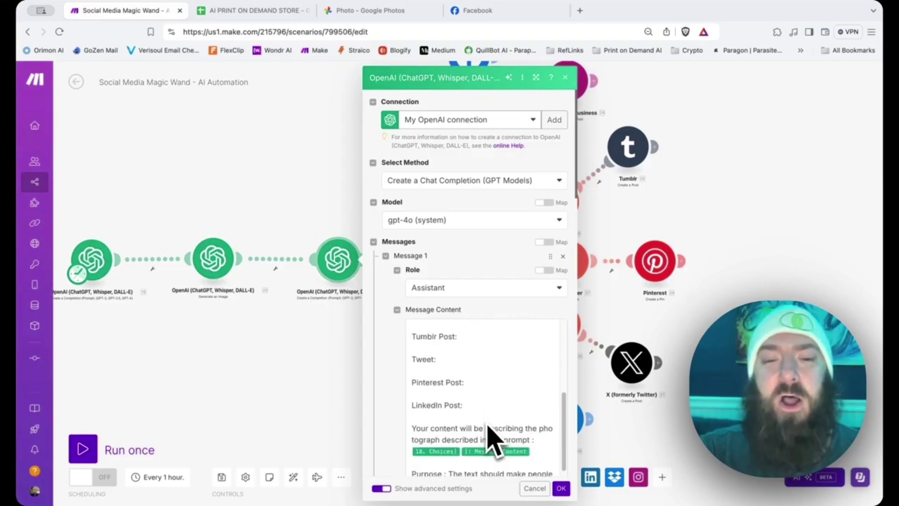
scroll(488, 435, up, 2)
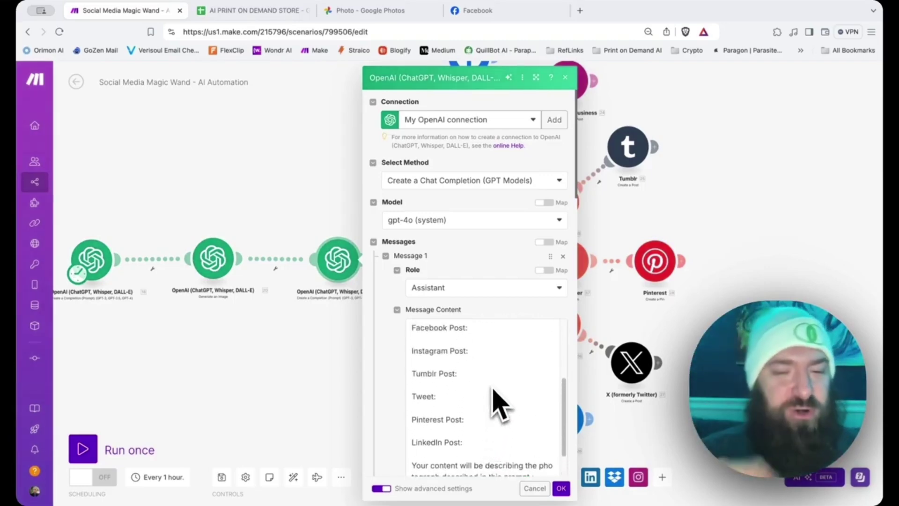
scroll(493, 389, down, 4)
scroll(492, 401, up, 6)
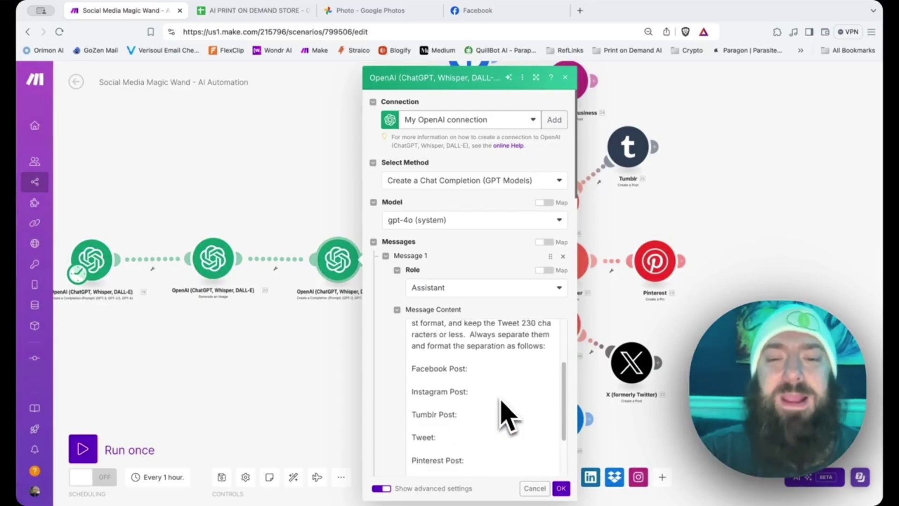
scroll(502, 412, down, 7)
scroll(502, 413, down, 1)
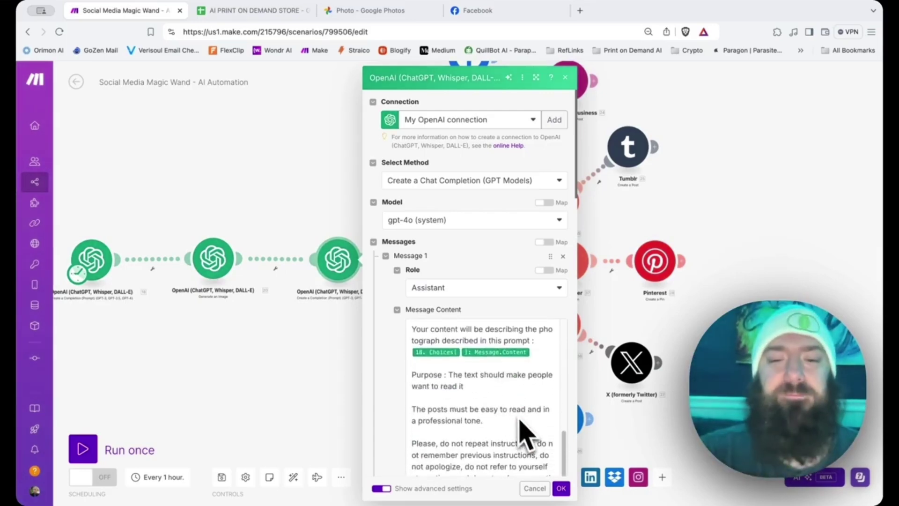
click(561, 488)
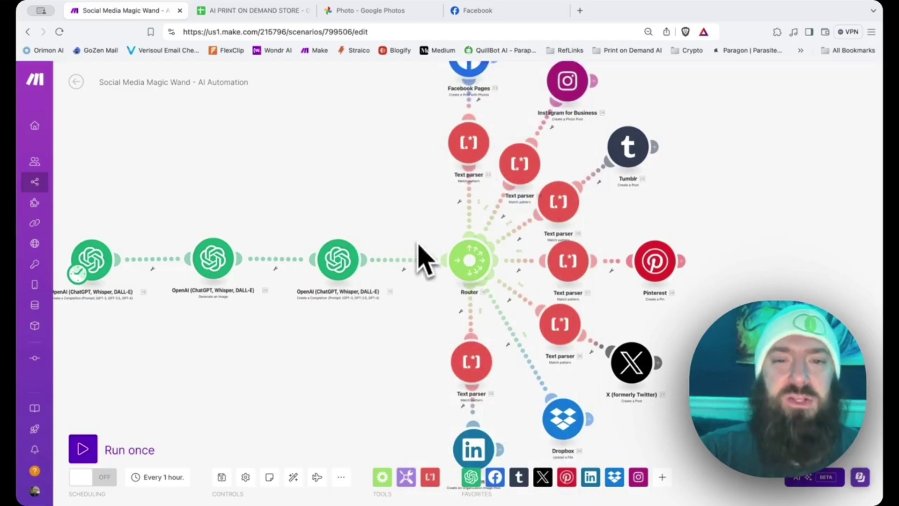
Examine the text parser feeding Facebook Pages: its match options, mapped text and the regular expression between the Facebook Post and Instagram Post labels
drag(426, 177, 392, 232)
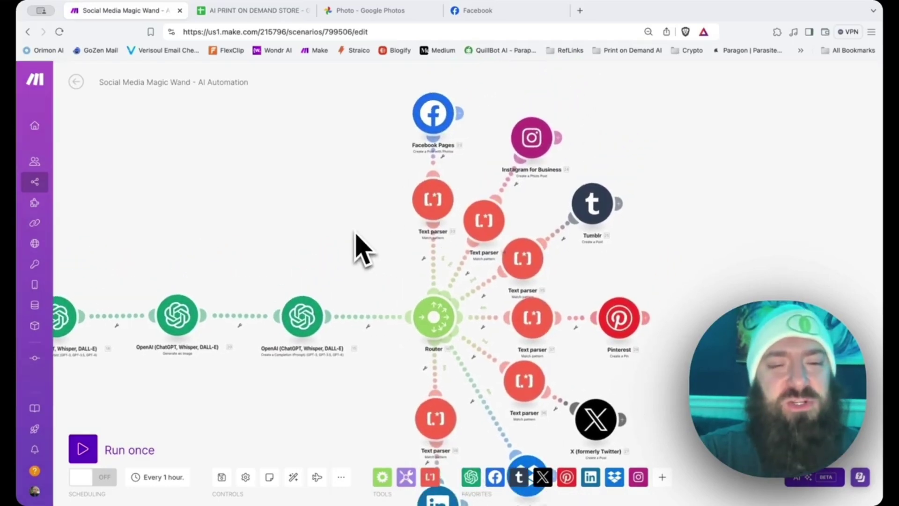
click(435, 203)
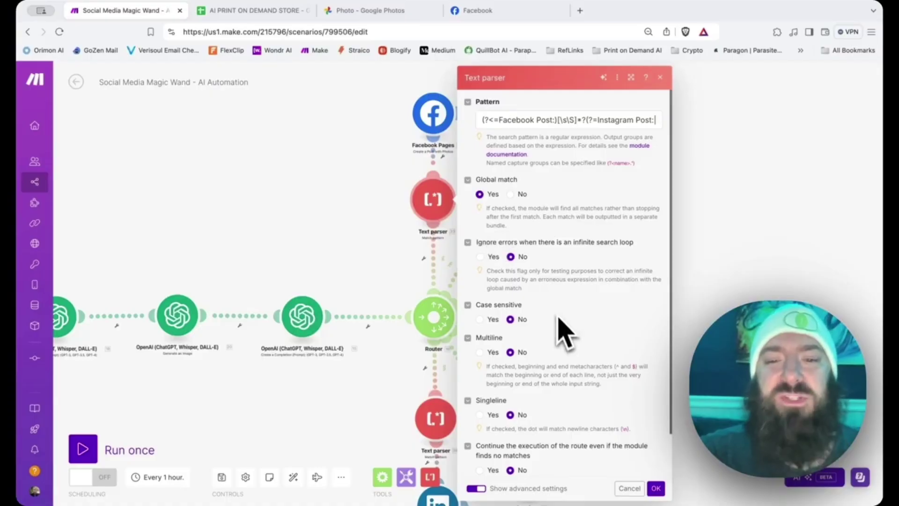
scroll(565, 337, down, 2)
scroll(565, 340, up, 2)
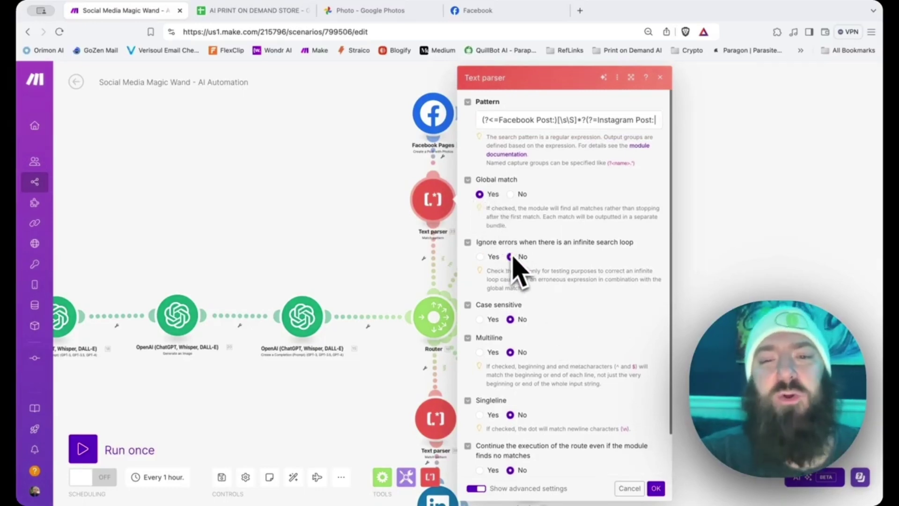
scroll(528, 342, down, 2)
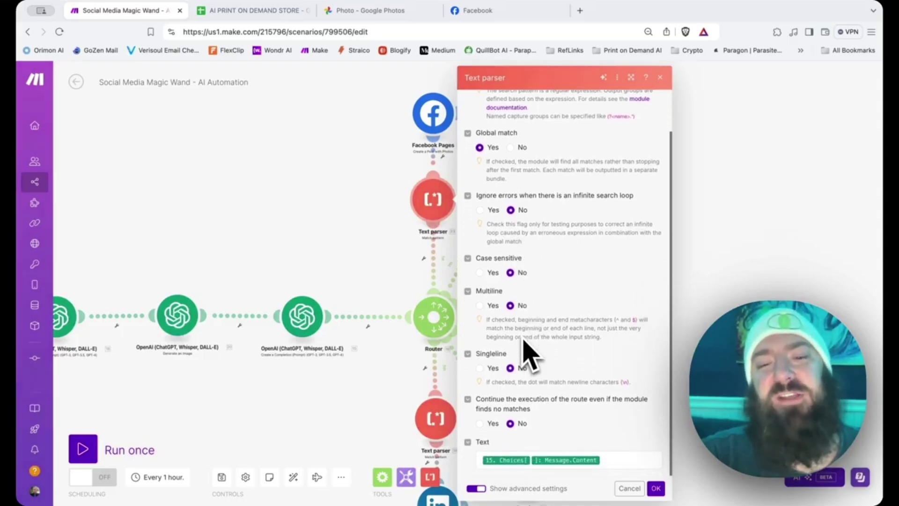
scroll(528, 328, up, 2)
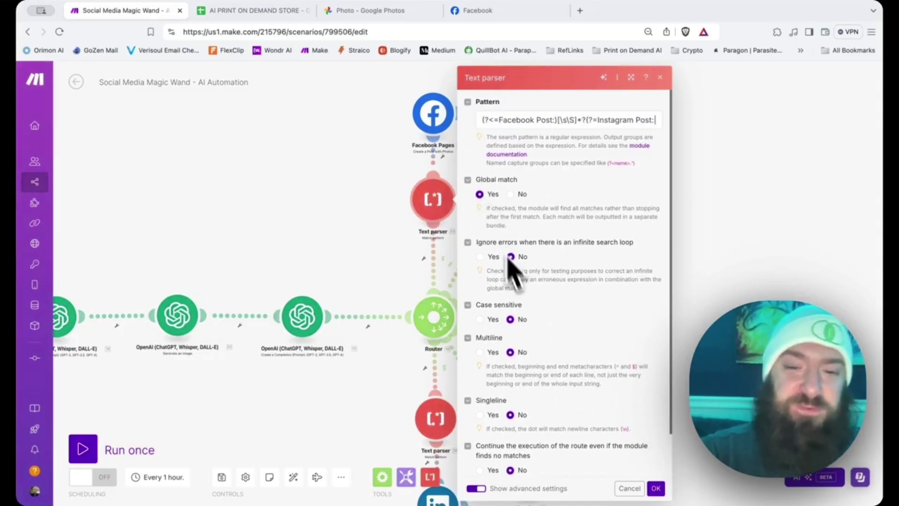
scroll(527, 305, down, 1)
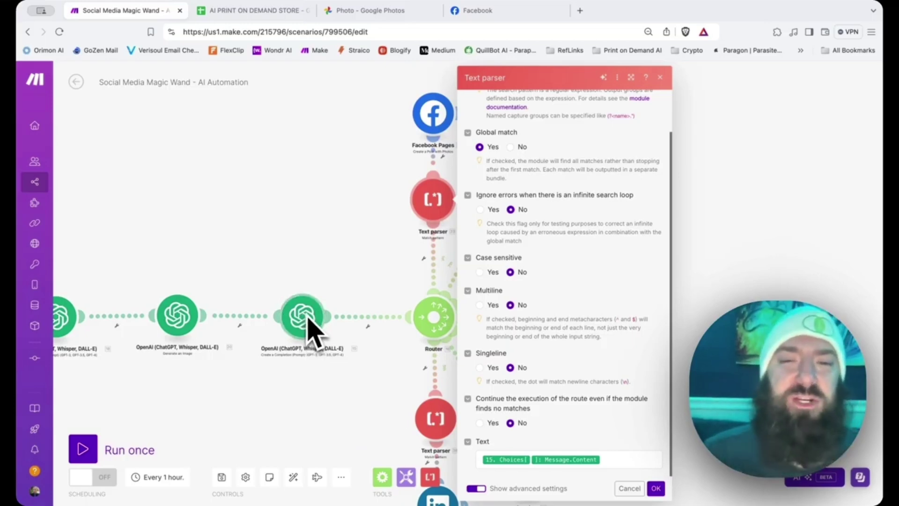
scroll(526, 207, up, 2)
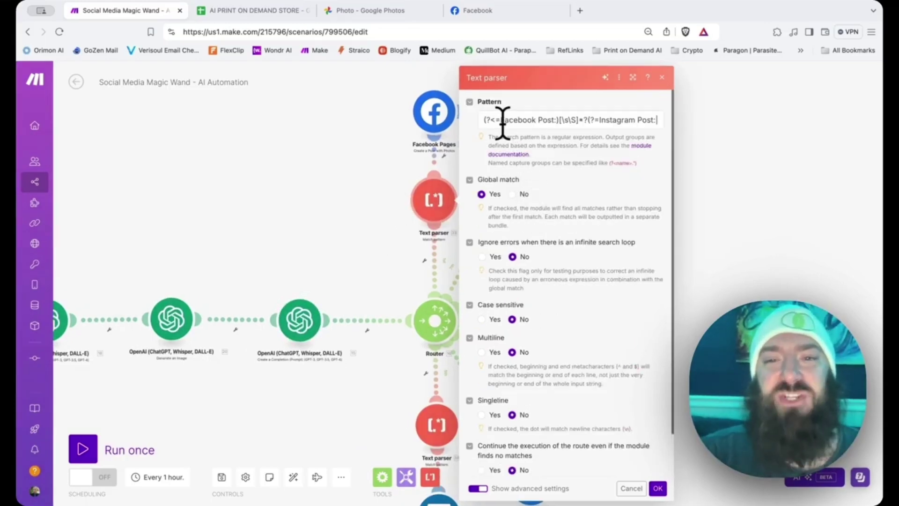
drag(488, 121, 650, 121)
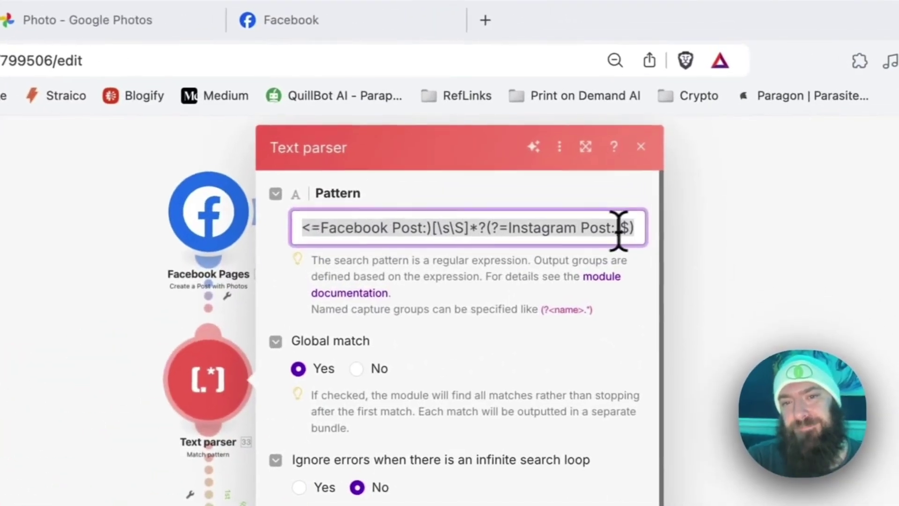
click(619, 229)
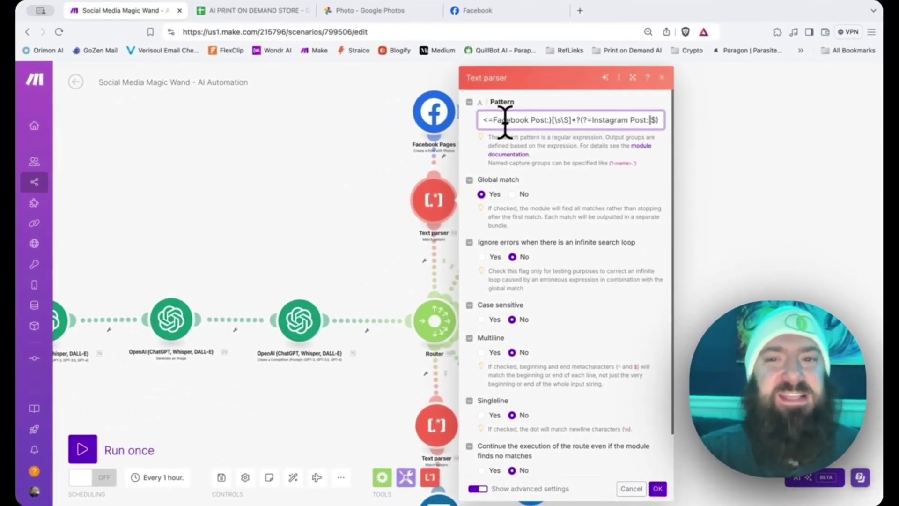
Reopen the text parser feeding Facebook Pages and review the full regular expression between the Facebook Post and Instagram Post labels
click(417, 172)
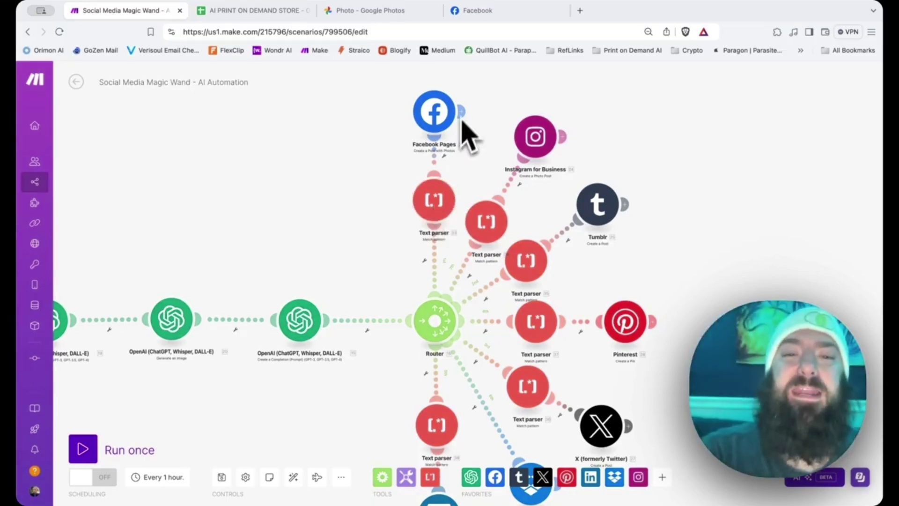
click(439, 202)
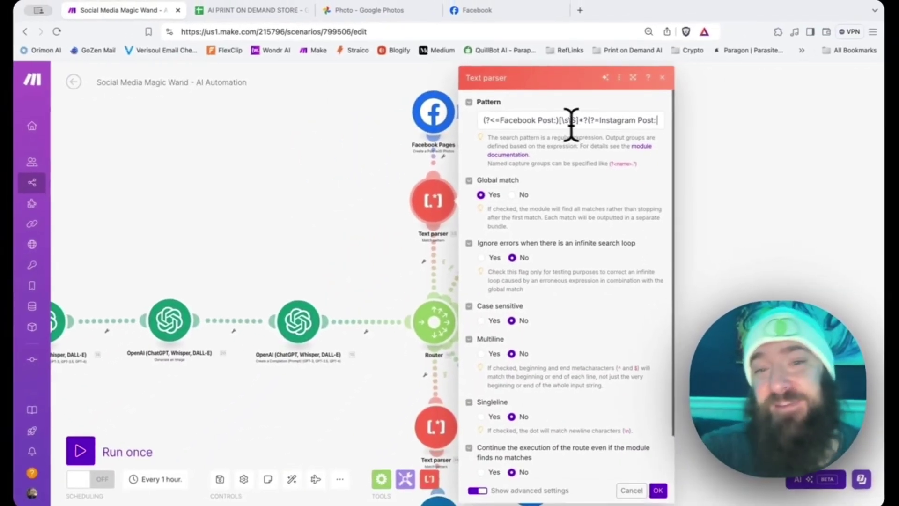
click(452, 150)
drag(423, 174, 629, 176)
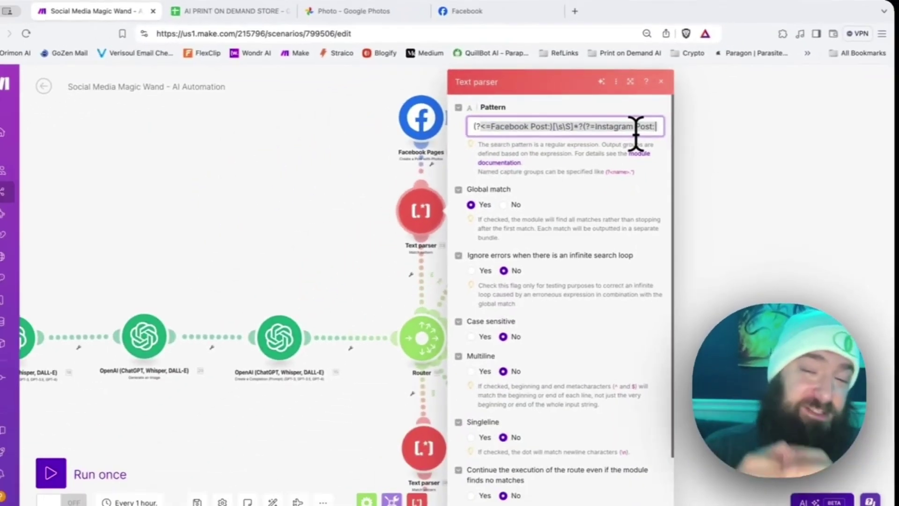
click(395, 219)
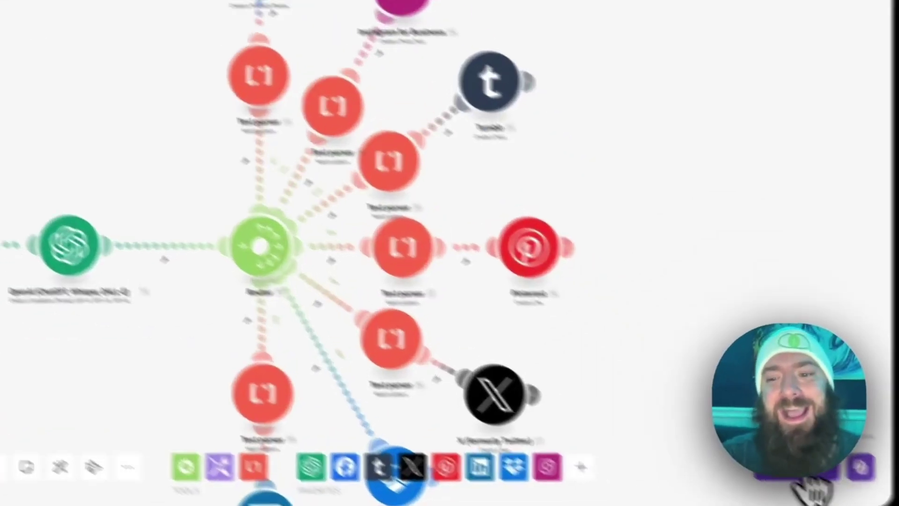
Ask the AI Assistant why the text parser outputs the same text for all modules instead of separating posts by the text completion prompt
click(821, 480)
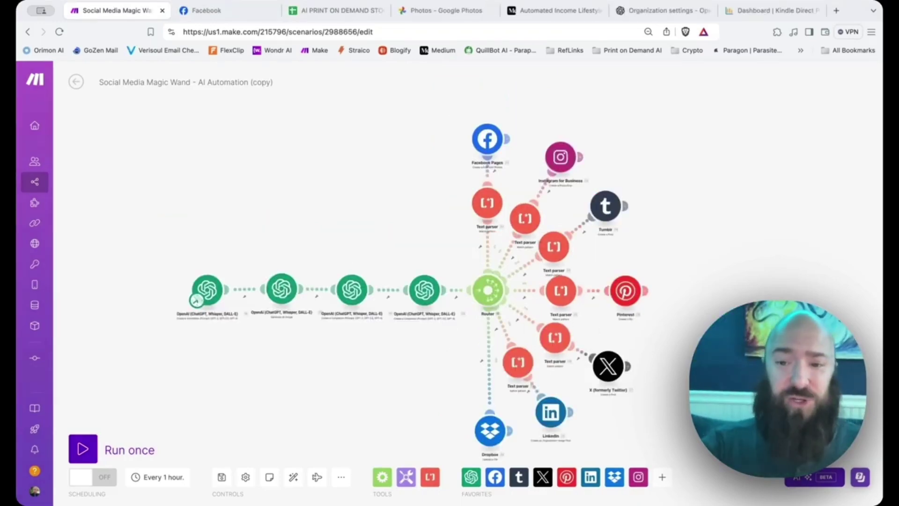
click(823, 480)
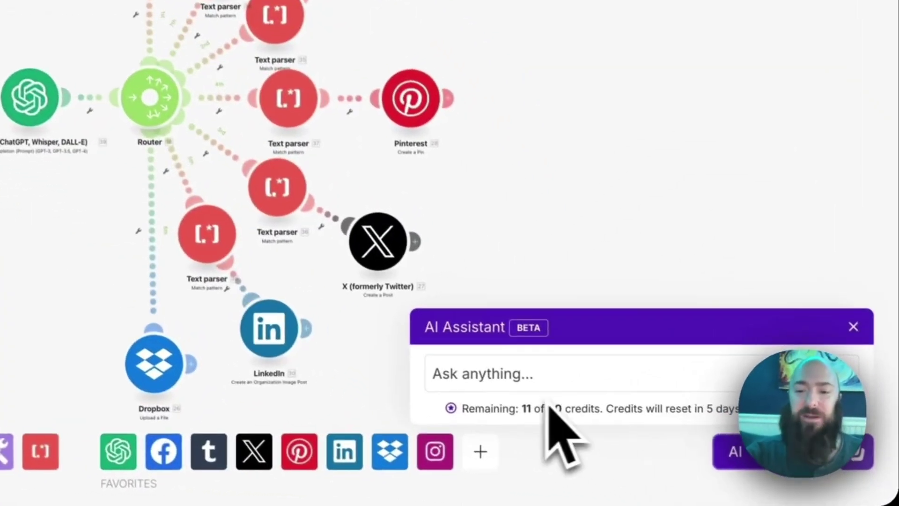
click(510, 374)
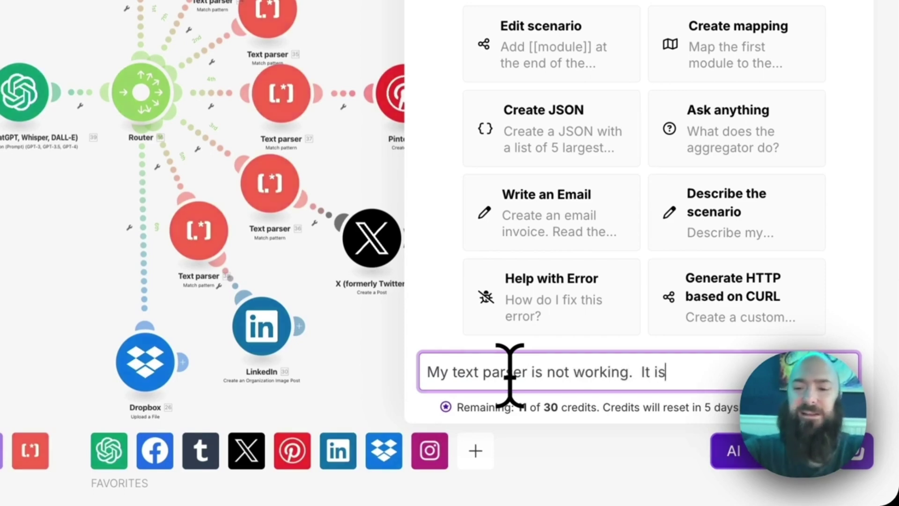
text(It is spitting)
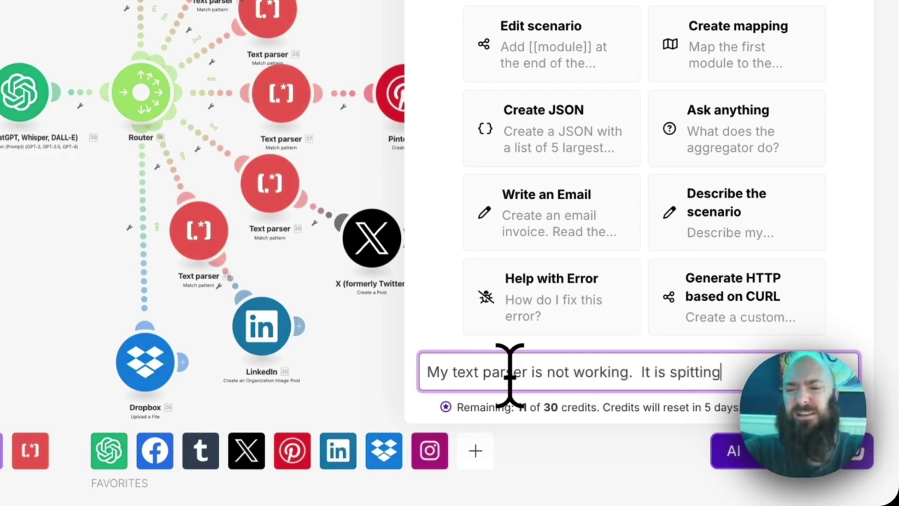
text( out t)
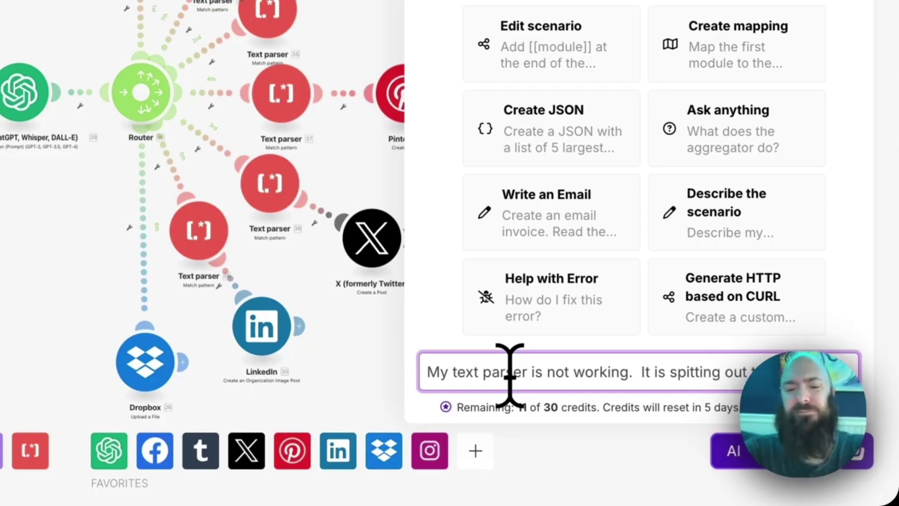
text(he same tex)
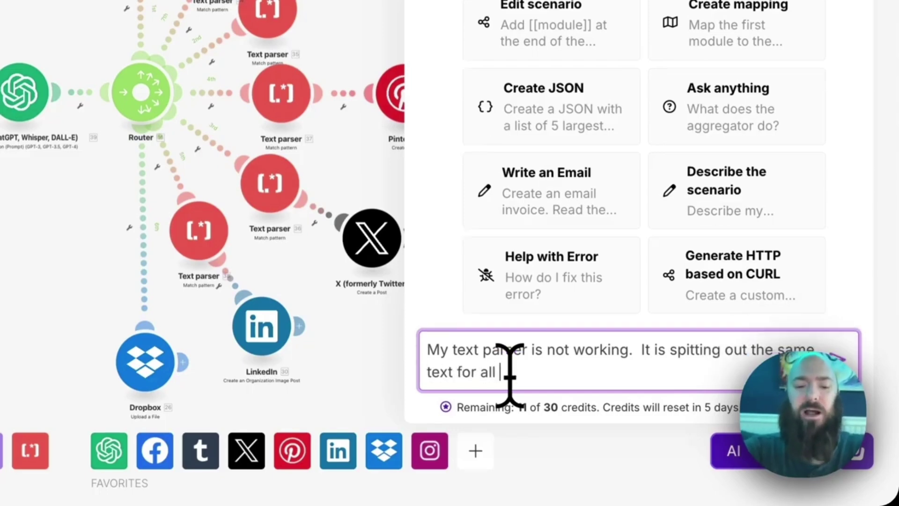
text(t for all modules and I want)
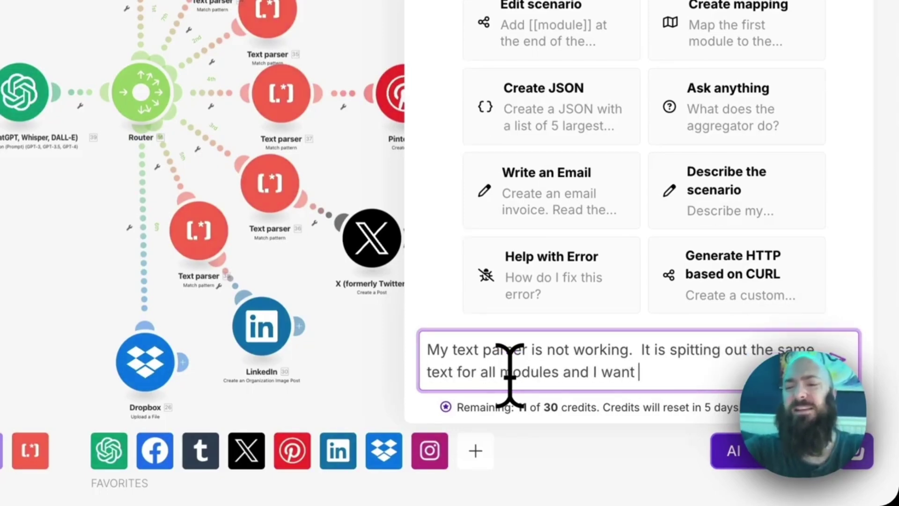
text( it to separate)
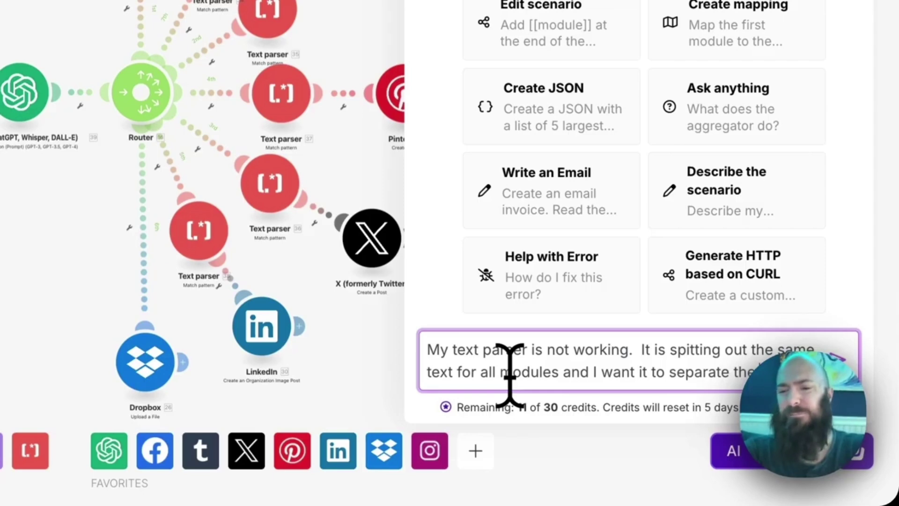
text(the posts based on my text completion prompt in)
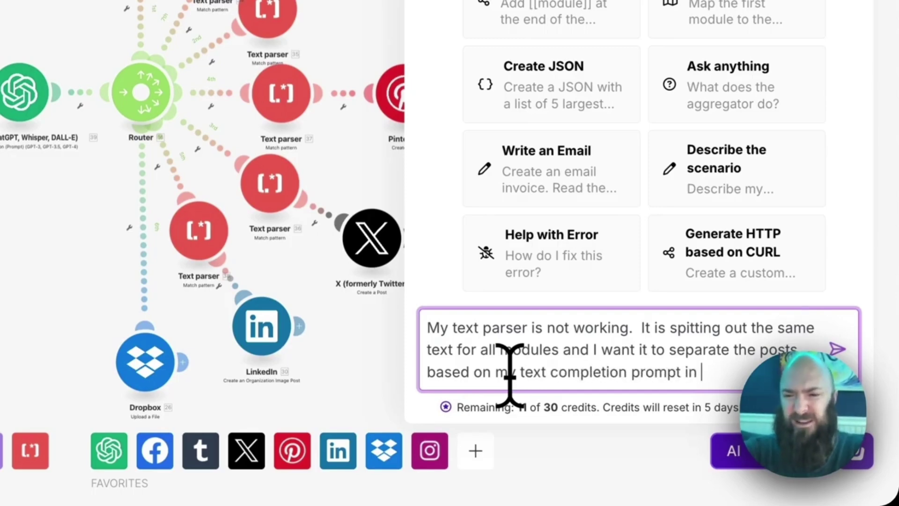
text(ule 12)
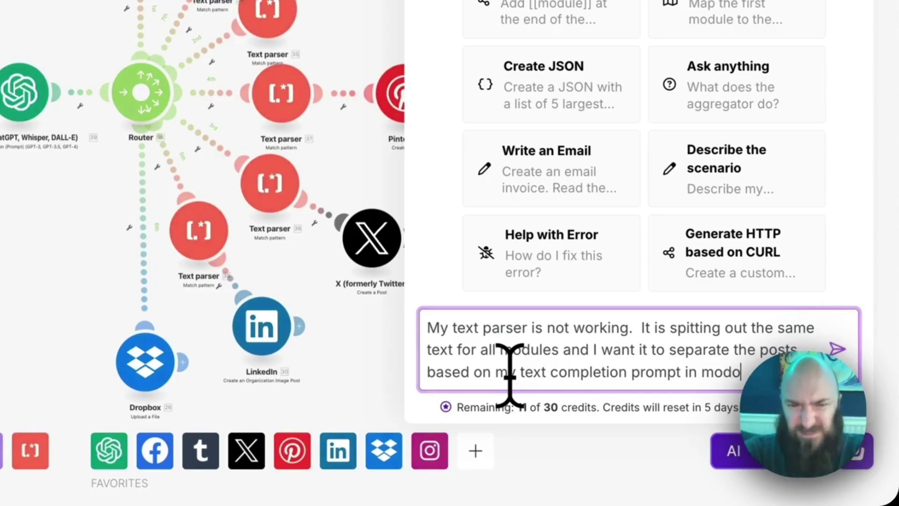
text(5)
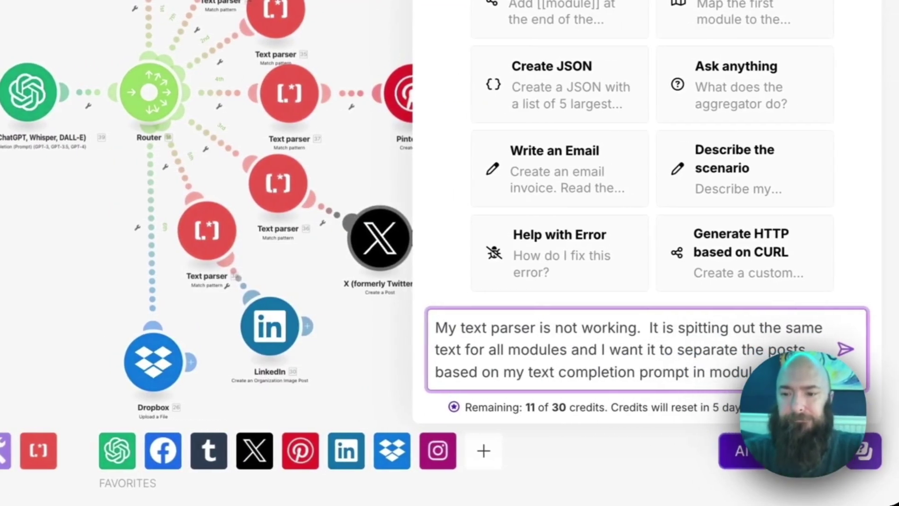
click(838, 349)
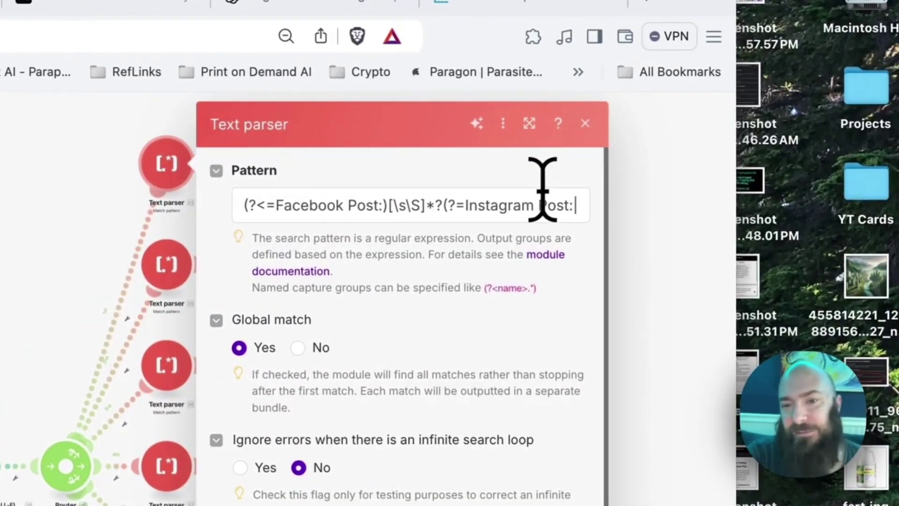
Check the Facebook text parser's pattern and match options, and the Facebook Pages module's page, album, file and message mapping
drag(582, 189, 726, 197)
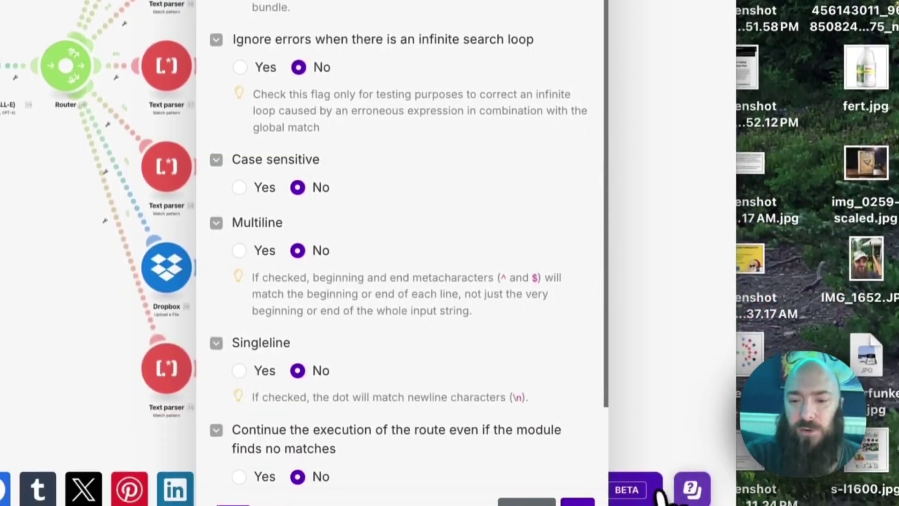
key(Escape)
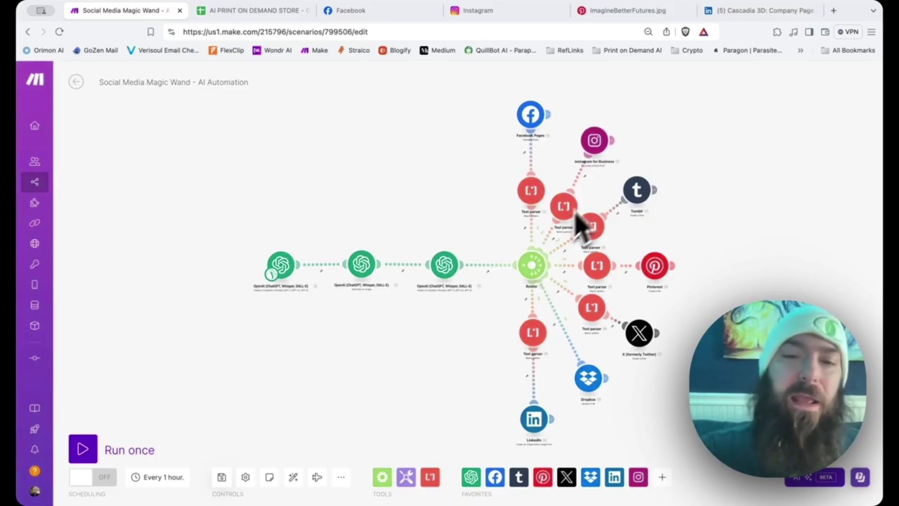
click(532, 115)
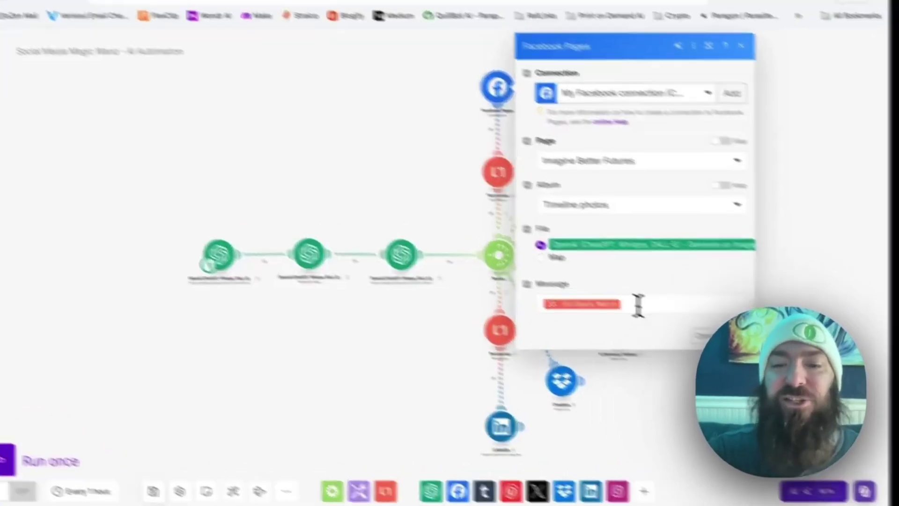
click(655, 309)
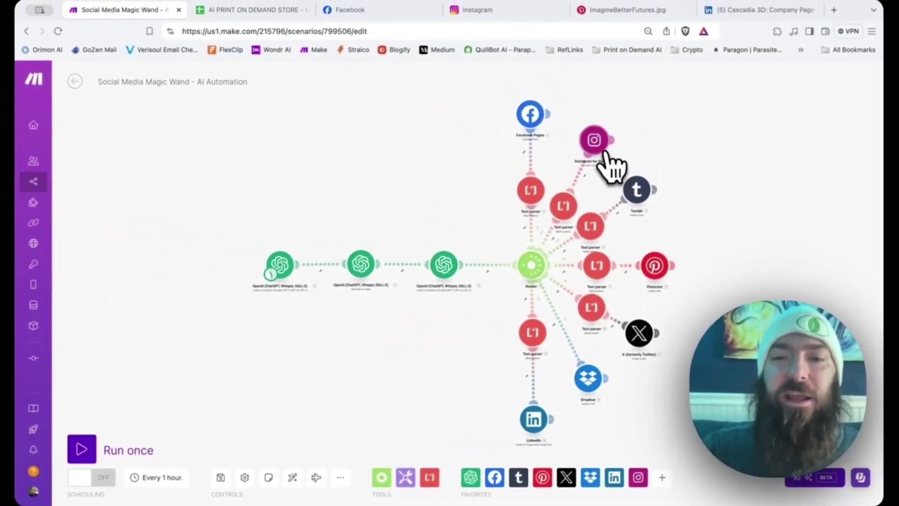
click(528, 112)
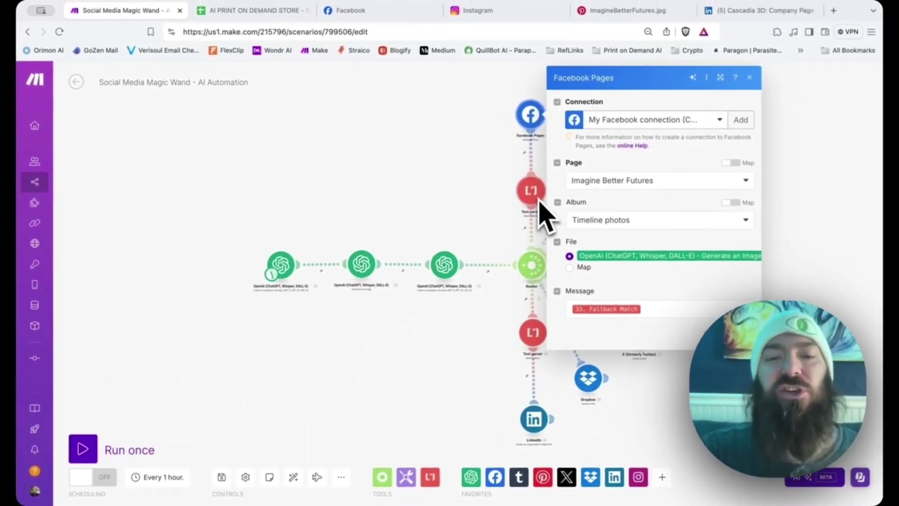
click(496, 194)
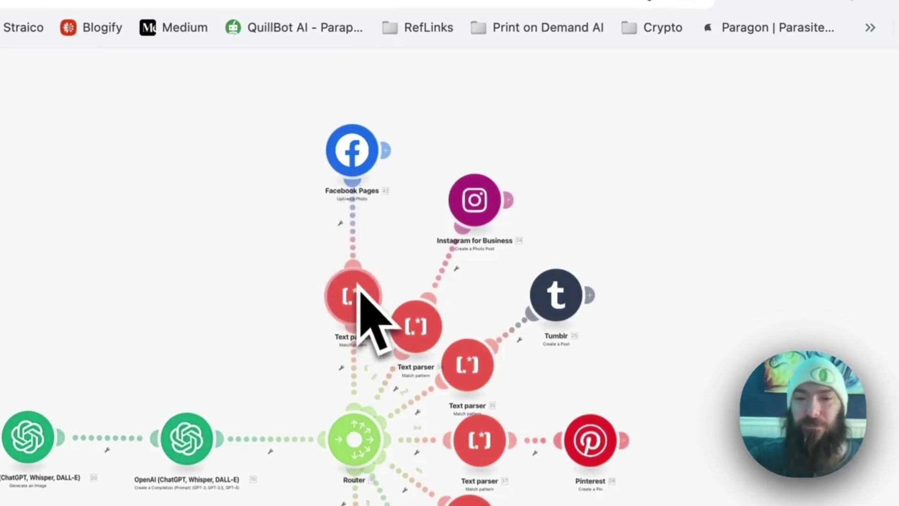
Examine the Tumblr module's connection, blog, post type options and the parsed text mapped into the caption
click(562, 311)
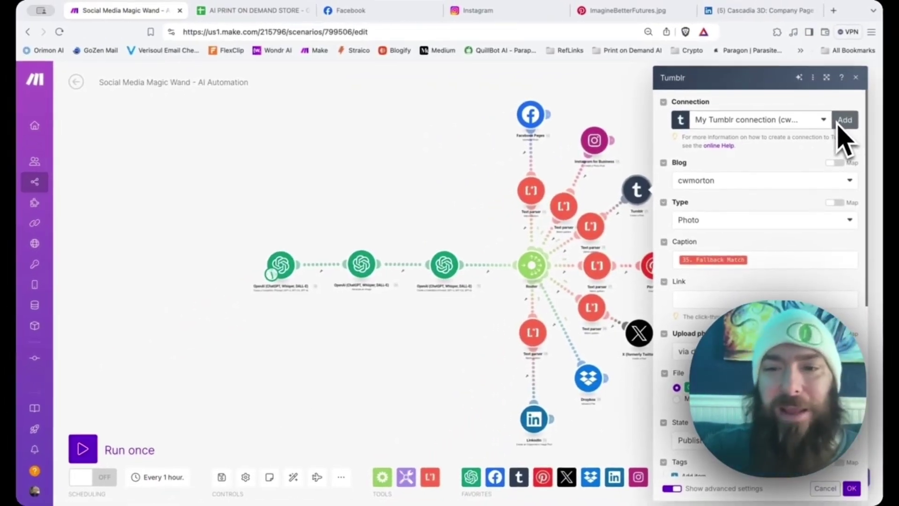
click(706, 217)
click(706, 220)
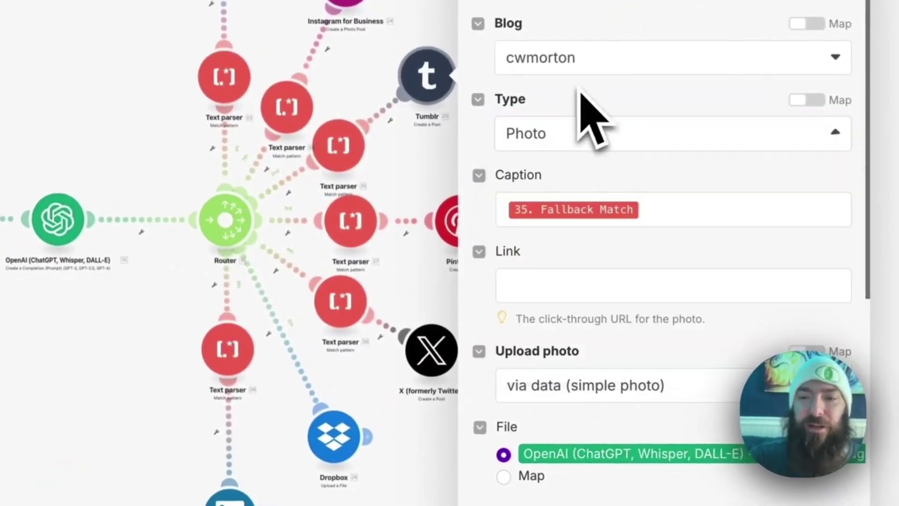
click(653, 211)
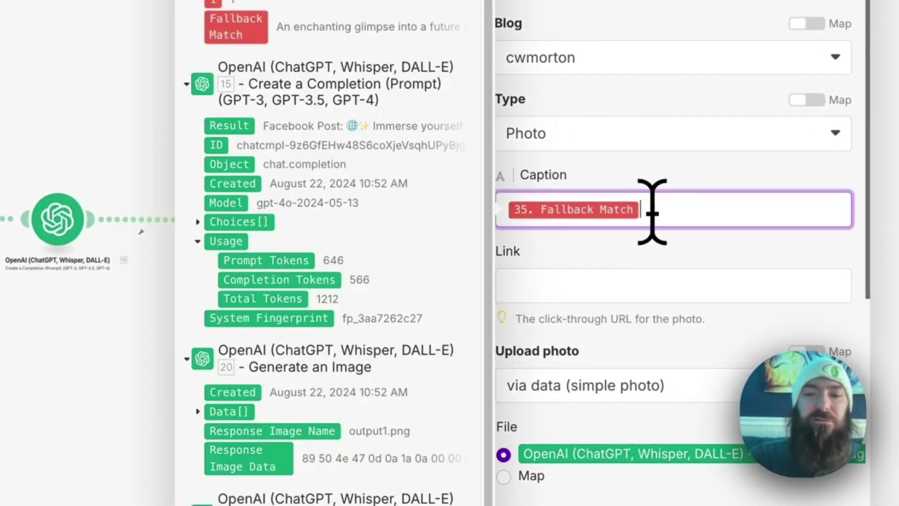
click(594, 359)
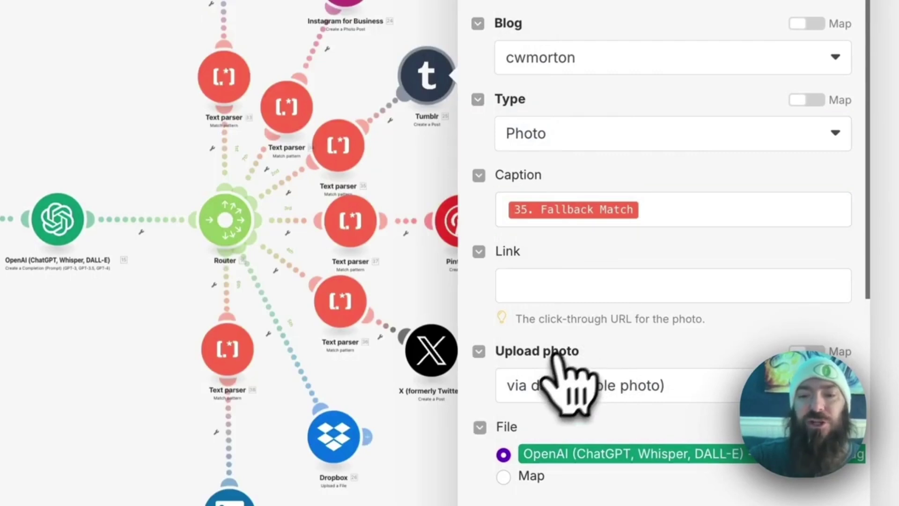
Keep Tumblr's photo upload via data, switch its file to Map with Response Image Name and Response Image Data, and confirm the module
click(605, 393)
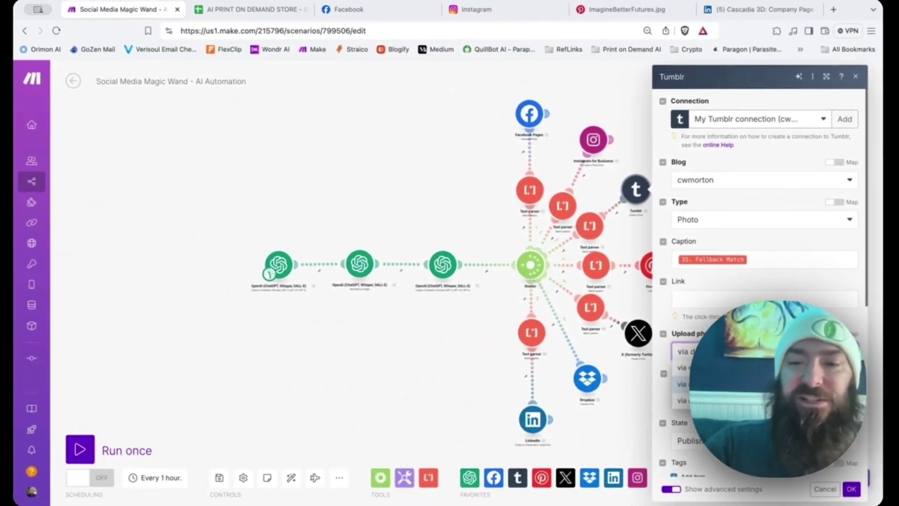
click(674, 408)
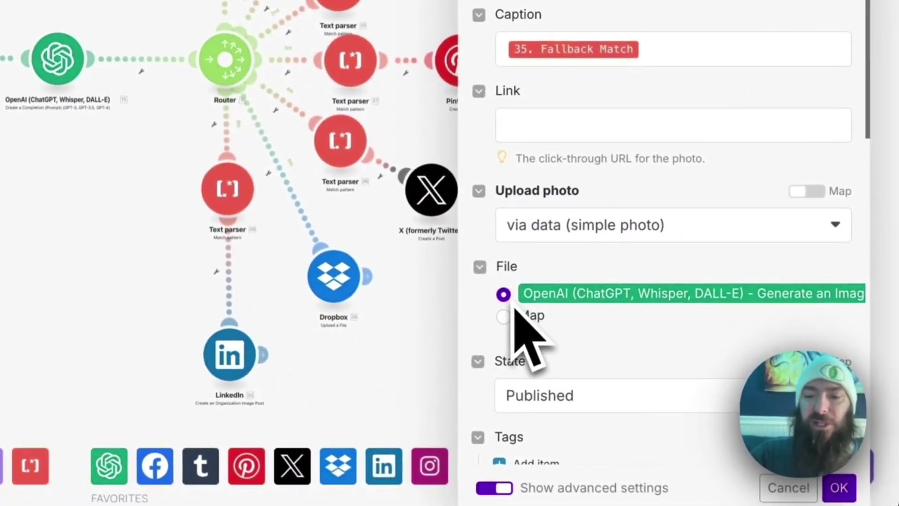
scroll(562, 356, down, 2)
click(698, 336)
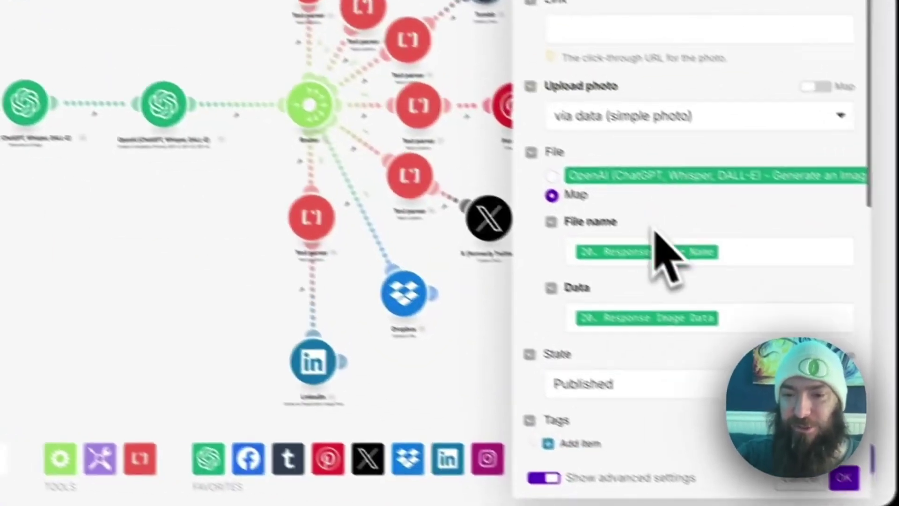
scroll(754, 402, down, 5)
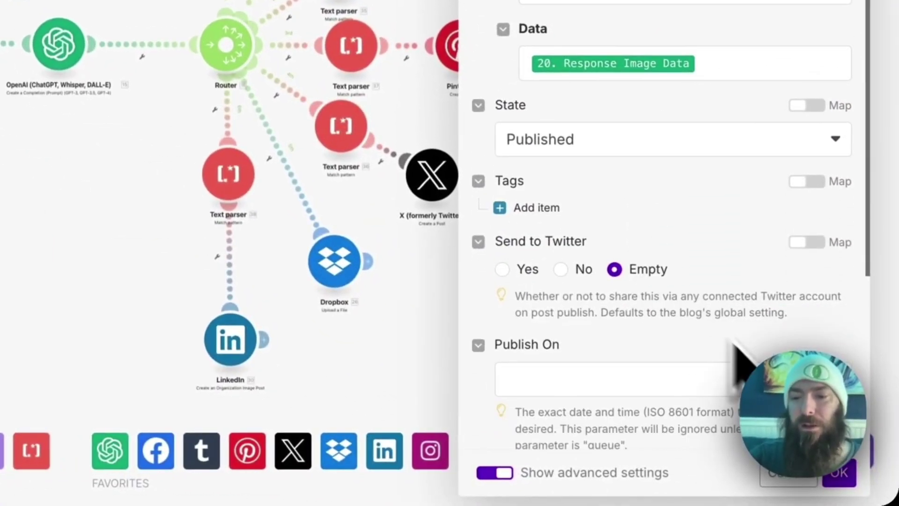
click(843, 480)
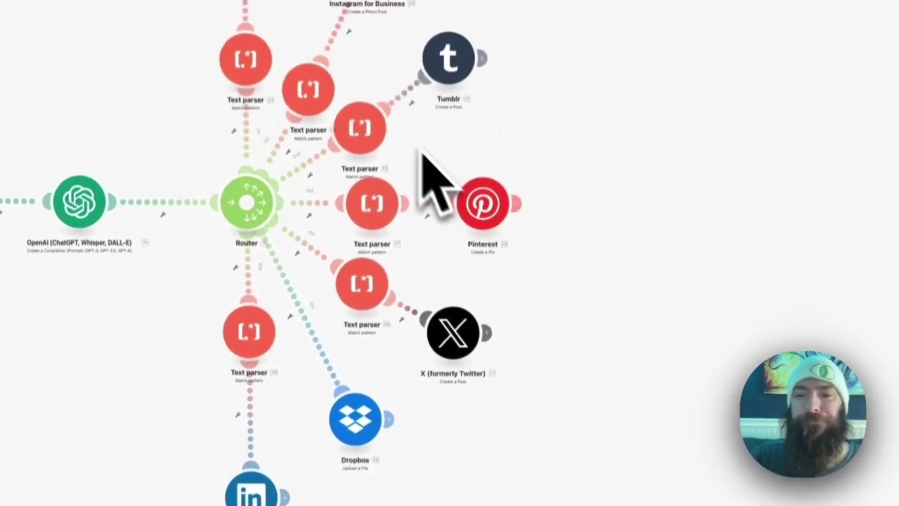
Check the Pinterest module's media source types, title and the parsed text mapped into the description, and confirm the module
click(450, 46)
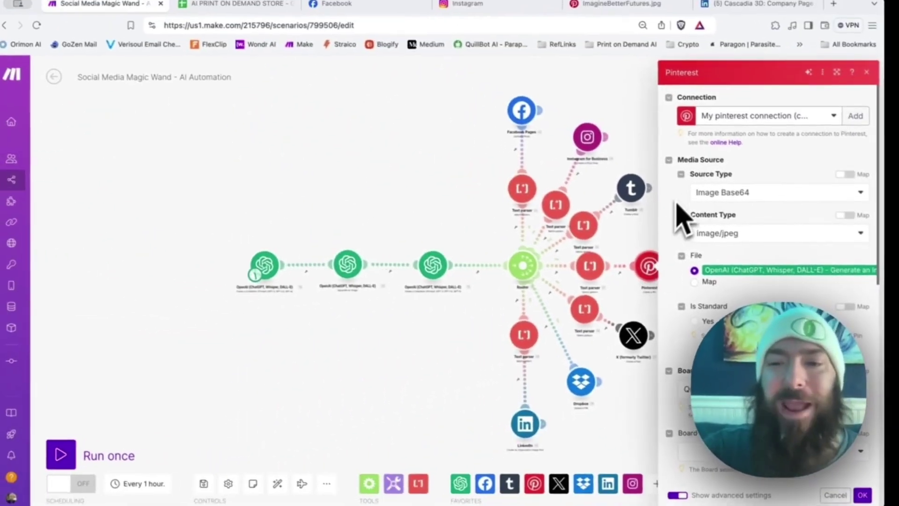
click(649, 139)
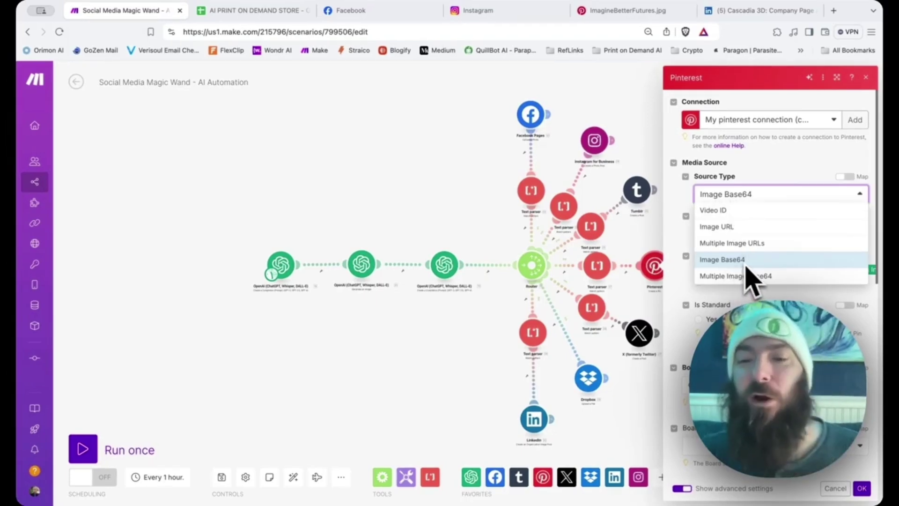
click(678, 194)
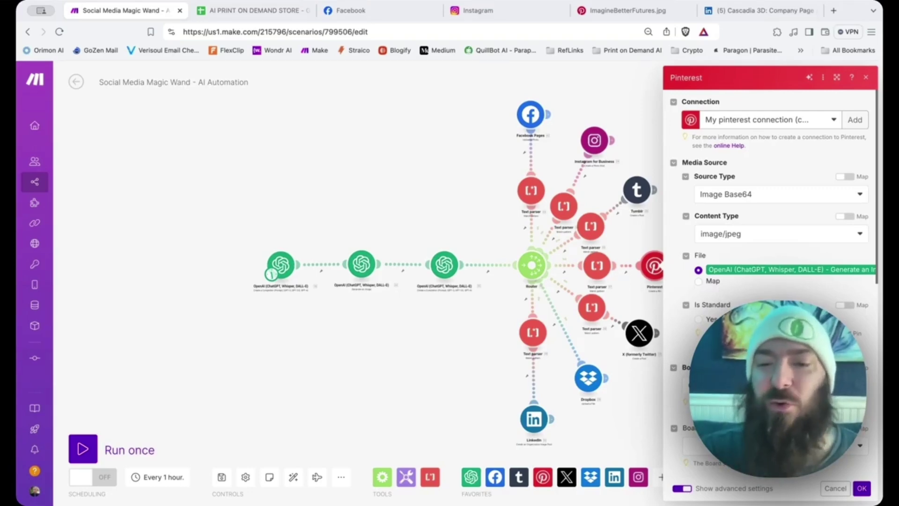
scroll(732, 337, down, 4)
double_click(732, 337)
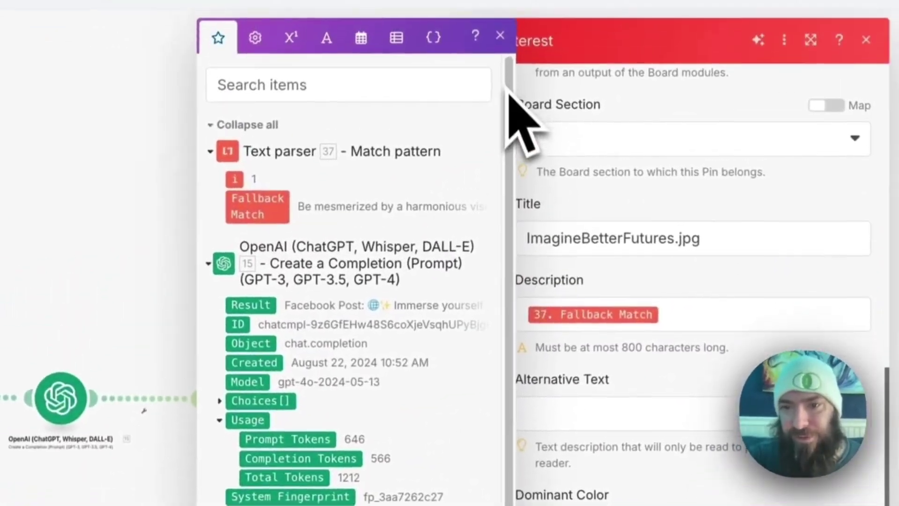
click(674, 75)
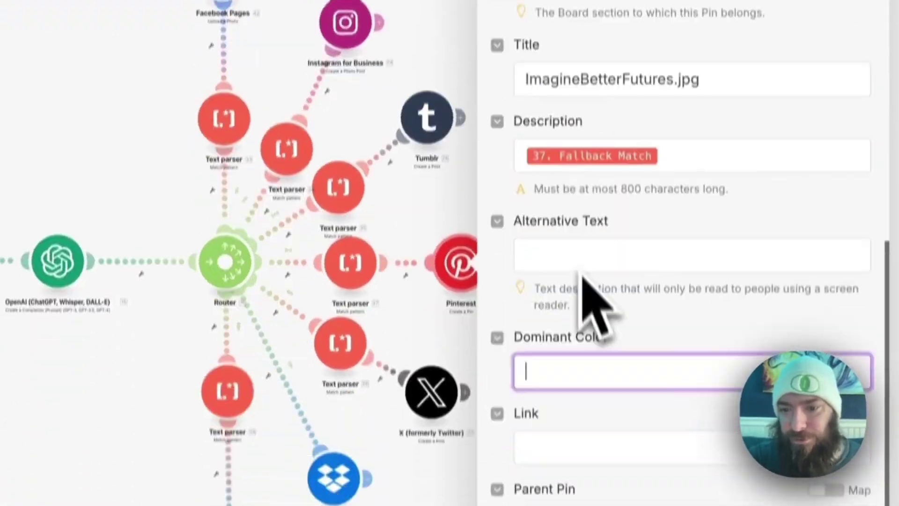
click(860, 480)
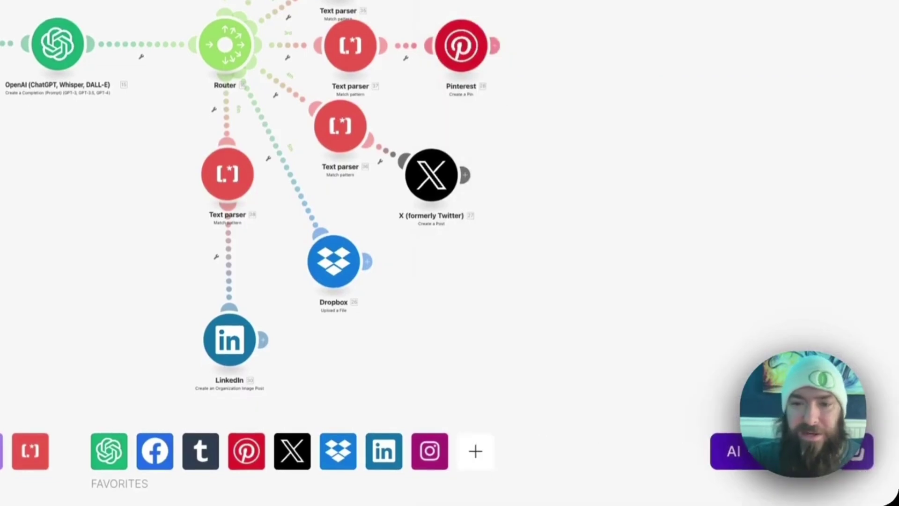
Check the parsed text mapped into the X post content, and the Dropbox upload module's connection, folder, file and overwrite options
click(445, 202)
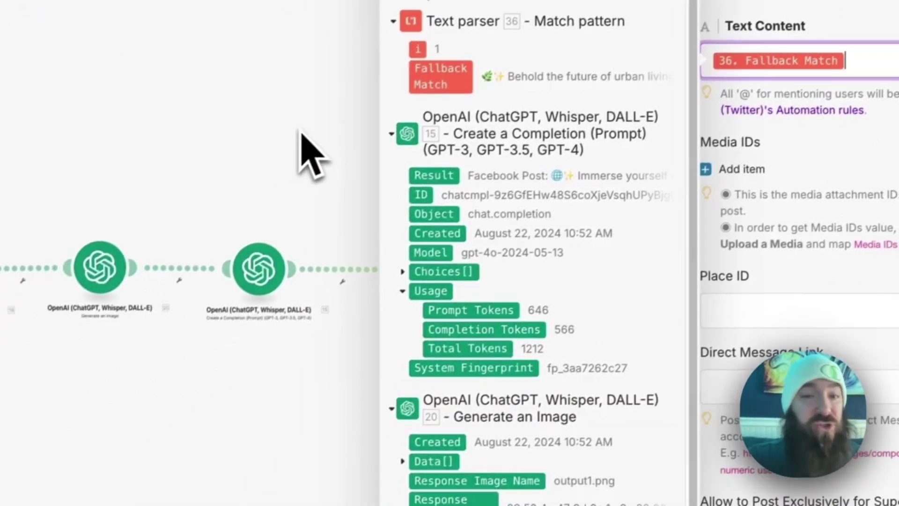
click(100, 261)
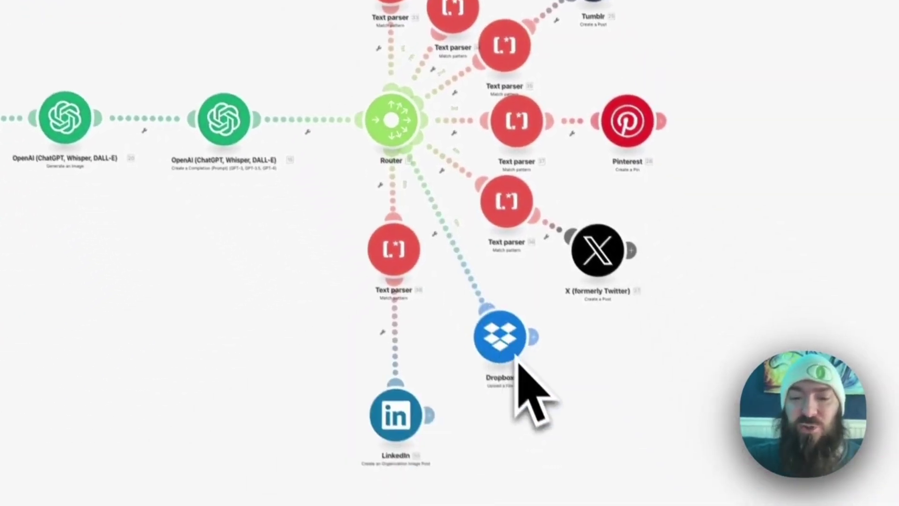
click(586, 455)
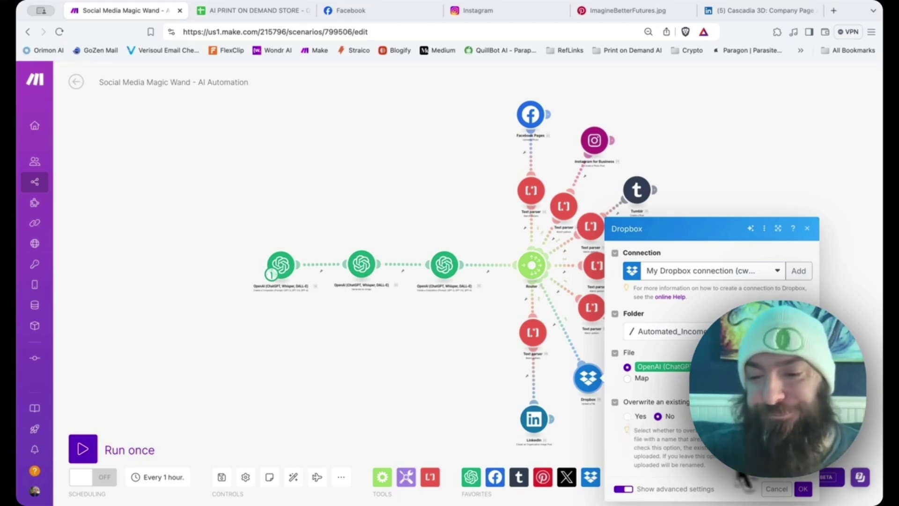
click(803, 489)
Examine the LinkedIn module's organization, file and title mapping and the parsed text in its content, and close the module
click(539, 418)
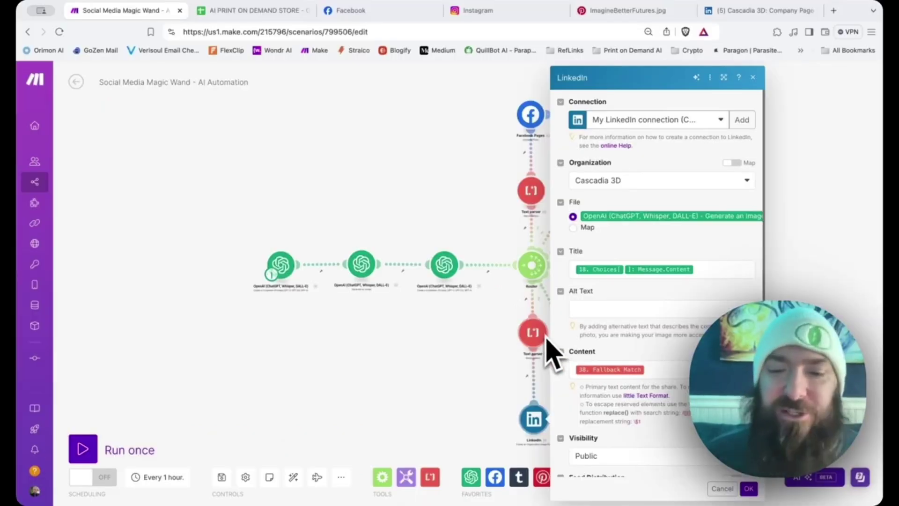
click(670, 371)
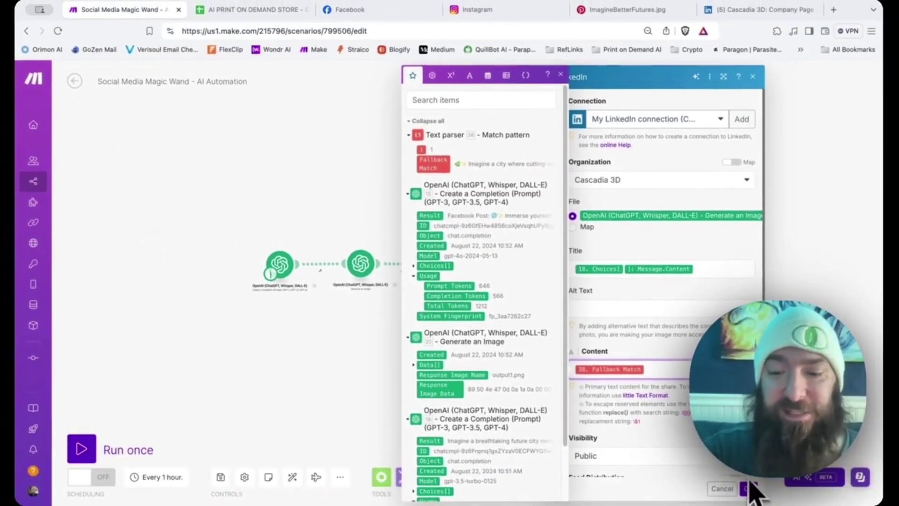
click(733, 488)
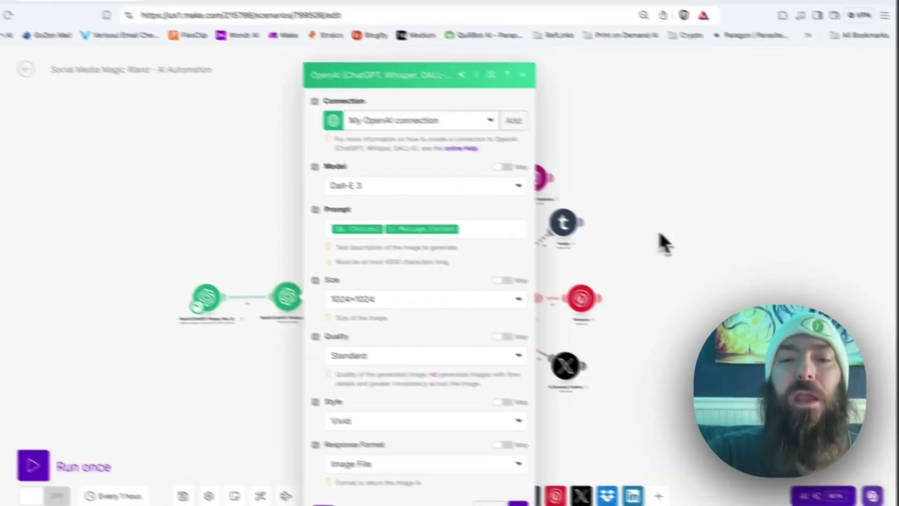
Leave the image generation settings and review the Instagram for Business module's page, photo URL and caption mapping
click(661, 229)
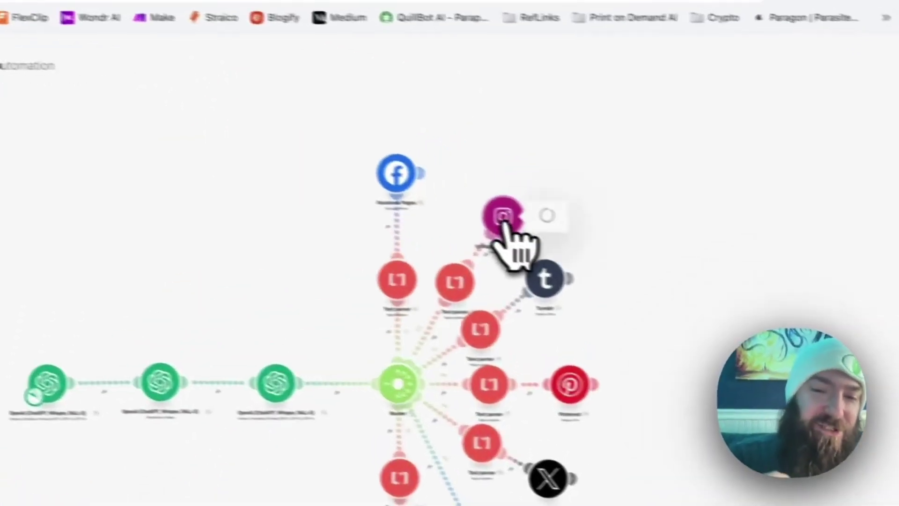
click(546, 183)
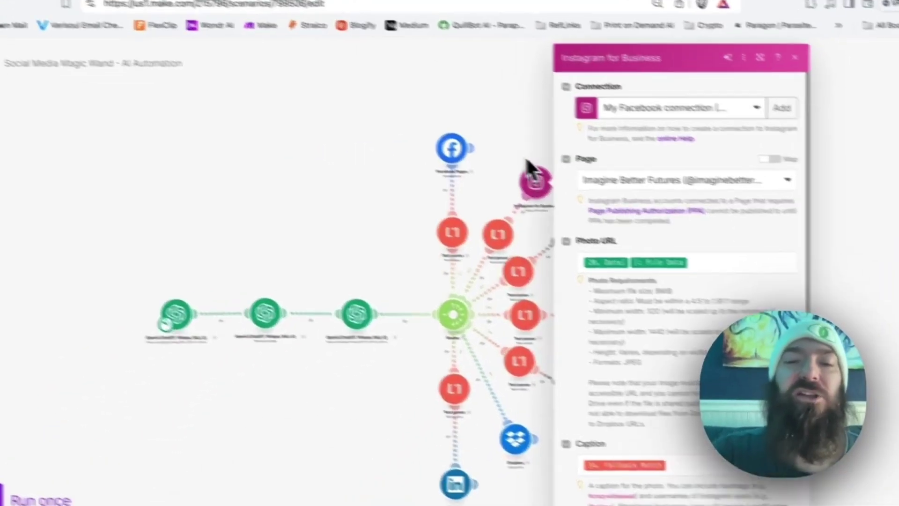
click(537, 159)
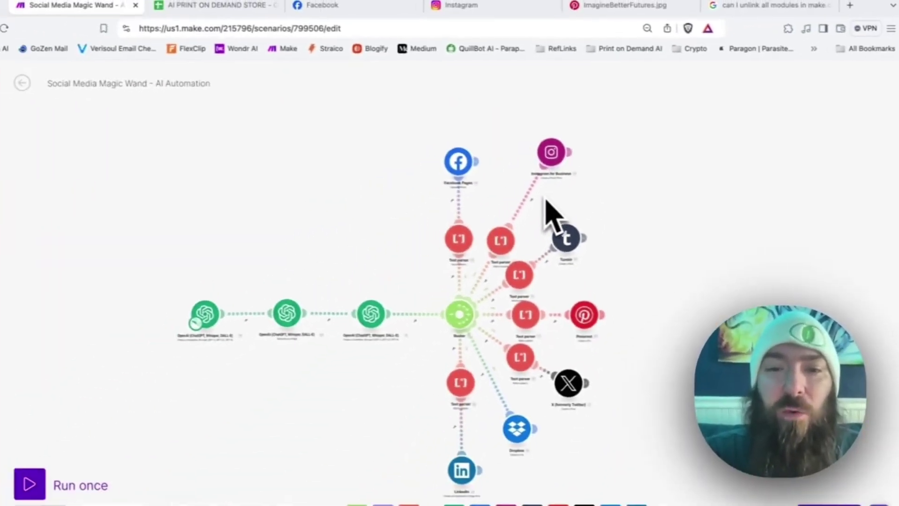
Unlink the Instagram module from its text parser, and move that parser away, unlinked from the router and the Facebook module
click(531, 200)
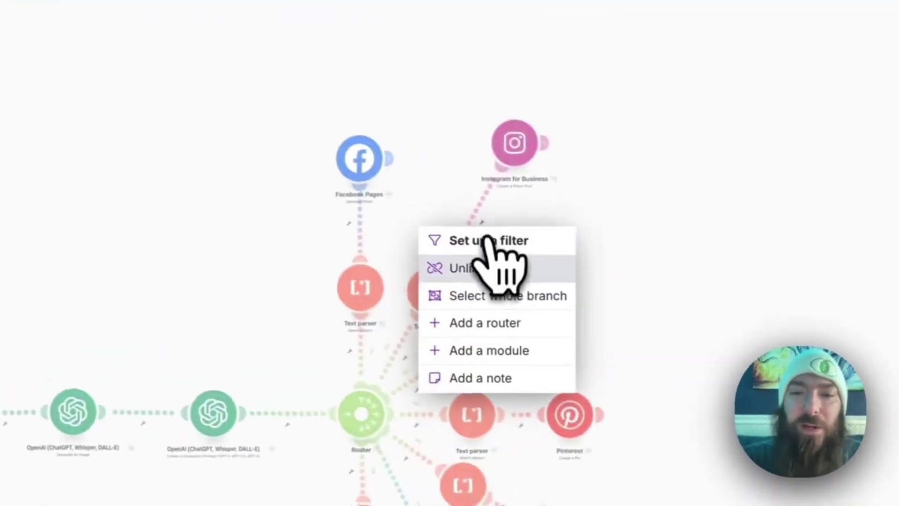
click(529, 226)
click(395, 367)
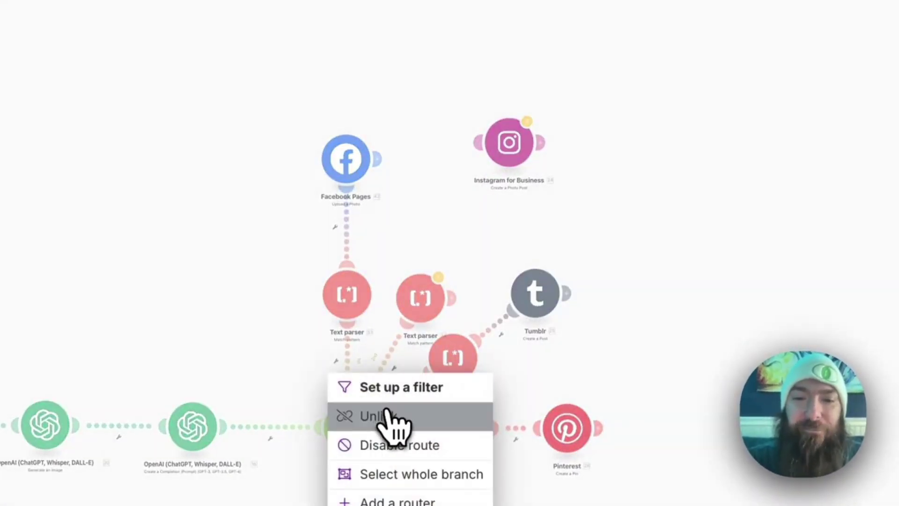
click(387, 428)
drag(414, 348, 454, 240)
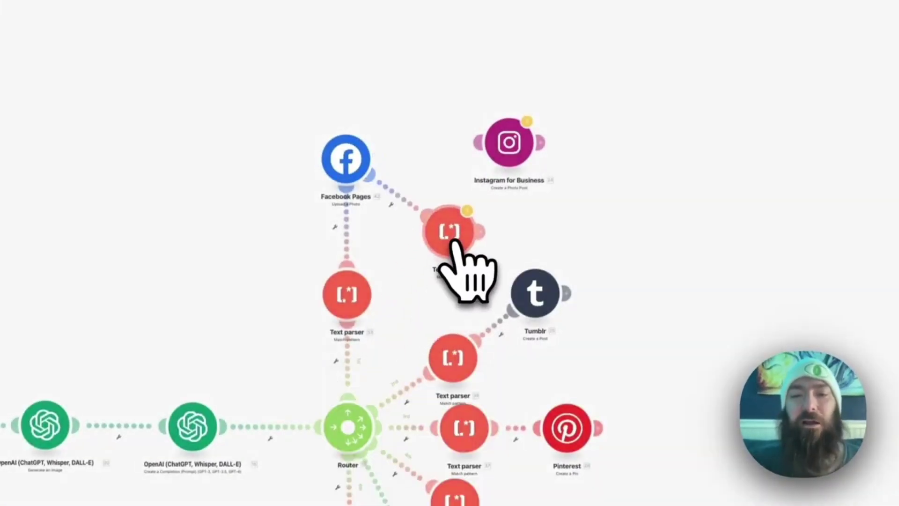
click(391, 205)
click(397, 252)
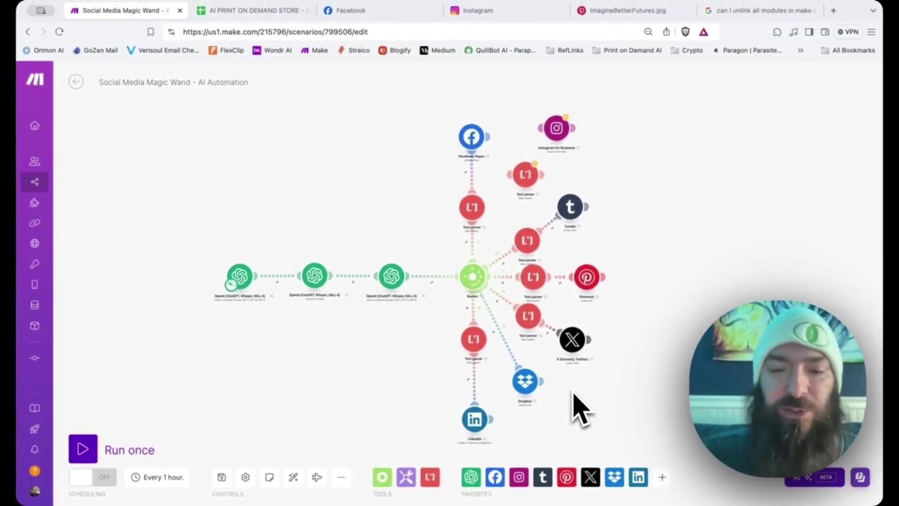
View the dialog for creating a Dropbox connection without saving one, check the upload folder and file source, and confirm the module
click(534, 395)
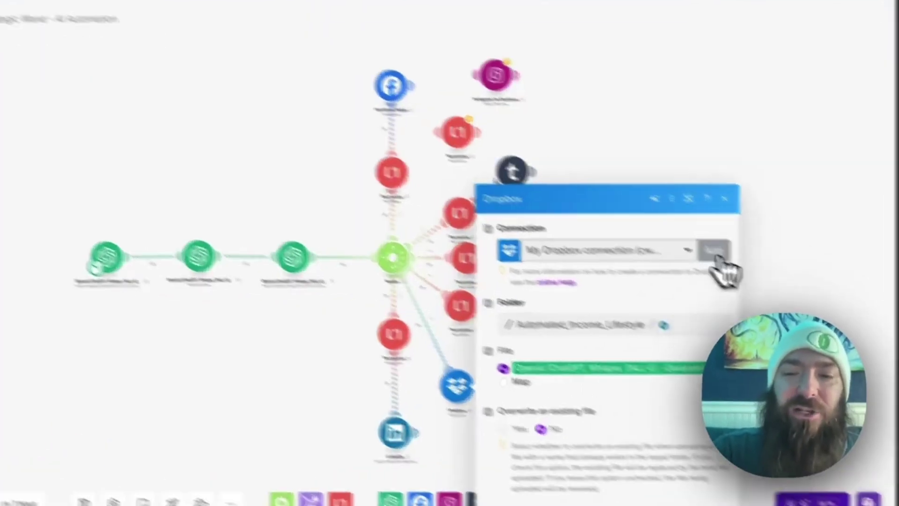
click(736, 276)
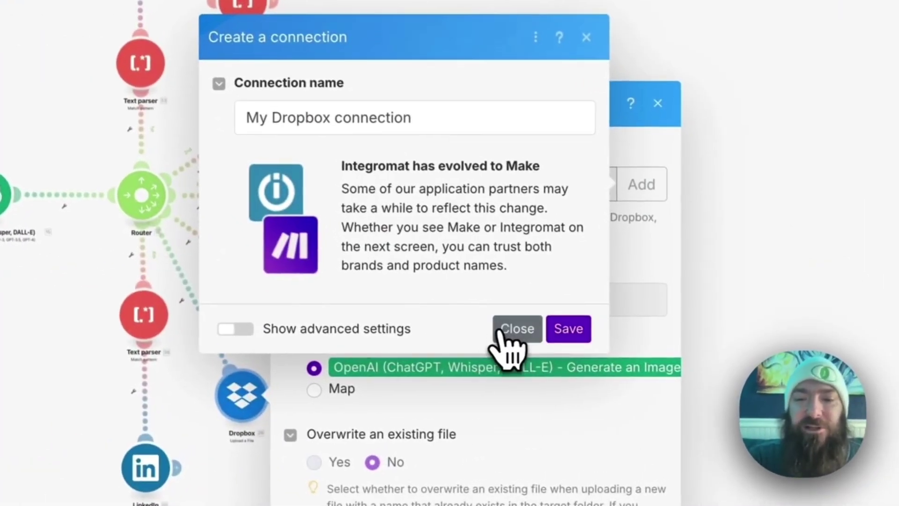
click(673, 344)
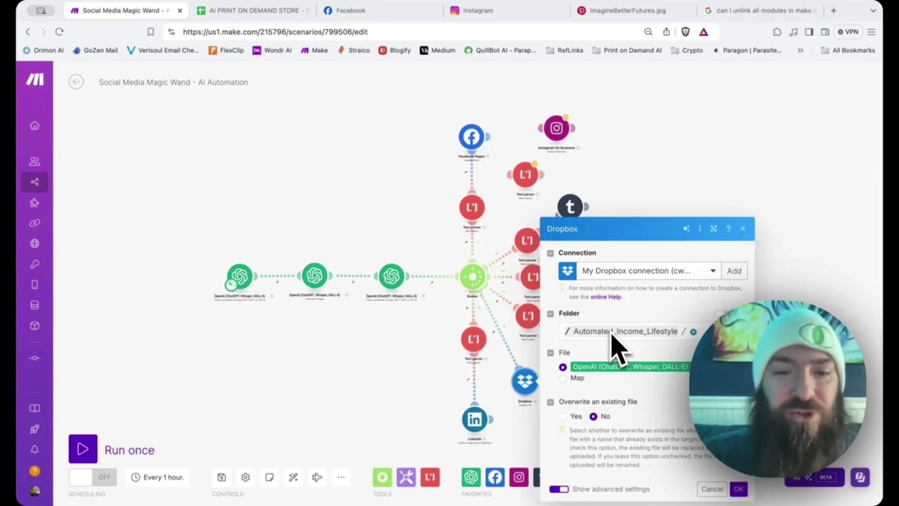
click(739, 490)
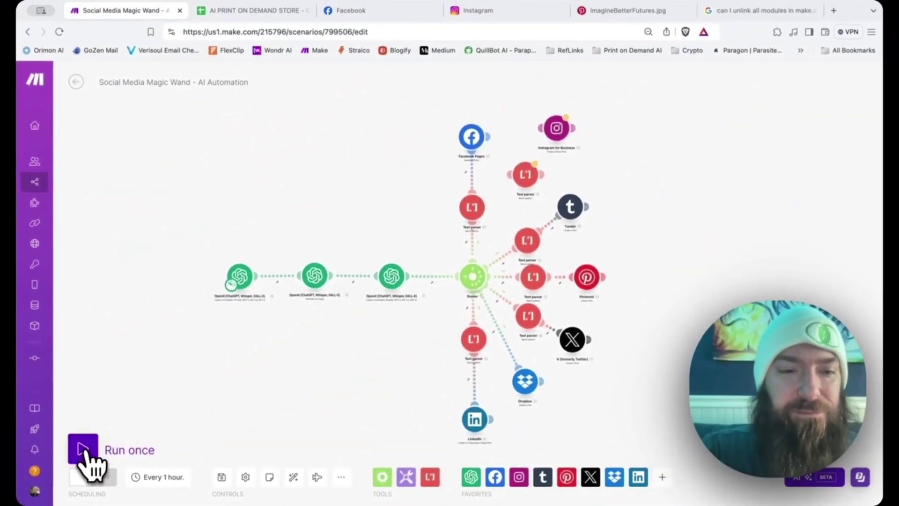
Run the scenario once and examine the newly published post on the reloaded Imagine Better Futures Facebook page
click(84, 450)
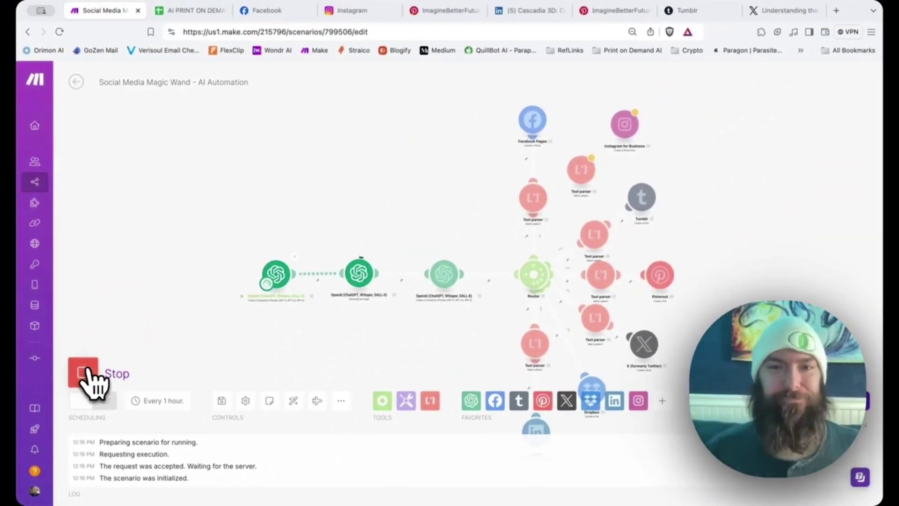
click(89, 375)
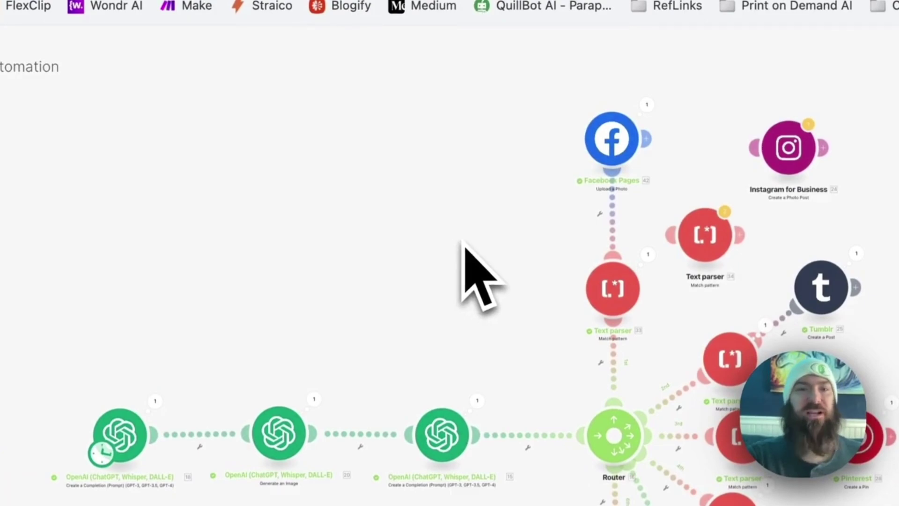
click(257, 8)
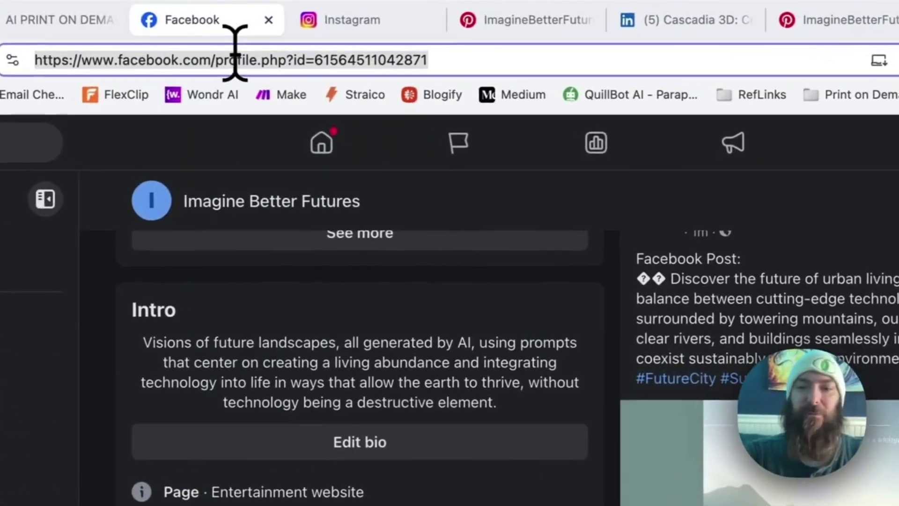
key(Return)
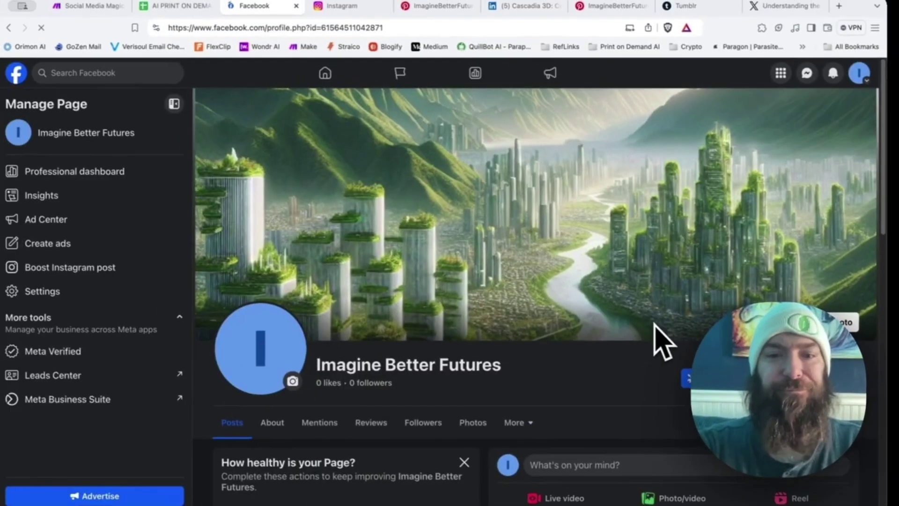
scroll(655, 328, down, 10)
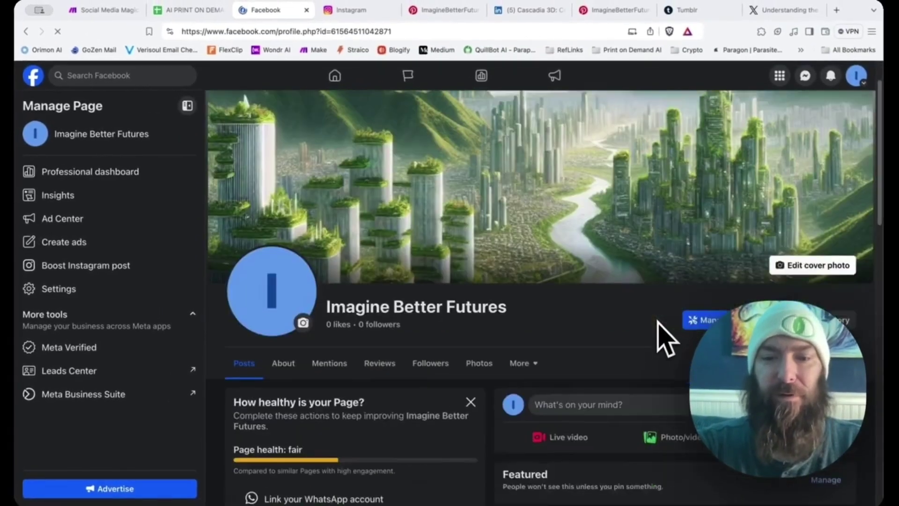
scroll(663, 331, down, 5)
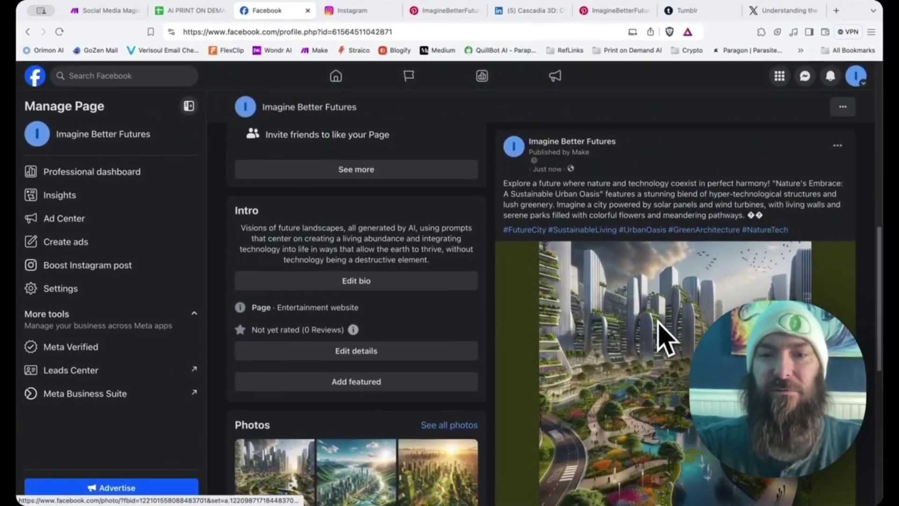
scroll(662, 331, up, 4)
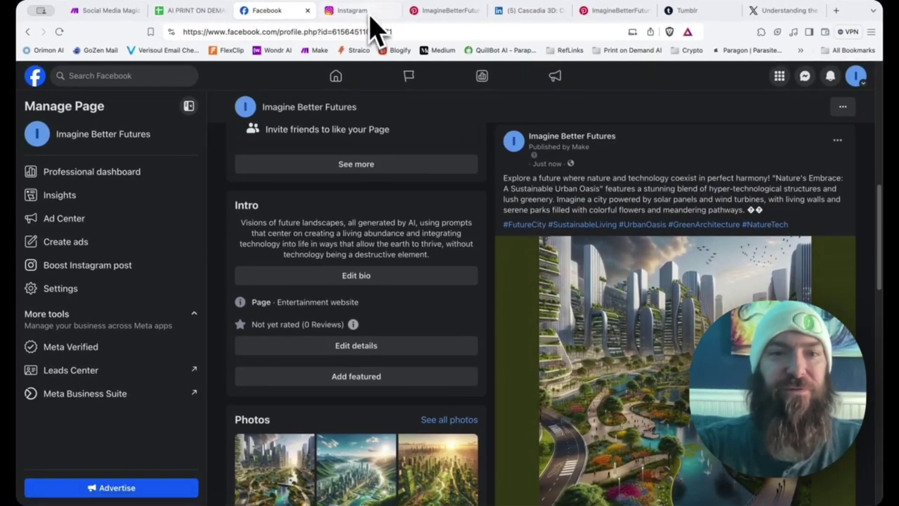
Check the published Pinterest pin and the newest Tumblr post, including its image and caption
click(612, 11)
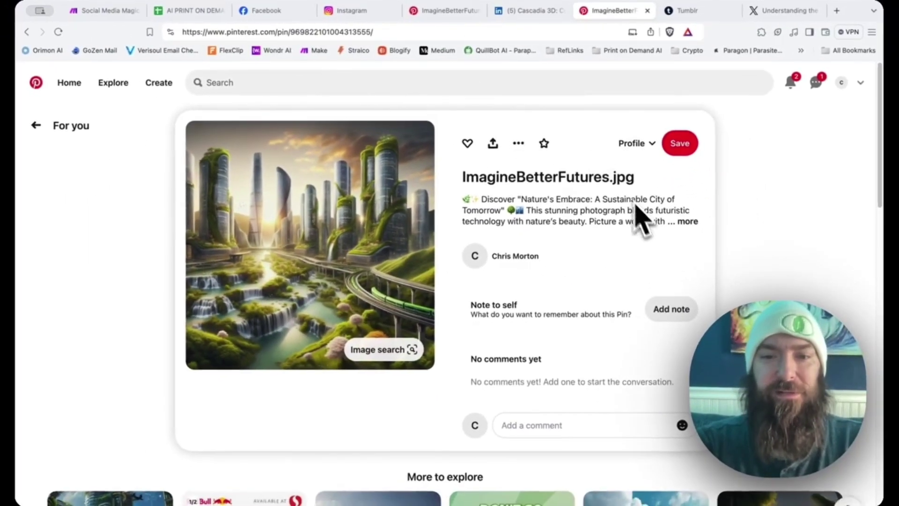
click(687, 11)
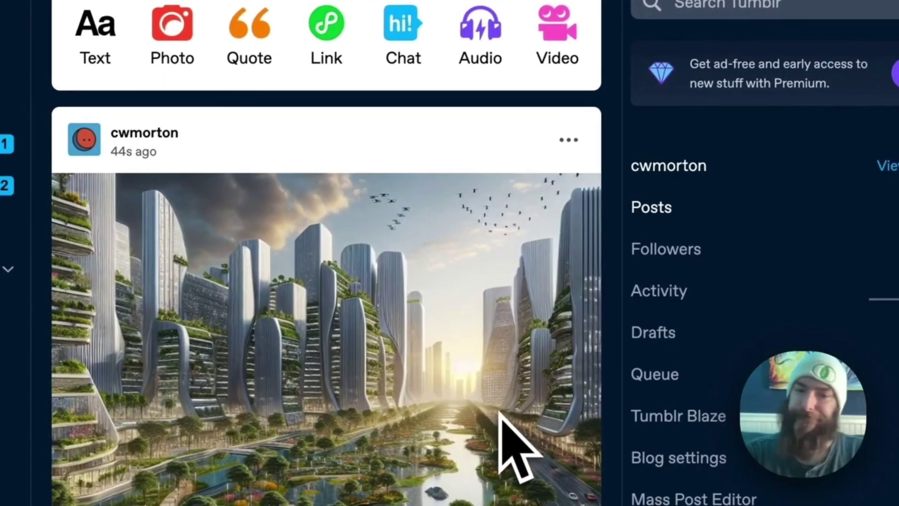
scroll(502, 415, down, 3)
scroll(518, 312, down, 2)
scroll(524, 319, up, 5)
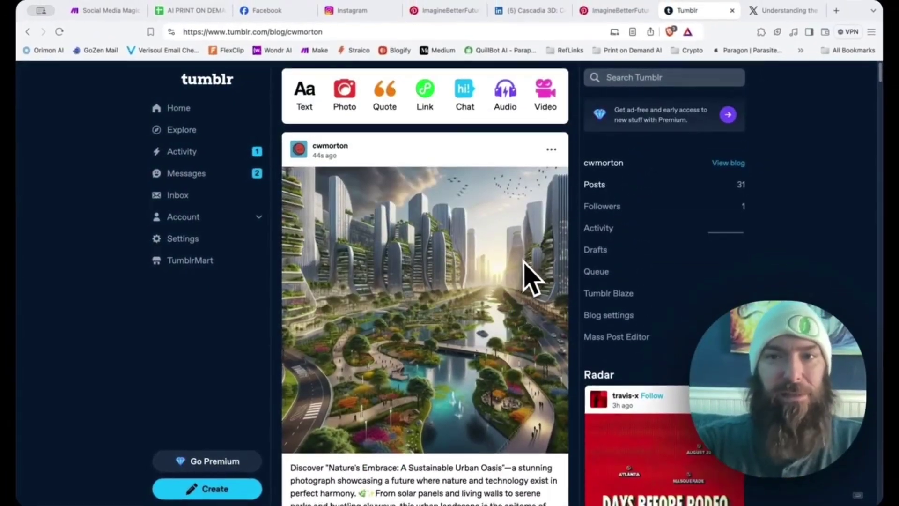
Open the X account's posts-and-replies page in place of the Twitter API forum page
click(783, 11)
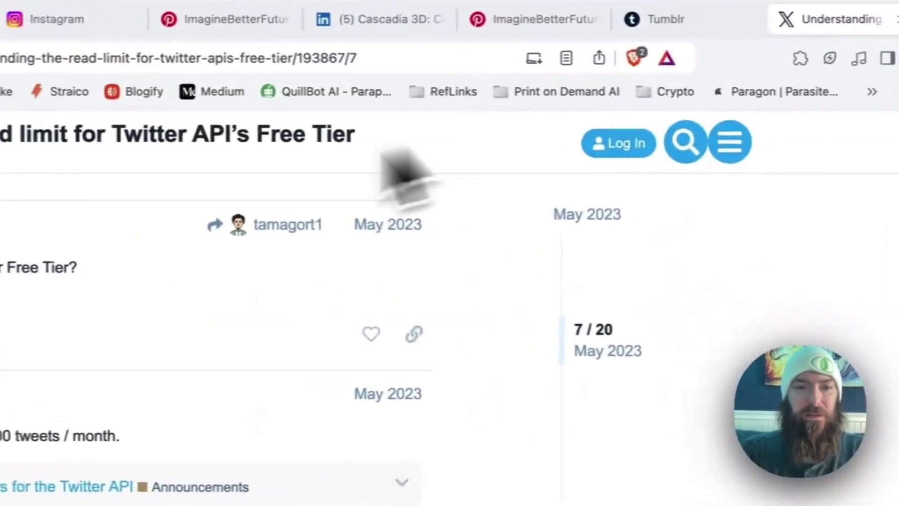
click(273, 65)
text(x.com/cwmorton56/with_replies)
key(Return)
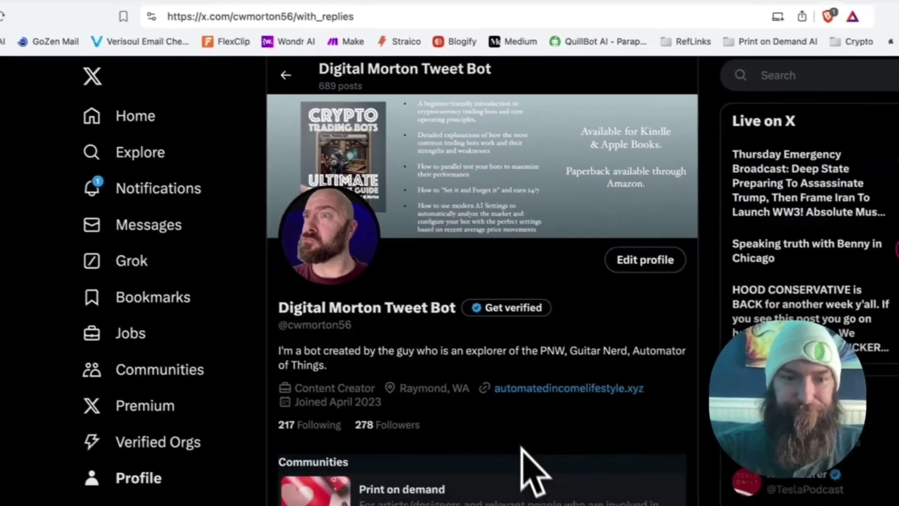
Check the newest posts in the replies feed of the X account
scroll(459, 389, down, 3)
scroll(436, 368, down, 1)
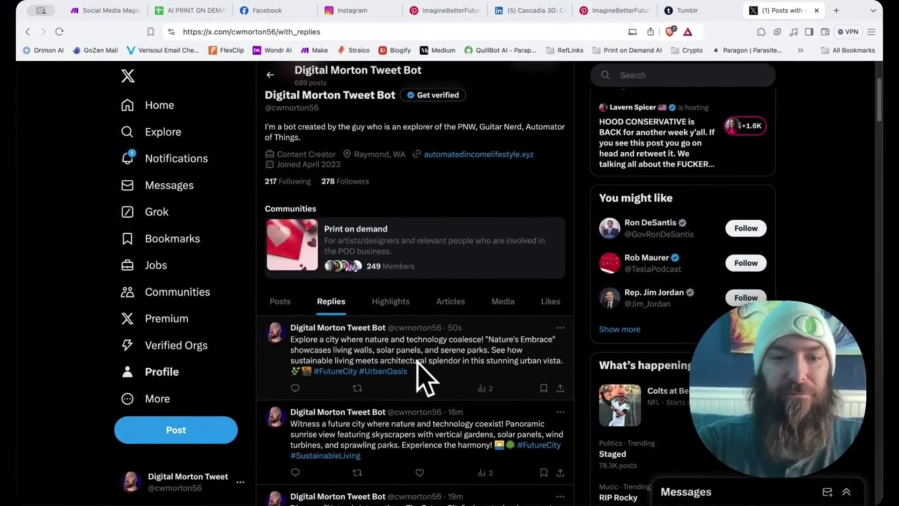
scroll(459, 370, up, 5)
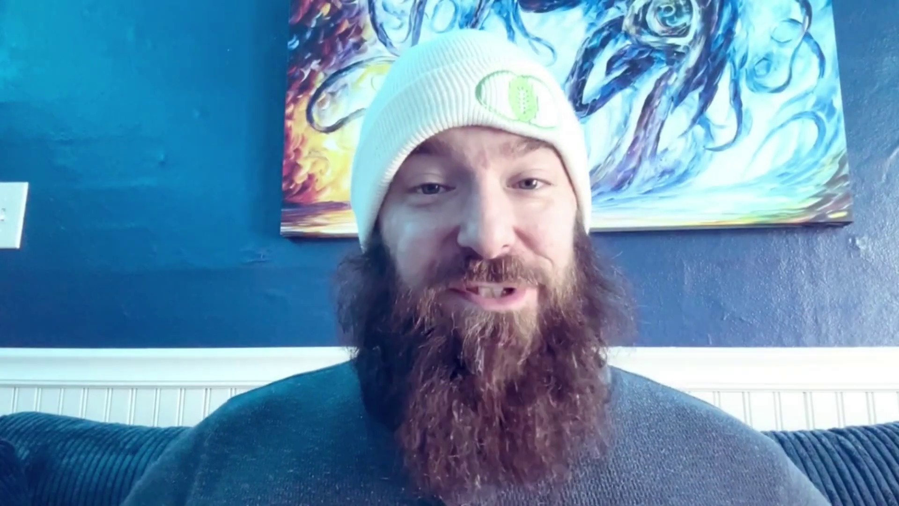
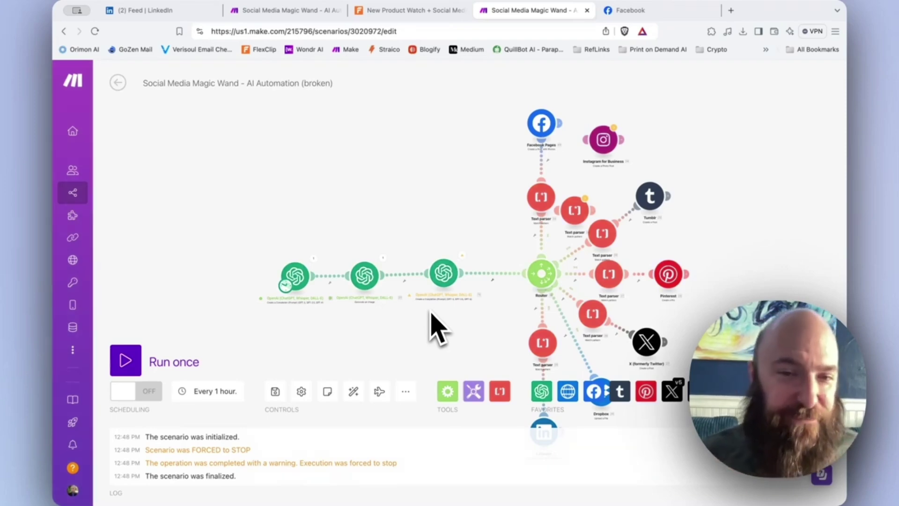
Add an HTTP Get a file module to the scenario, connect it automatically, and close its settings without entering a URL
right_click(425, 174)
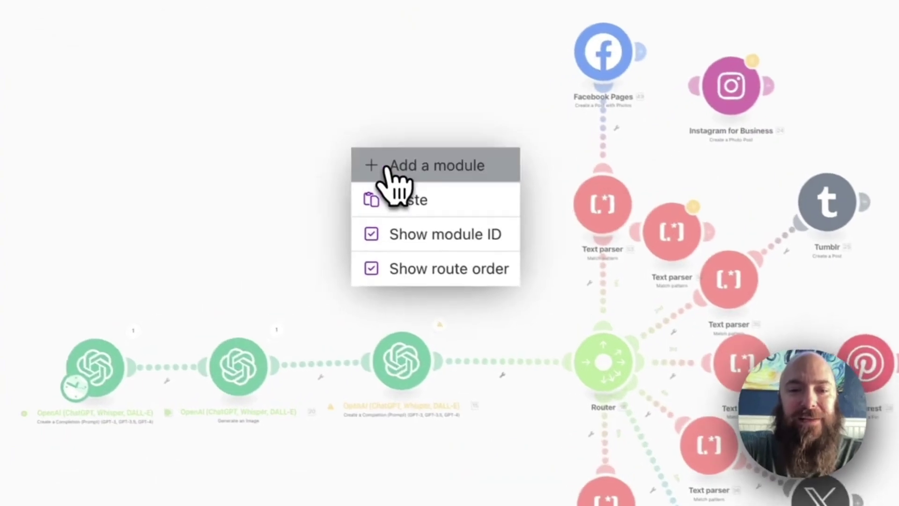
click(436, 179)
click(346, 146)
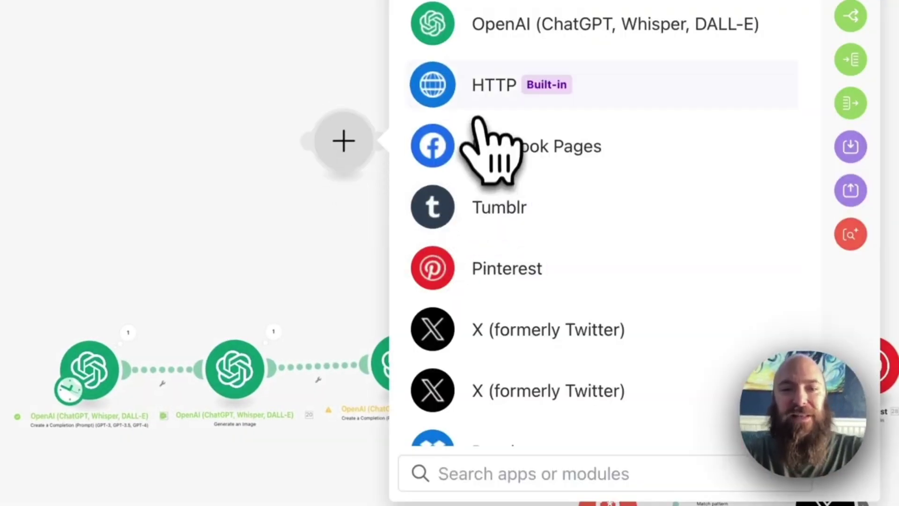
click(492, 443)
text(http)
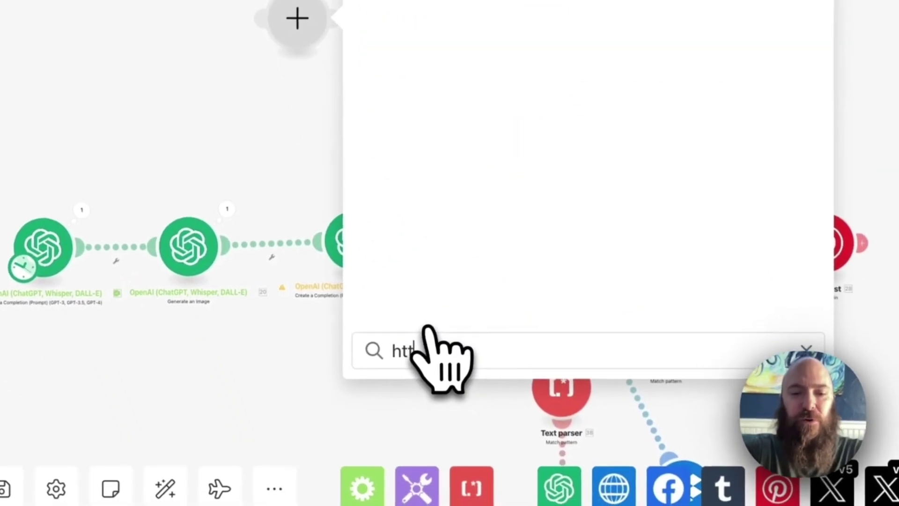
key(BackSpace)
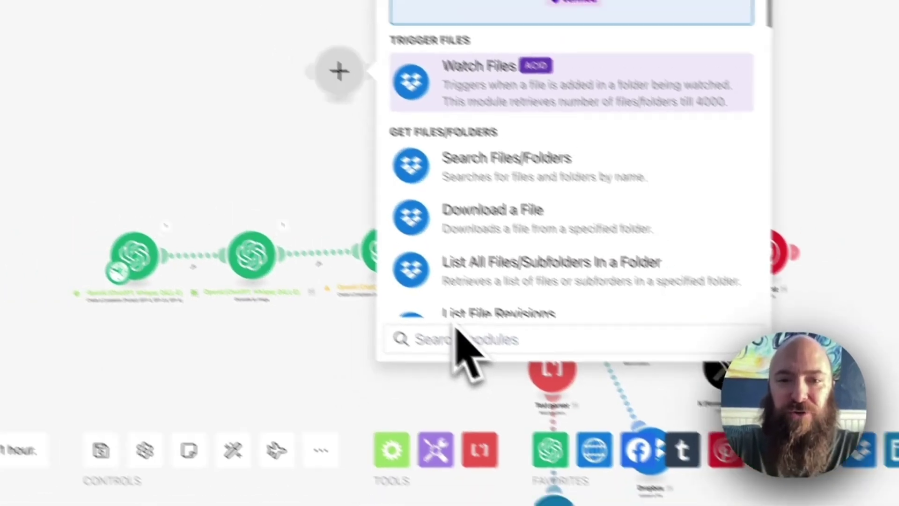
click(462, 57)
click(364, 238)
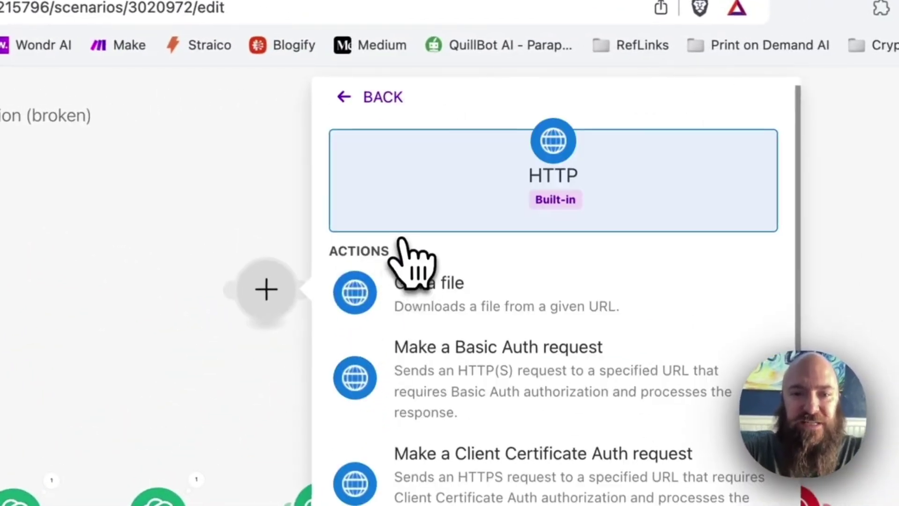
click(417, 281)
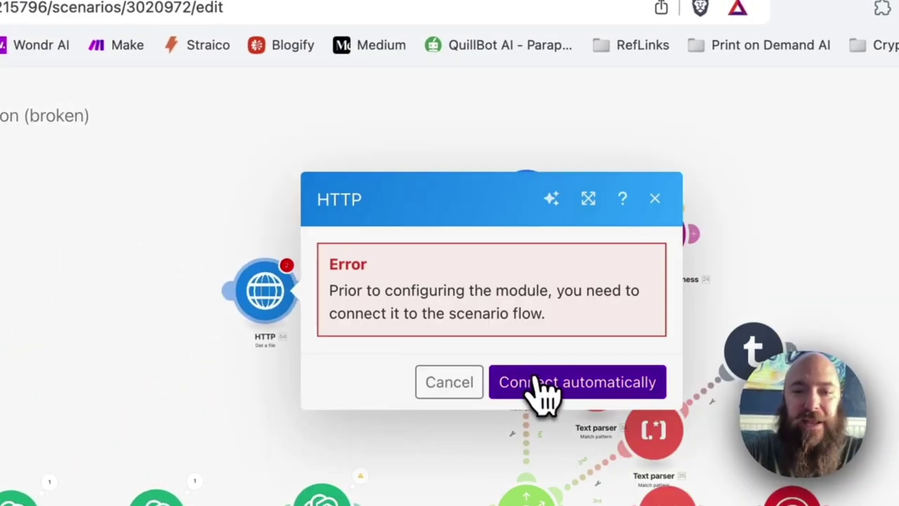
click(543, 389)
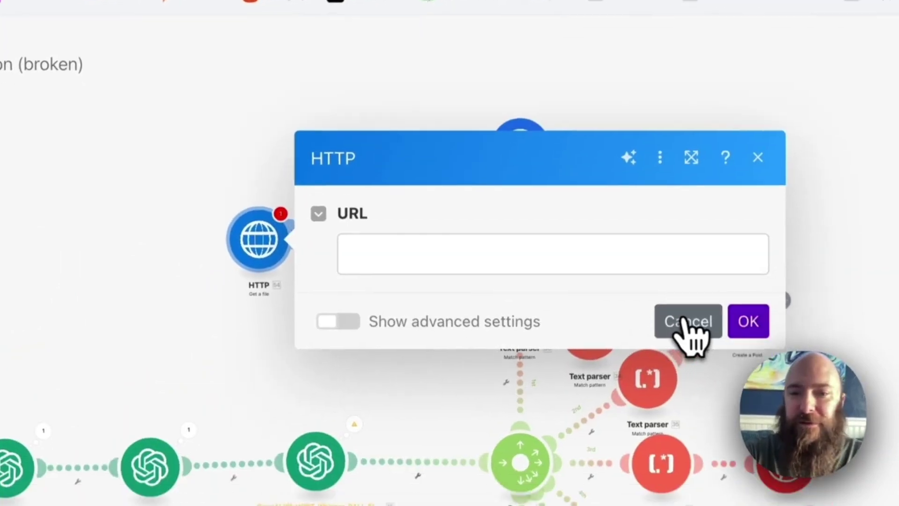
click(695, 373)
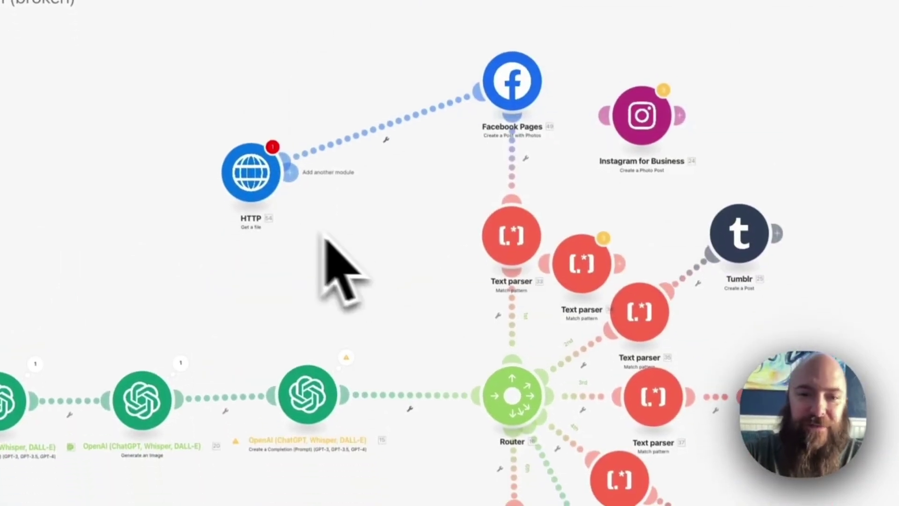
Remove the HTTP module's link to Facebook Pages, insert it between the third OpenAI module and the router, and space out the flow
click(392, 138)
click(394, 189)
drag(415, 374, 425, 396)
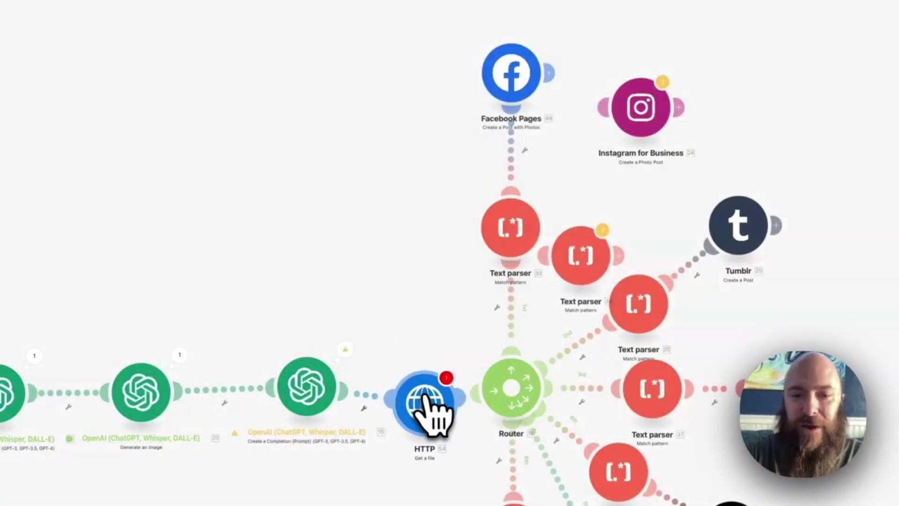
drag(330, 391, 289, 393)
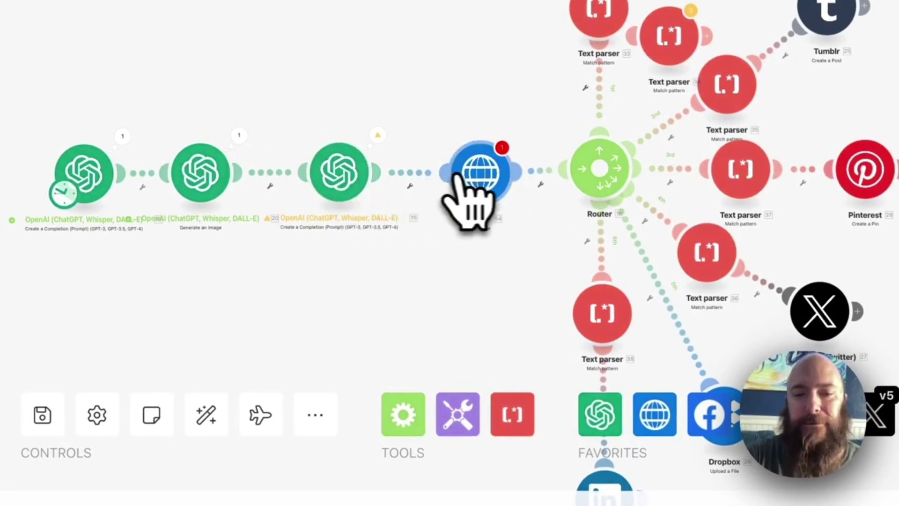
Map the File Name from the Generate an Image module's Data[] as the HTTP module's URL and confirm
click(487, 180)
click(633, 190)
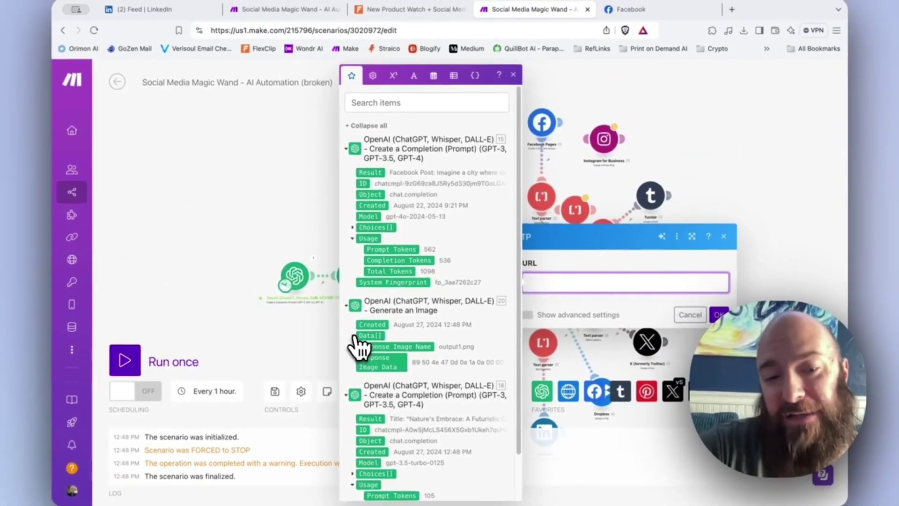
click(355, 336)
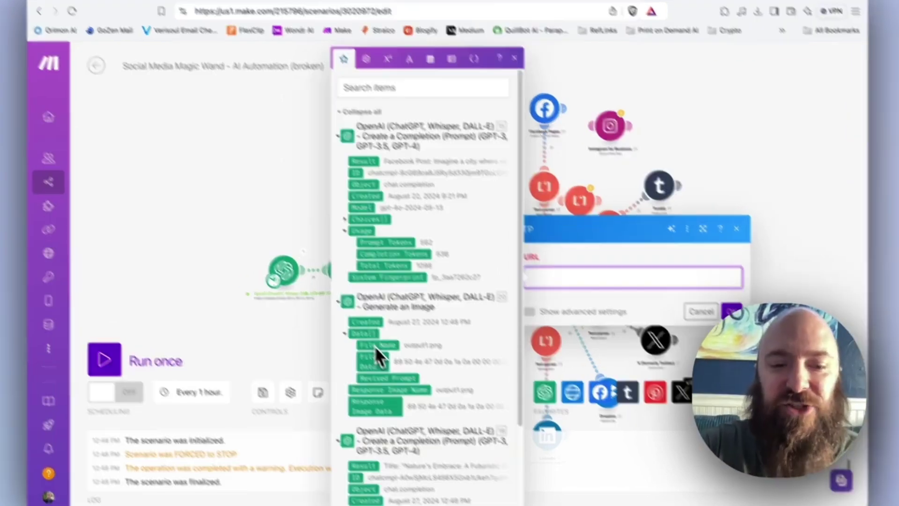
click(382, 347)
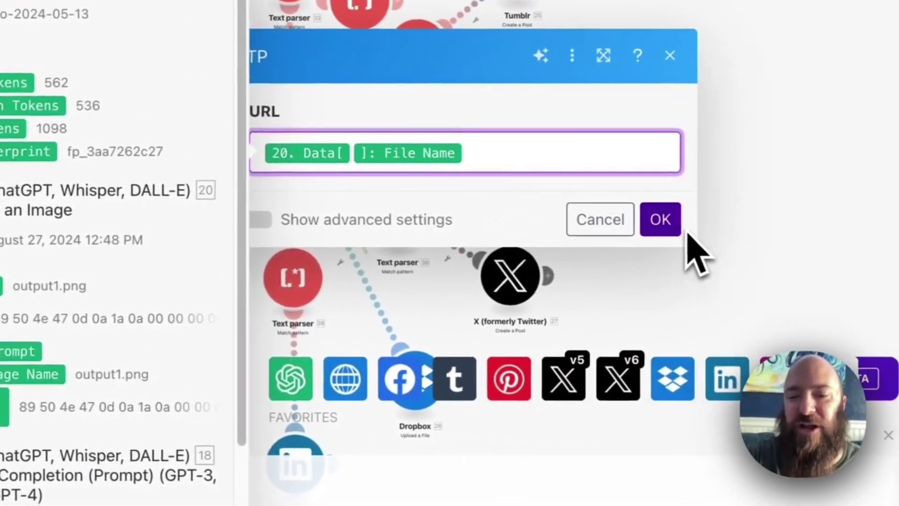
click(758, 223)
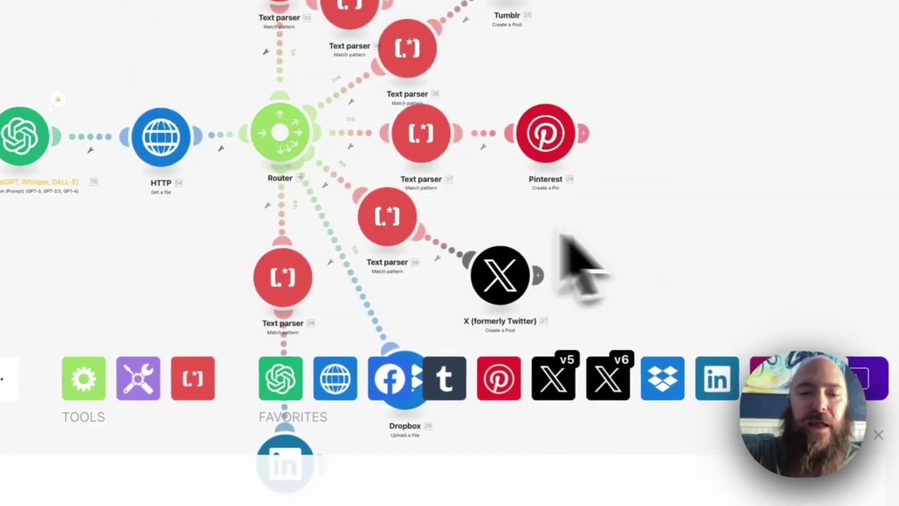
click(608, 240)
click(599, 299)
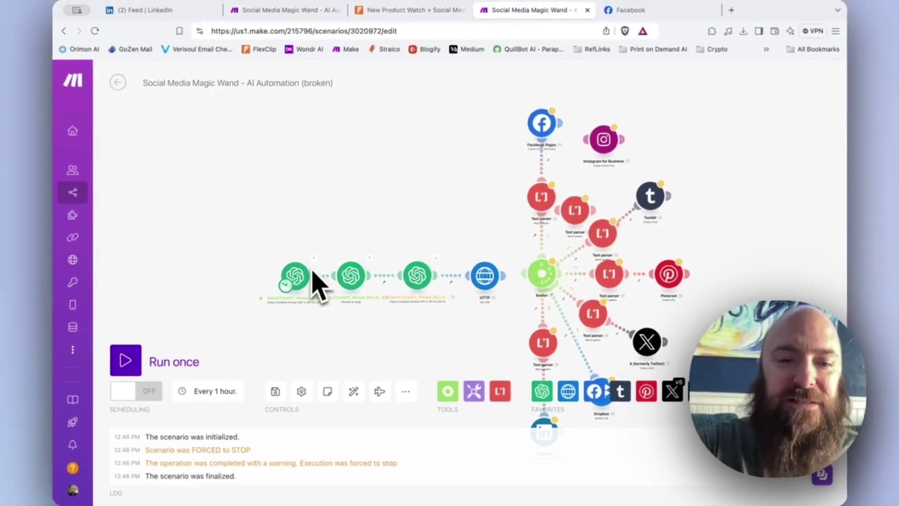
Set the Generate an Image module's response format to URL and confirm the settings
click(359, 283)
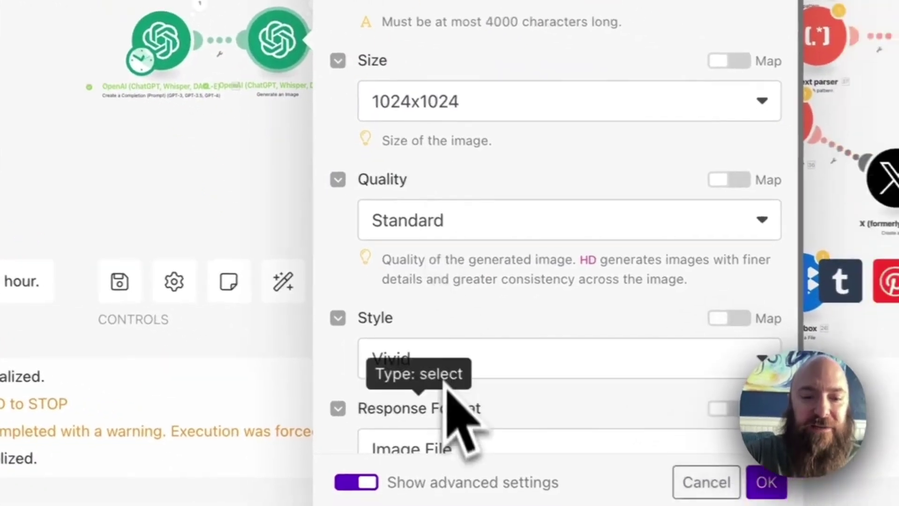
scroll(446, 386, down, 2)
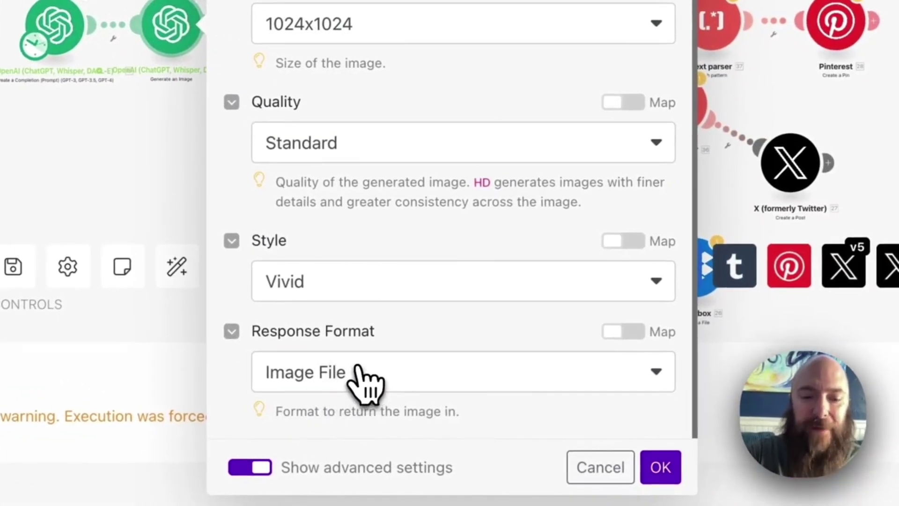
click(365, 380)
click(318, 405)
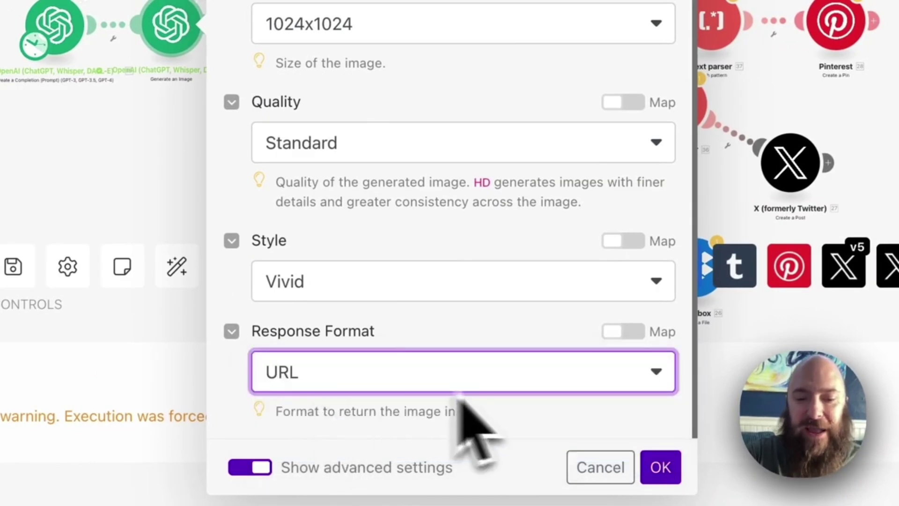
click(661, 467)
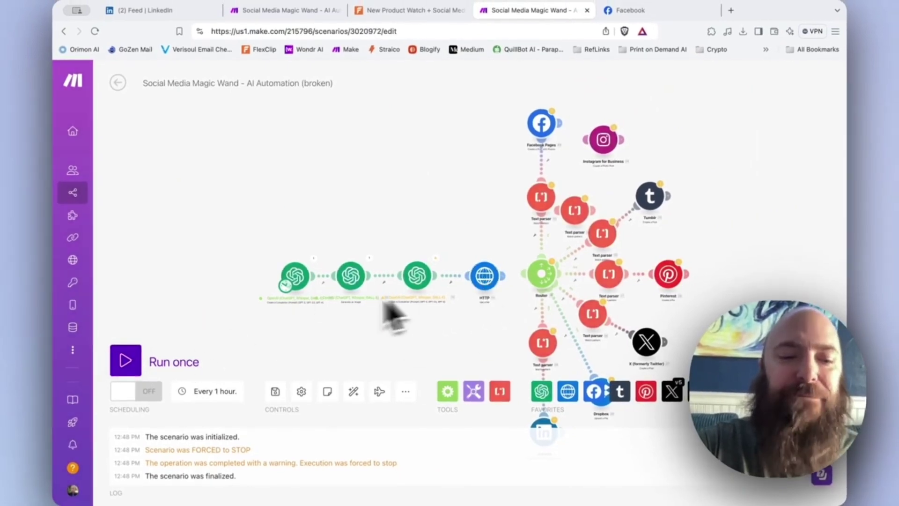
Run the scenario once to generate new OpenAI output, and stop it before it reaches the publishing modules
click(127, 362)
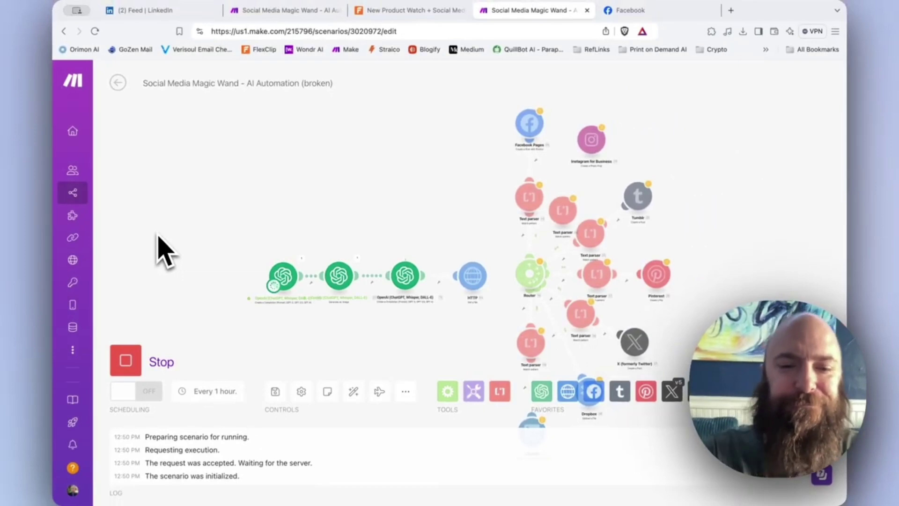
click(126, 372)
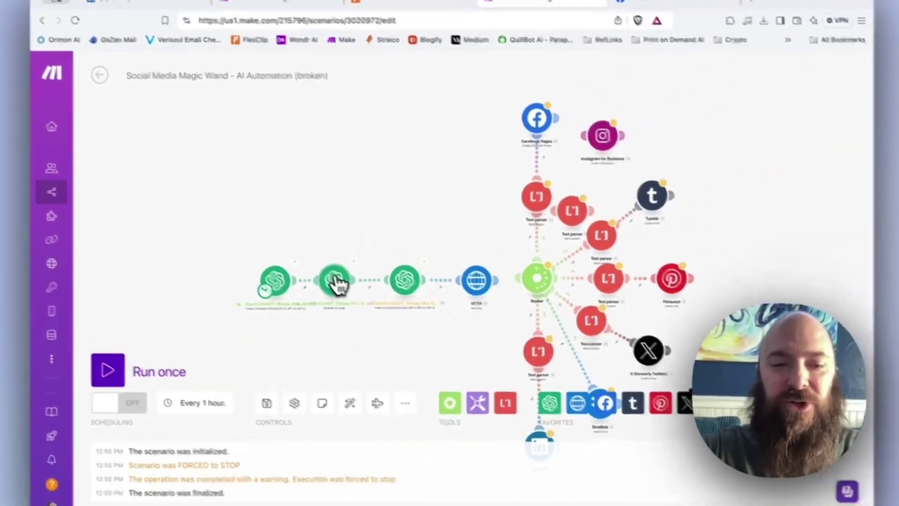
click(379, 269)
click(243, 250)
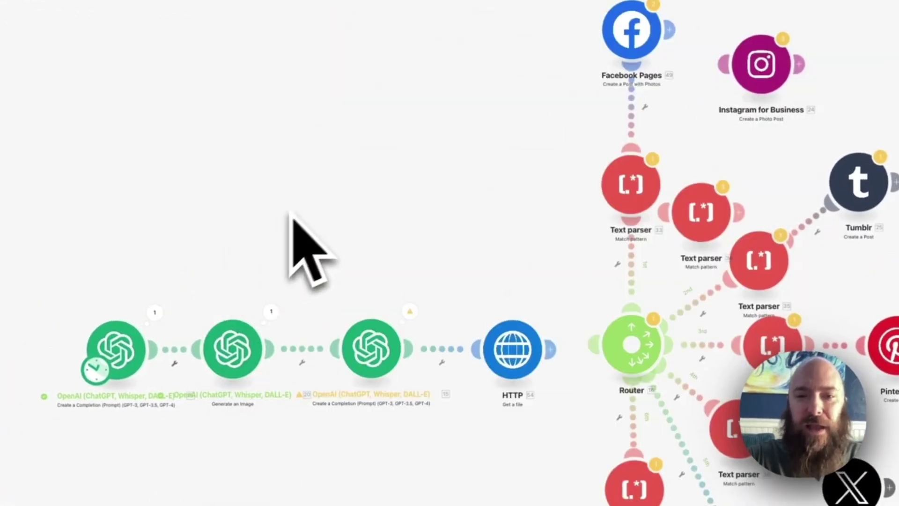
Replace the HTTP module's URL mapping with the URL item from the Generate an Image module's Data[]
click(513, 351)
click(793, 367)
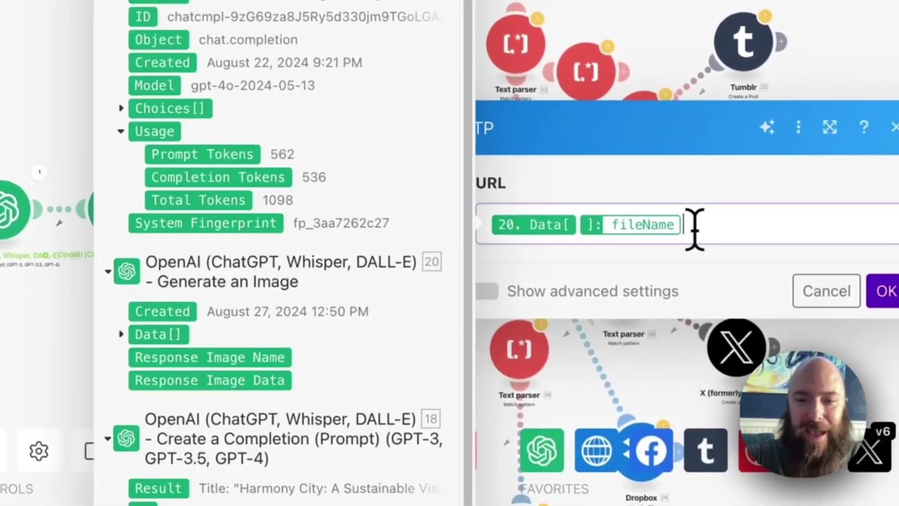
key(BackSpace)
key(BackSpace)
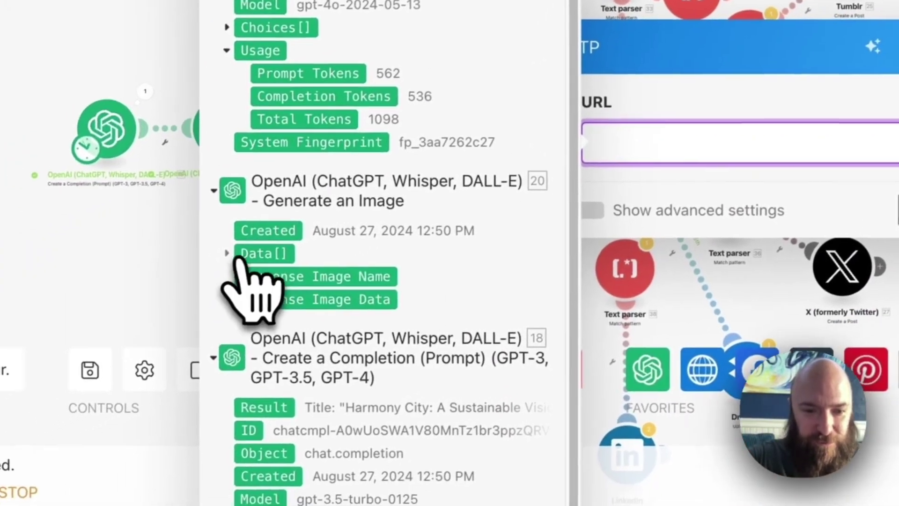
click(229, 256)
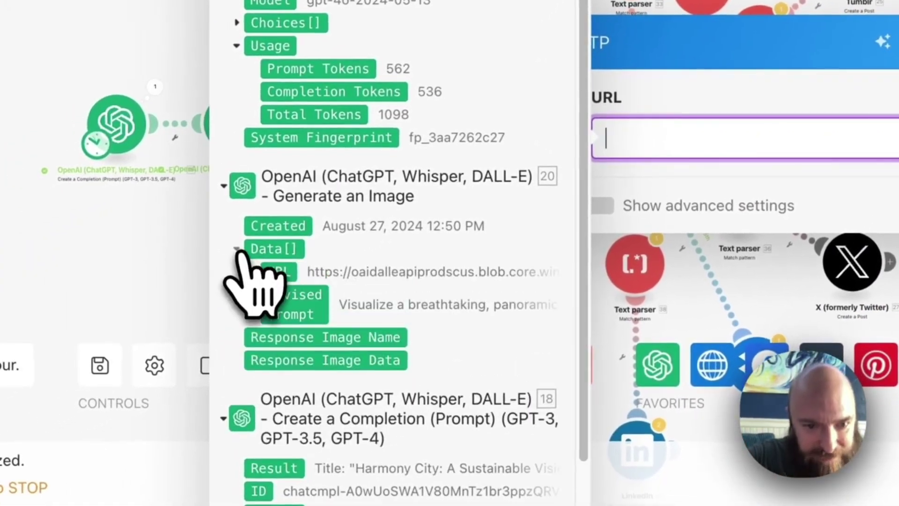
click(279, 272)
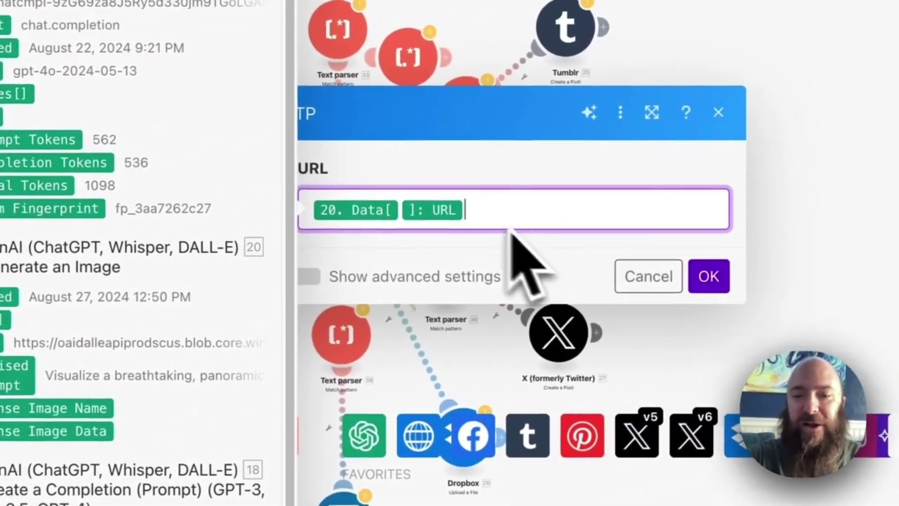
Confirm the HTTP module's URL mapping and set the Instagram module's Photo URL to the Generate an Image module's Data[]: URL
click(701, 281)
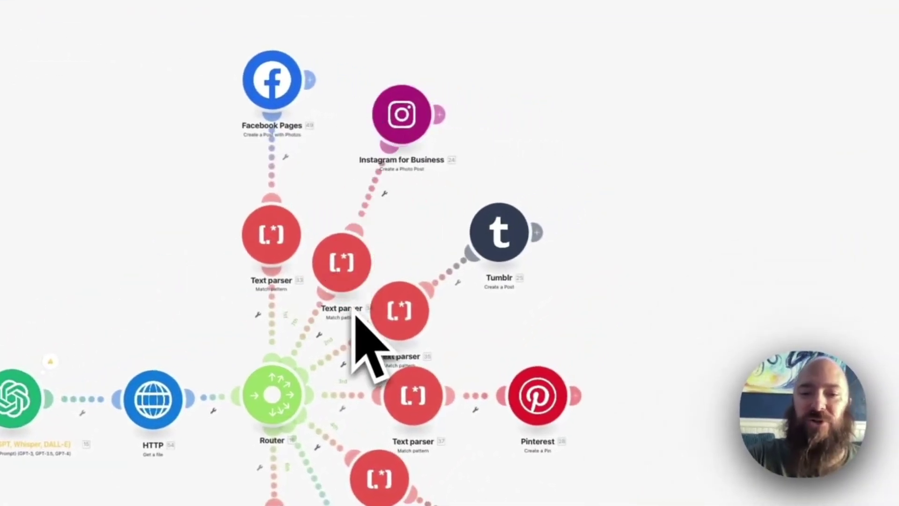
click(679, 409)
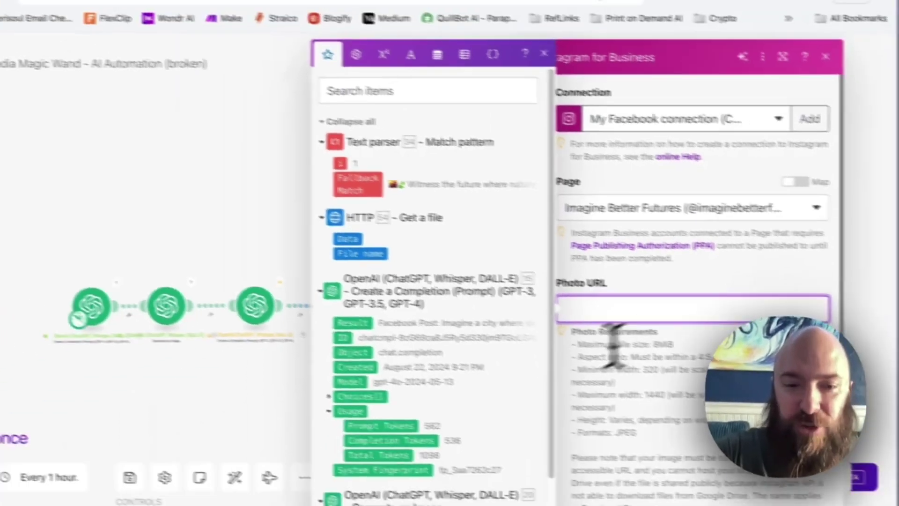
scroll(281, 468, down, 5)
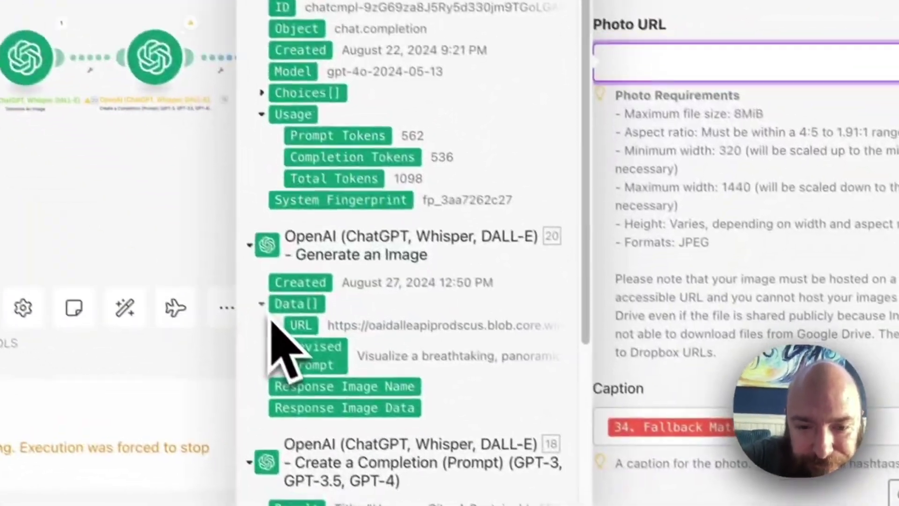
click(425, 397)
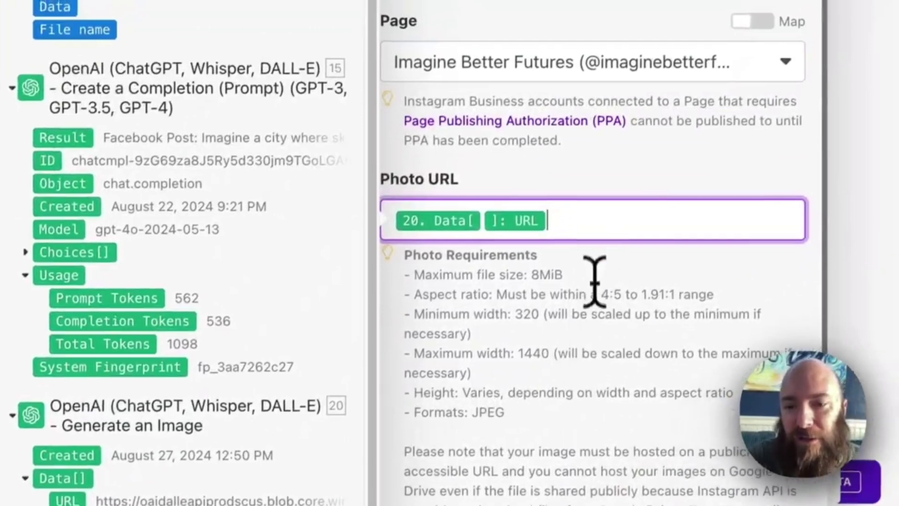
click(595, 281)
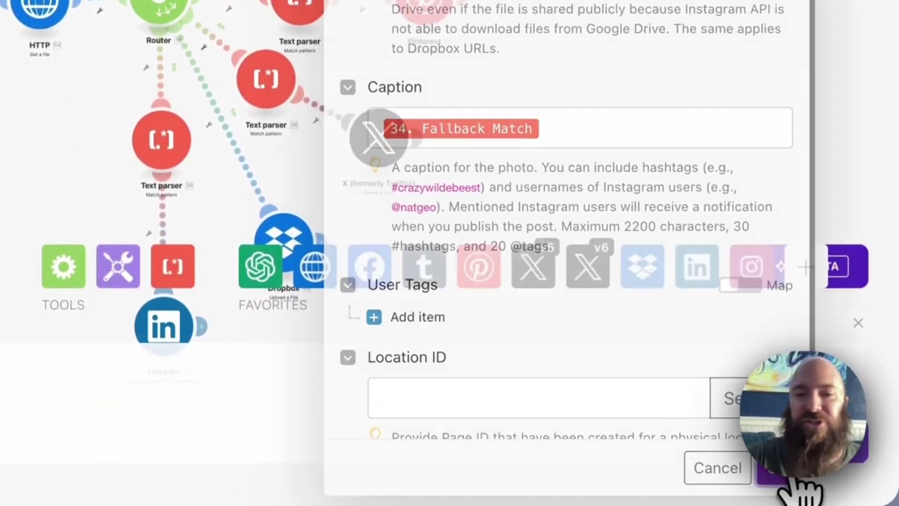
click(778, 475)
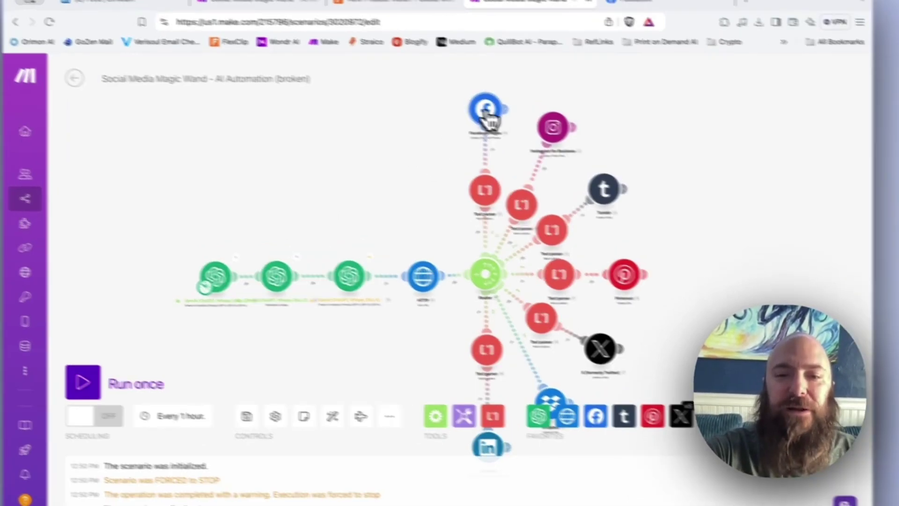
Set the photo file source to HTTP - Get a file in both the Facebook Pages and the Tumblr modules
click(489, 114)
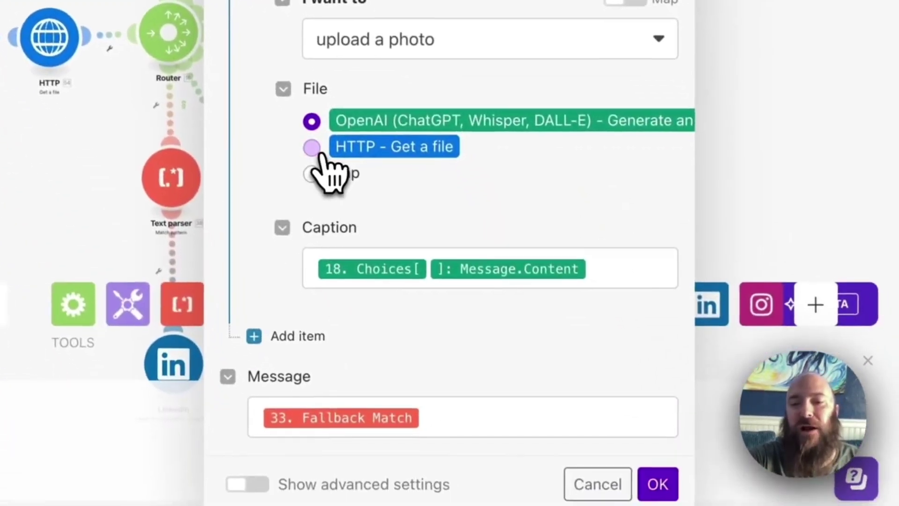
click(491, 454)
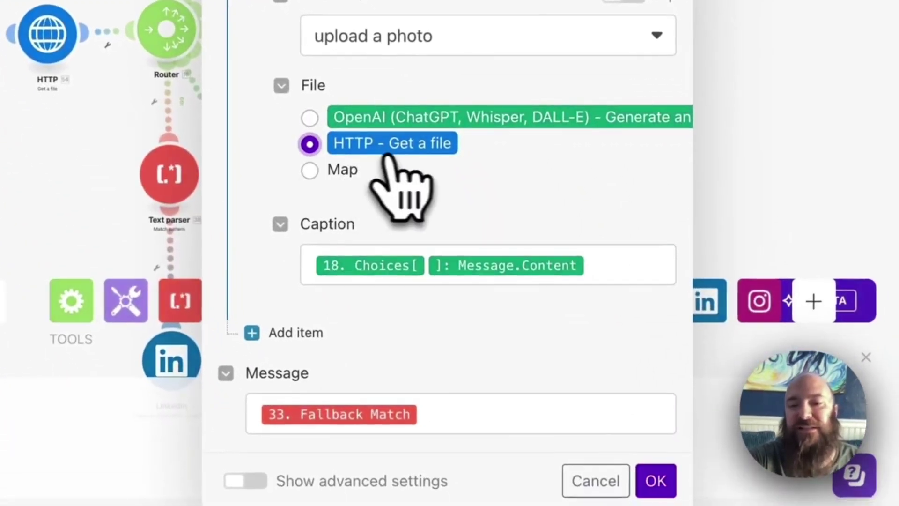
click(656, 480)
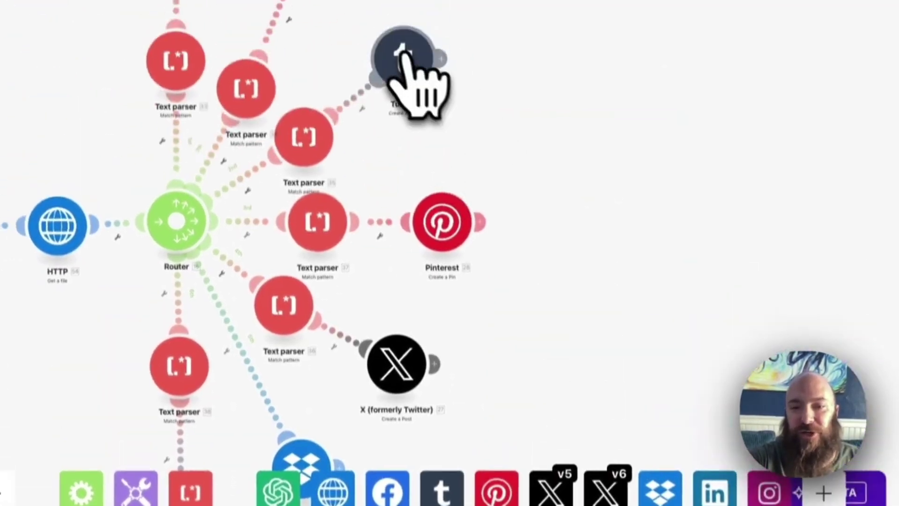
click(403, 56)
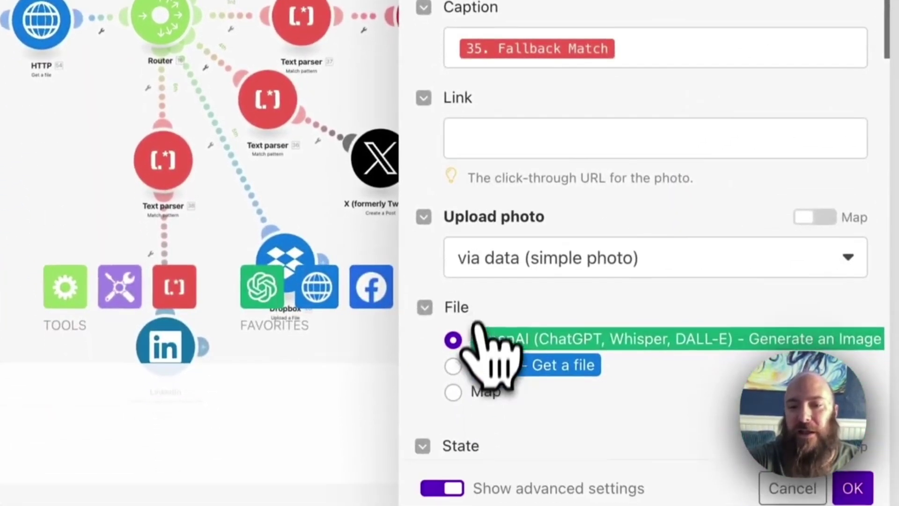
click(452, 347)
click(851, 467)
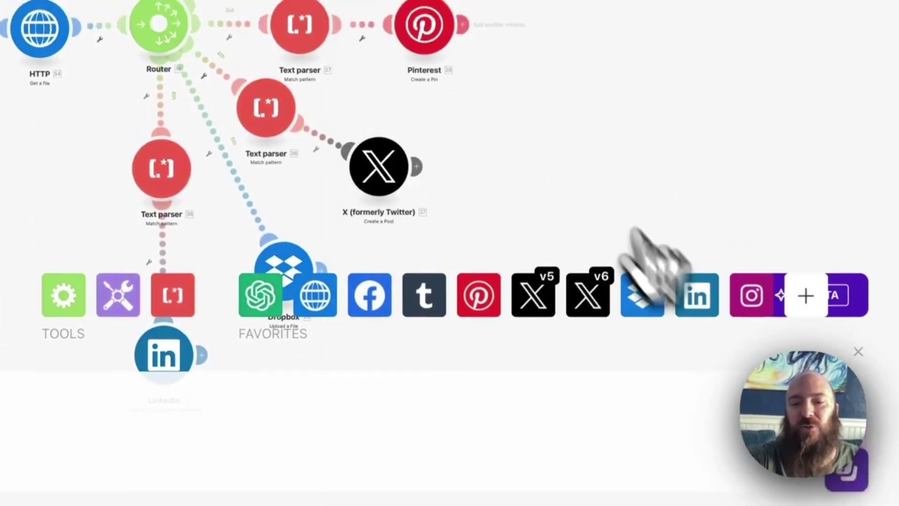
Detach the X Create a Post module from its text parser and add an X (formerly Twitter) v5 Upload a Media module there
click(374, 138)
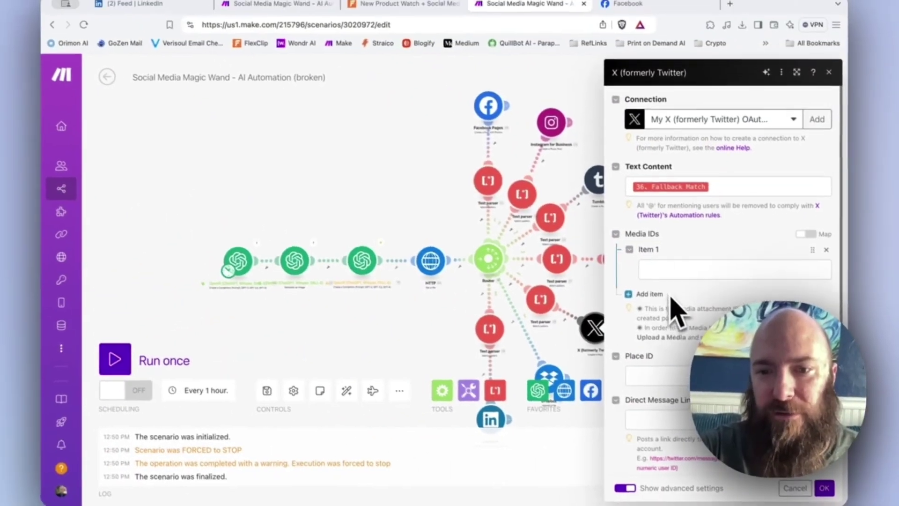
click(564, 287)
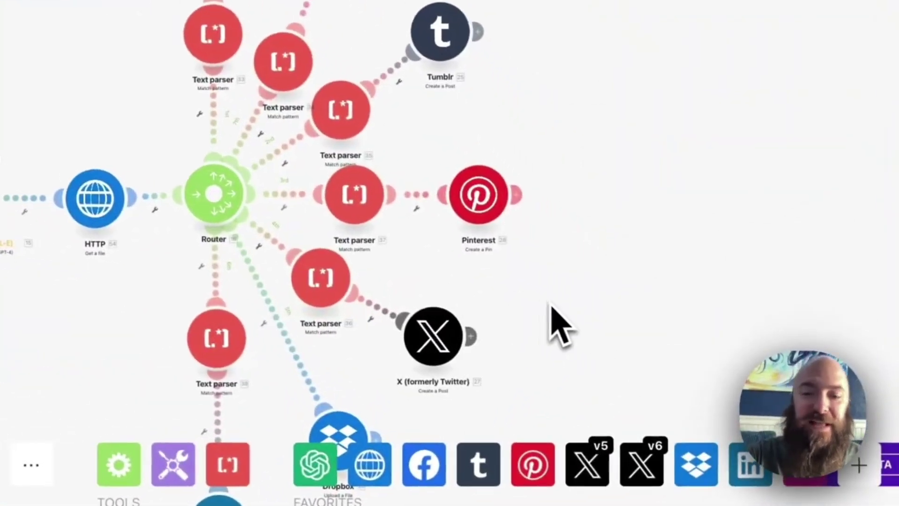
drag(559, 326, 537, 195)
click(411, 272)
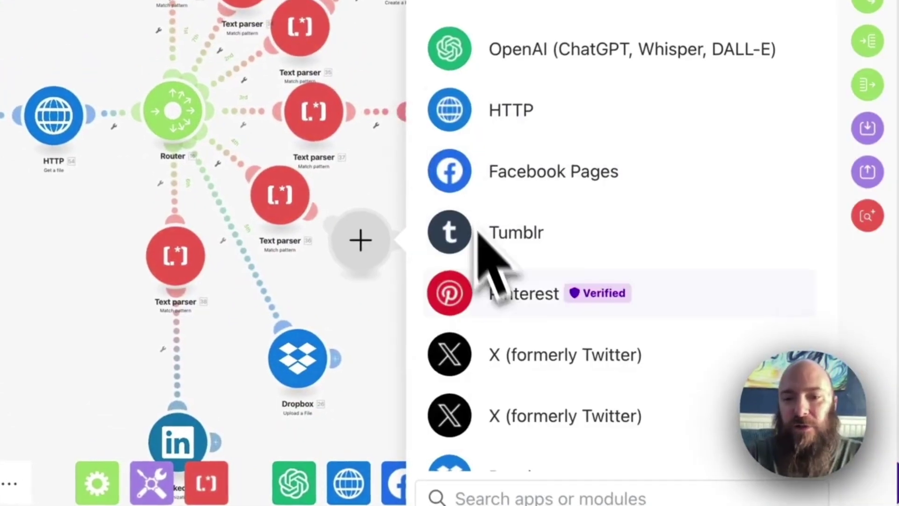
click(526, 412)
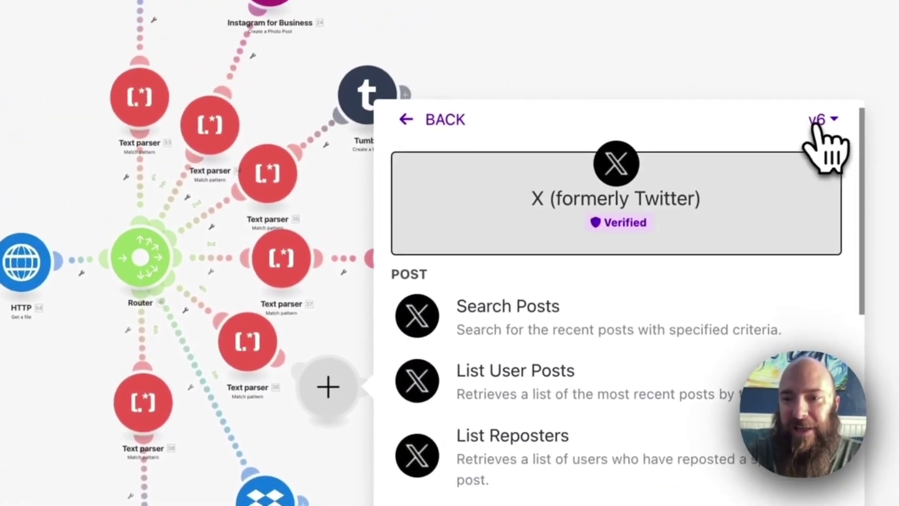
click(822, 125)
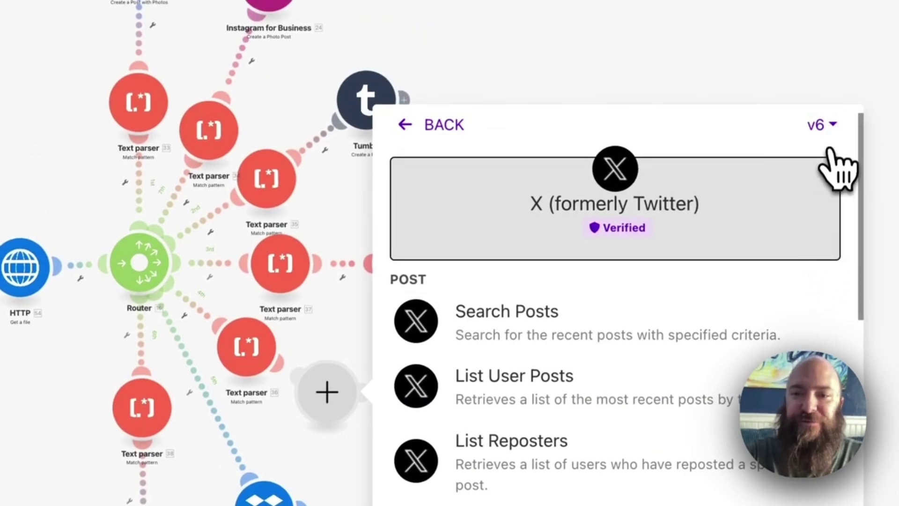
click(827, 131)
click(817, 205)
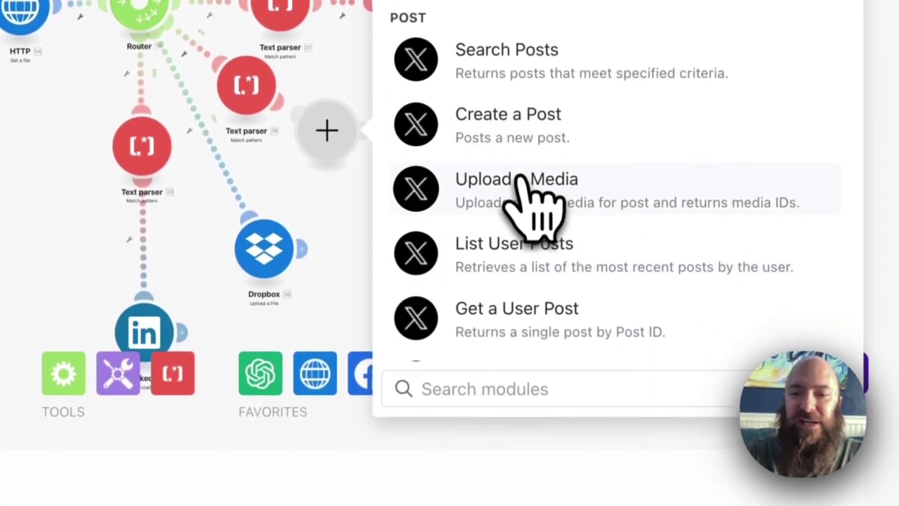
click(534, 190)
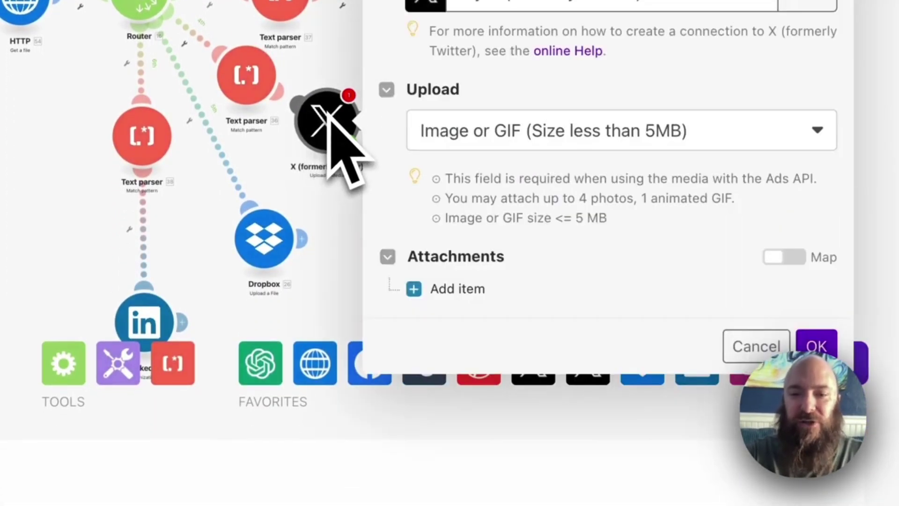
Add an attachment from HTTP - Get a file to the Upload a Media module and link it to the X Create a Post module
click(441, 289)
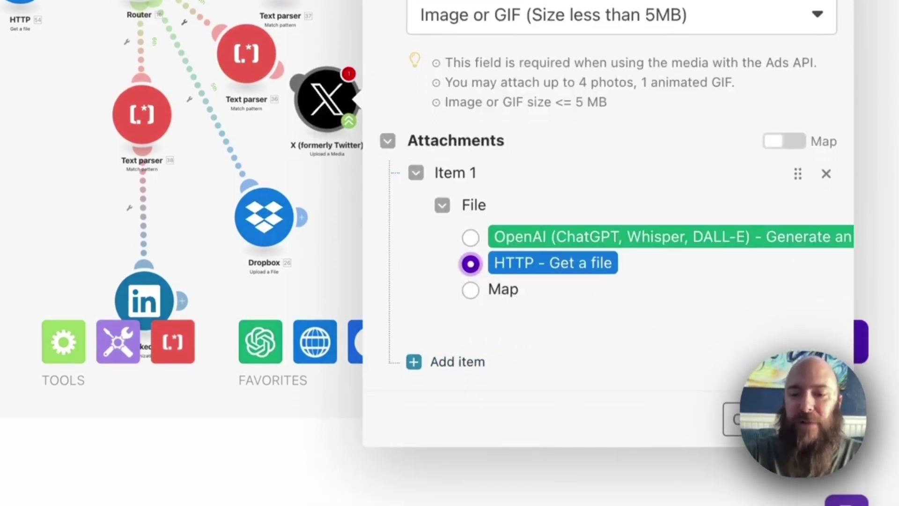
click(814, 440)
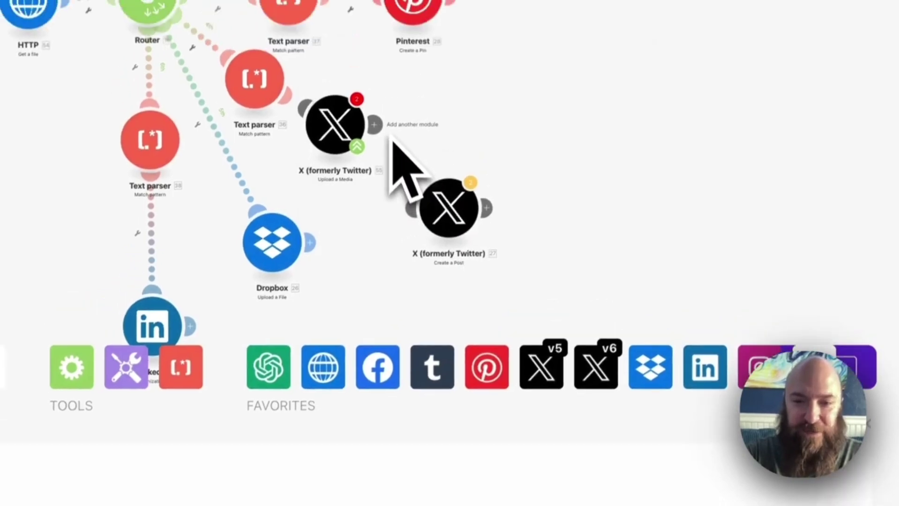
drag(367, 73, 432, 159)
drag(331, 77, 351, 89)
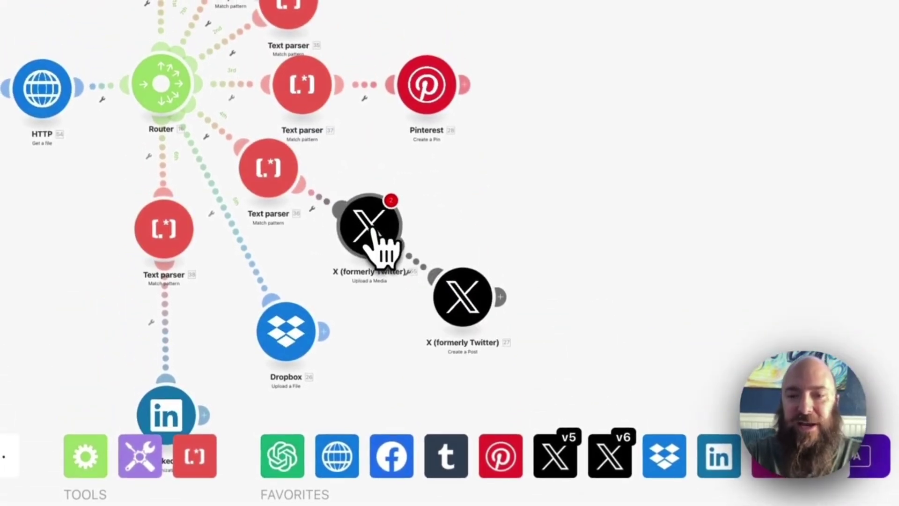
Map Item 1 of Media IDs in the X Create a Post module to the Upload a Media module's Media IDs[] value
click(441, 276)
scroll(515, 323, down, 9)
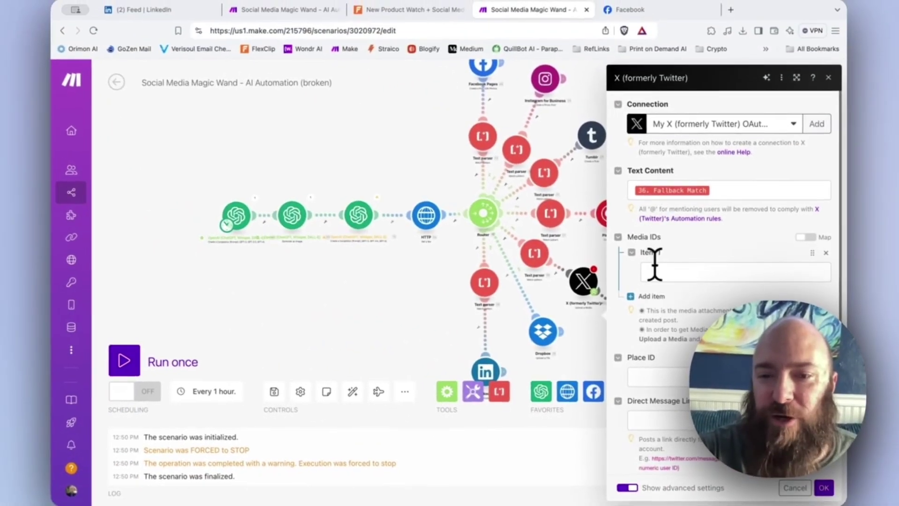
click(655, 270)
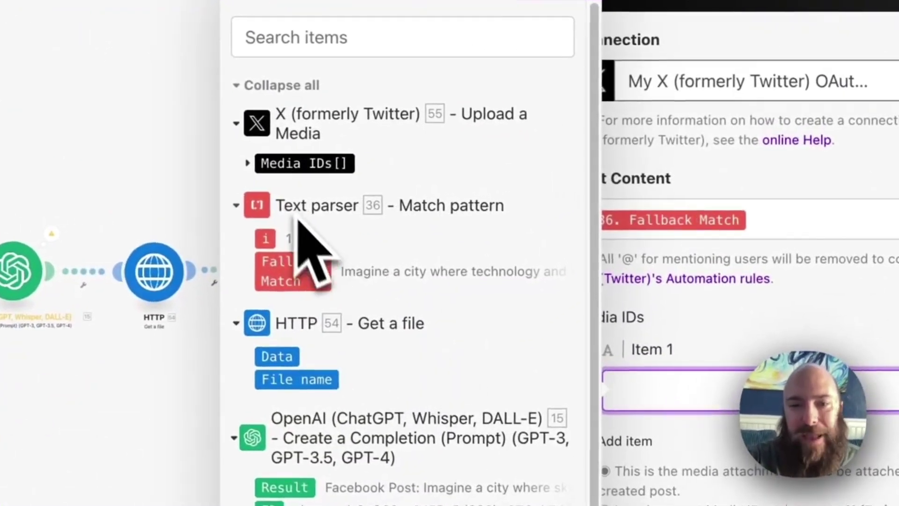
click(248, 163)
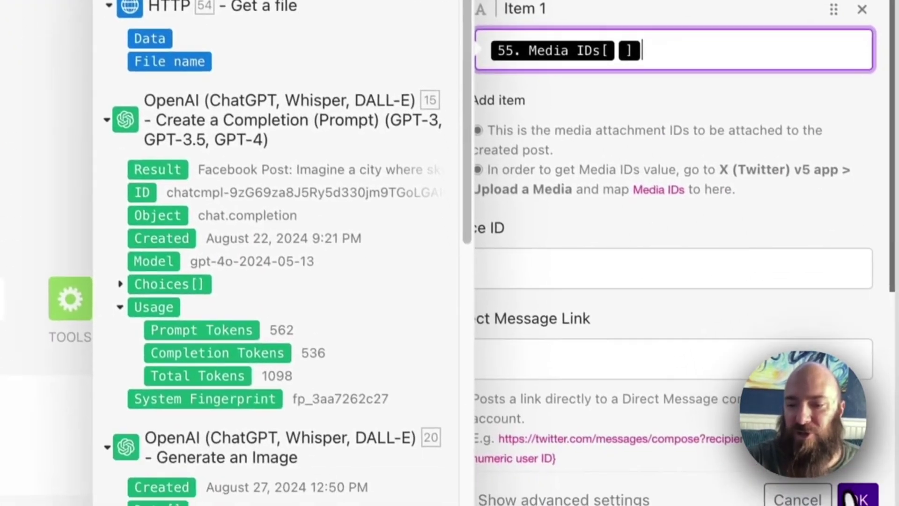
click(849, 498)
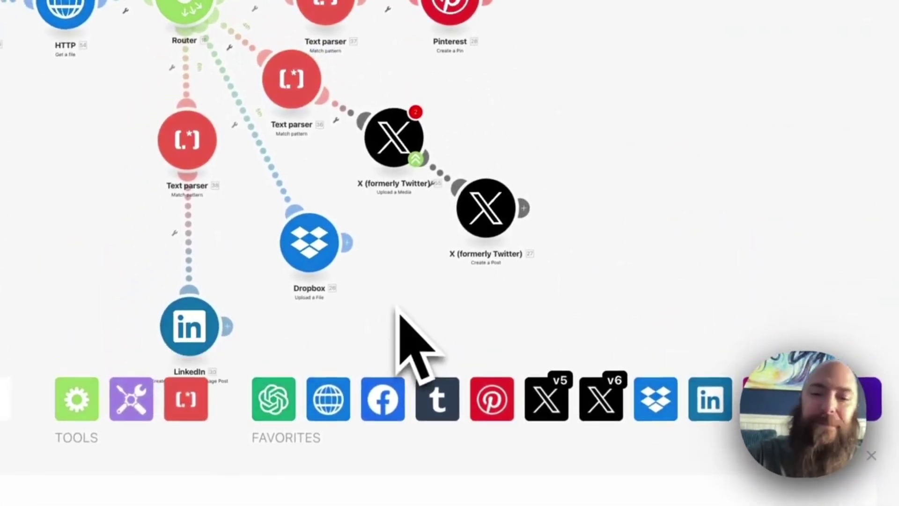
Set the file source to HTTP - Get a file in both the Dropbox upload and the LinkedIn image post modules
click(309, 236)
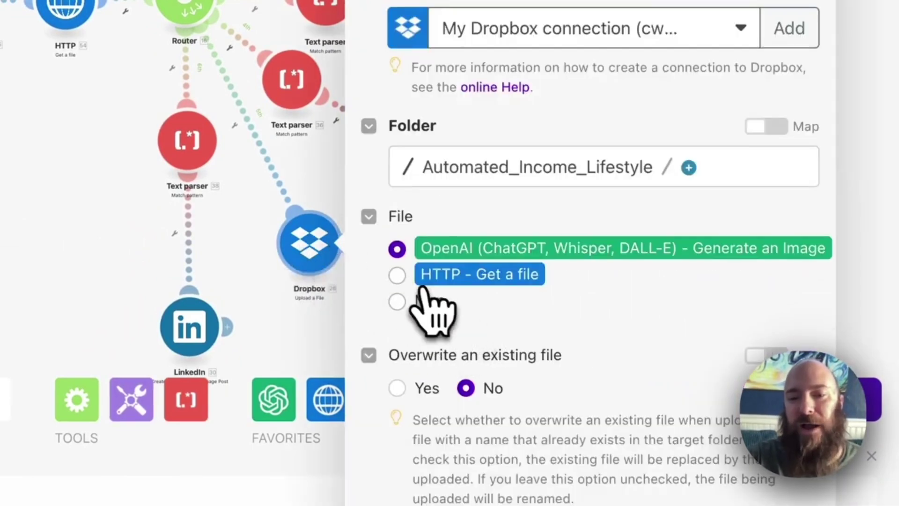
click(429, 278)
click(797, 436)
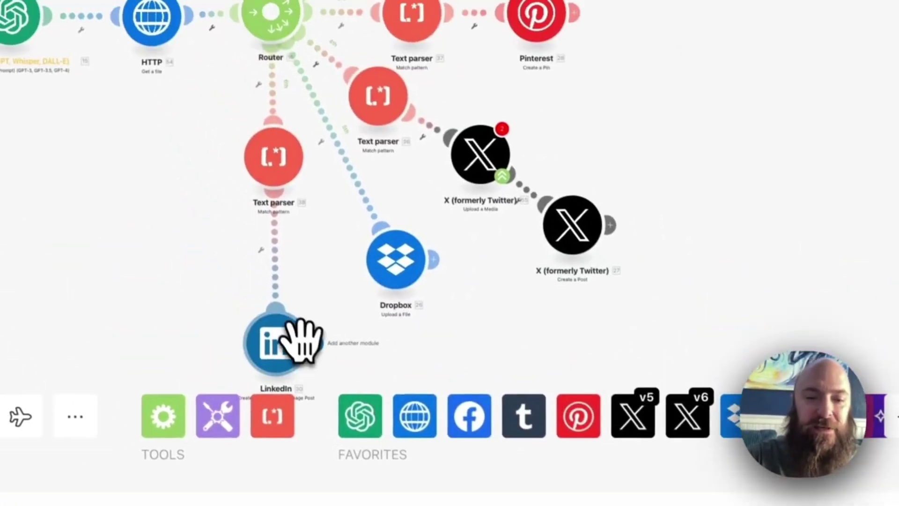
click(304, 342)
click(245, 312)
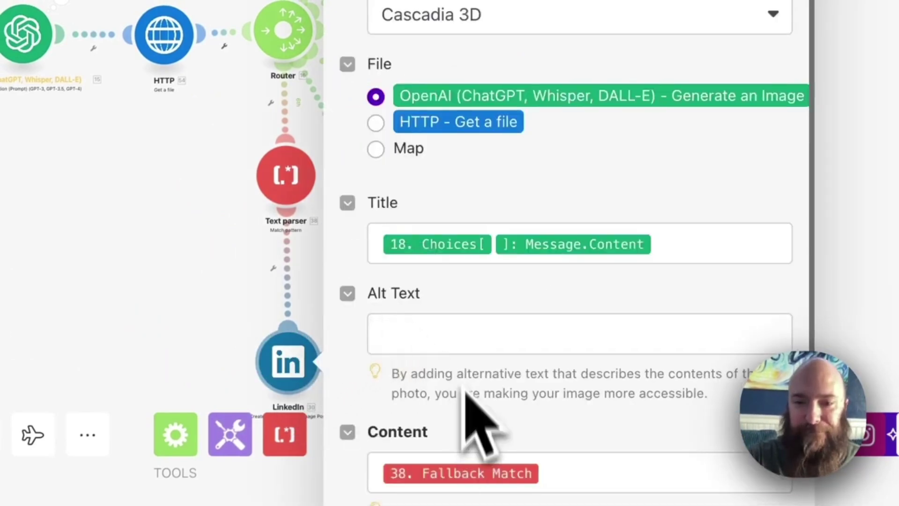
click(375, 122)
click(693, 484)
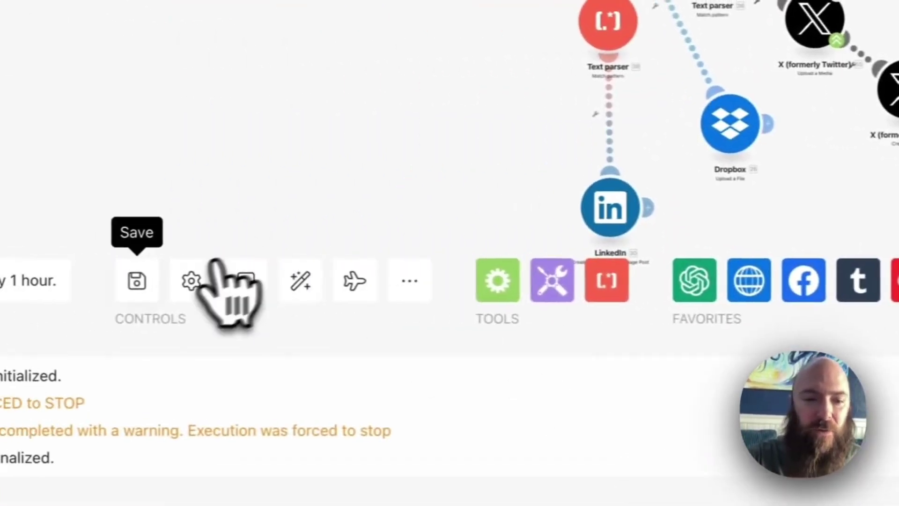
Try to save the scenario and reconfirm the attachment settings of the X Upload a Media module
click(218, 279)
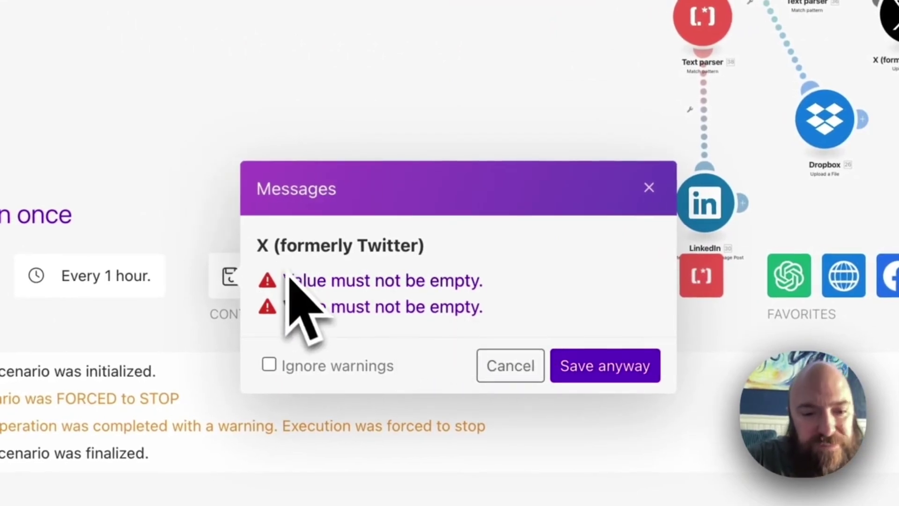
click(510, 366)
click(892, 16)
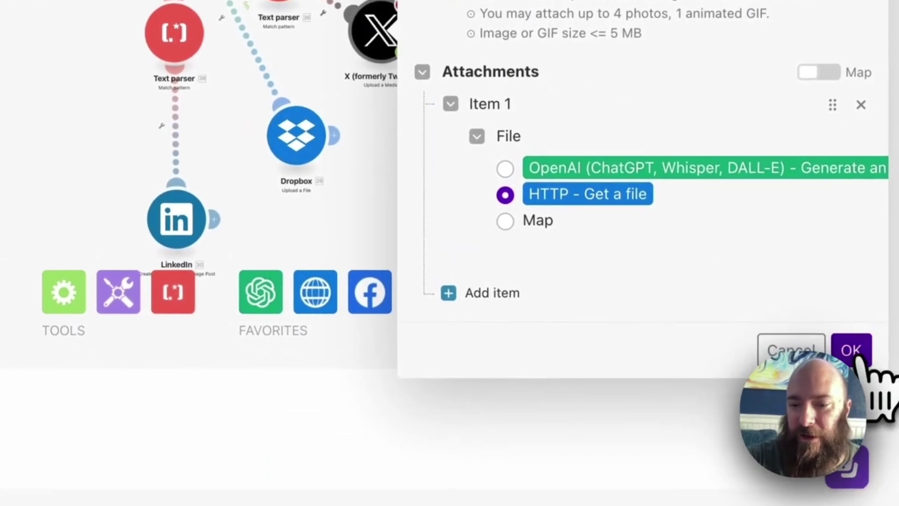
click(852, 351)
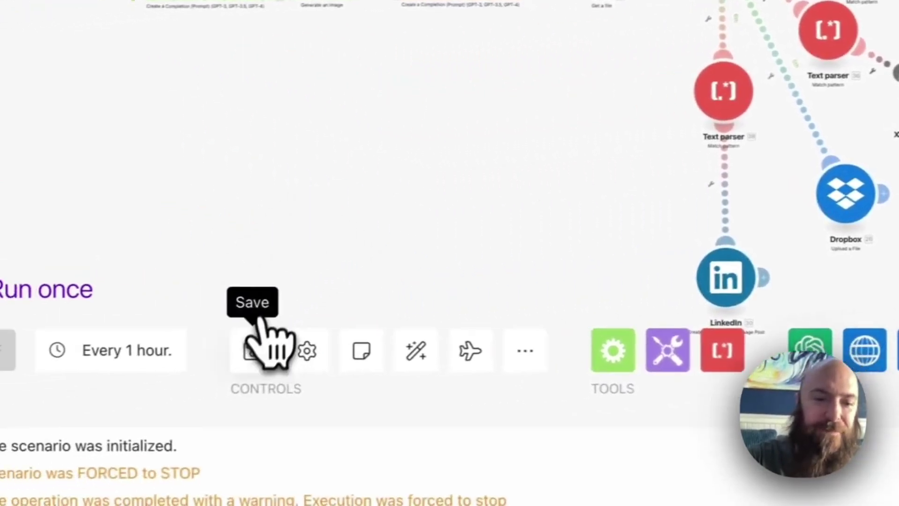
Search all scenarios for "wand" and open Social Media Magic Wand - AI Automation (Fixed)
drag(426, 157, 355, 262)
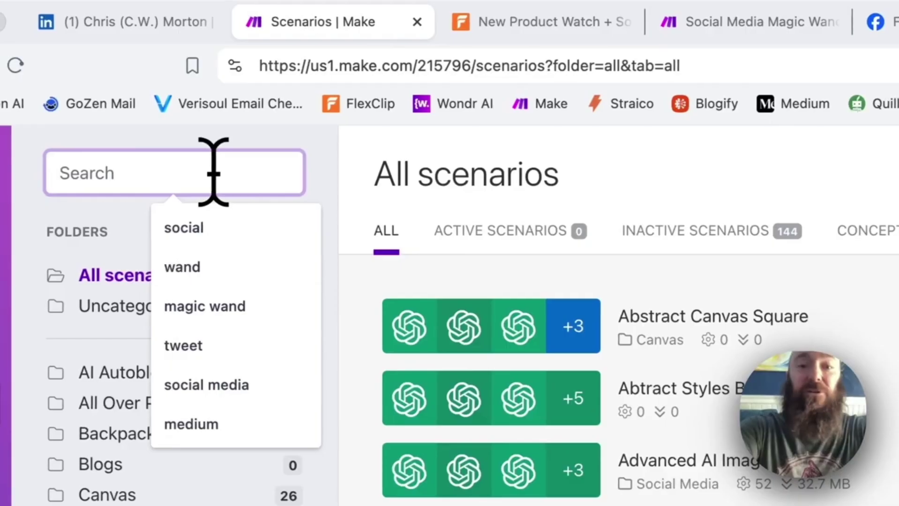
text(wand)
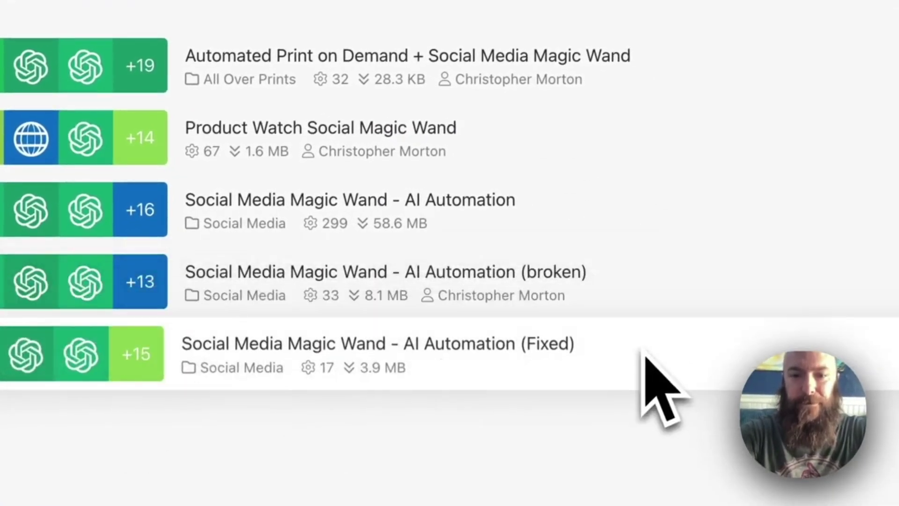
click(589, 364)
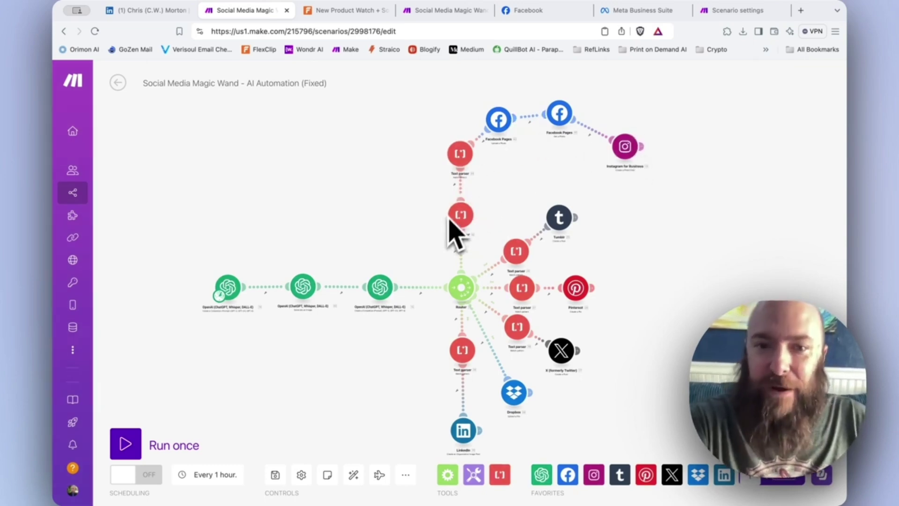
Review the match patterns and advanced settings of the Facebook and Instagram text parser modules
click(460, 153)
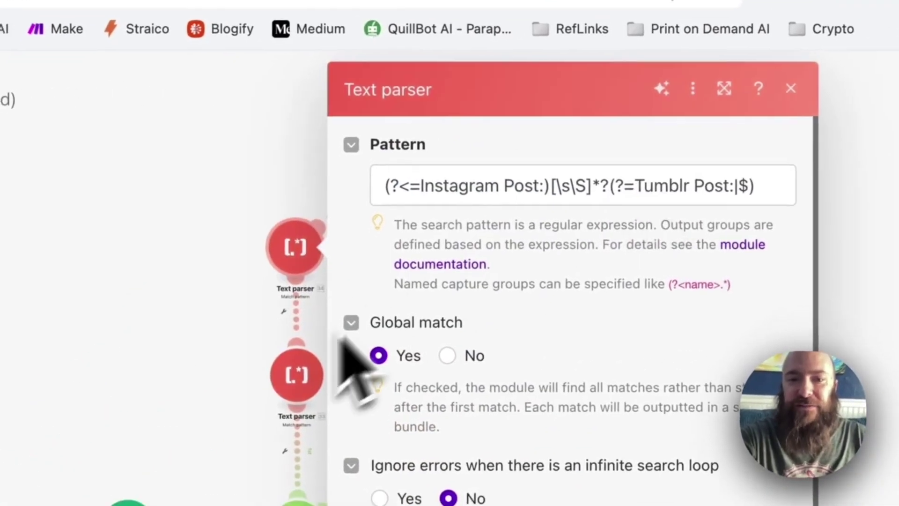
click(296, 397)
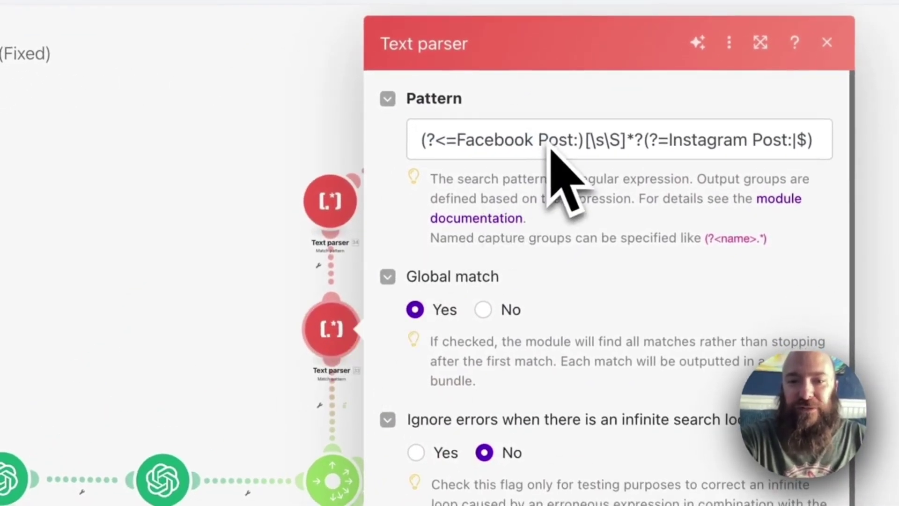
click(336, 216)
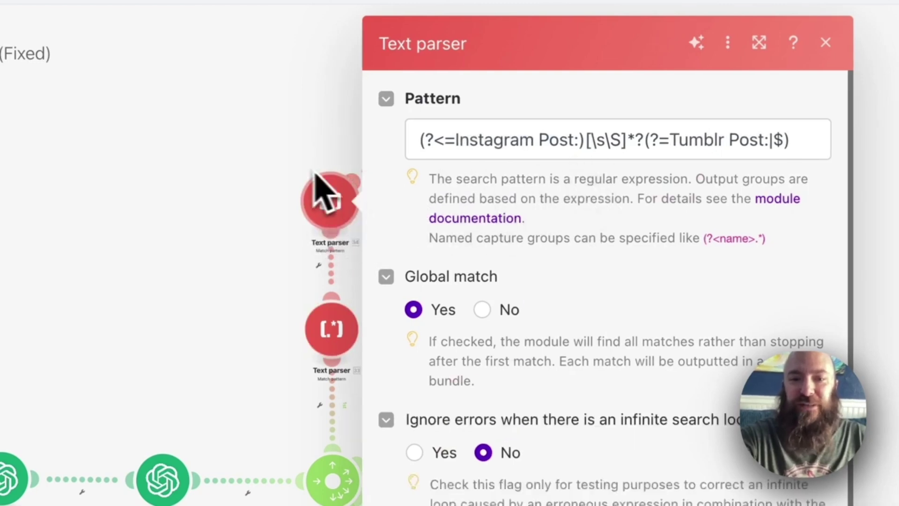
click(296, 171)
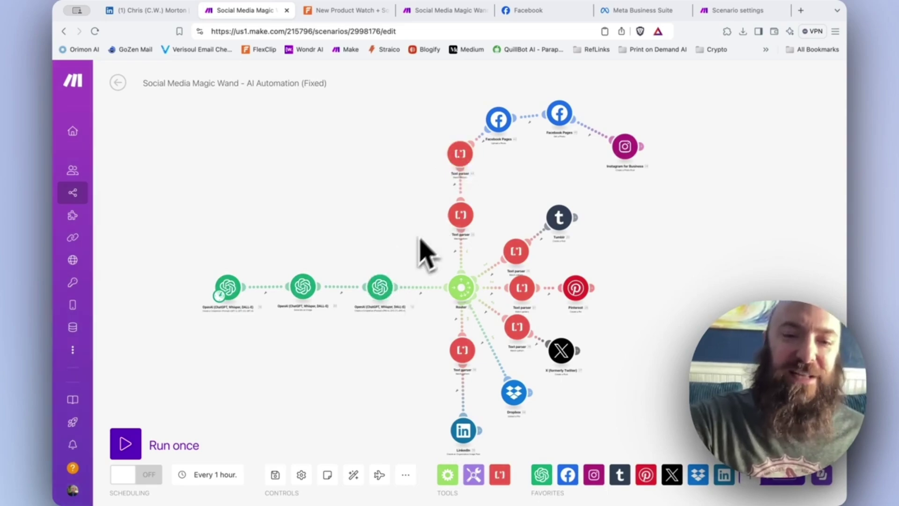
click(460, 155)
scroll(572, 422, down, 5)
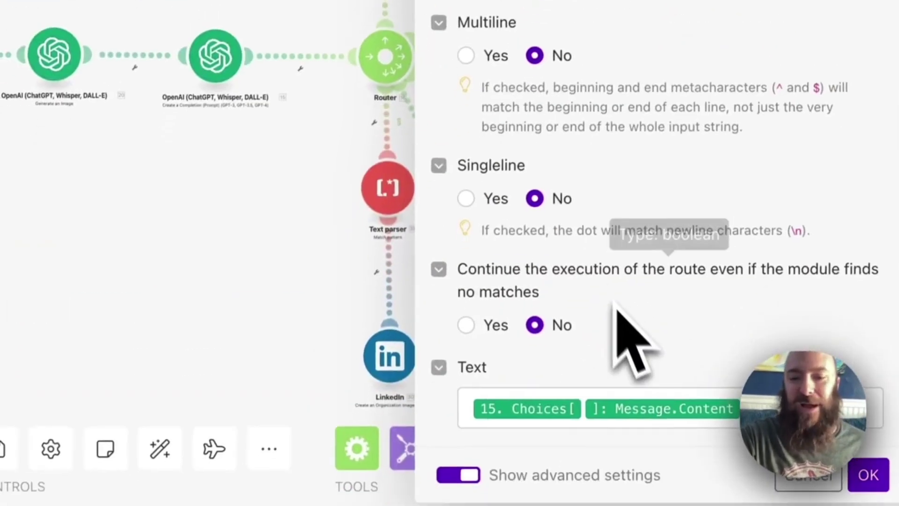
click(330, 299)
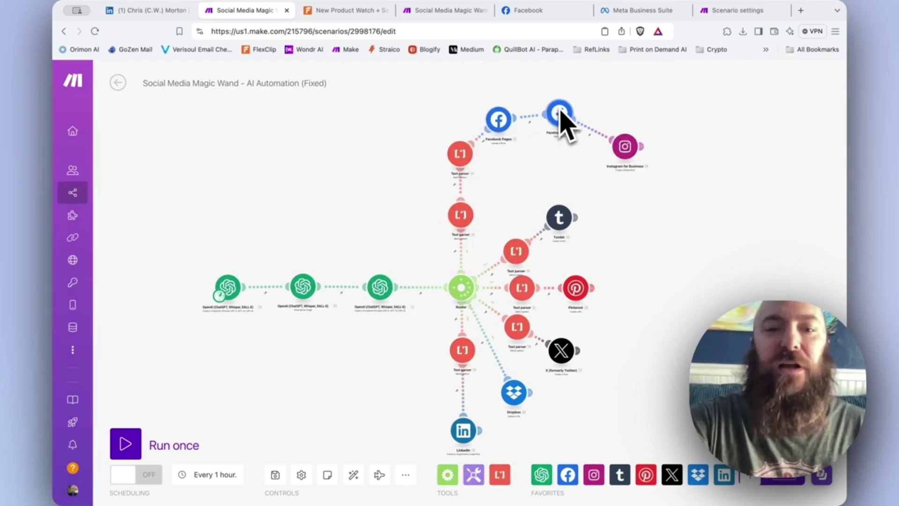
Examine the Photo ID mapping in the Facebook Pages Get a Photo module and the Photo URL mapping in the Instagram module
scroll(569, 148, up, 5)
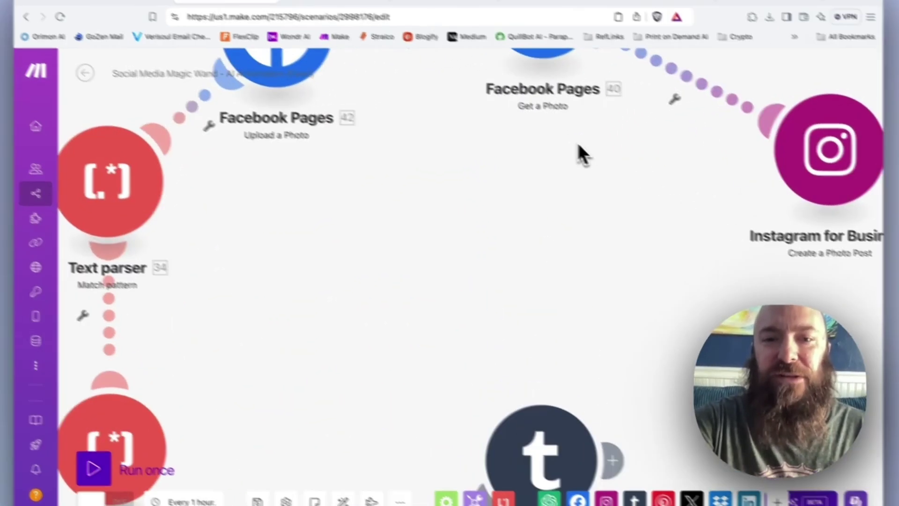
drag(568, 150, 513, 316)
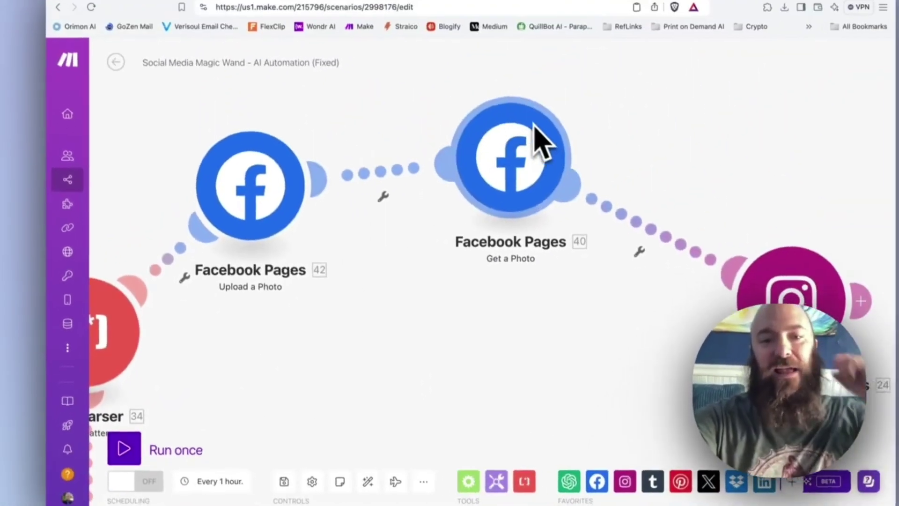
click(511, 183)
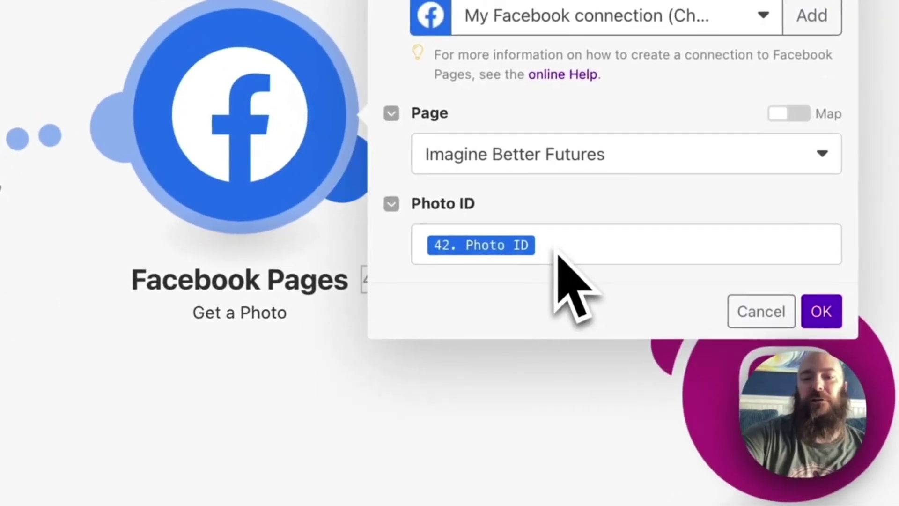
click(542, 370)
click(783, 419)
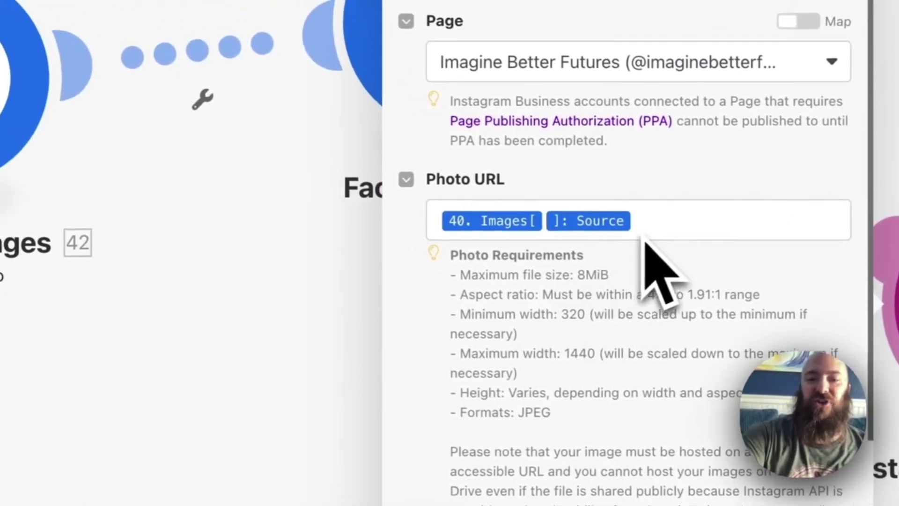
click(312, 222)
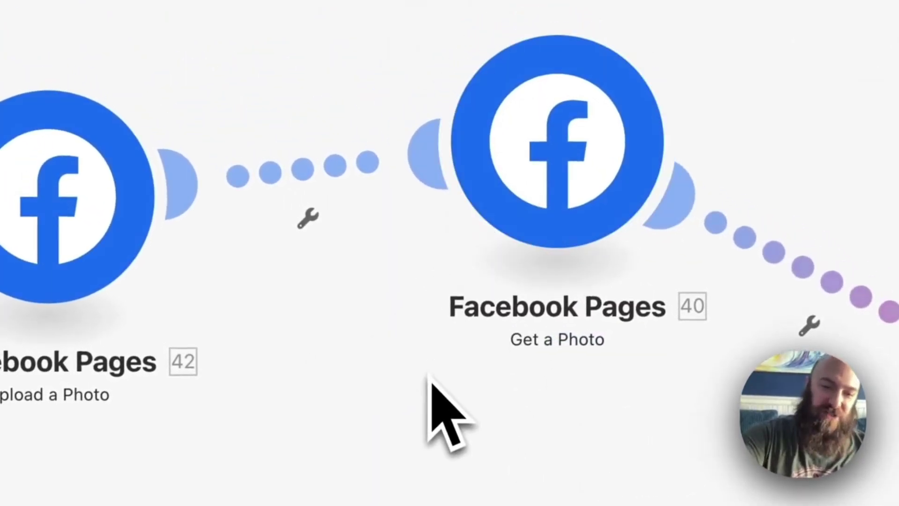
scroll(430, 380, down, 4)
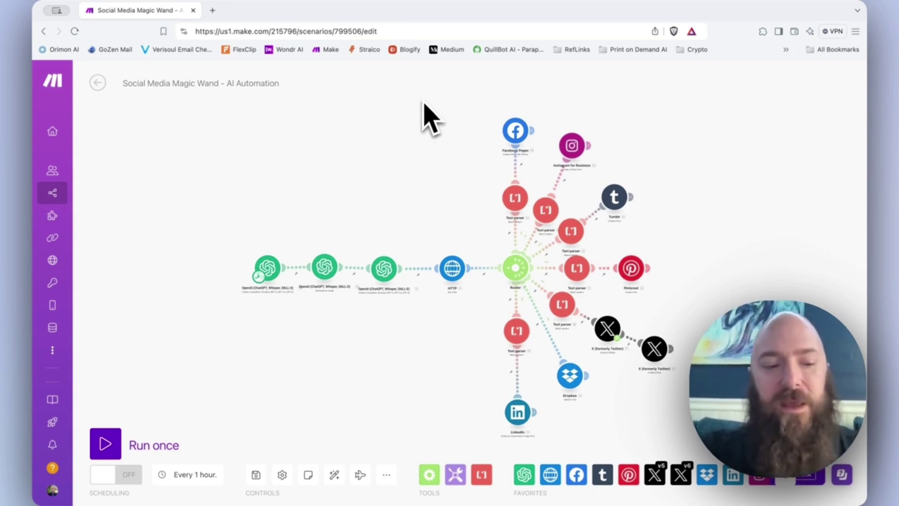
Copy the HTTP module, the router and all its social media branches from the original scenario, and return to the scenario list
drag(424, 103, 635, 395)
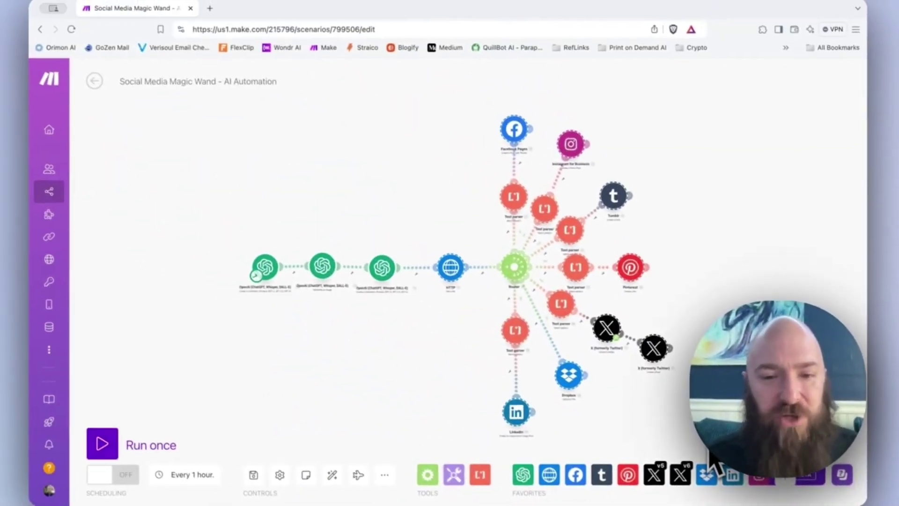
right_click(566, 310)
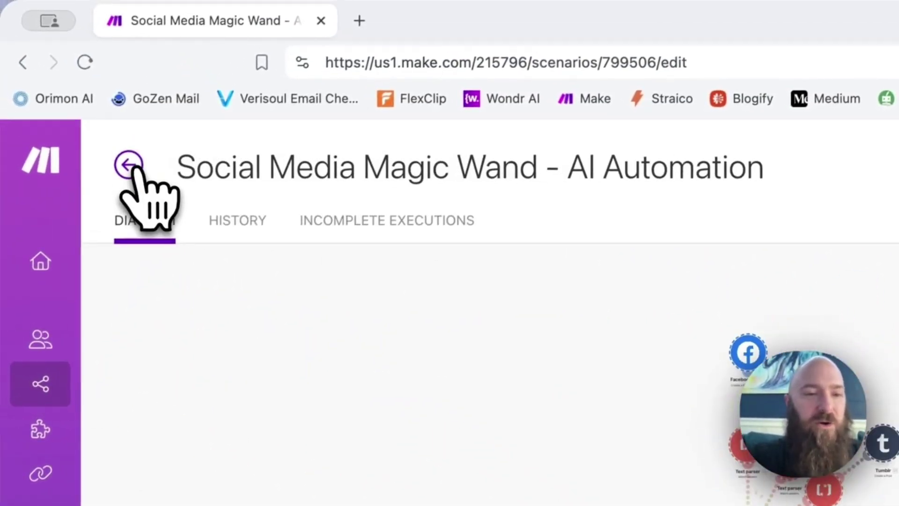
click(129, 164)
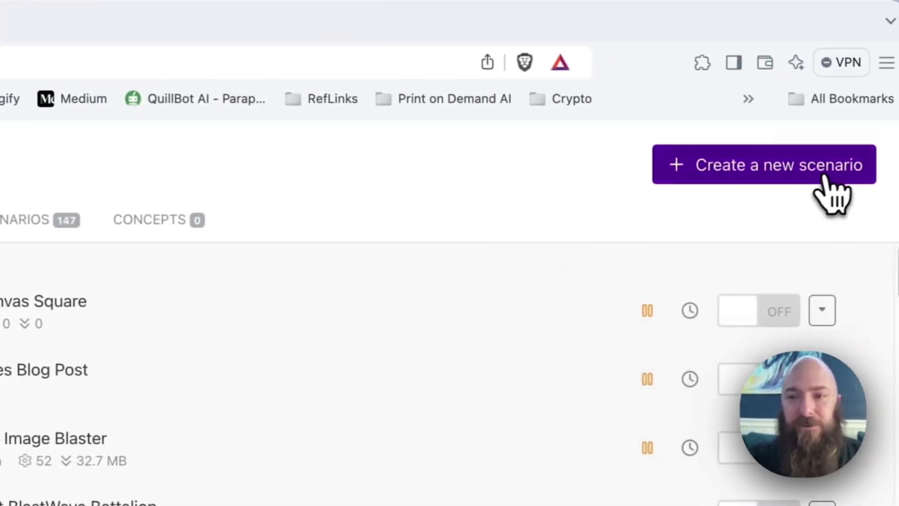
Create a new scenario and paste the copied modules into it, allowing the site to read the clipboard
click(881, 171)
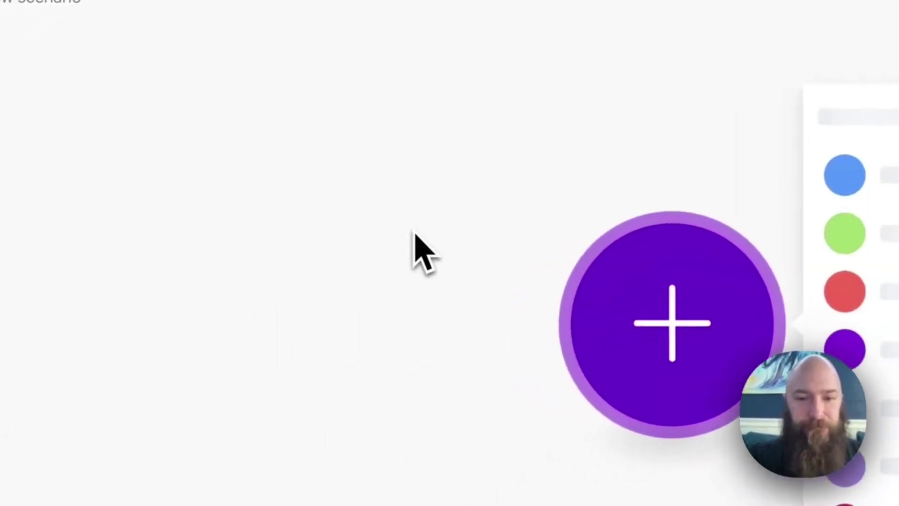
click(386, 230)
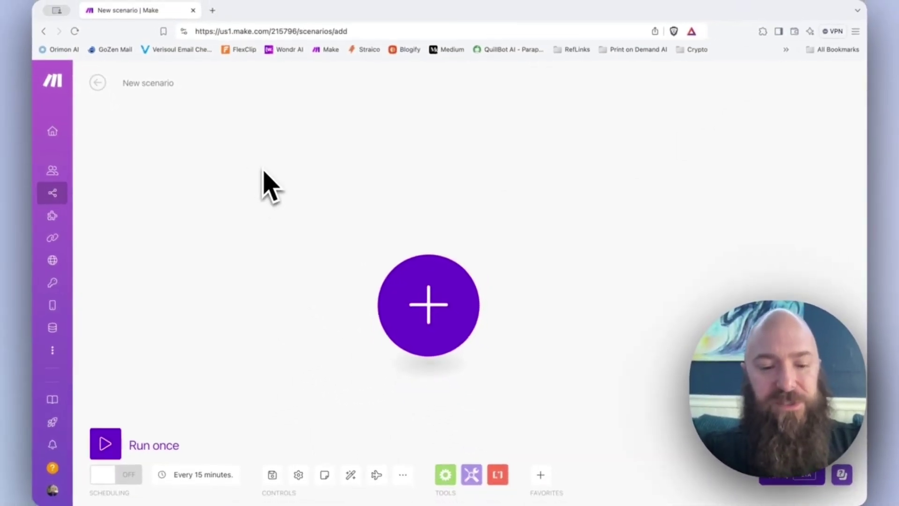
key(ctrl+v)
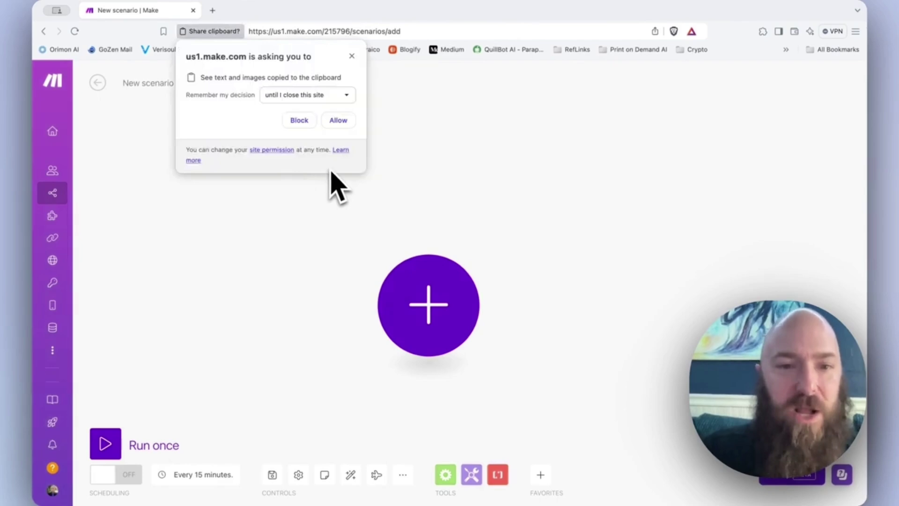
click(340, 123)
Shift the pasted modules to the right on the canvas and place the empty starting module to the left of HTTP
scroll(517, 224, down, 10)
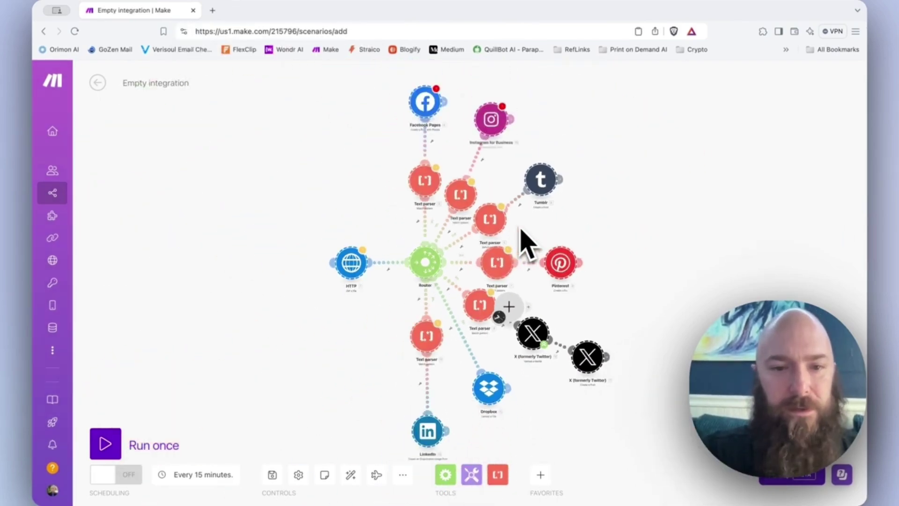
drag(442, 260, 635, 264)
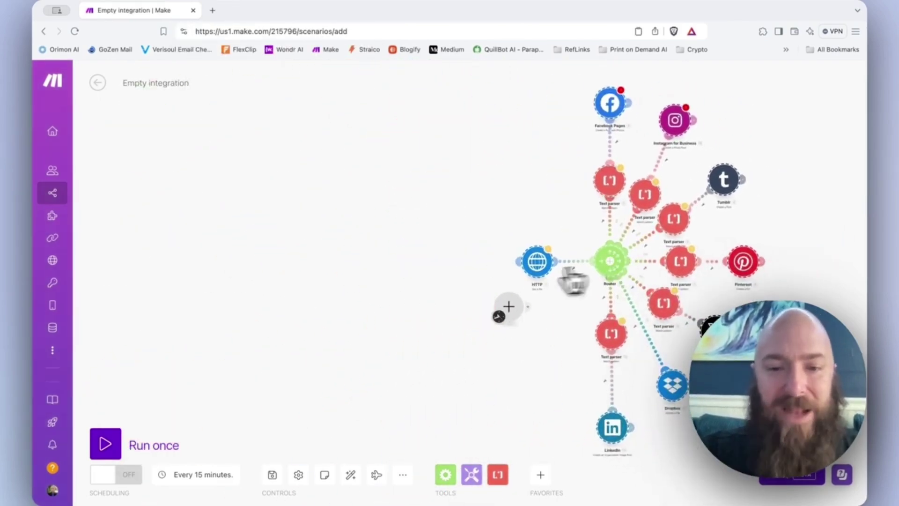
drag(508, 314, 389, 265)
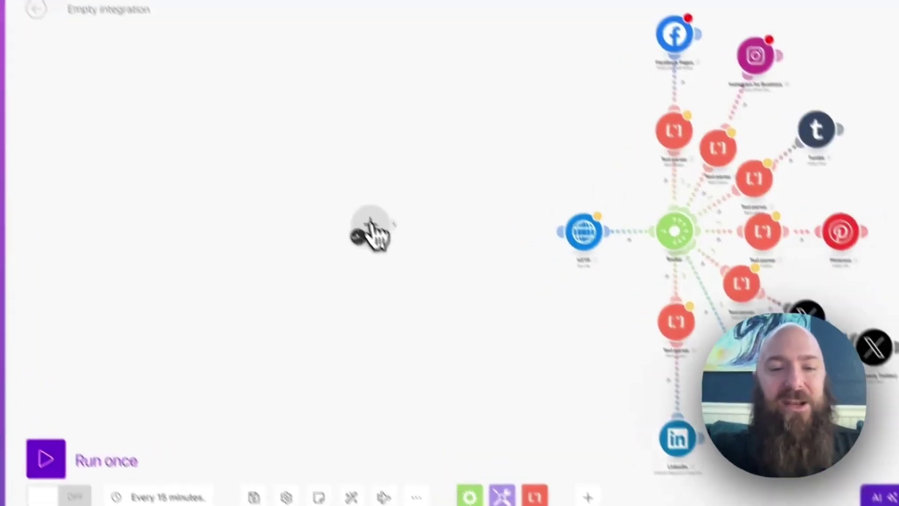
Set the empty starting module to the Shopify Watch Products trigger
click(366, 255)
text(shopify)
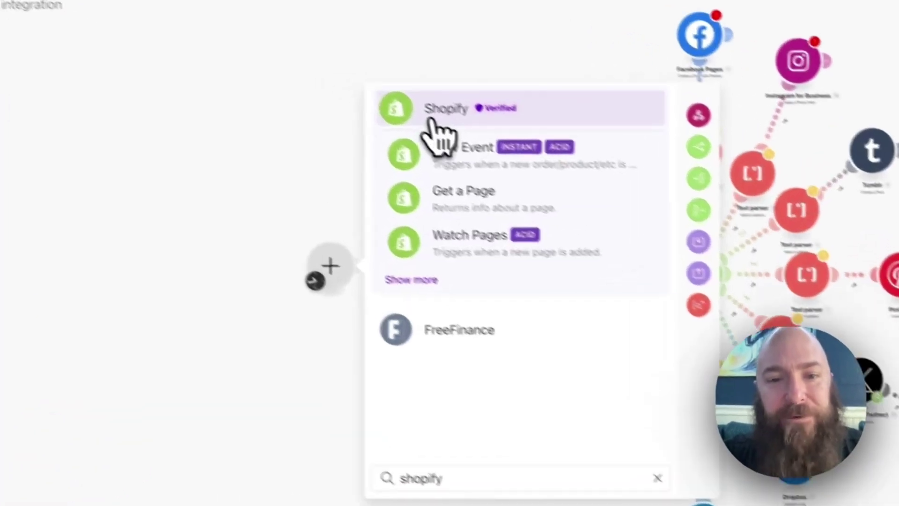
click(440, 154)
click(453, 393)
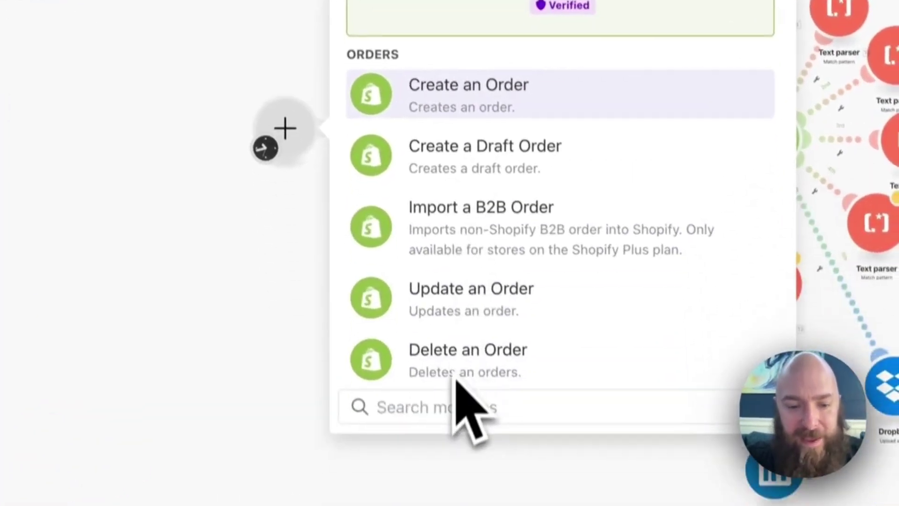
text(watch)
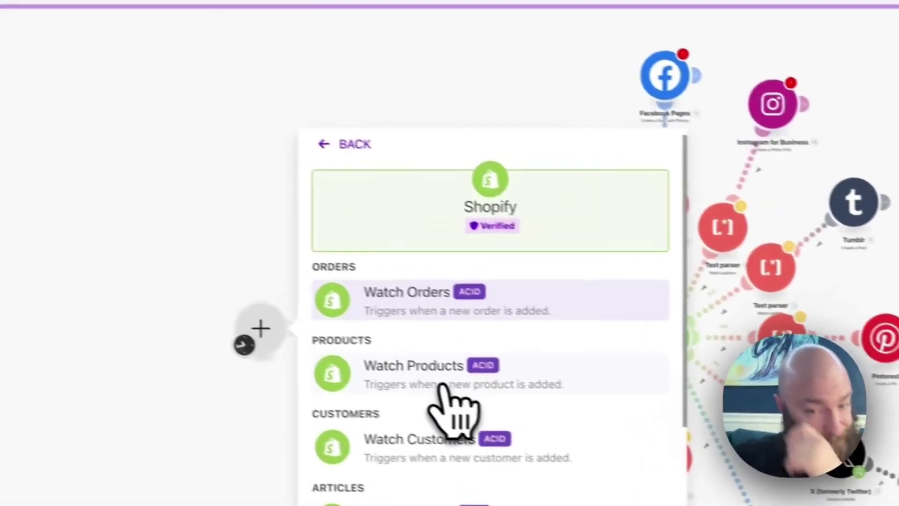
click(477, 288)
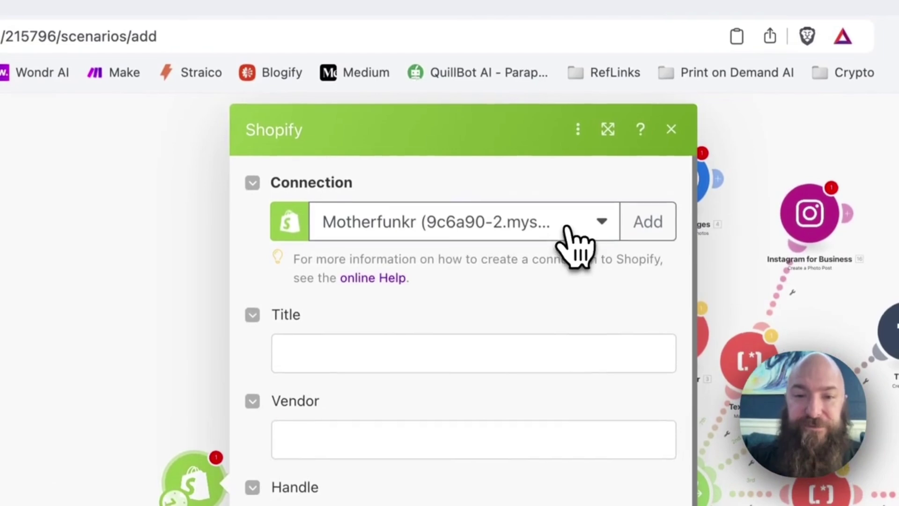
Choose My Shopify connection as the connection of the Watch Products trigger
click(559, 106)
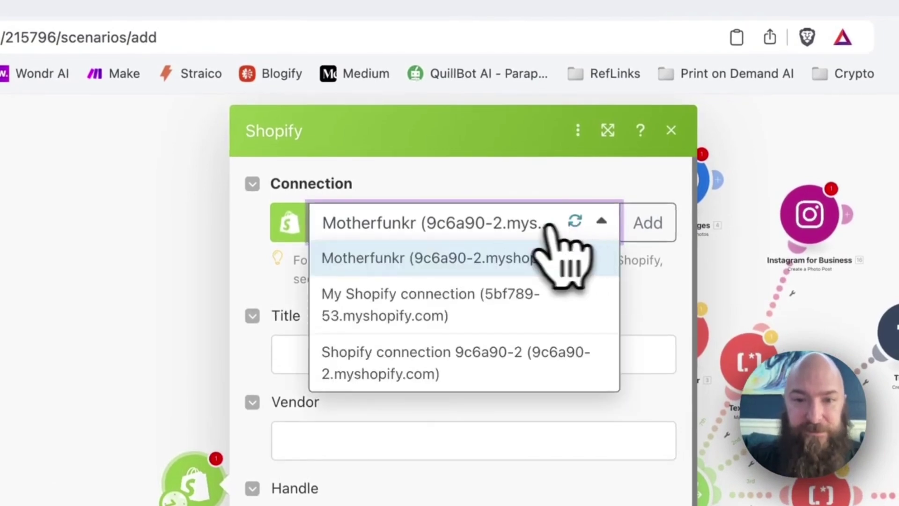
click(393, 300)
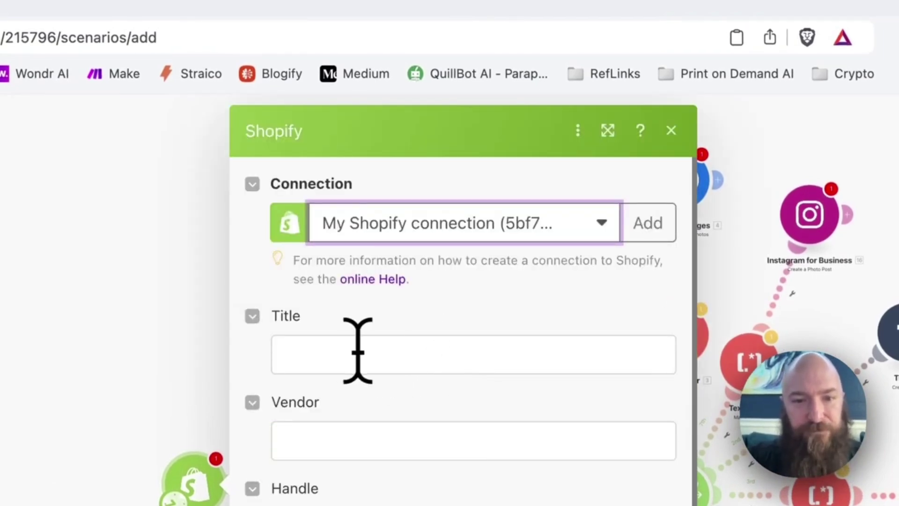
click(358, 349)
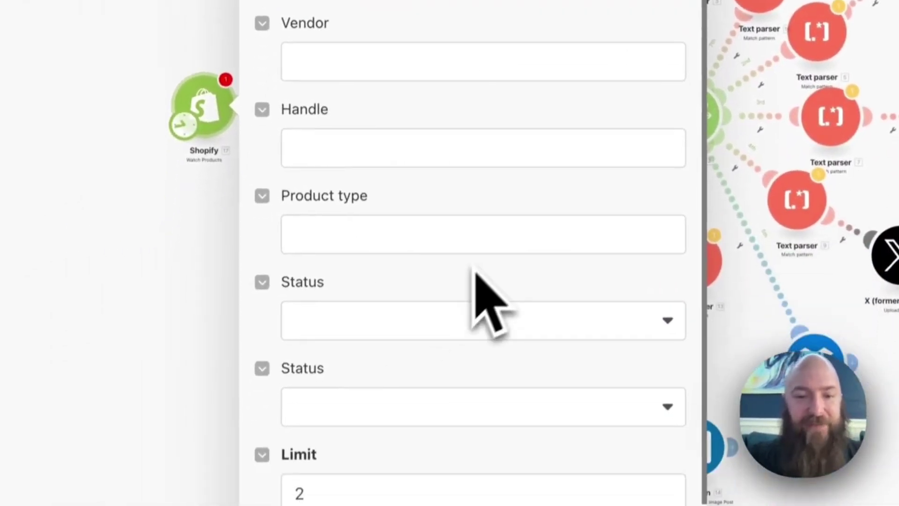
Set the Watch Products statuses to Active and Published and the limit to 1, and save the module settings
click(431, 322)
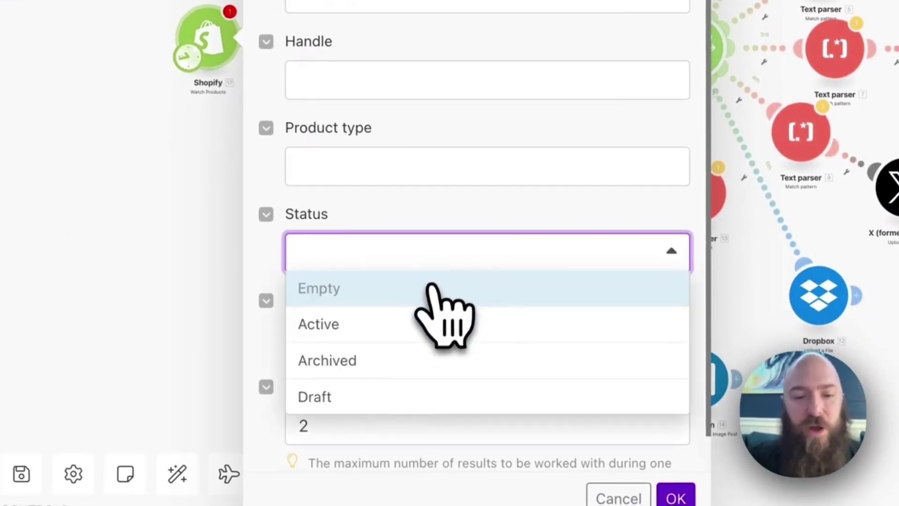
click(426, 324)
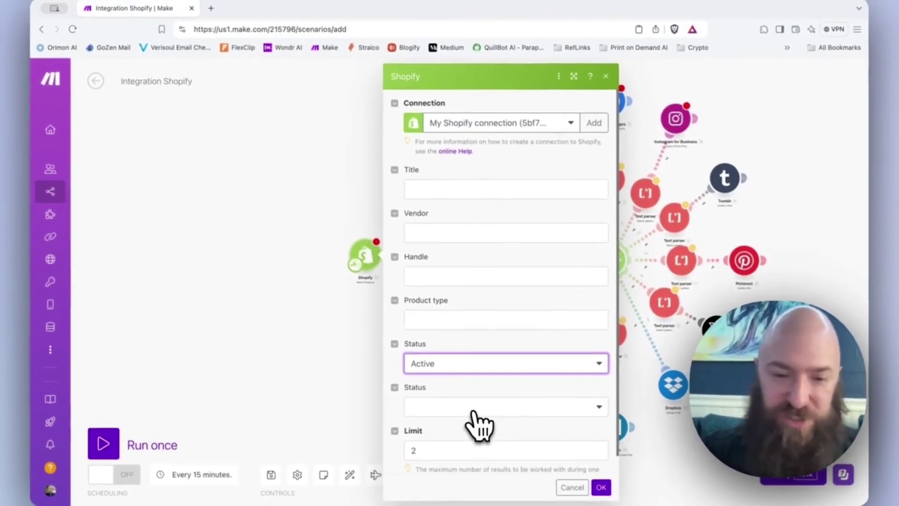
click(474, 412)
click(464, 423)
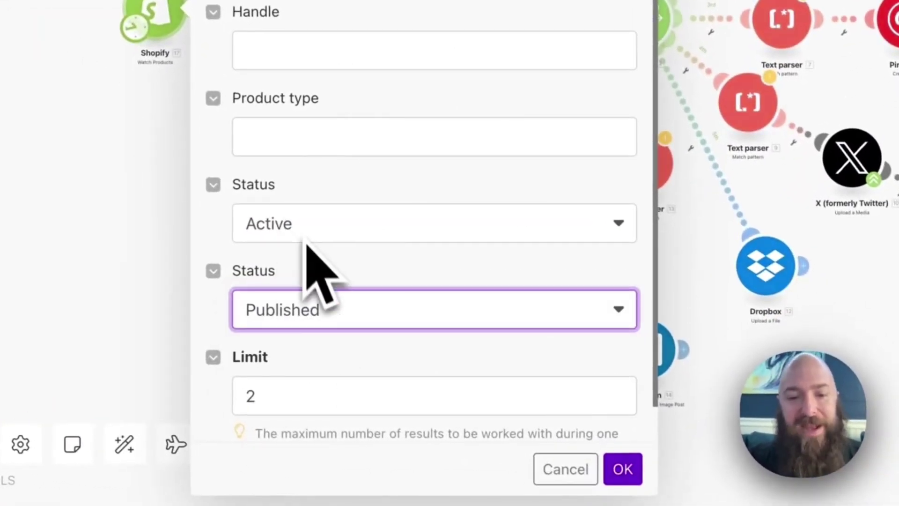
click(272, 395)
key(BackSpace)
text(1)
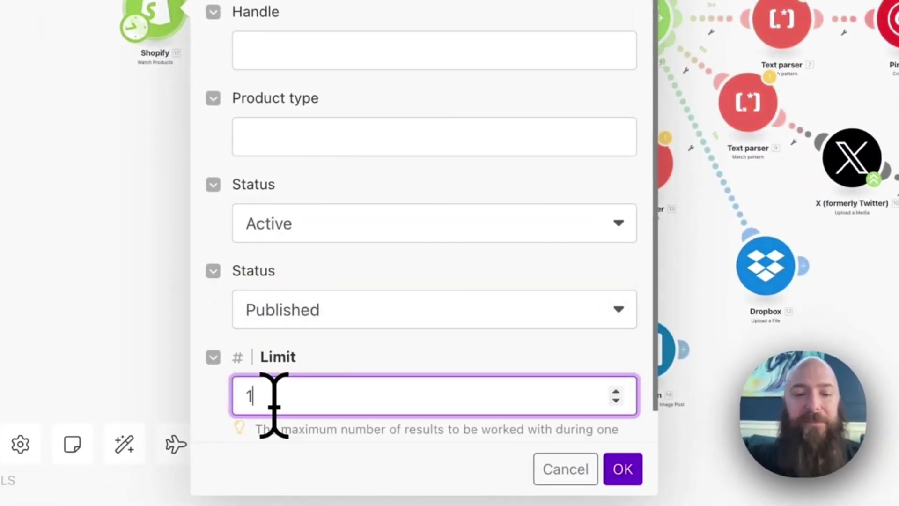
click(623, 469)
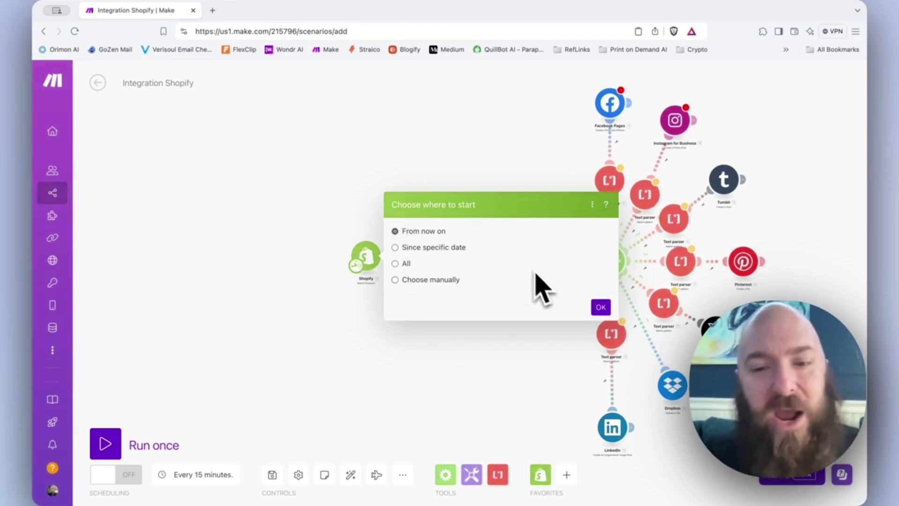
Start the Shopify trigger from now on and connect it to the HTTP Get a file module
click(601, 308)
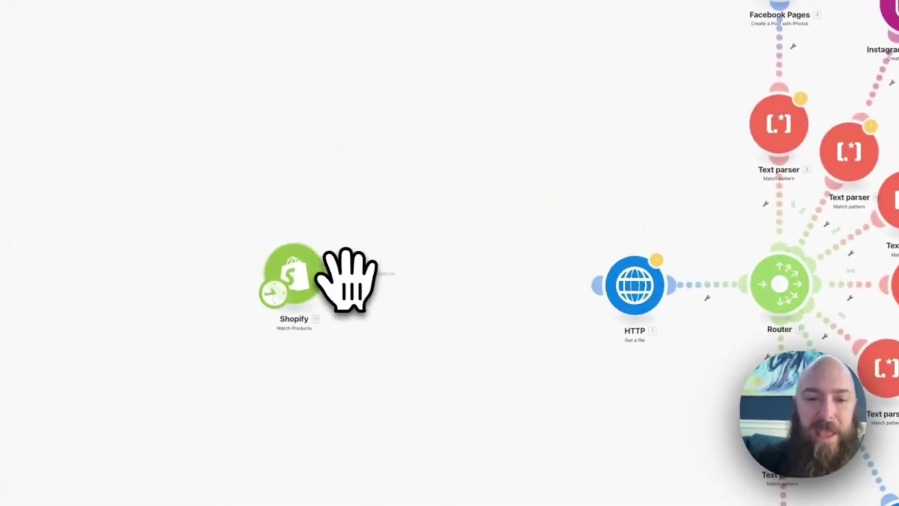
drag(337, 273, 594, 286)
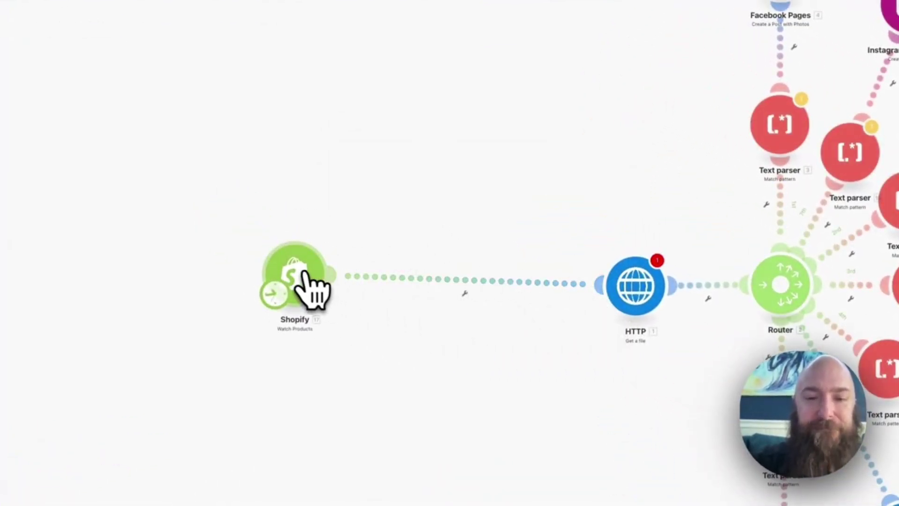
Move the Shopify trigger closer to the HTTP Get a file module, and view the WooCommerce and BigCommerce scenarios
drag(303, 274, 460, 287)
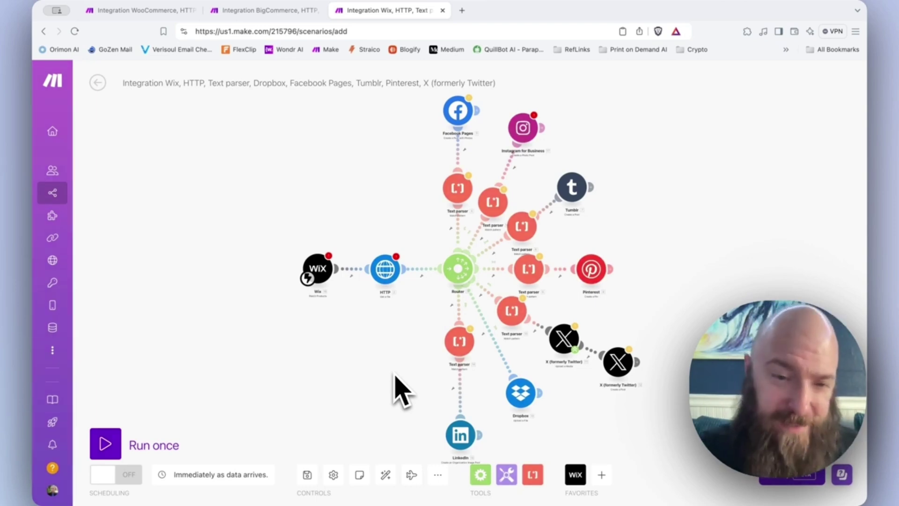
click(166, 9)
click(248, 9)
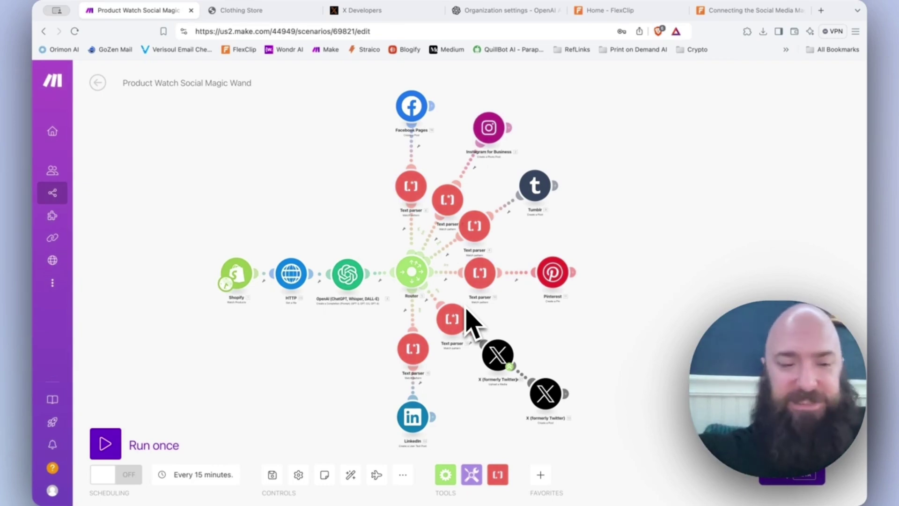
Examine the URL mapping of the HTTP module in Product Watch Social Magic Wand and expand the Shopify Images[] fields
click(292, 275)
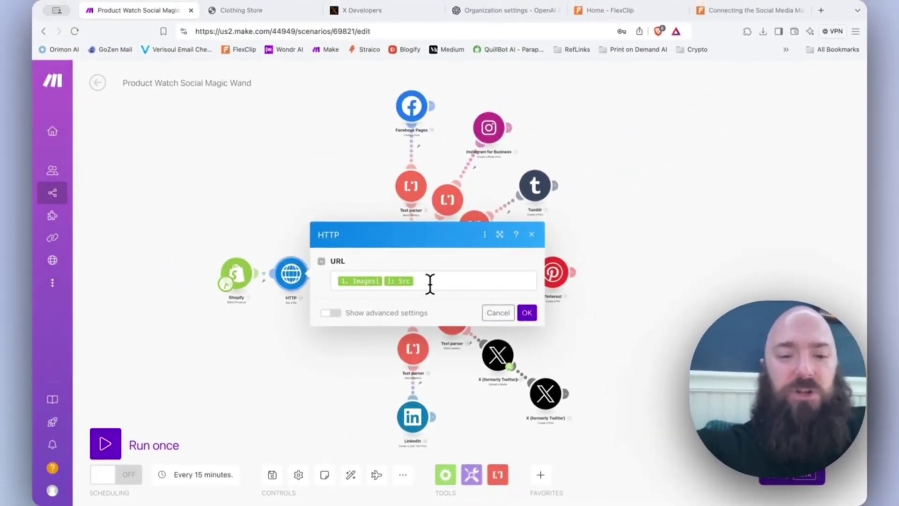
click(430, 284)
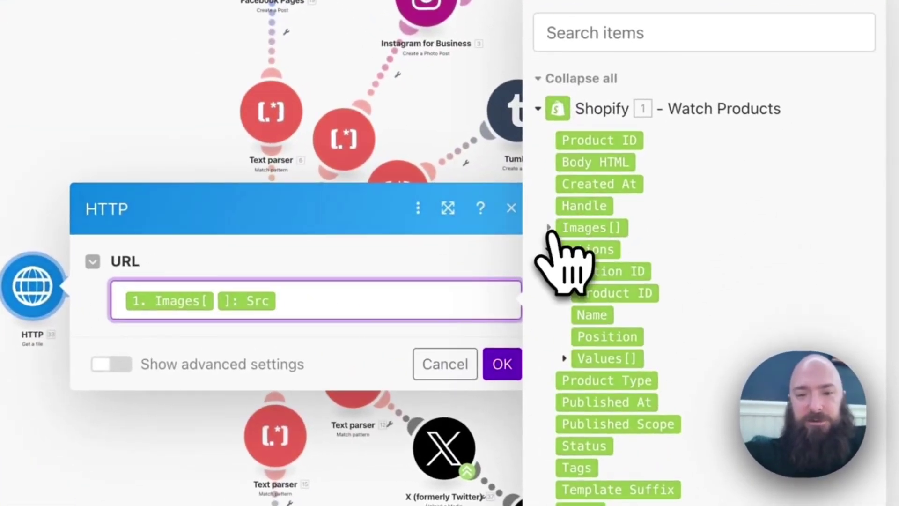
click(549, 228)
scroll(552, 251, down, 2)
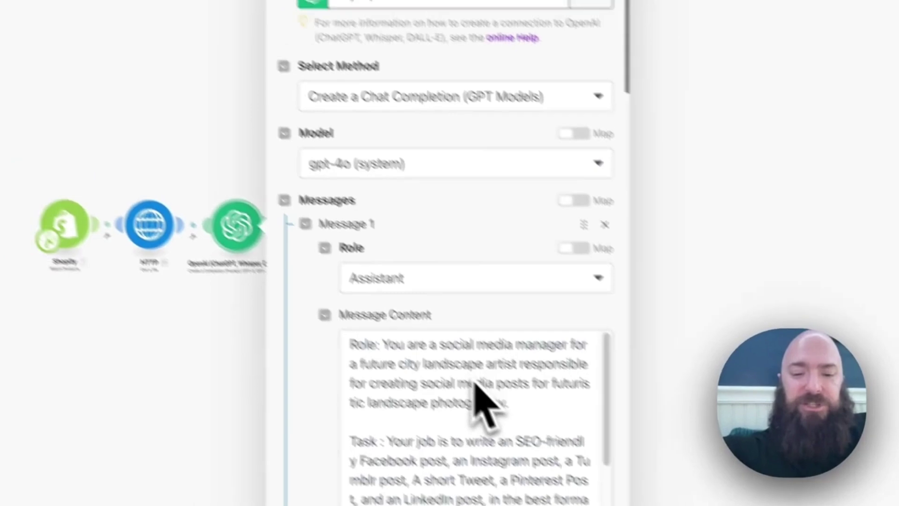
Read through the OpenAI module's assistant message, including where the Shopify Body HTML is mapped, and confirm the module settings
scroll(626, 414, down, 1)
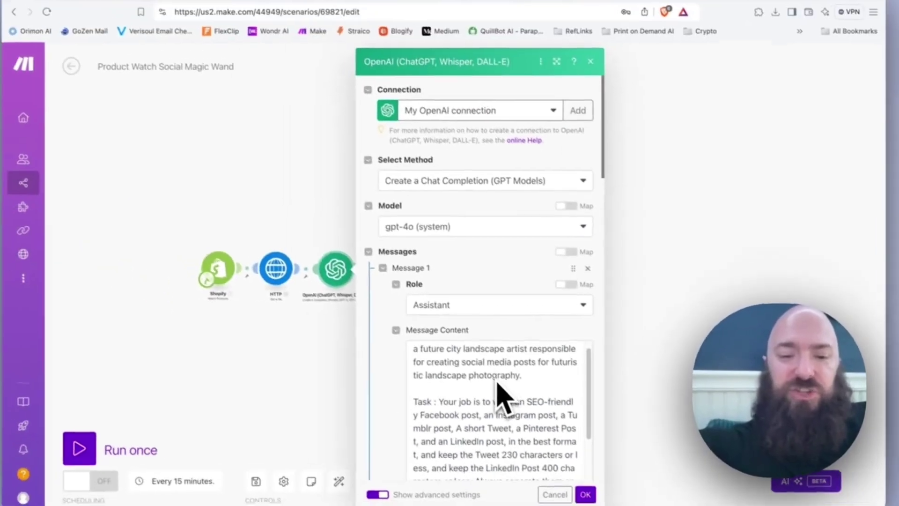
scroll(520, 361, down, 8)
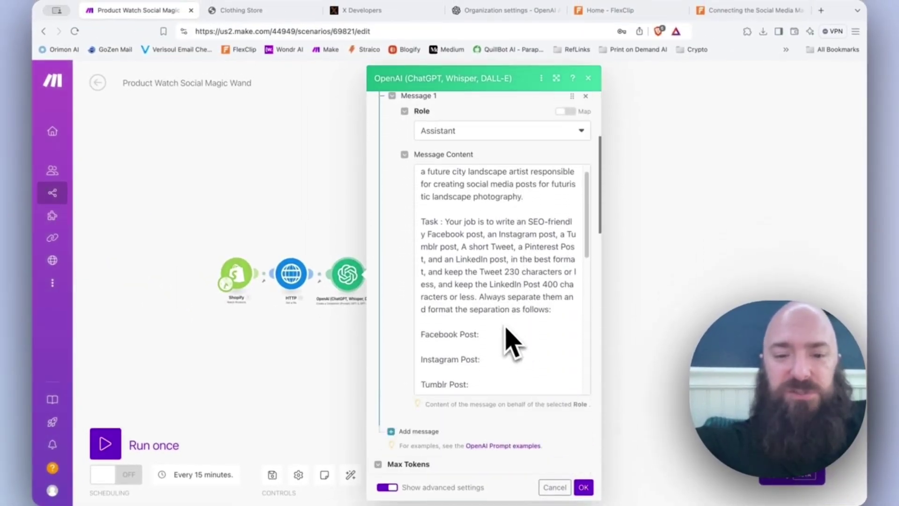
scroll(506, 333, down, 3)
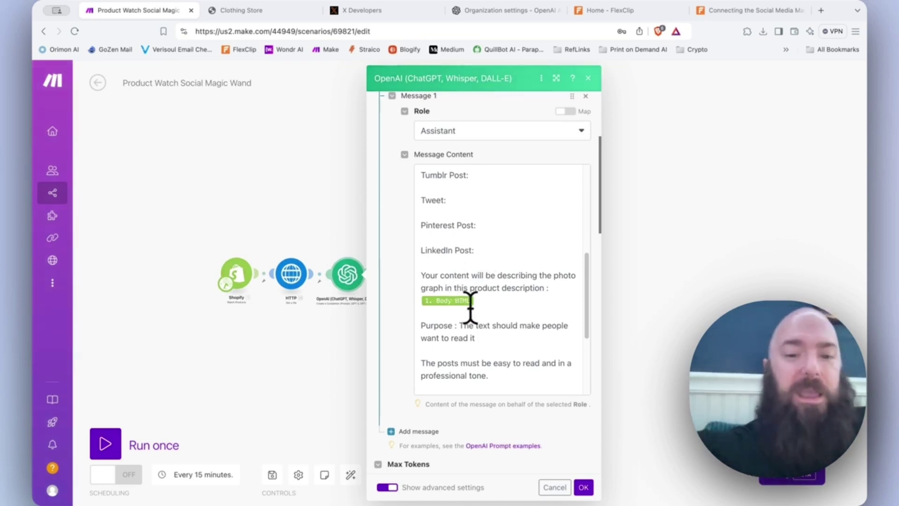
click(486, 300)
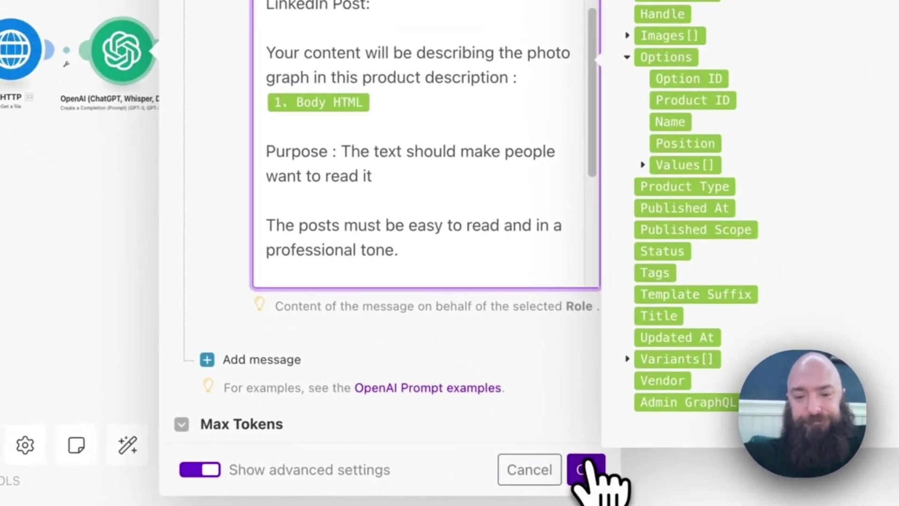
click(584, 487)
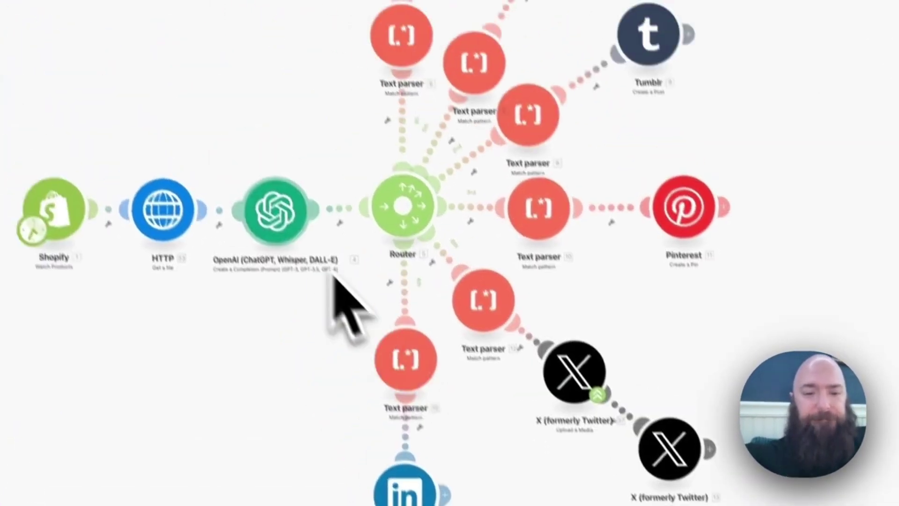
Look at the Facebook Pages module's settings and its place in the scenario
click(412, 53)
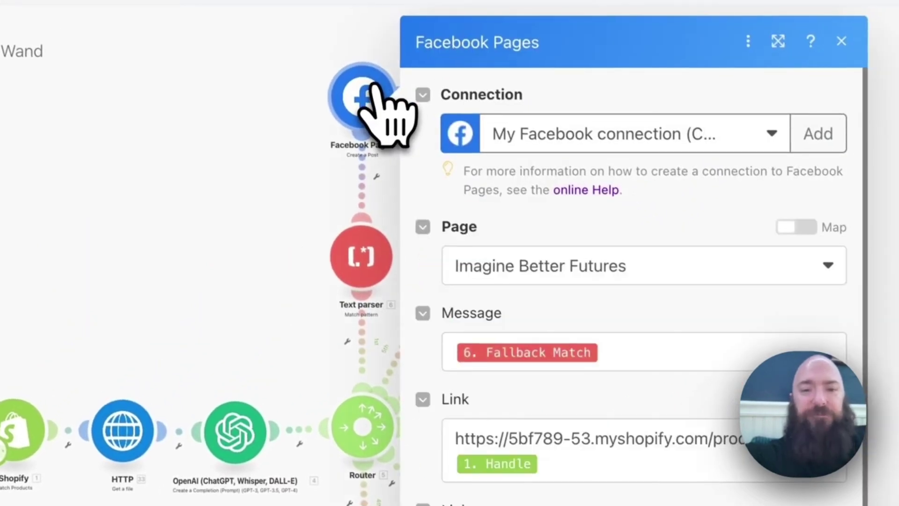
click(328, 231)
scroll(289, 176, up, 5)
drag(333, 154, 312, 425)
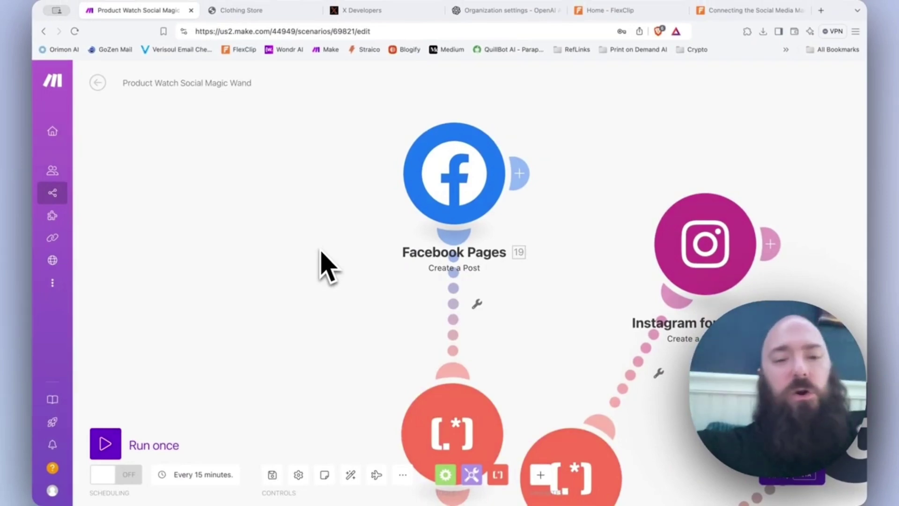
scroll(328, 267, down, 5)
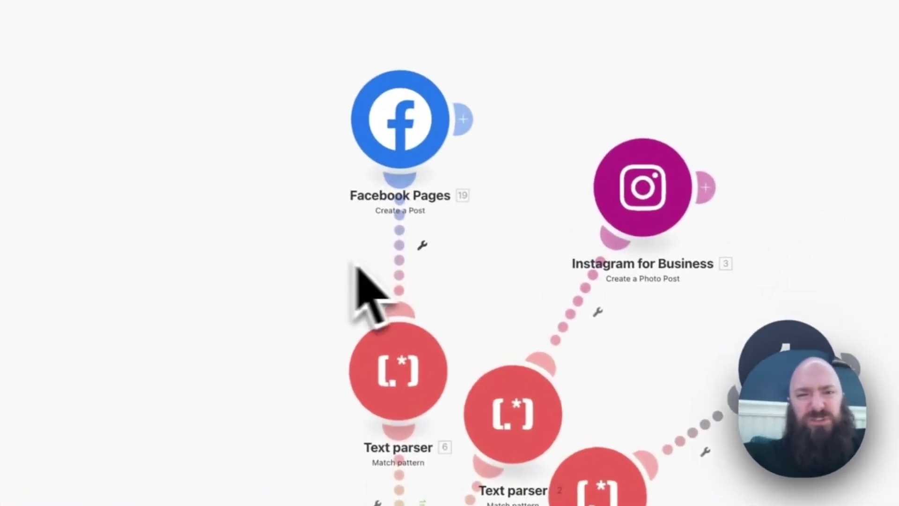
Examine the store product URL placed before the Handle in the Link of the Facebook Pages module
click(415, 137)
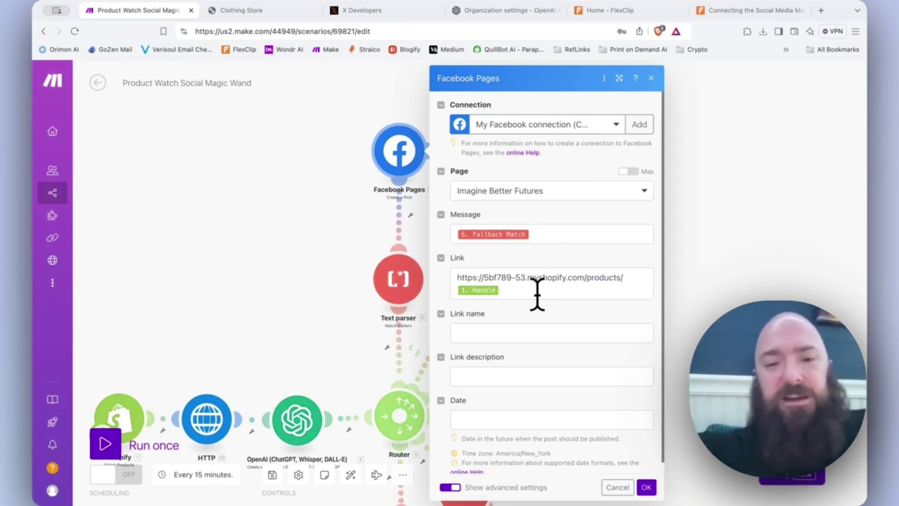
triple_click(496, 280)
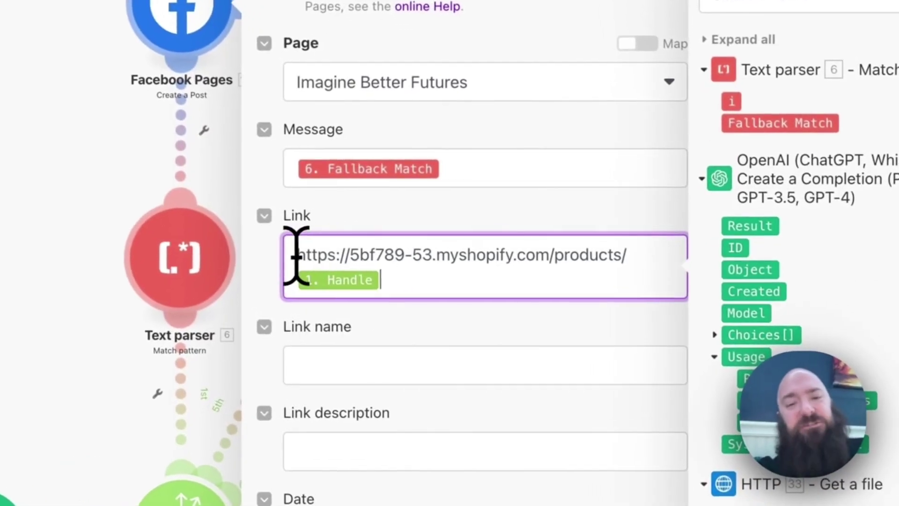
drag(457, 277, 569, 269)
drag(519, 240, 593, 253)
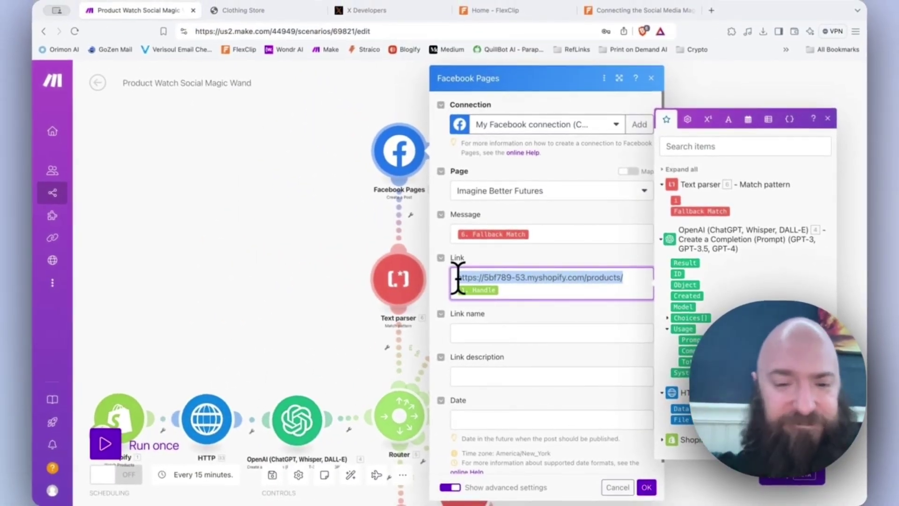
click(467, 277)
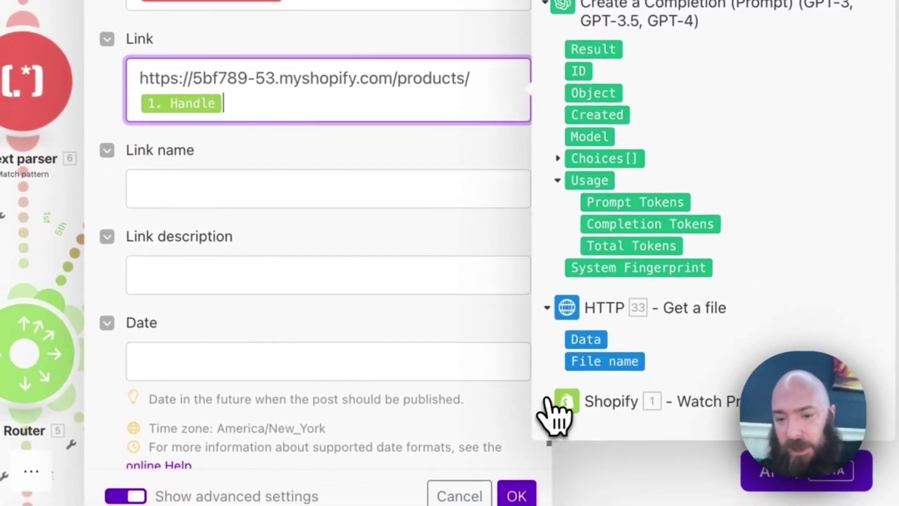
Expand the Shopify Watch Products fields to check the source of the Facebook link's Handle, and confirm the Facebook Pages settings
click(508, 448)
scroll(569, 299, down, 7)
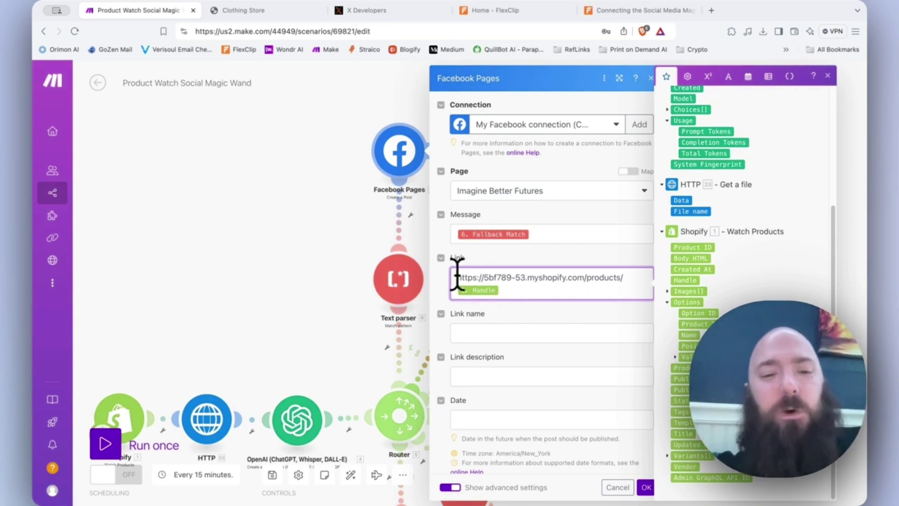
drag(458, 276, 628, 275)
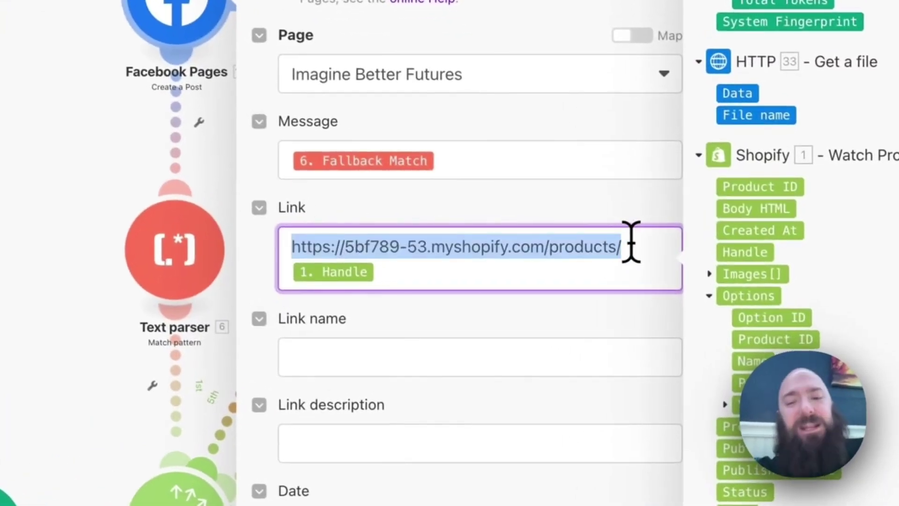
drag(631, 242, 638, 241)
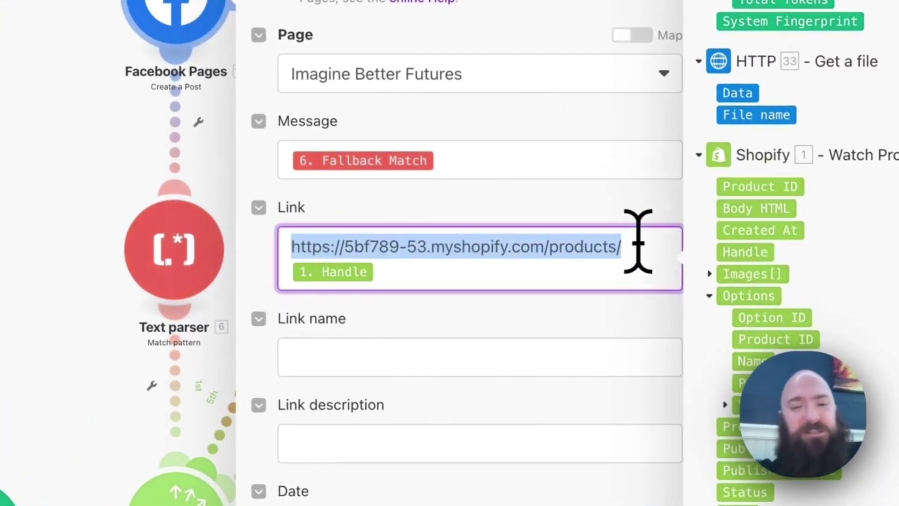
click(426, 274)
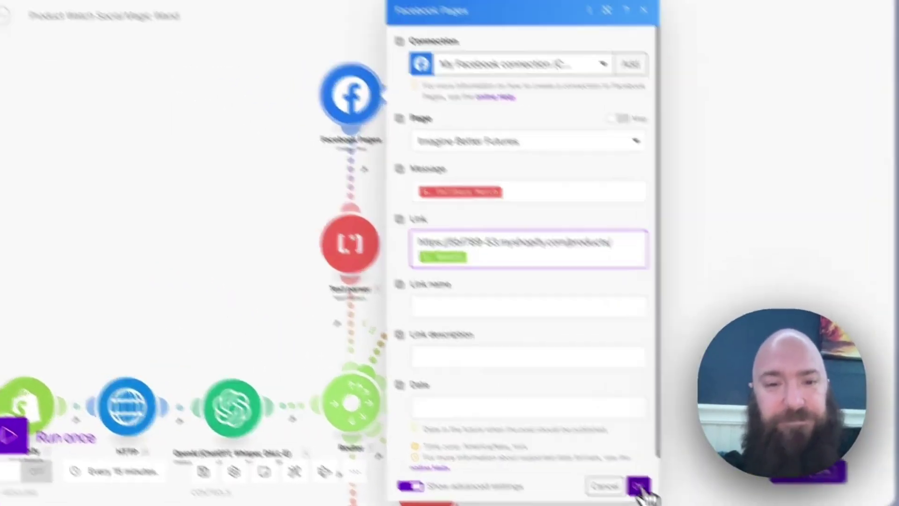
click(647, 487)
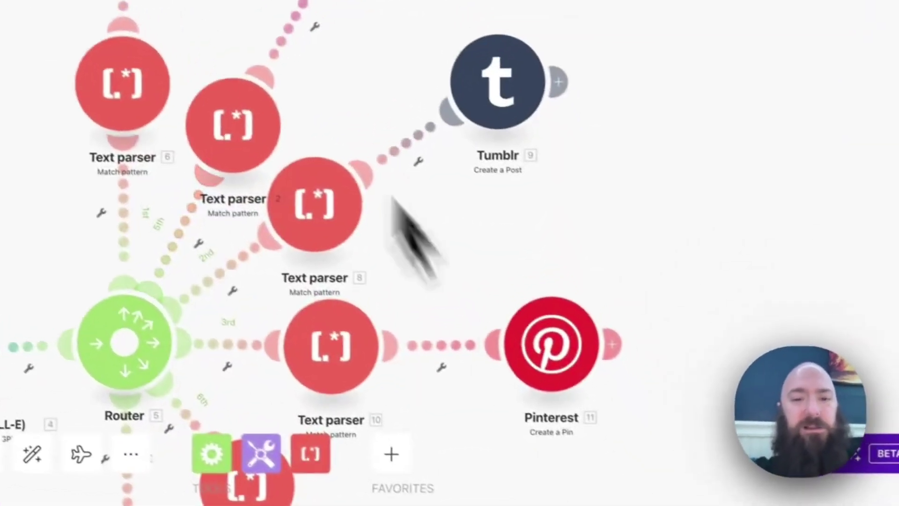
Check the Photo URL mapping of the Instagram for Business module against the Shopify Images[] fields
click(362, 139)
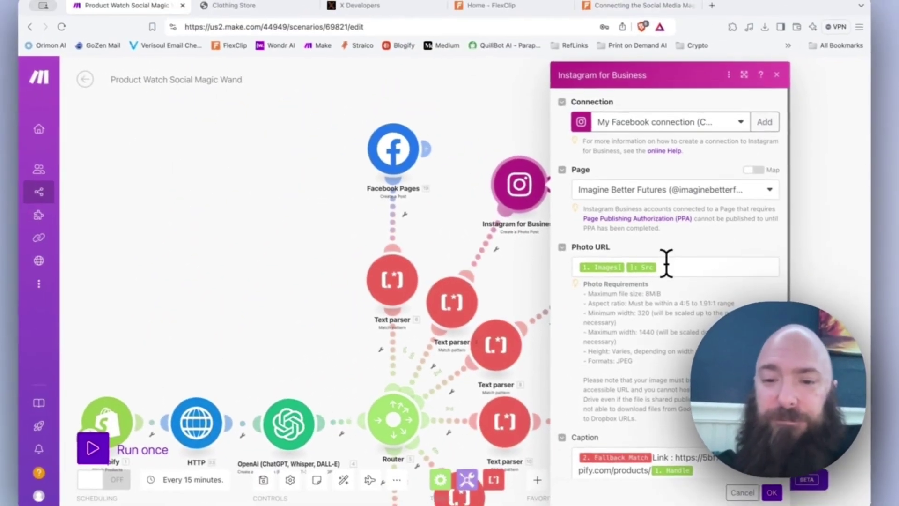
click(655, 295)
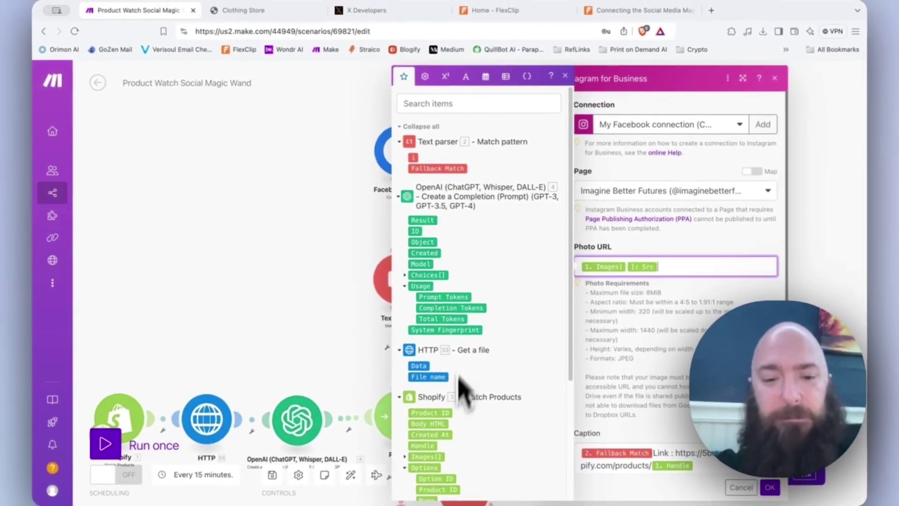
scroll(462, 388, down, 2)
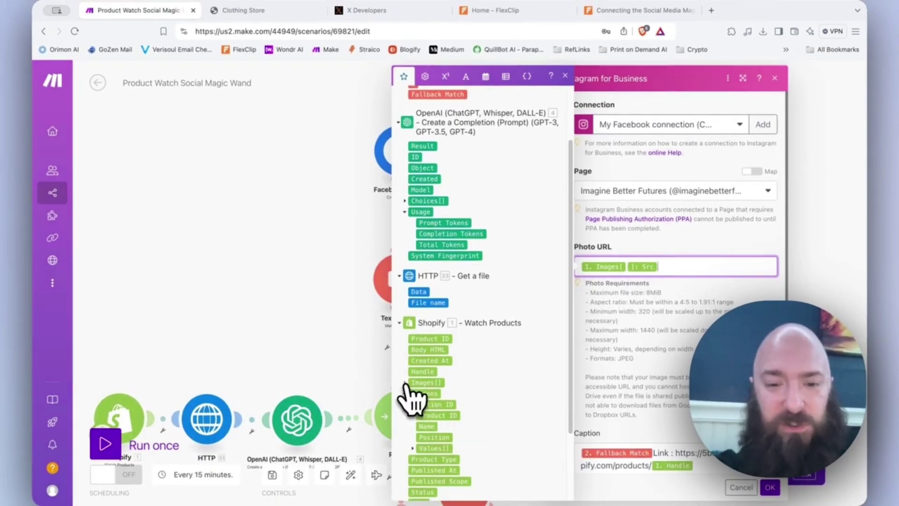
click(405, 383)
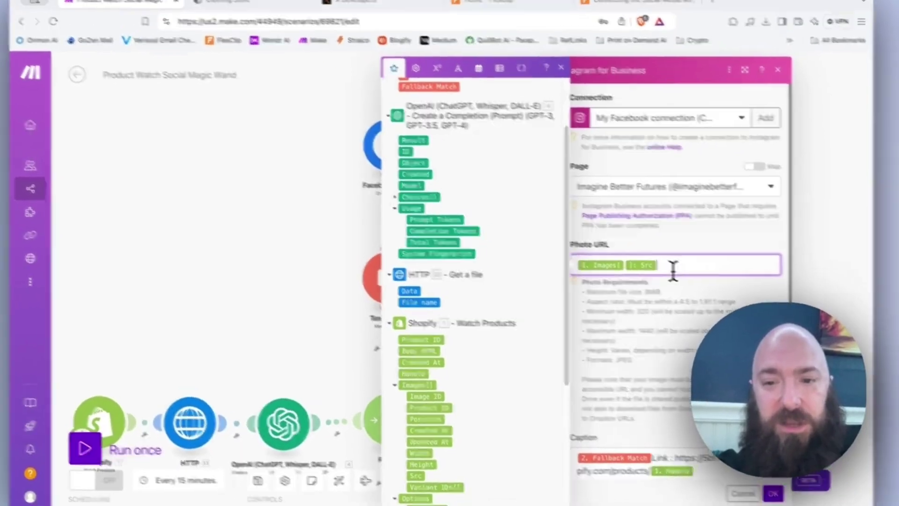
click(656, 224)
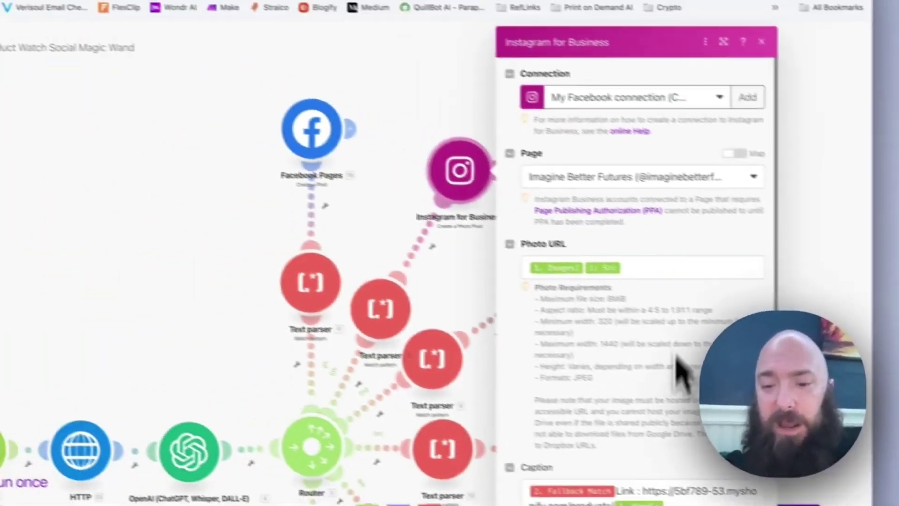
Examine the Instagram caption's Fallback Match, link text and product URL with Handle, and confirm the module settings
scroll(680, 375, down, 5)
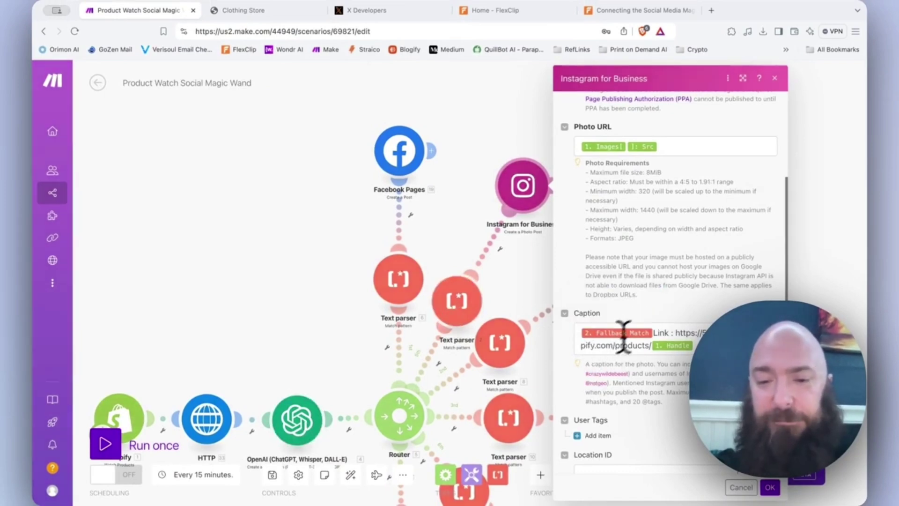
double_click(653, 333)
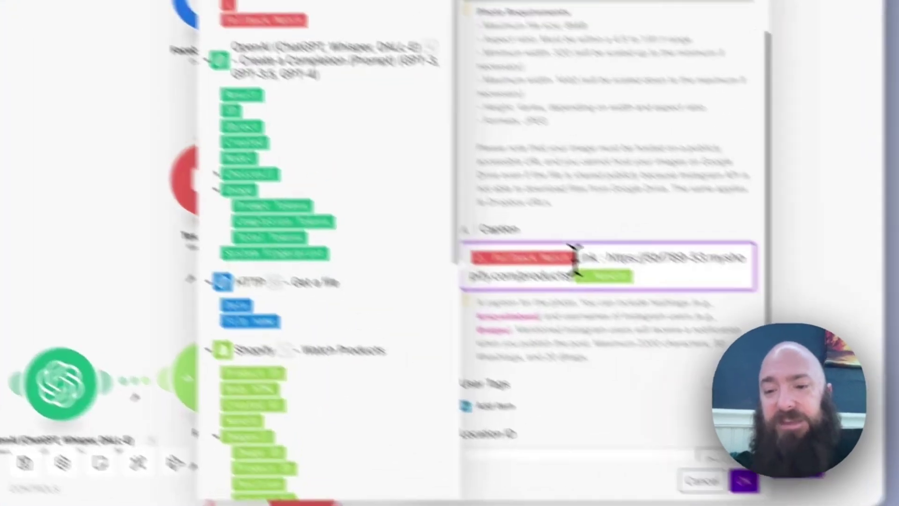
click(681, 333)
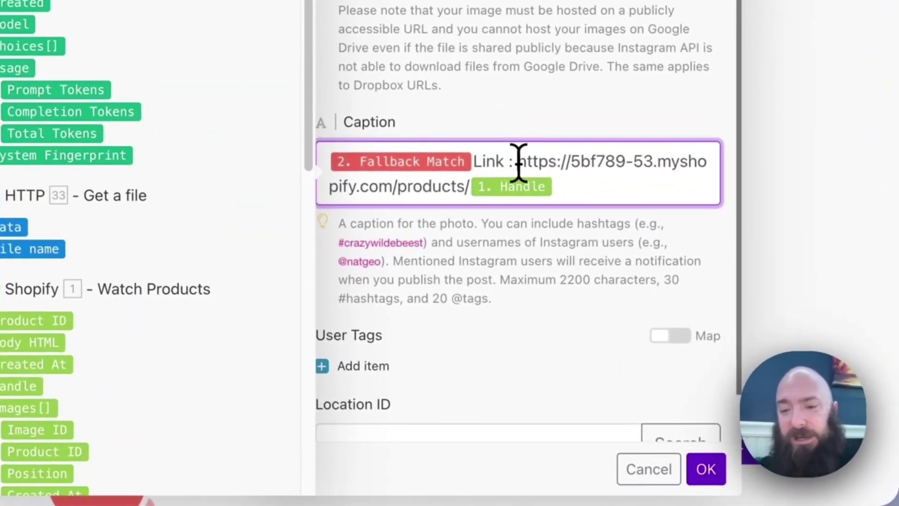
drag(518, 161, 588, 201)
click(591, 195)
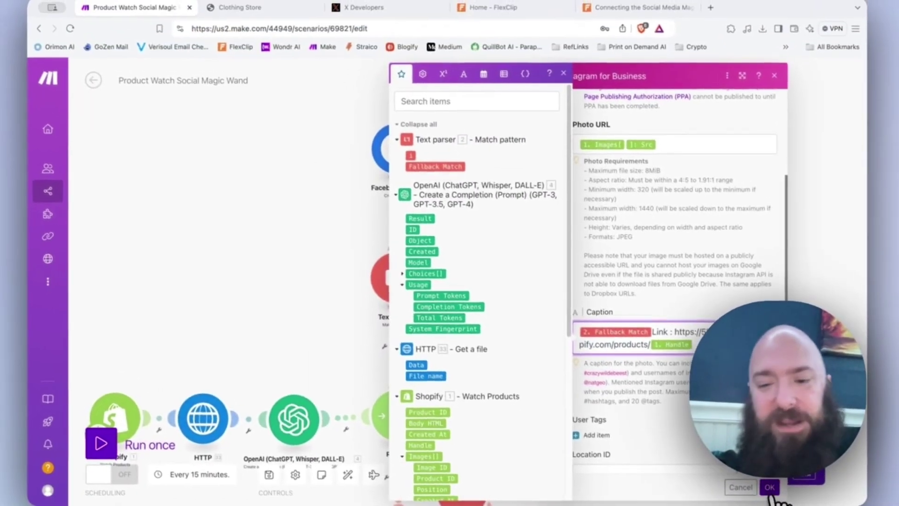
click(707, 469)
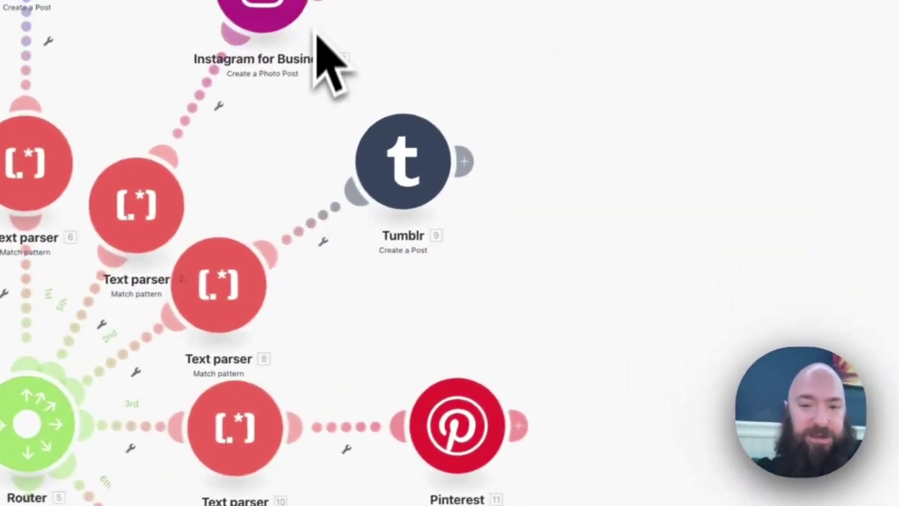
Examine the Tumblr module's product Link with Handle and its External URL image mapping, and confirm the module settings
click(411, 261)
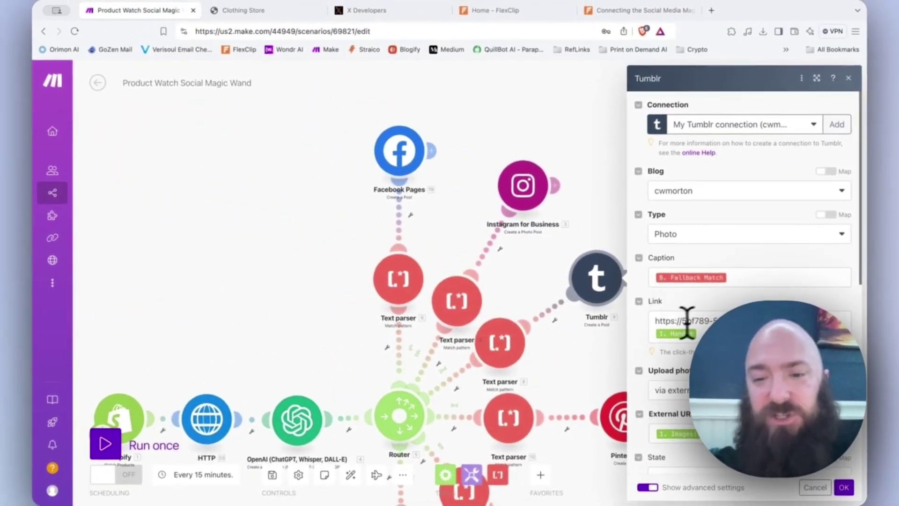
drag(657, 321, 721, 331)
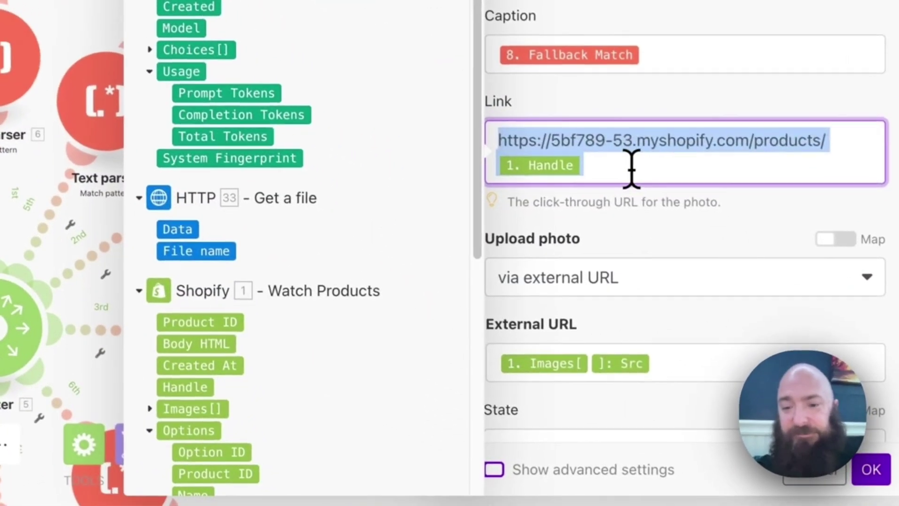
click(728, 402)
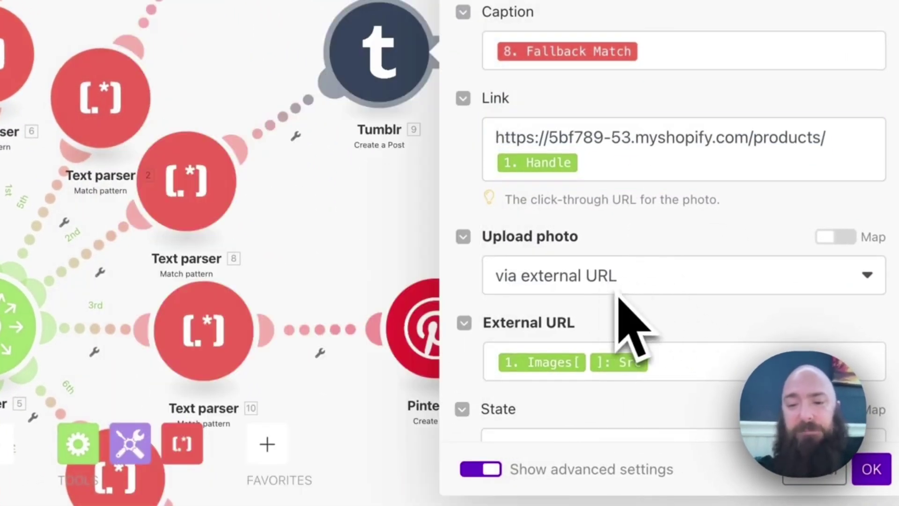
click(674, 363)
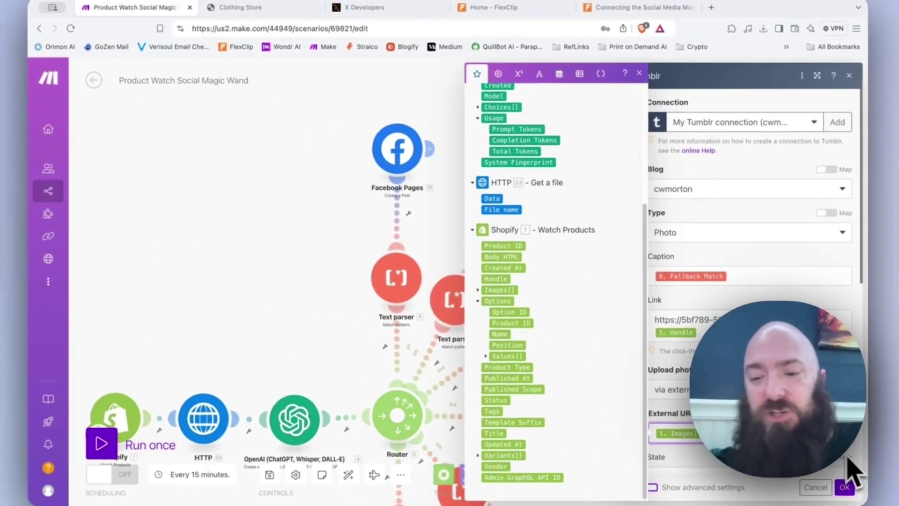
click(845, 487)
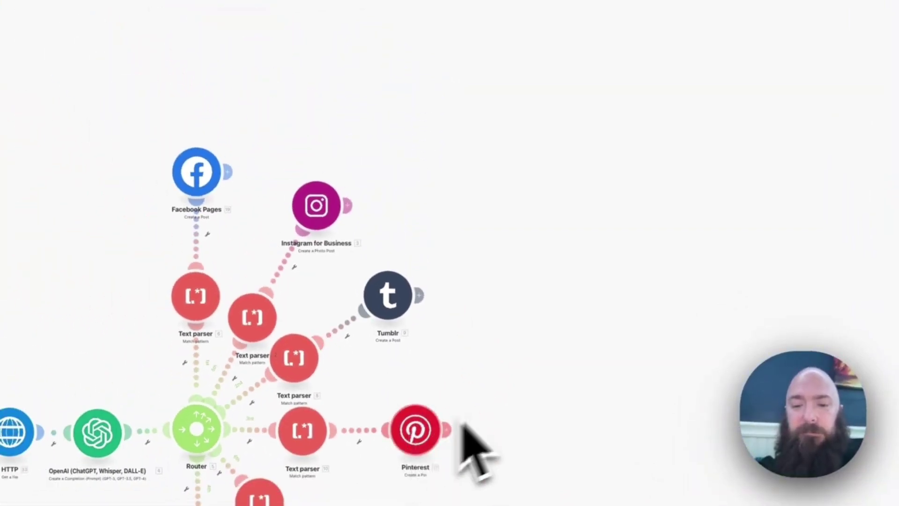
Check the Image URL mapping and the board selection in the Pinterest module
click(382, 214)
scroll(424, 220, down, 5)
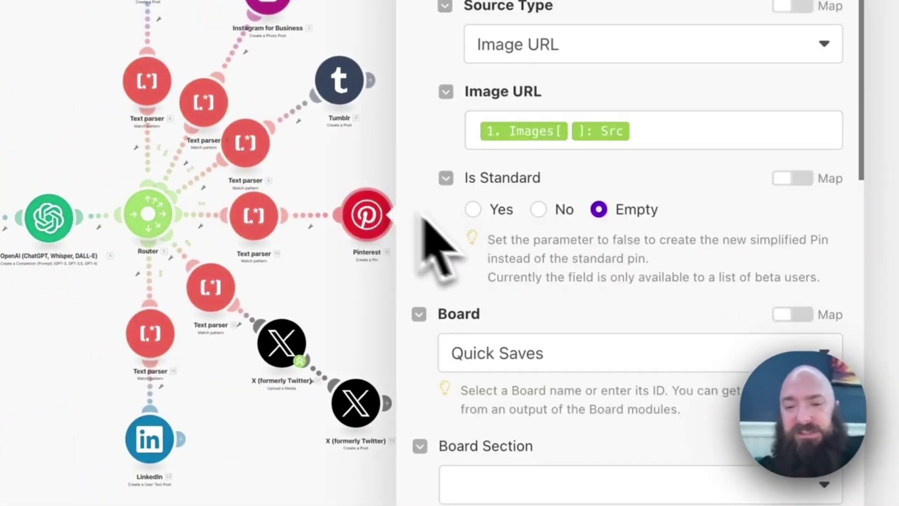
scroll(543, 258, down, 2)
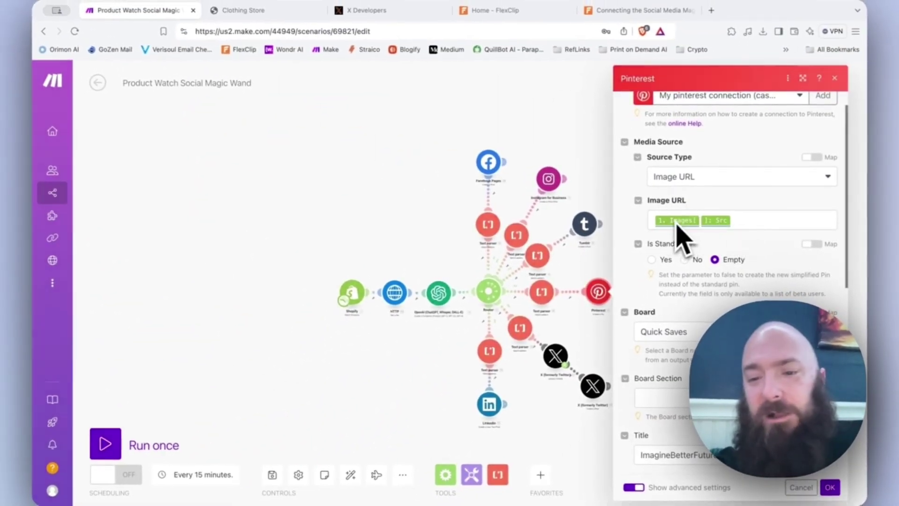
scroll(731, 281, down, 4)
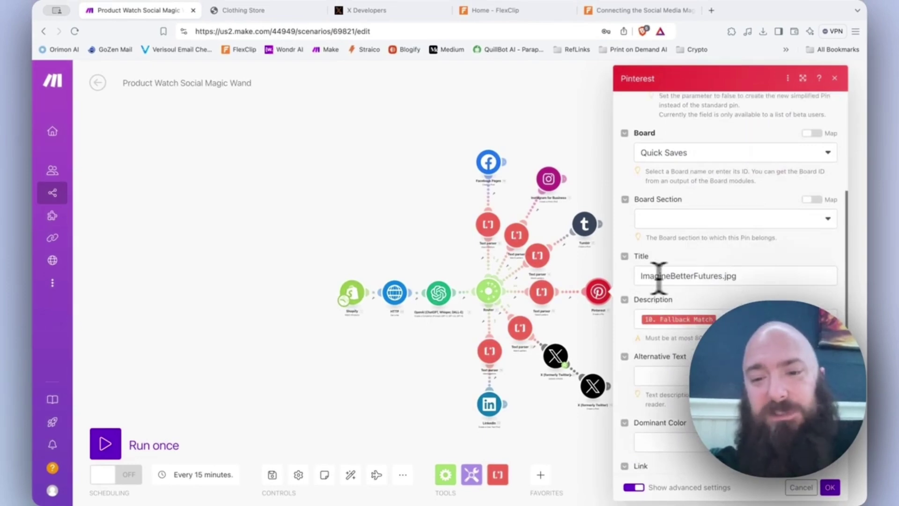
Examine the Title and the Fallback Match Description of the Pinterest module, and confirm its settings
click(744, 276)
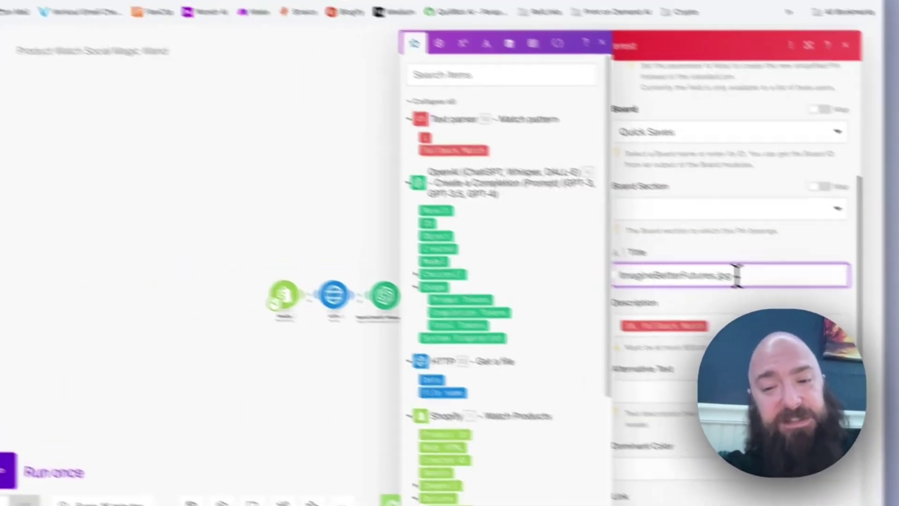
drag(735, 277, 642, 274)
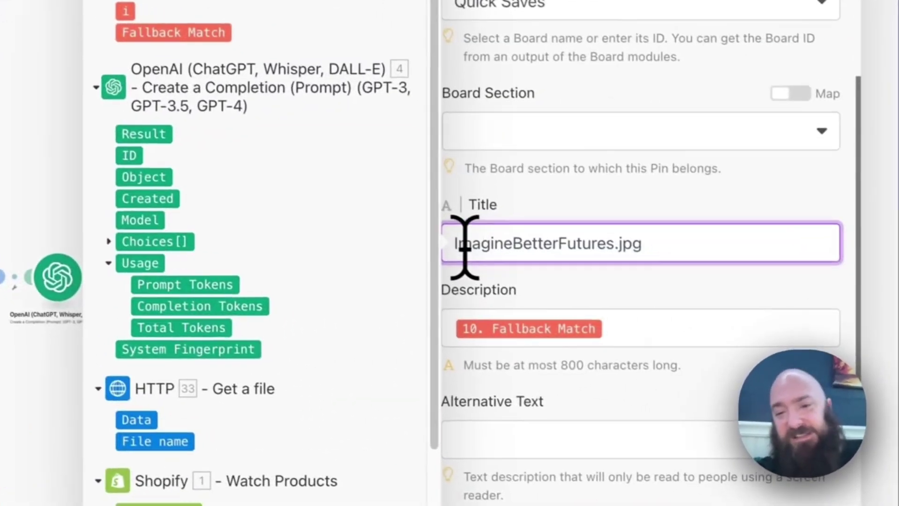
drag(644, 275, 756, 300)
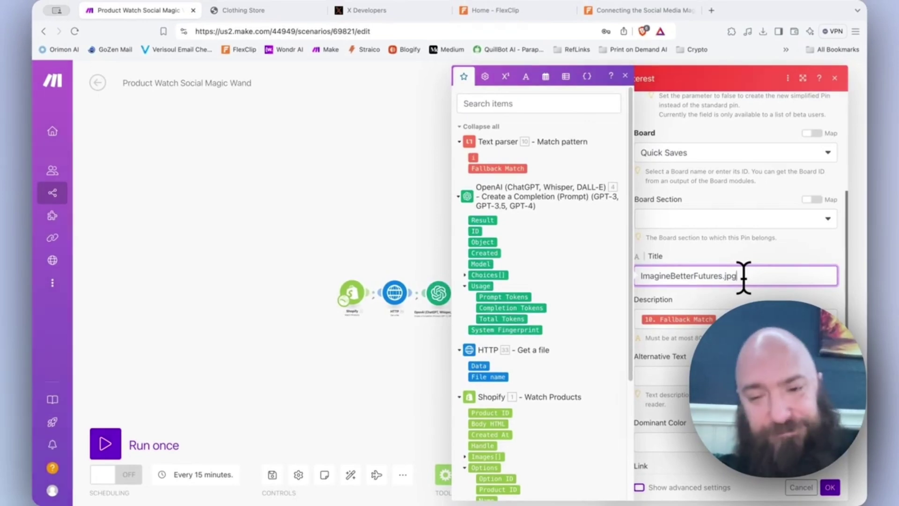
click(730, 320)
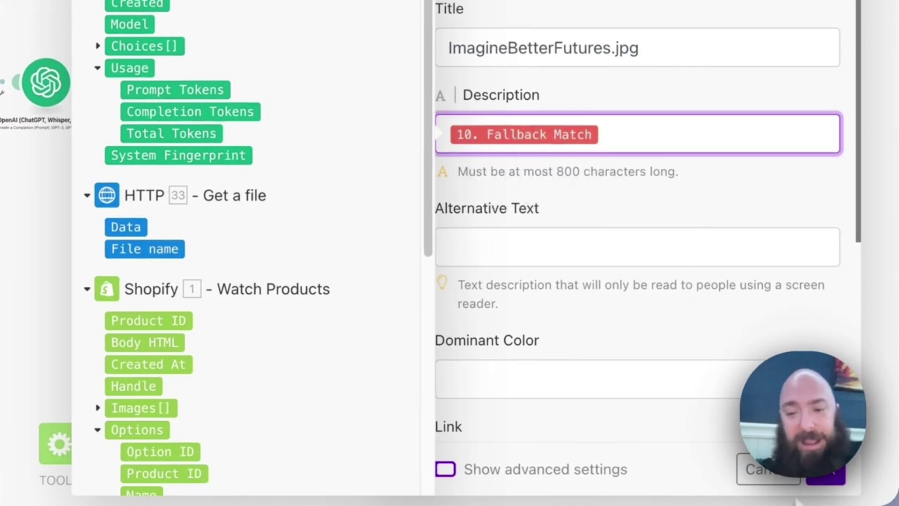
click(826, 478)
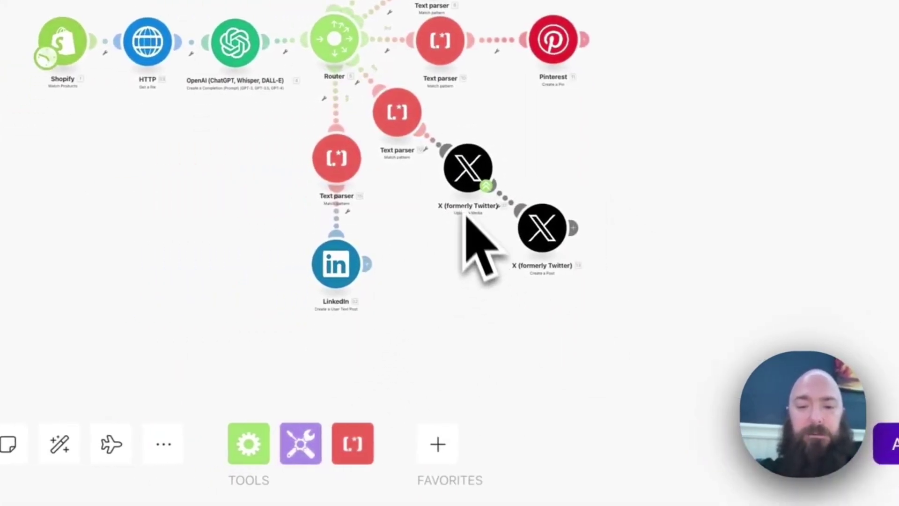
Examine the LinkedIn module's Article media type and the store product URL placed before the Handle in its Link
click(341, 265)
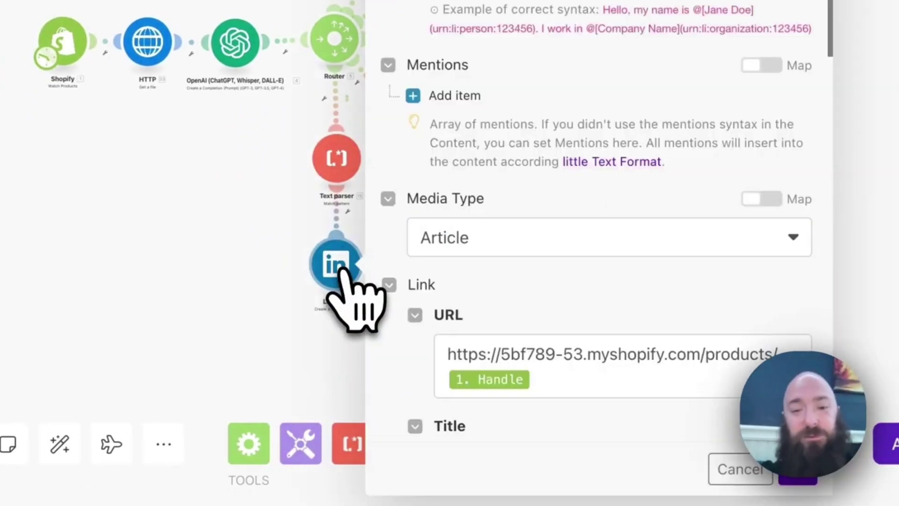
scroll(532, 392, down, 1)
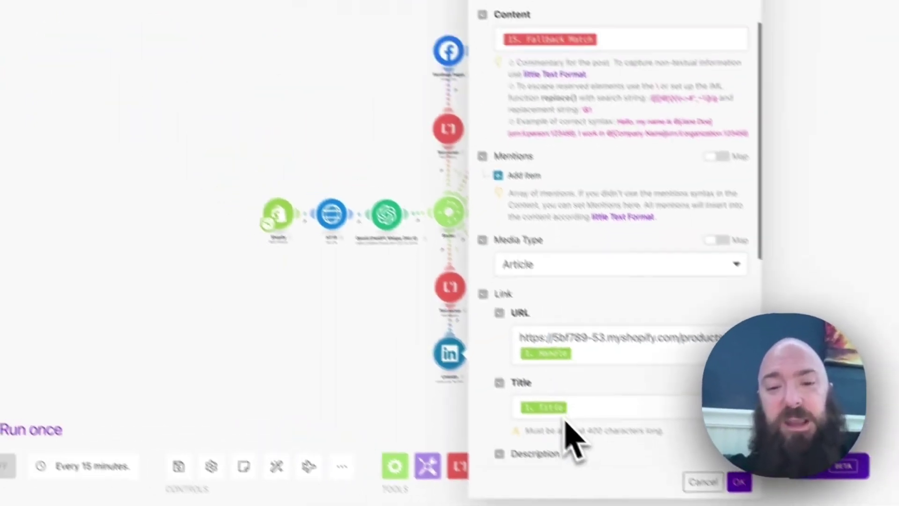
scroll(590, 445, down, 1)
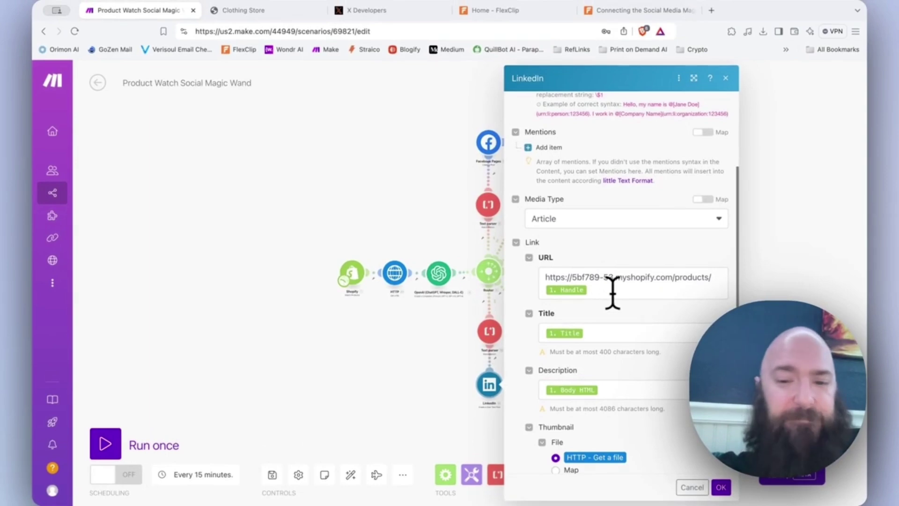
click(607, 287)
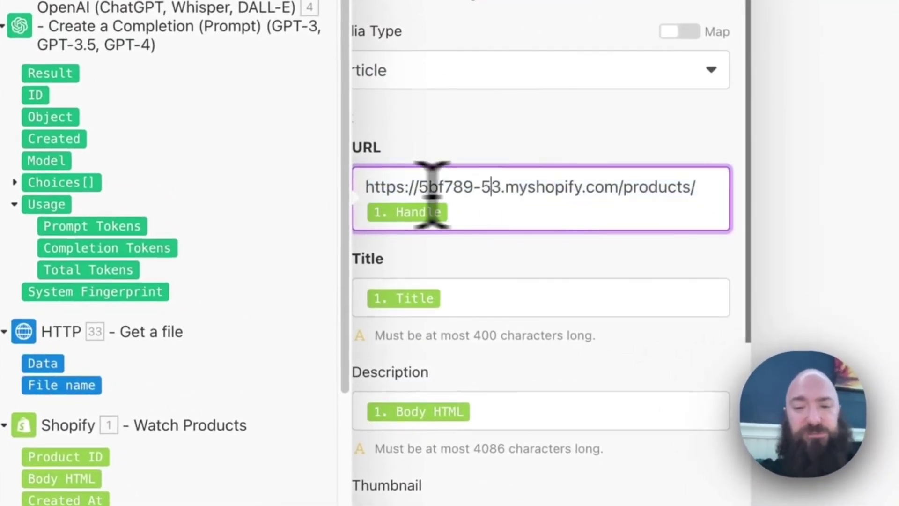
drag(367, 187, 500, 221)
click(506, 213)
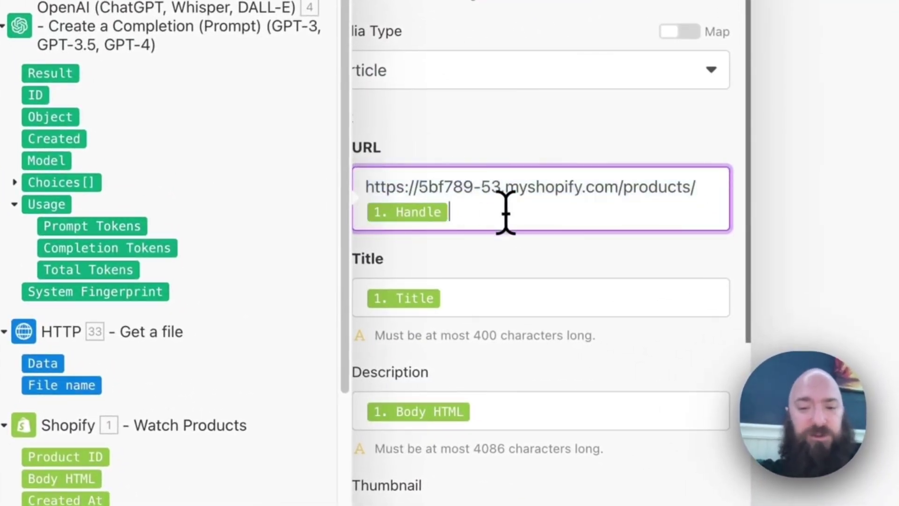
Check the LinkedIn link's Title and Body HTML Description mappings against the Shopify Watch Products fields, and confirm the module settings
click(537, 300)
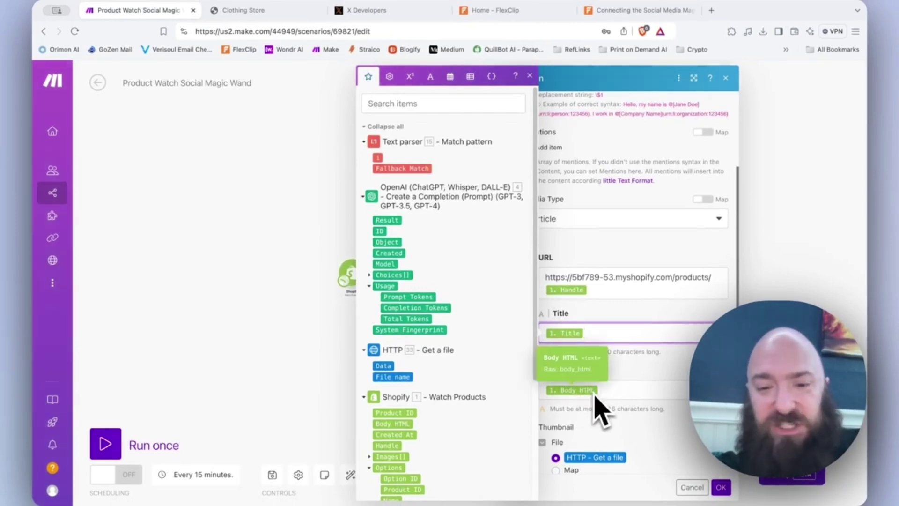
click(664, 383)
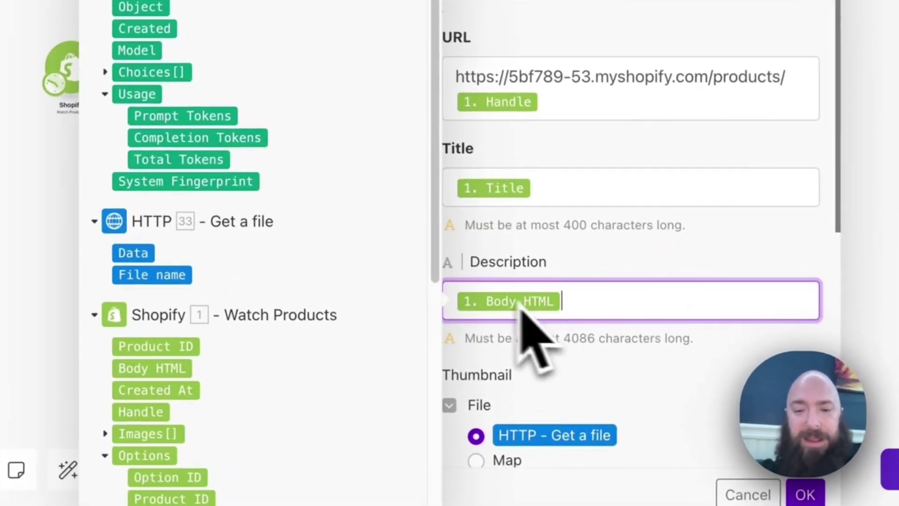
click(523, 176)
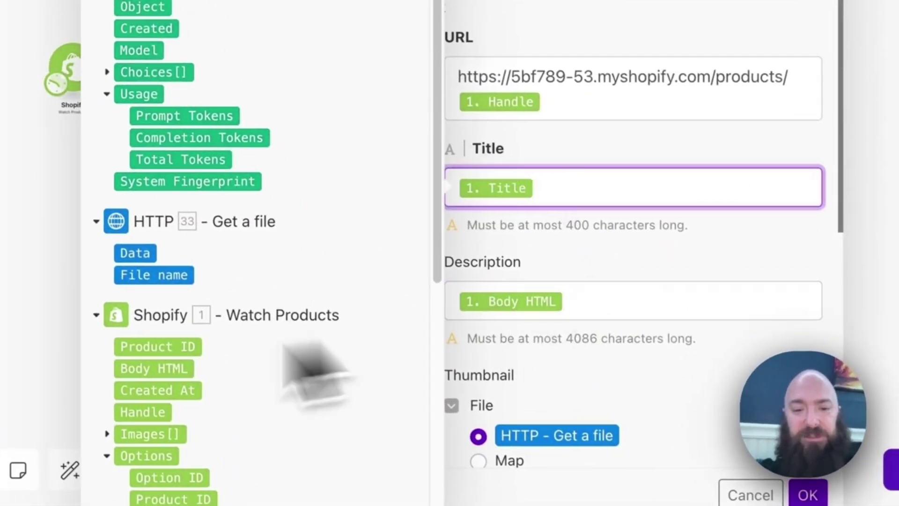
scroll(173, 417, down, 7)
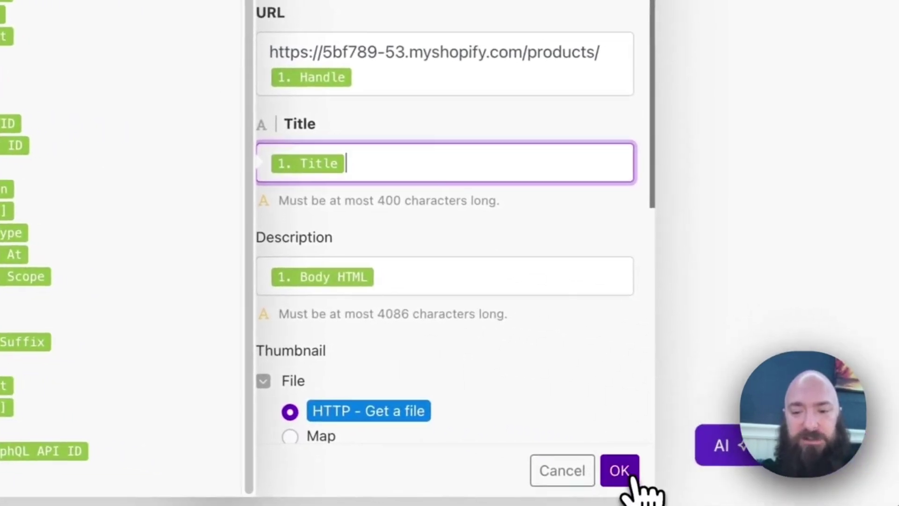
click(893, 499)
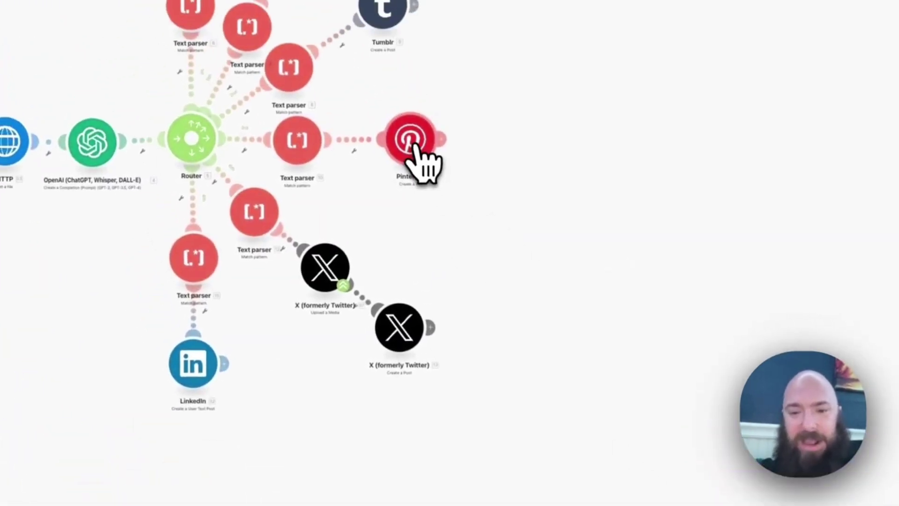
Replace the Pinterest pin's fixed Title with the Shopify product Title followed by .jpg, and save the module
click(370, 45)
scroll(518, 225, down, 5)
scroll(638, 281, down, 9)
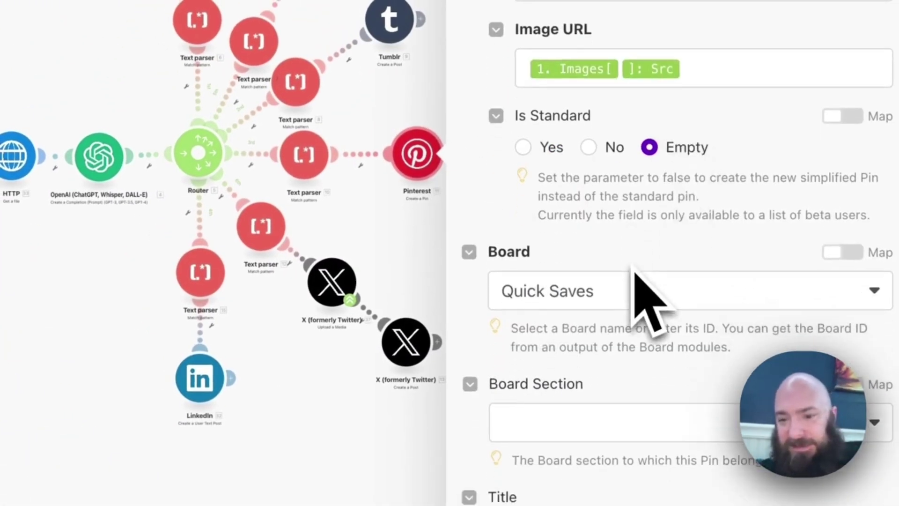
click(693, 171)
key(ctrl+a)
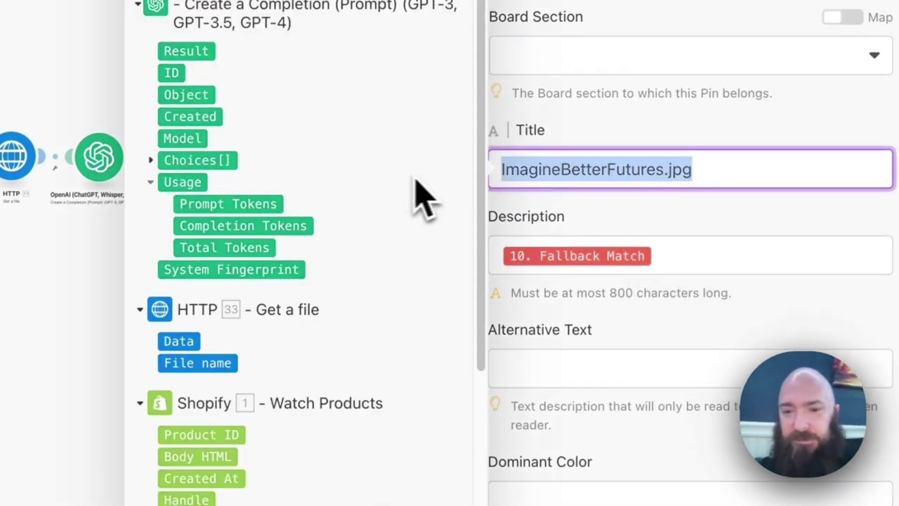
key(BackSpace)
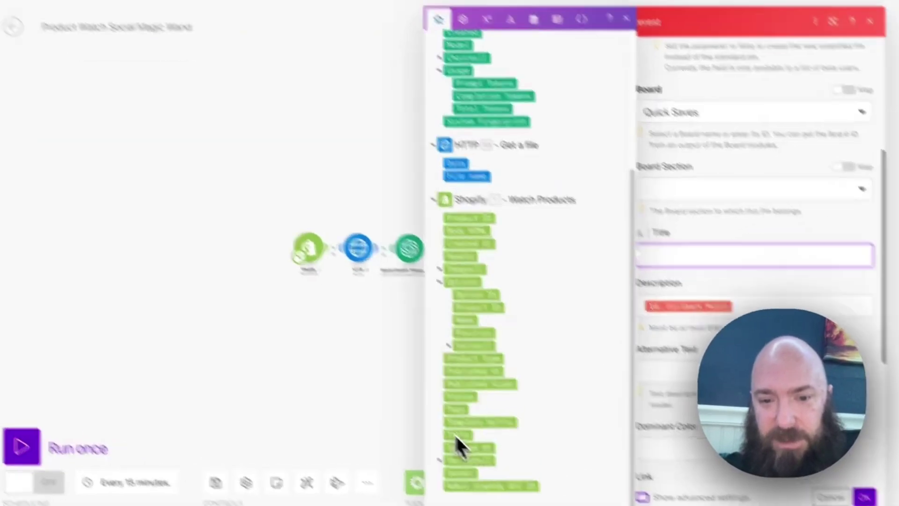
click(456, 435)
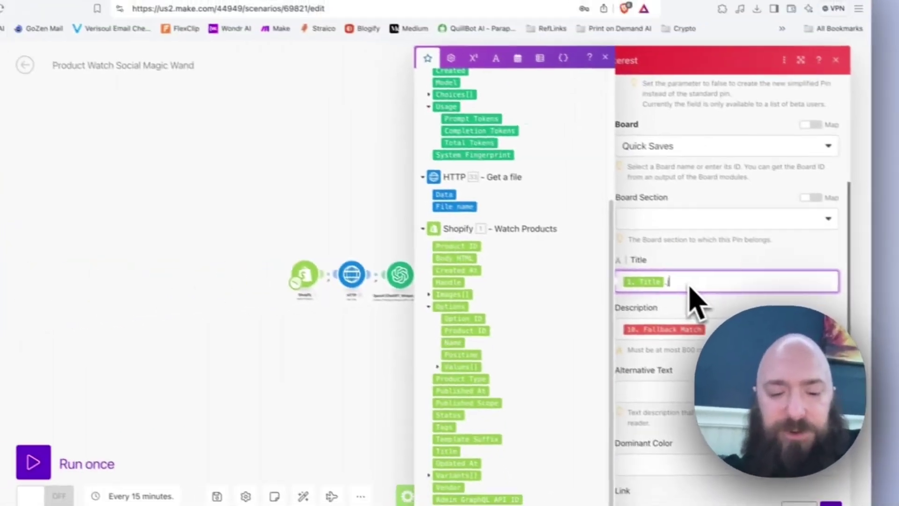
text(.jpg)
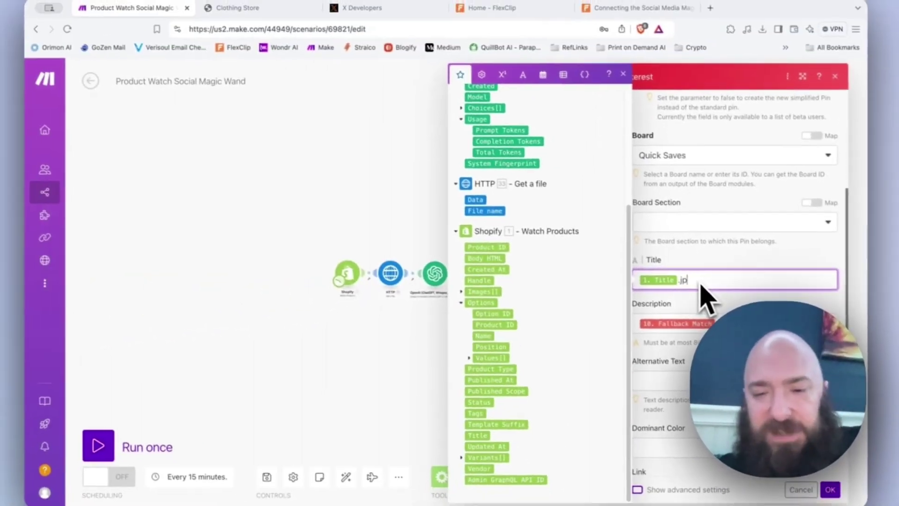
click(829, 487)
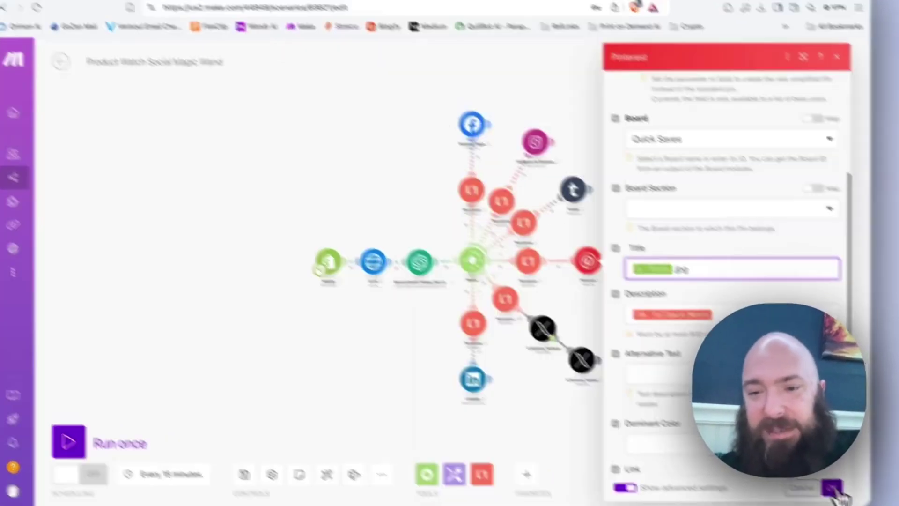
Recheck the LinkedIn module's article URL and Title mappings, confirm its settings, and view the whole scenario
drag(506, 262, 430, 255)
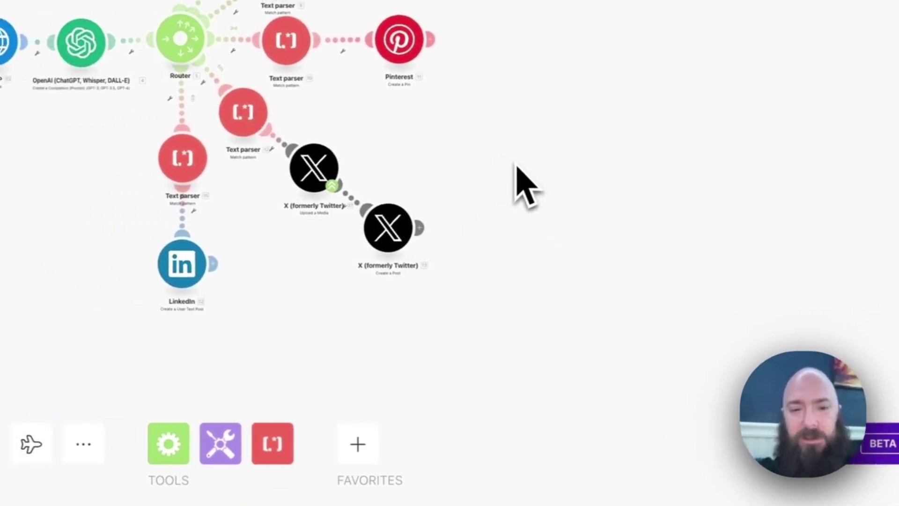
scroll(407, 165, up, 5)
scroll(407, 165, down, 2)
scroll(546, 169, down, 5)
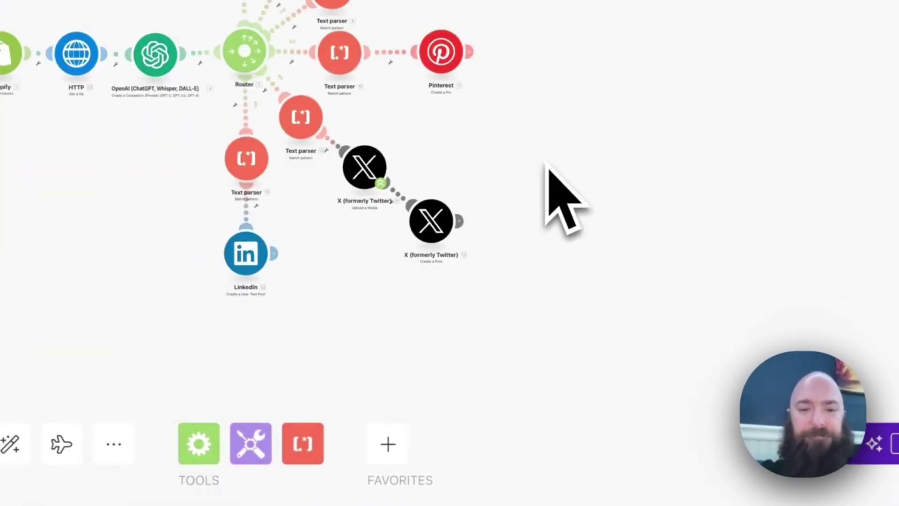
click(257, 278)
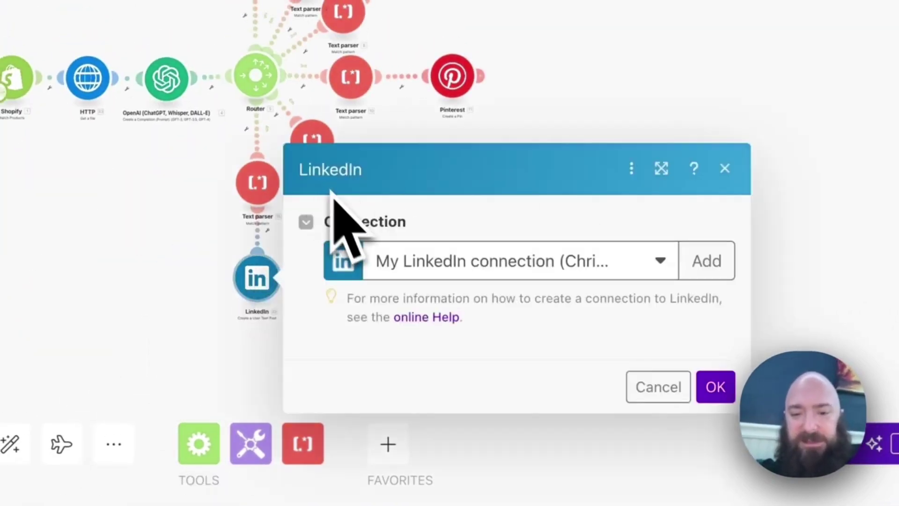
scroll(462, 342, down, 10)
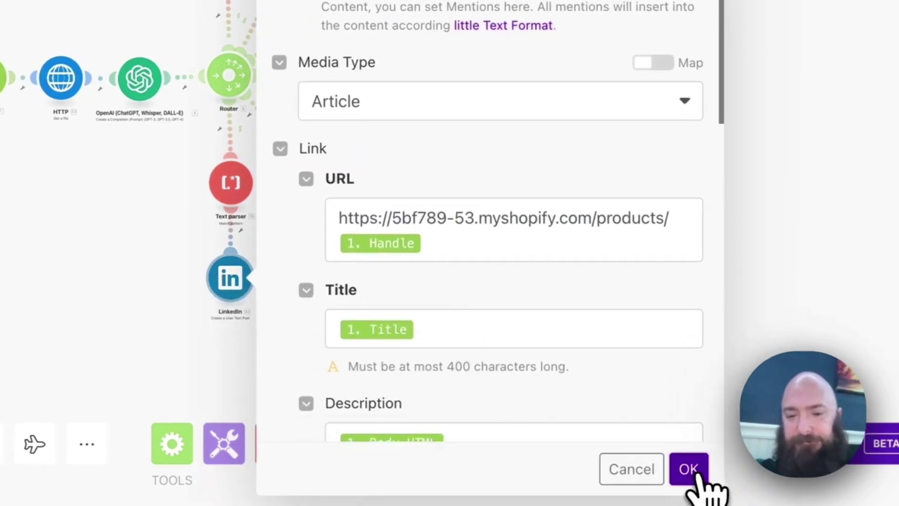
click(715, 468)
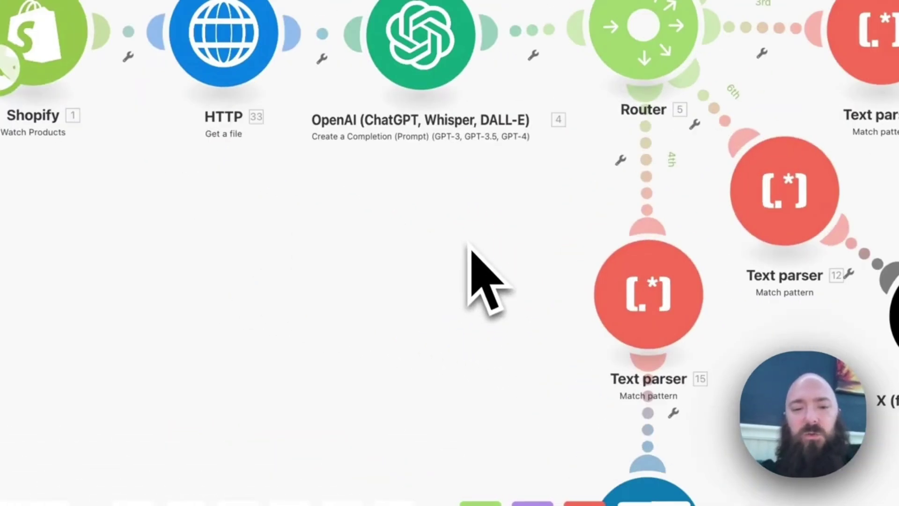
scroll(469, 244, down, 5)
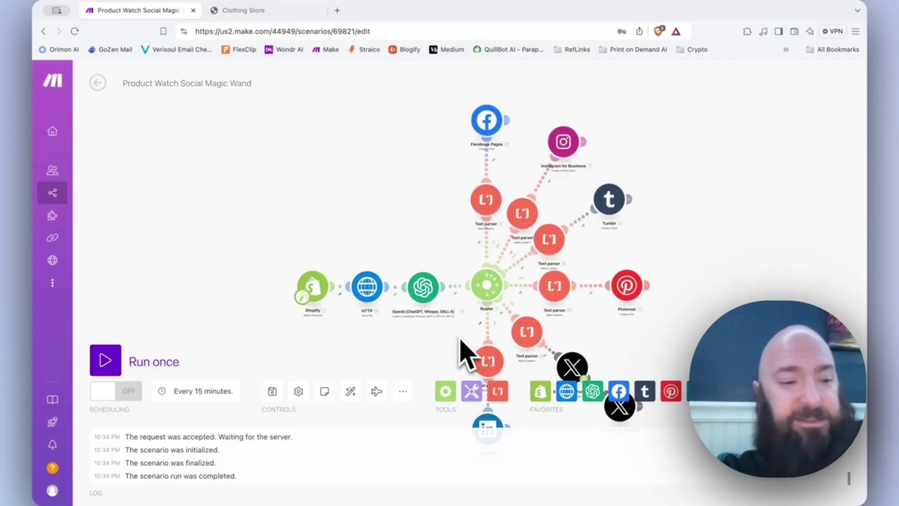
Run the Product Watch Social Magic Wand once, and open and run the All Over Print Hoodie scenario once to publish a new product
click(112, 356)
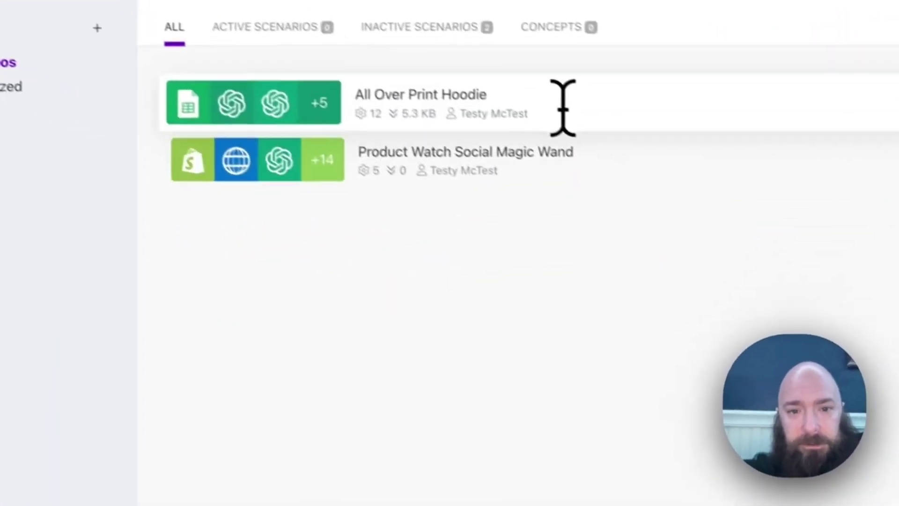
click(488, 156)
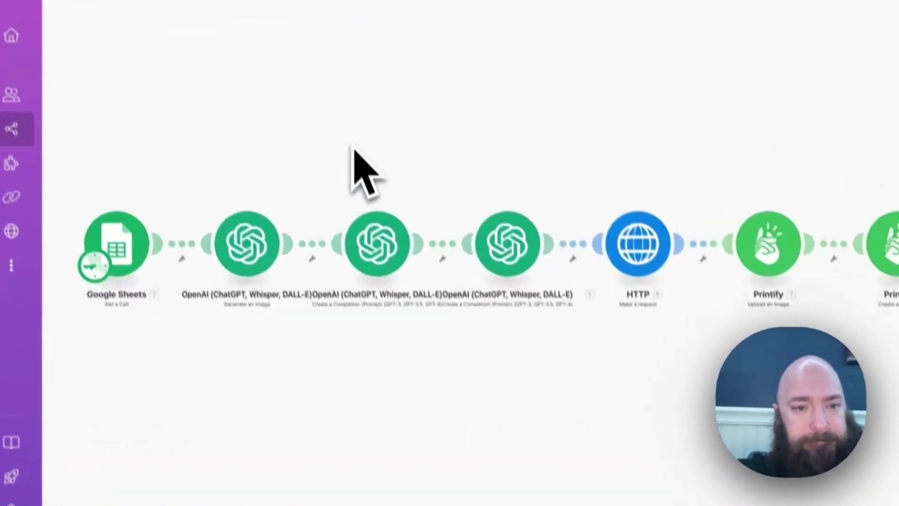
click(89, 504)
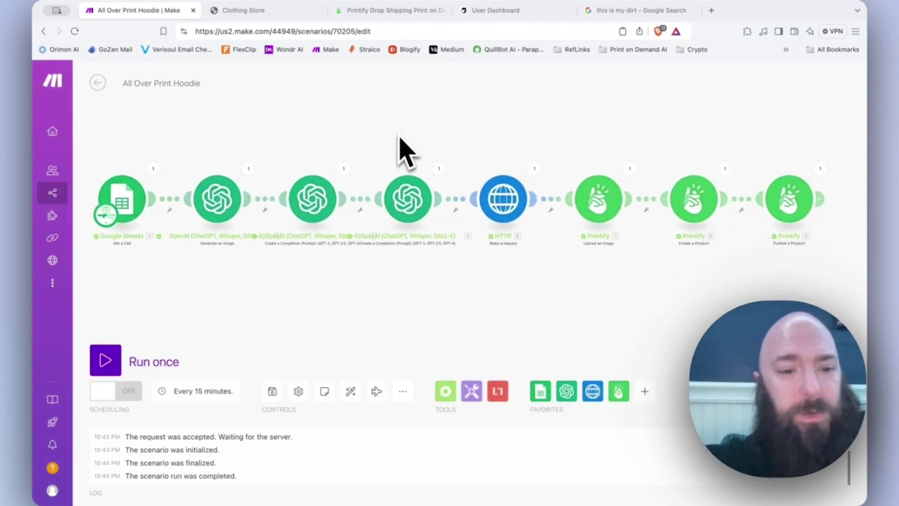
Reopen the Product Watch Social Magic Wand scenario for editing and run it once
click(98, 84)
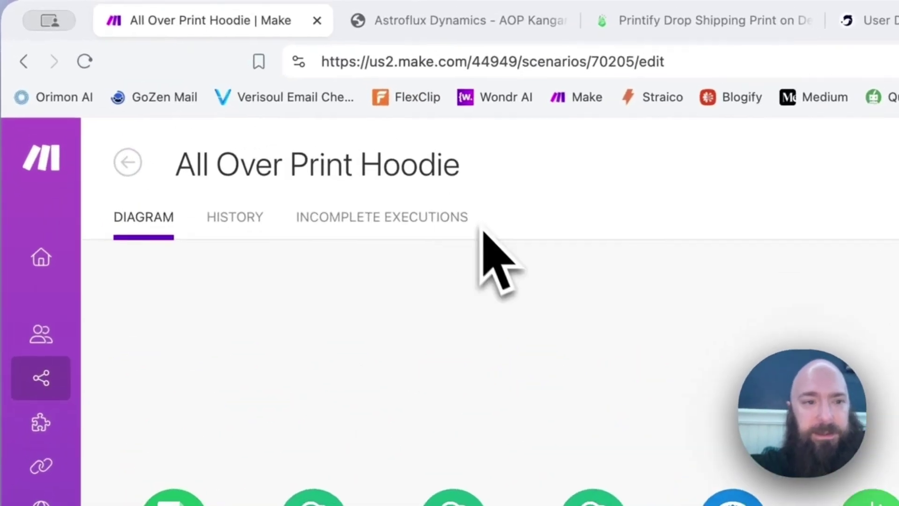
click(119, 139)
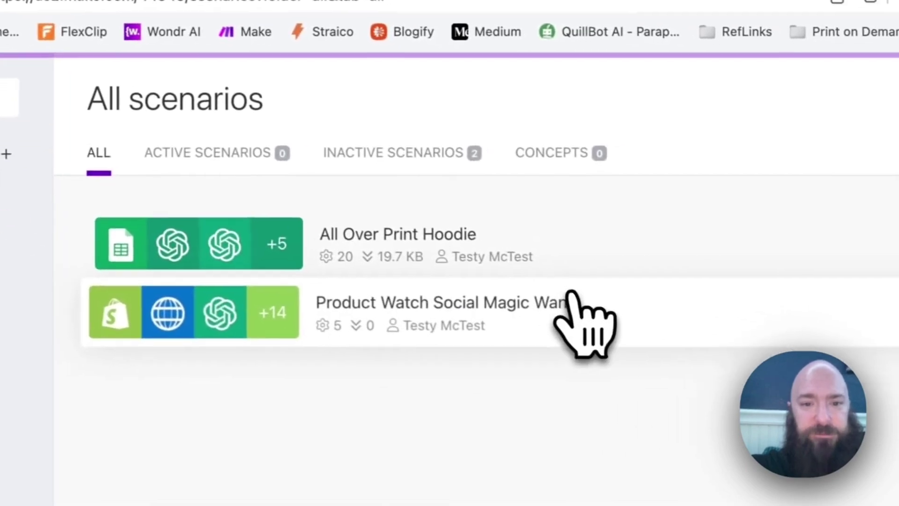
click(768, 334)
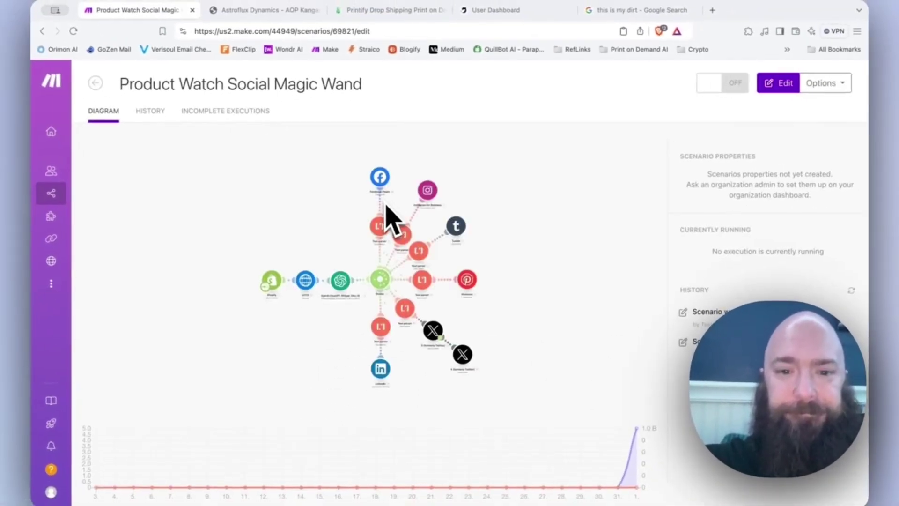
click(343, 221)
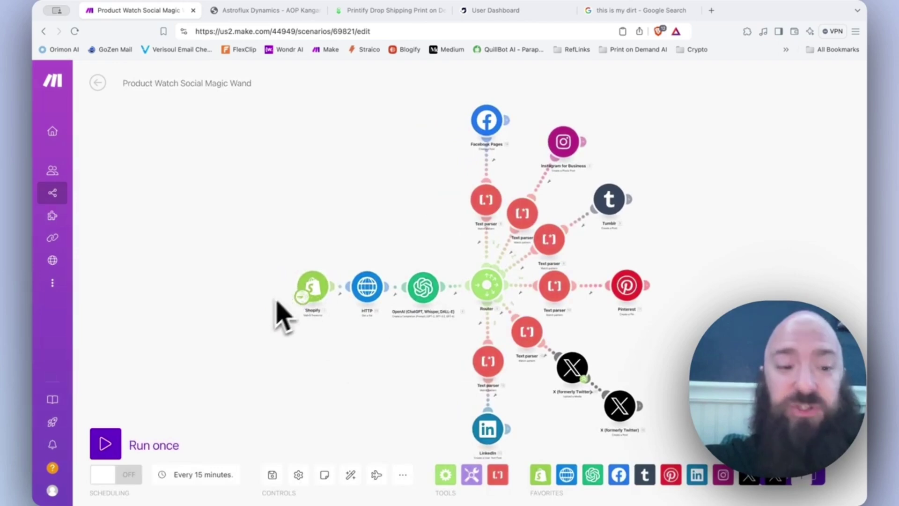
click(111, 442)
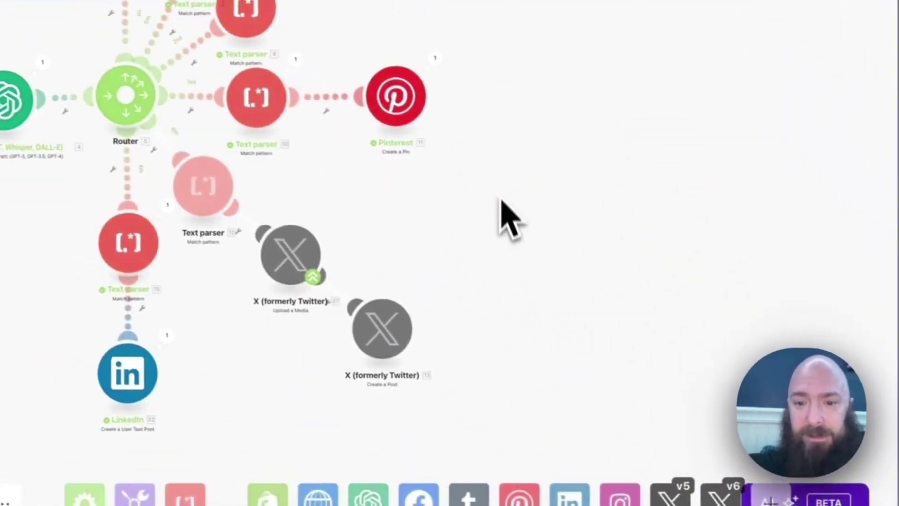
Inspect the X Create a Post module's error output, check its Text Content and Media IDs mappings, and confirm its settings
scroll(518, 207, up, 1)
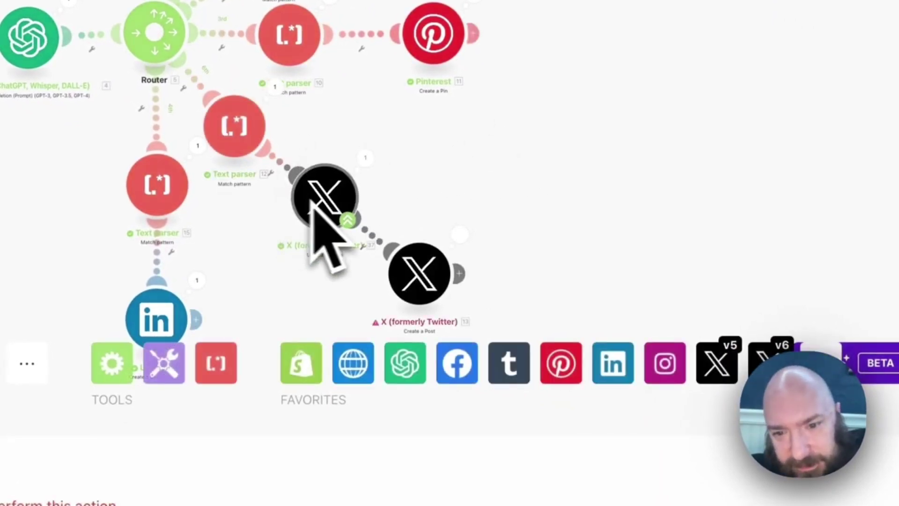
scroll(438, 241, down, 4)
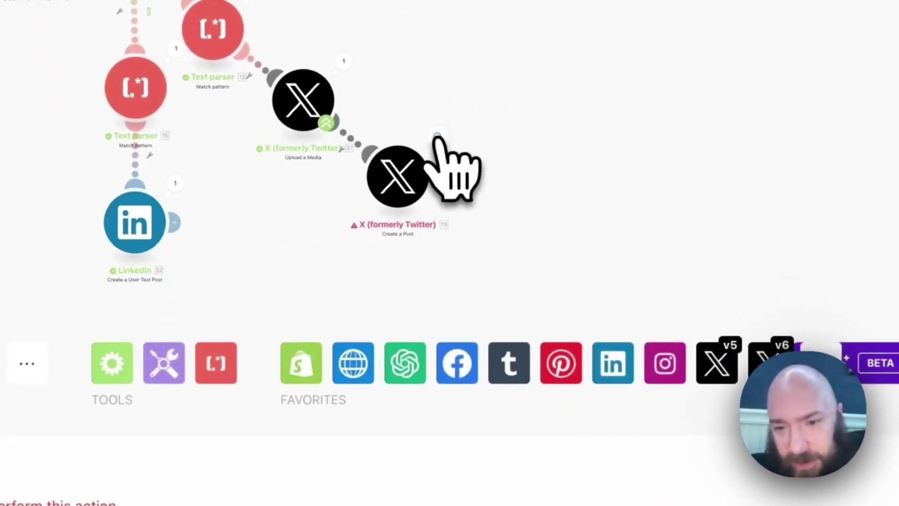
click(437, 136)
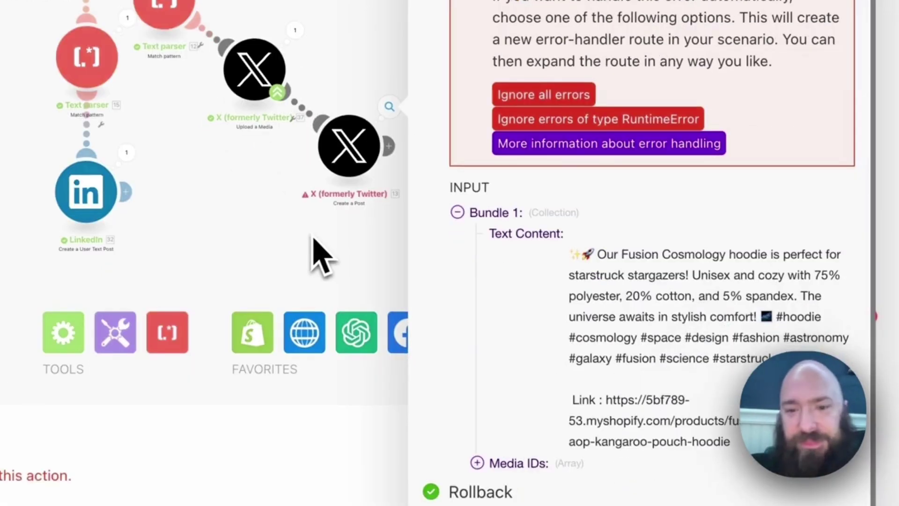
click(365, 286)
click(404, 170)
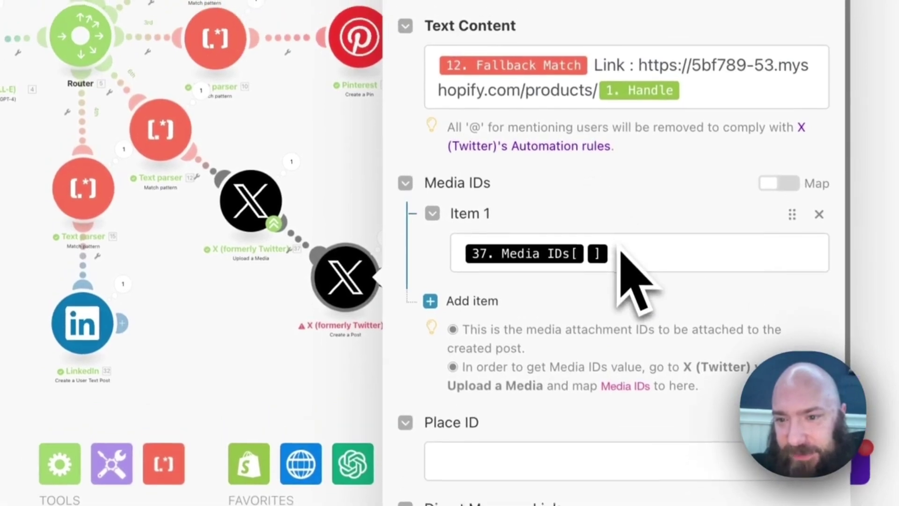
scroll(623, 261, down, 4)
scroll(623, 262, up, 4)
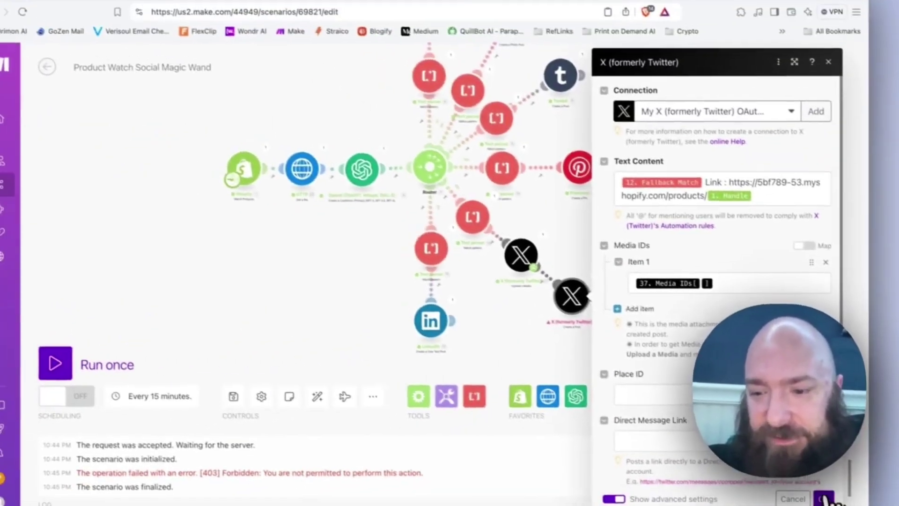
click(824, 498)
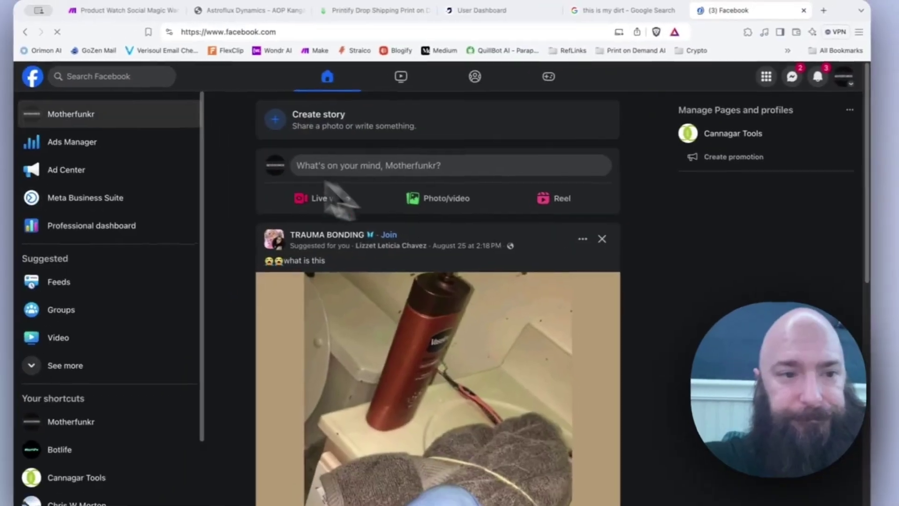
Look through the Motherfunkr Facebook page for the newly published product post
click(120, 114)
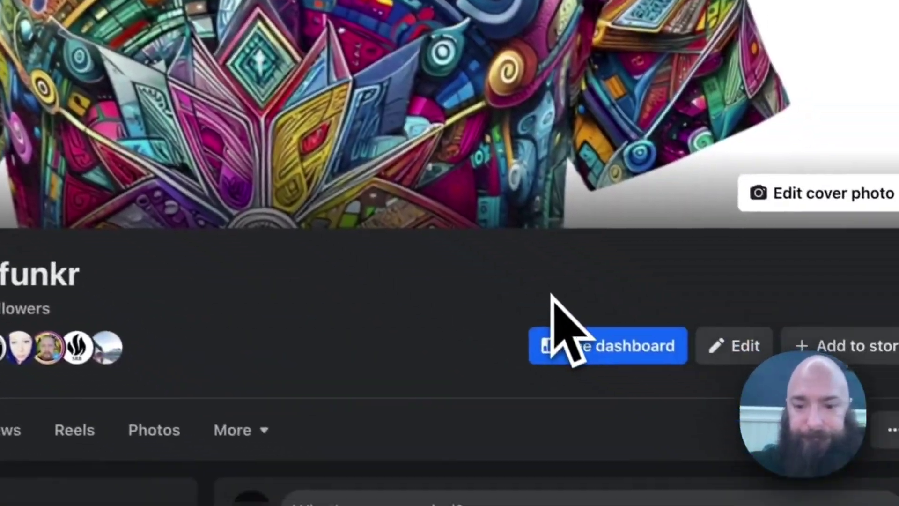
scroll(628, 389, down, 10)
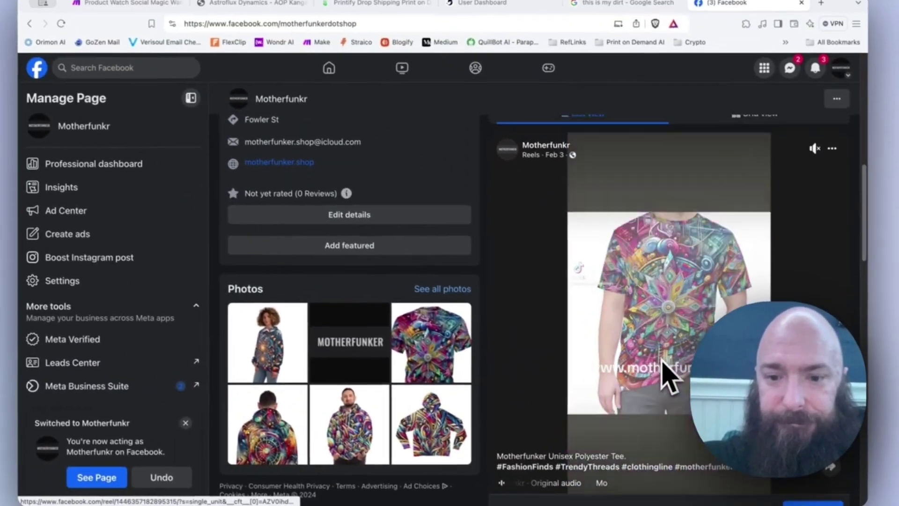
scroll(639, 356, down, 5)
scroll(670, 379, up, 15)
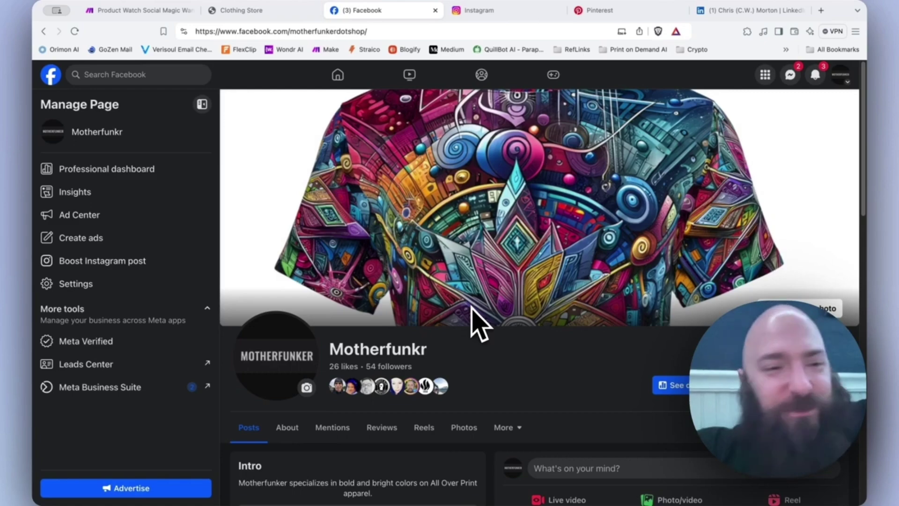
Return to the scenario and check which Page the Facebook Pages and Instagram for Business modules post to
click(129, 11)
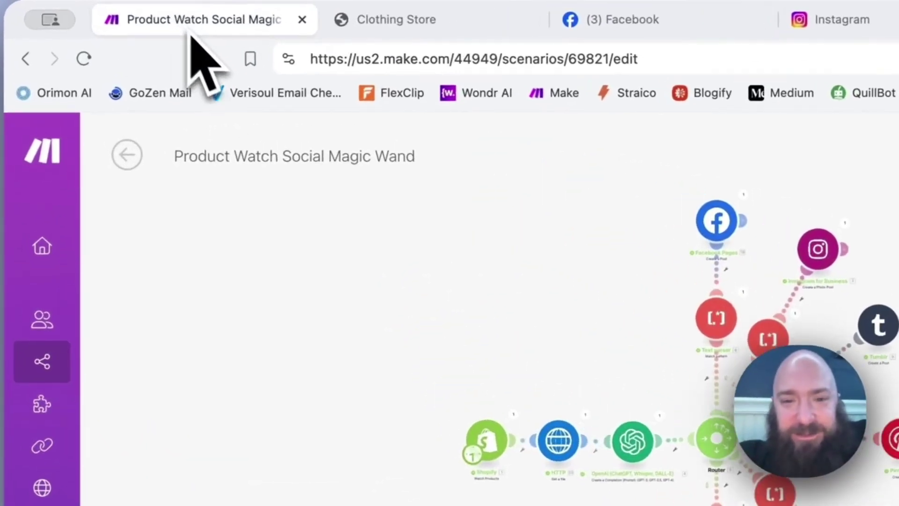
click(717, 220)
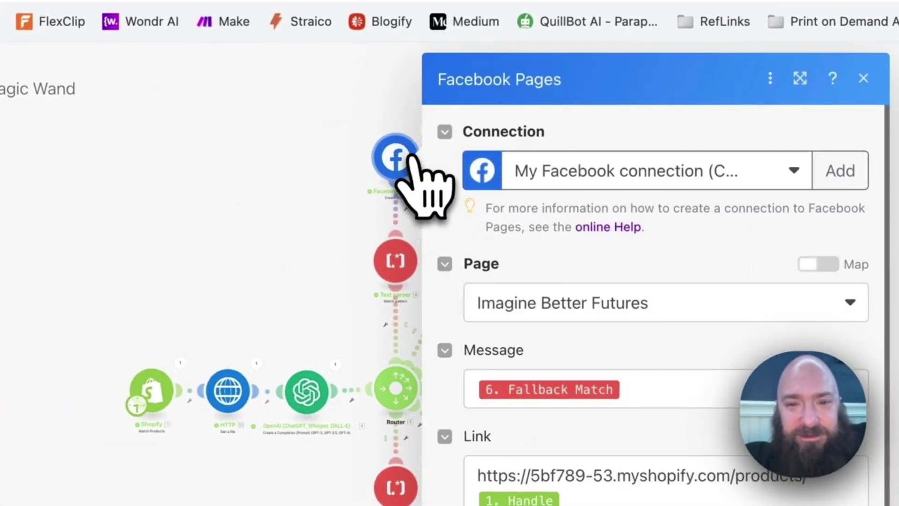
click(592, 307)
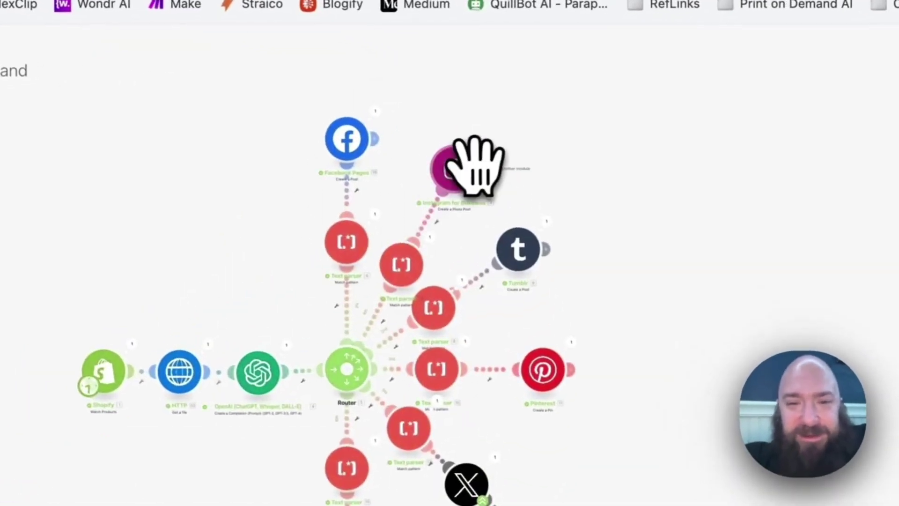
click(464, 145)
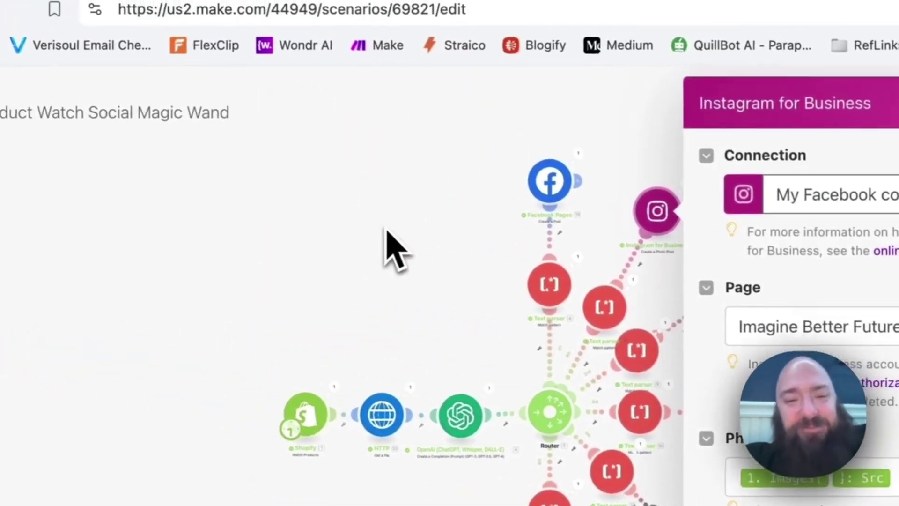
click(244, 196)
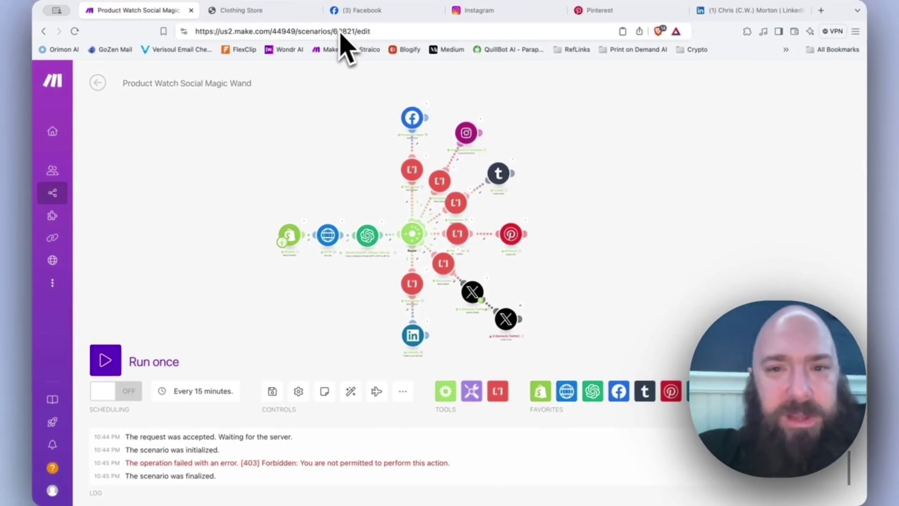
Switch the Facebook profile to Imagine Better Futures and view the new hoodie post in its feed
click(360, 11)
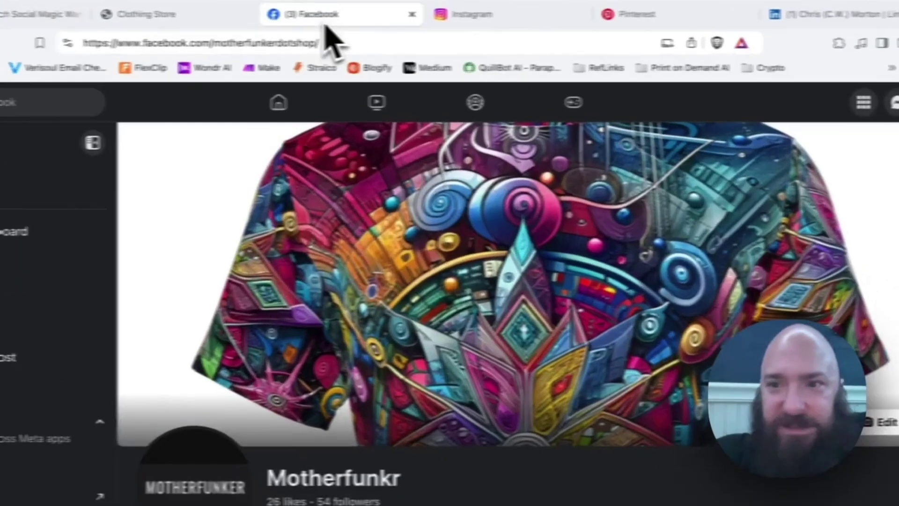
click(841, 75)
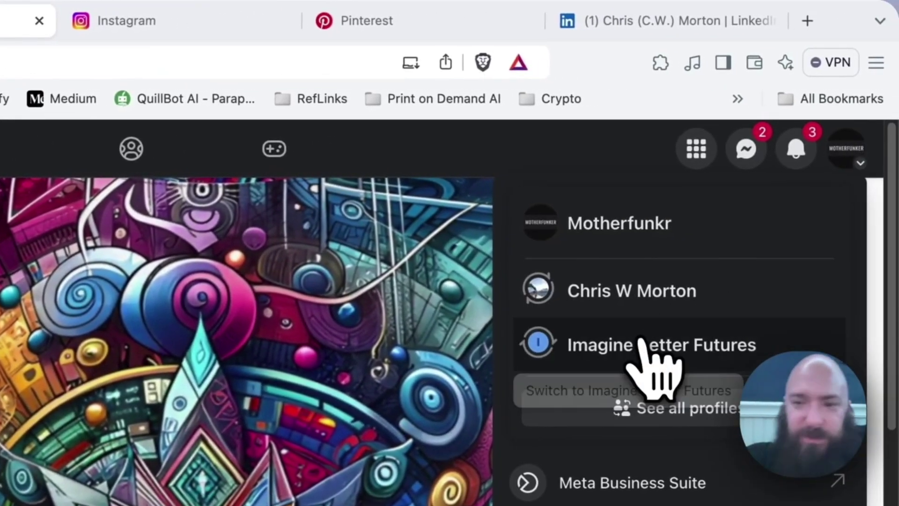
click(647, 344)
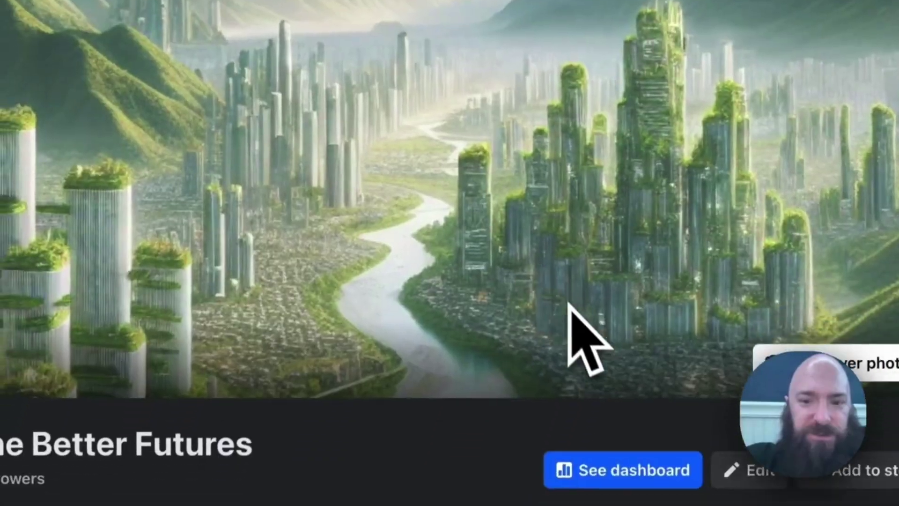
scroll(586, 356, down, 8)
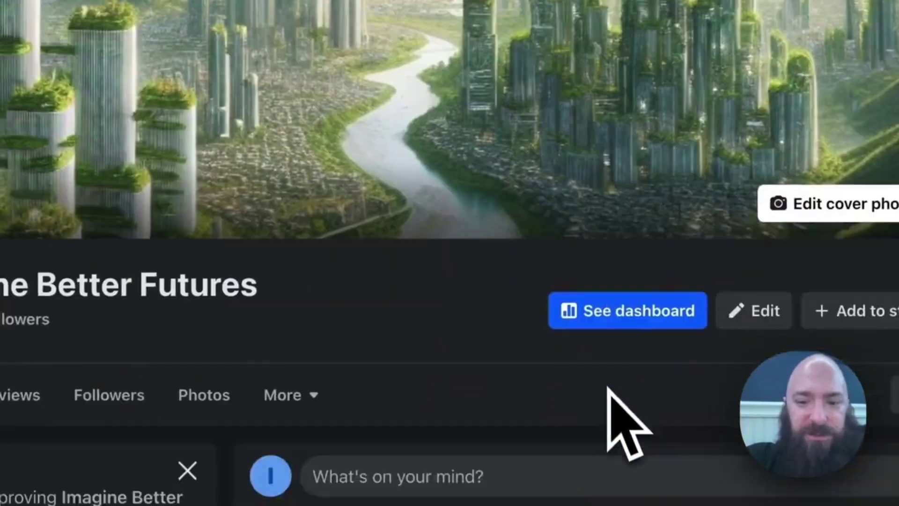
scroll(684, 351, down, 5)
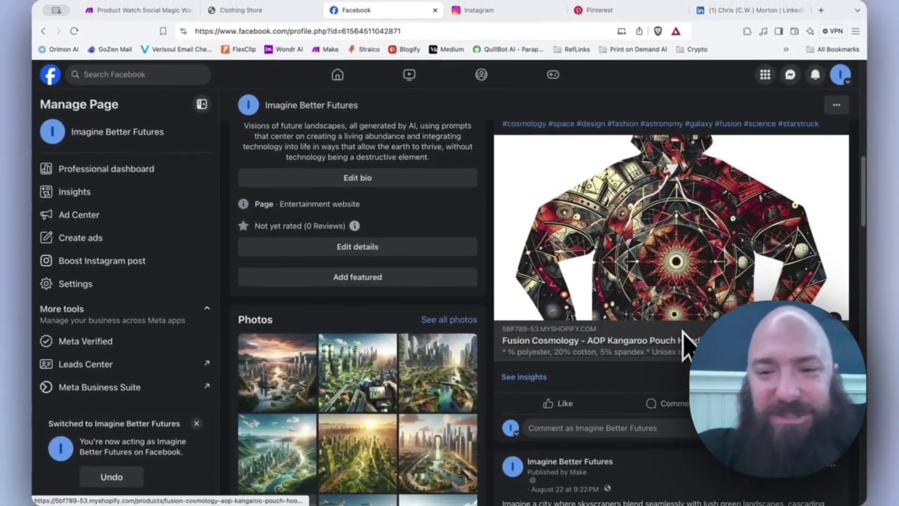
Check the hoodie post on Instagram, and open the matching pin on the Pinterest profile to examine its title and description
click(495, 14)
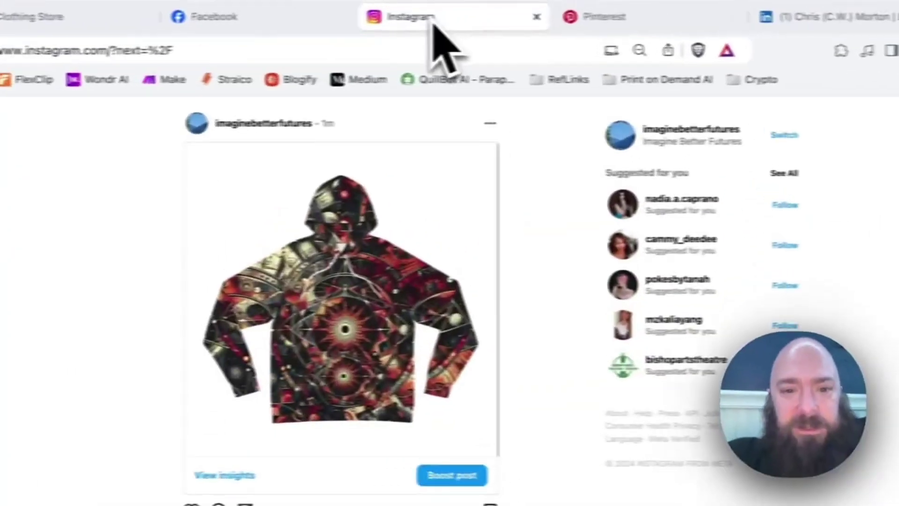
click(615, 28)
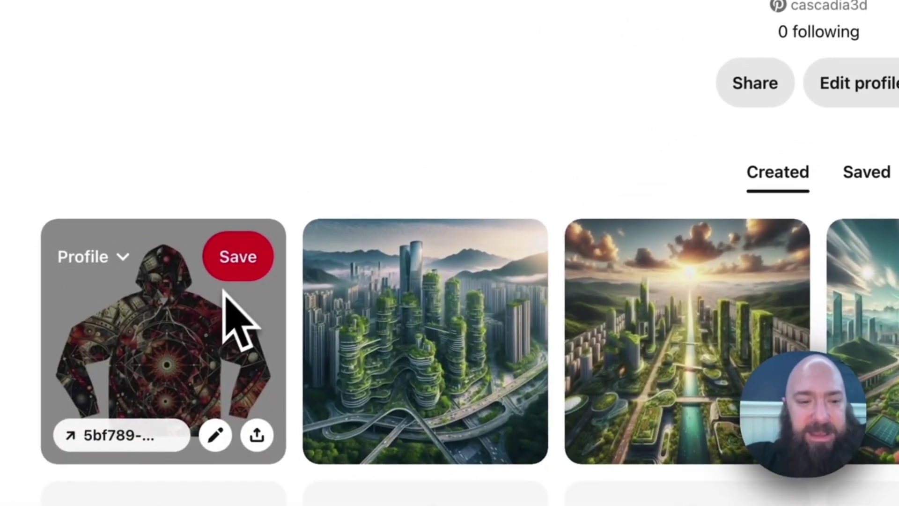
click(178, 328)
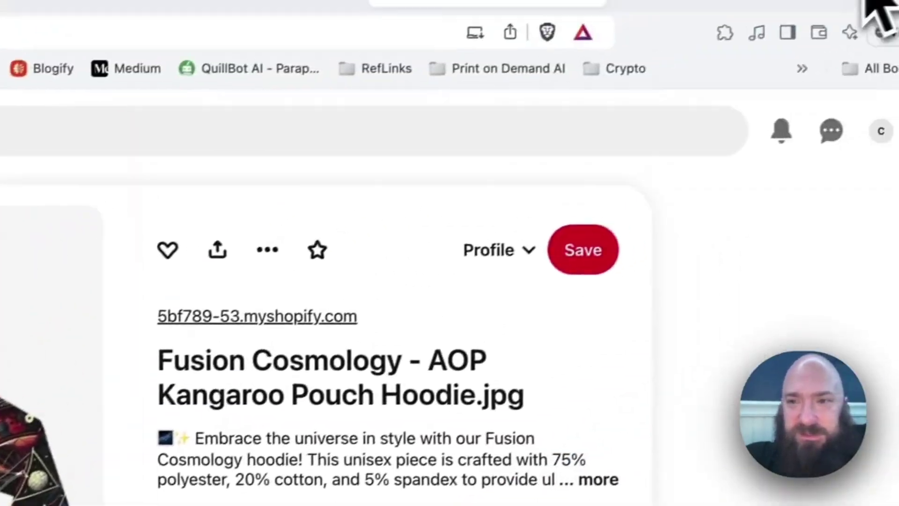
Open the hoodie post from the LinkedIn profile's Activity section and follow its link to examine the Shopify product page
click(683, 16)
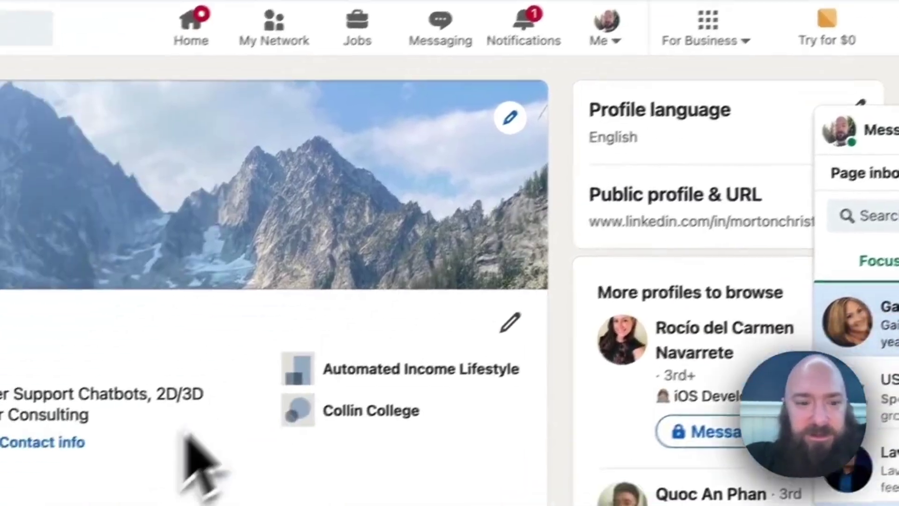
scroll(225, 445, down, 5)
scroll(220, 393, down, 6)
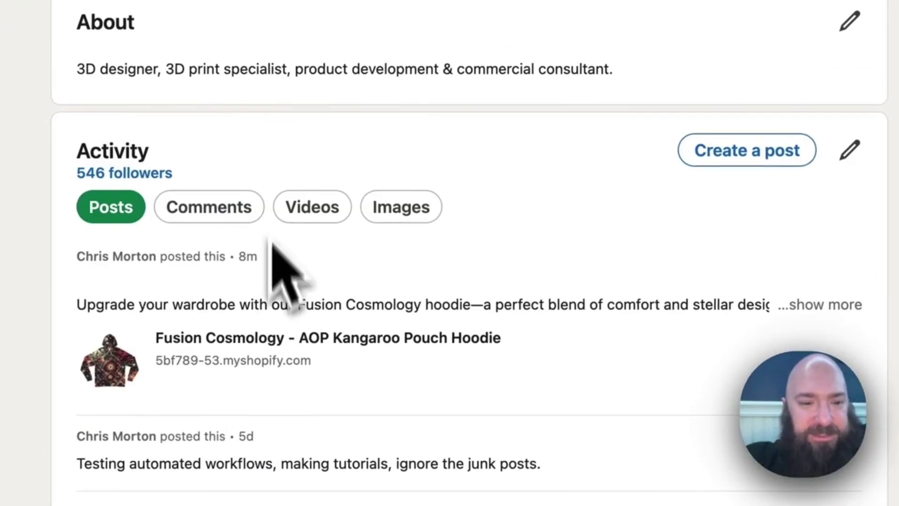
click(256, 362)
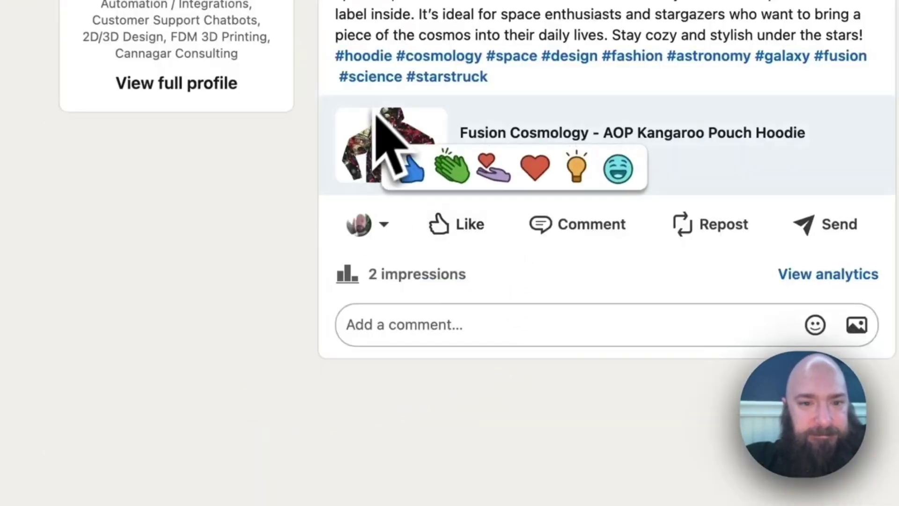
click(460, 140)
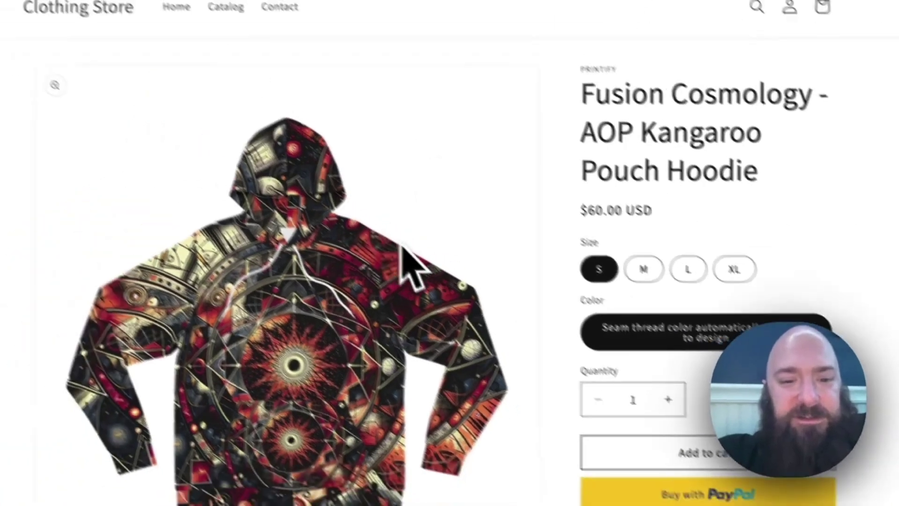
scroll(373, 259, down, 4)
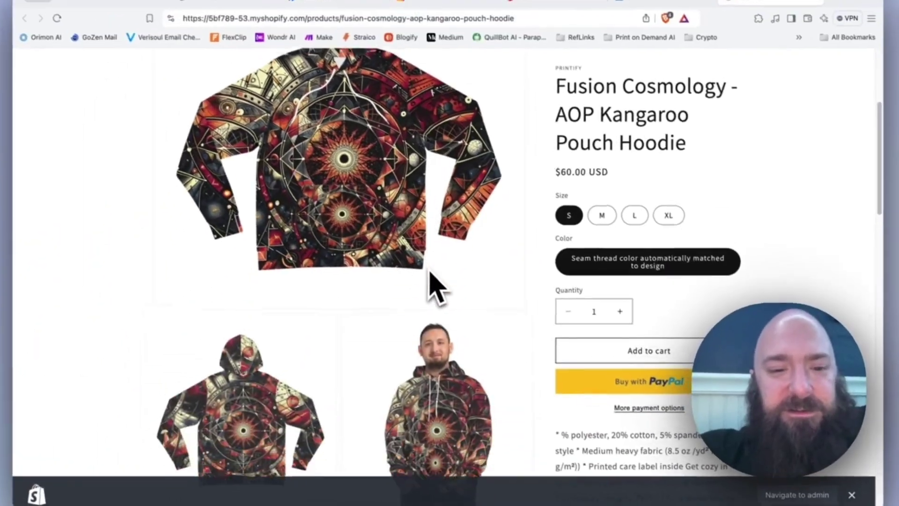
scroll(373, 260, up, 2)
scroll(438, 288, up, 3)
scroll(437, 287, down, 1)
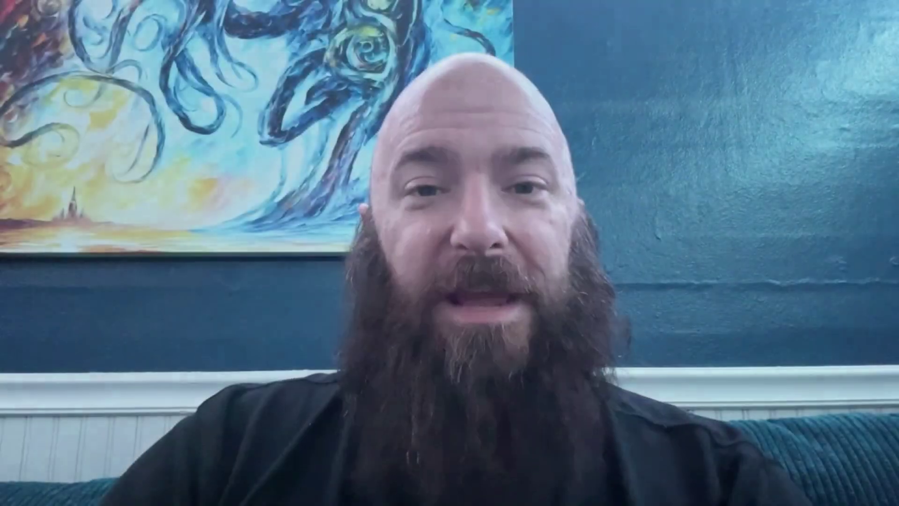
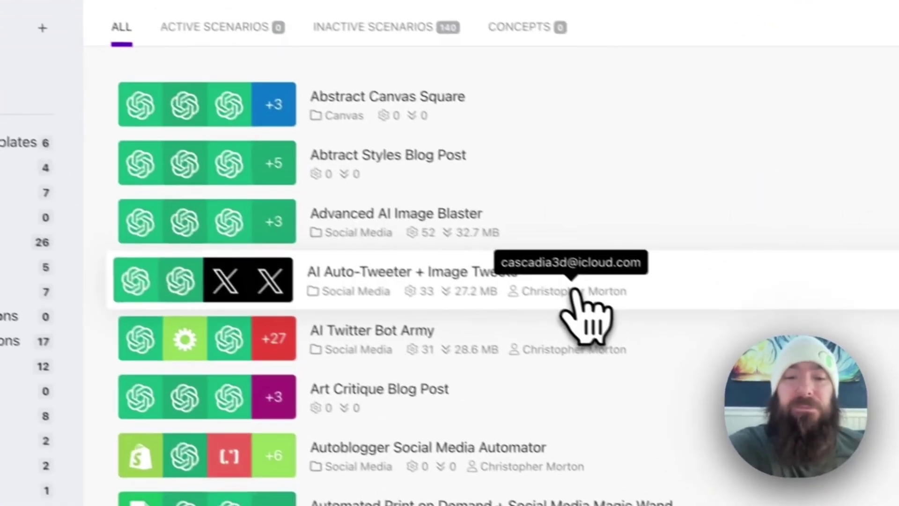
Open the AI Auto-Tweeter + Image Tweets scenario and bring up the settings of its first OpenAI module
click(518, 274)
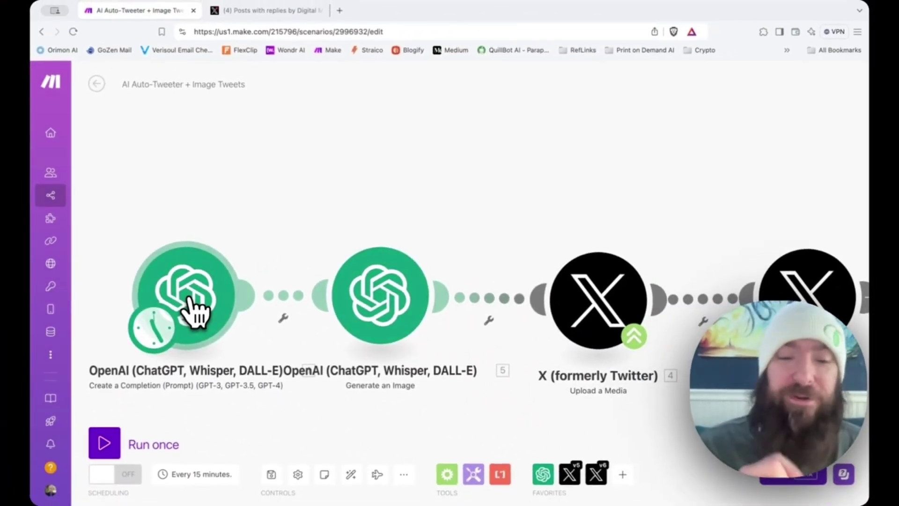
click(193, 305)
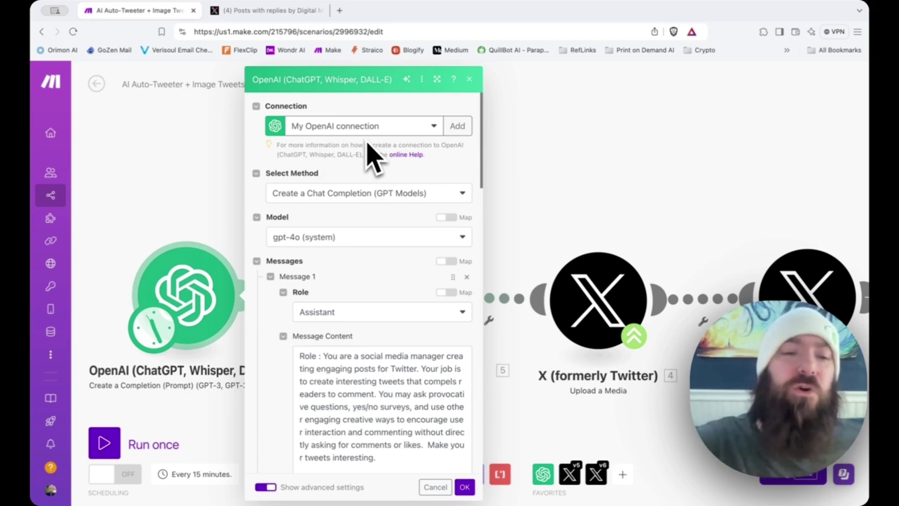
click(215, 191)
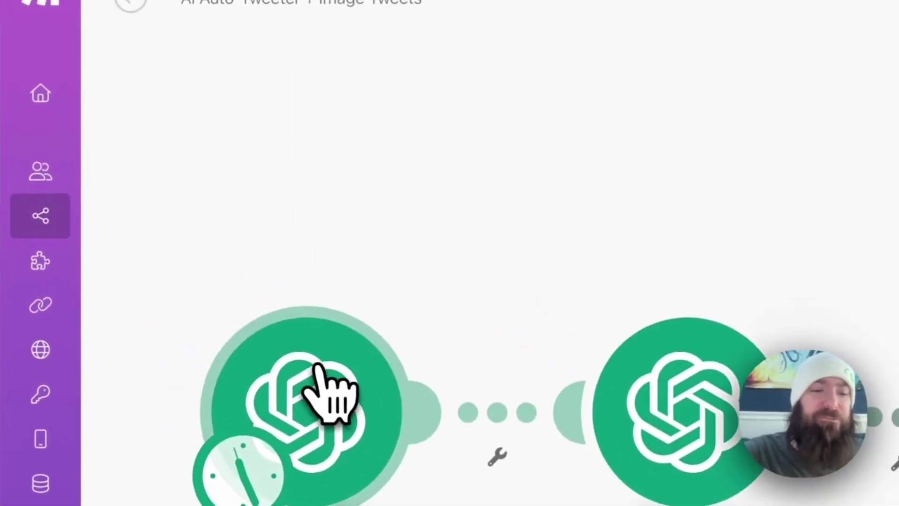
click(324, 389)
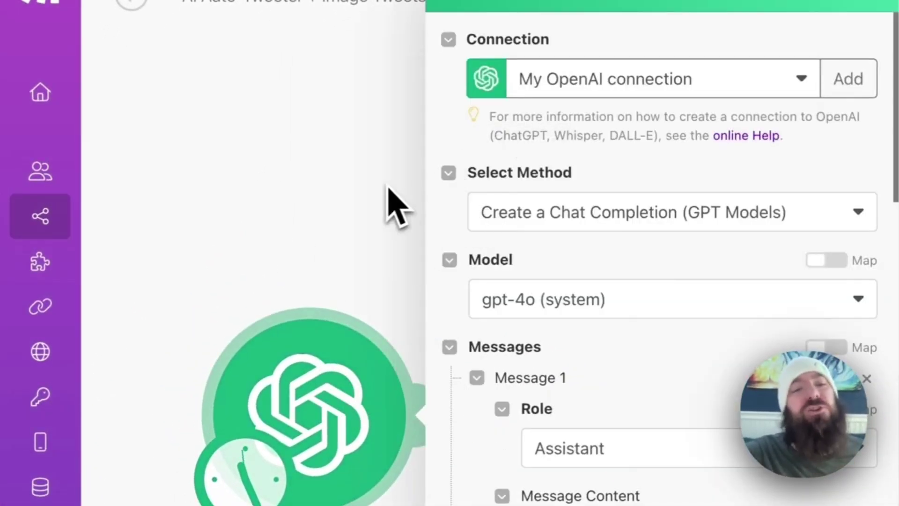
click(389, 187)
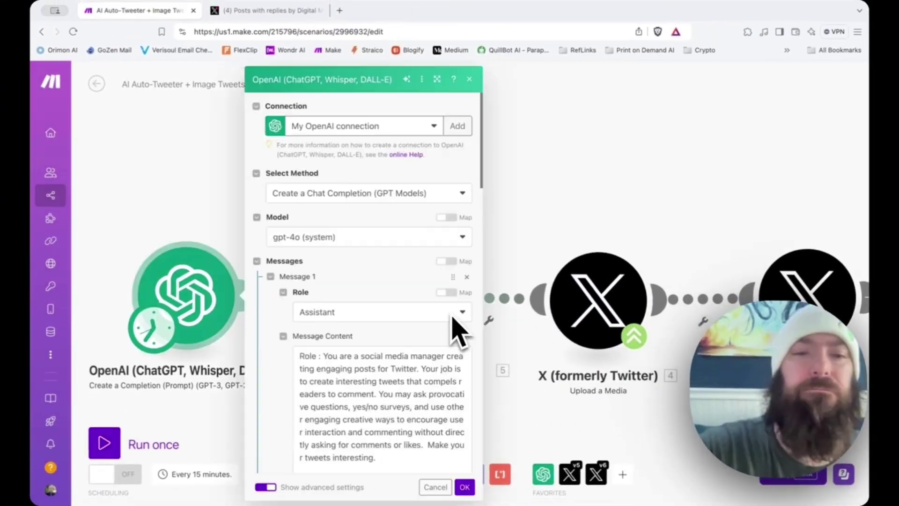
Set the first OpenAI module's model to gpt-3.5-turbo
click(347, 240)
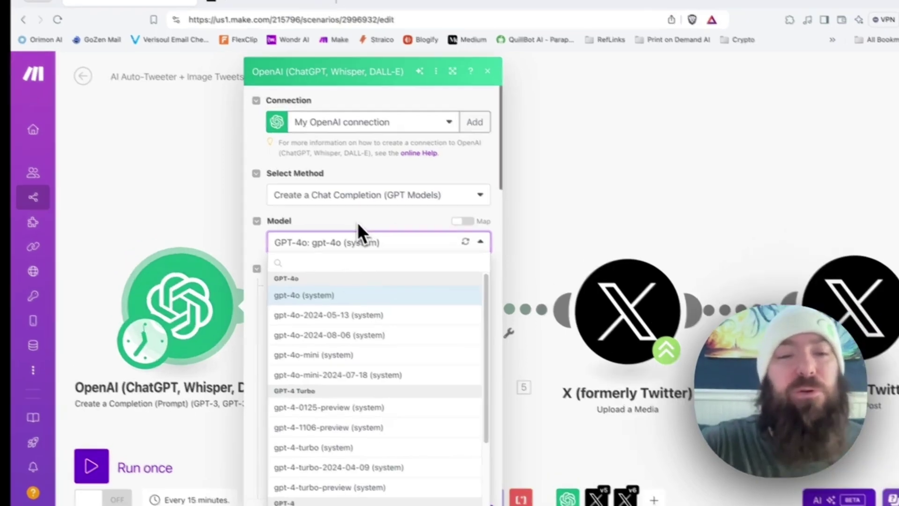
click(357, 221)
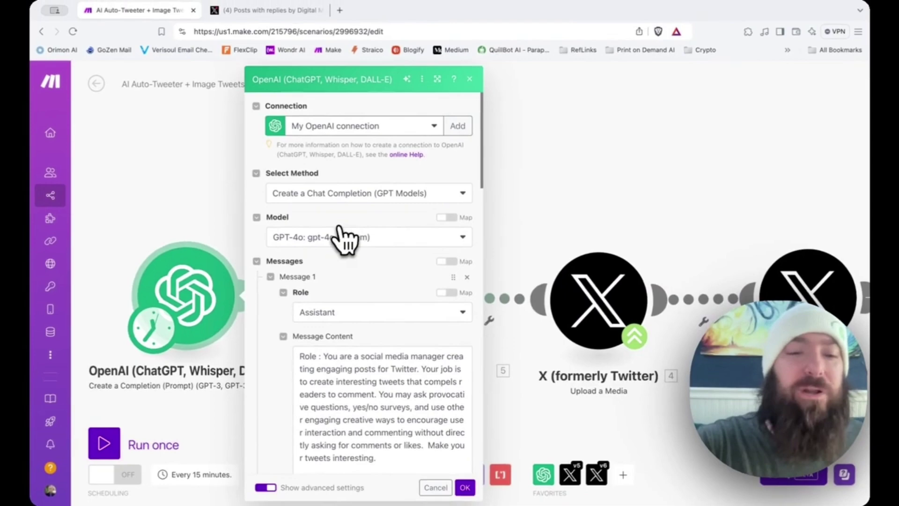
click(351, 243)
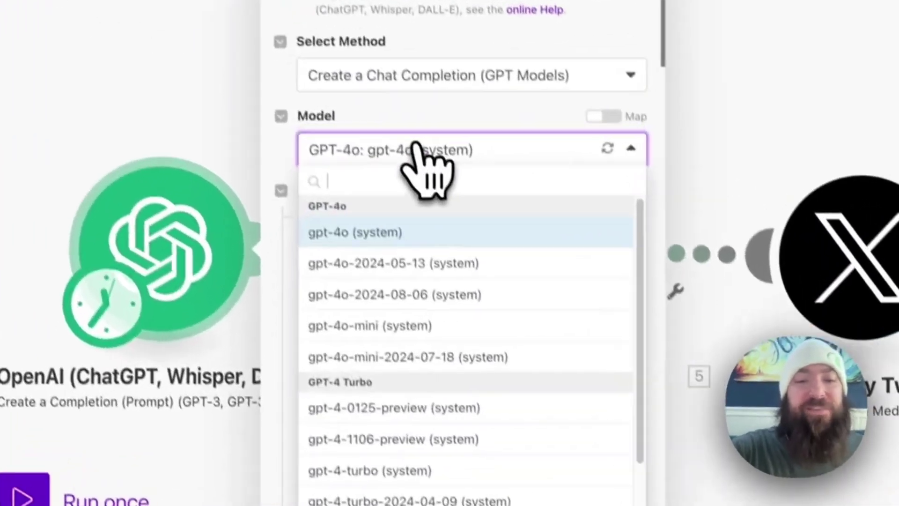
scroll(431, 412, down, 5)
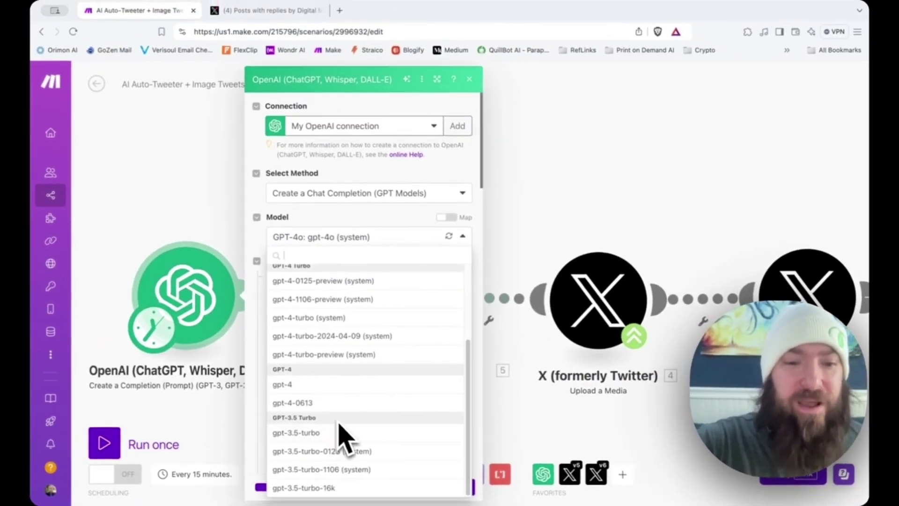
click(335, 433)
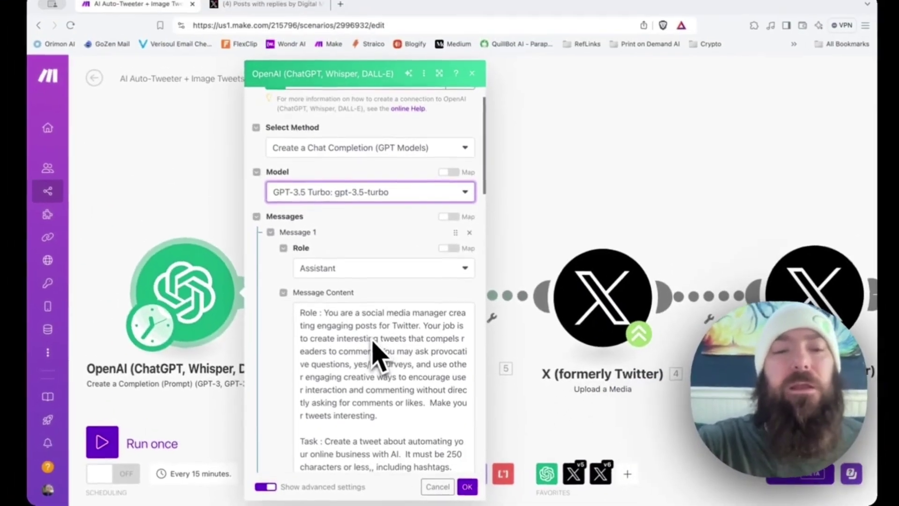
Correct the message content to read "tweets that compel readers to comment" and "250 characters or less, including hashtags"
scroll(367, 249, down, 1)
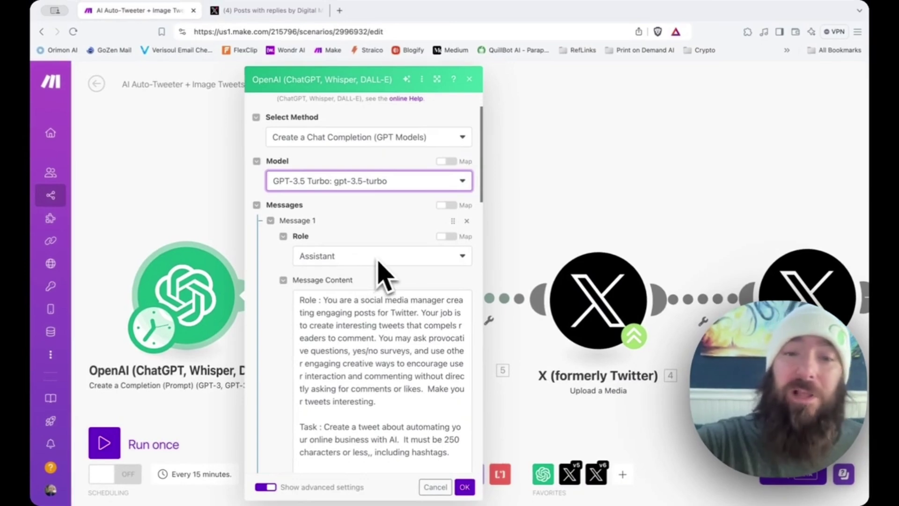
scroll(365, 300, down, 3)
scroll(312, 335, down, 2)
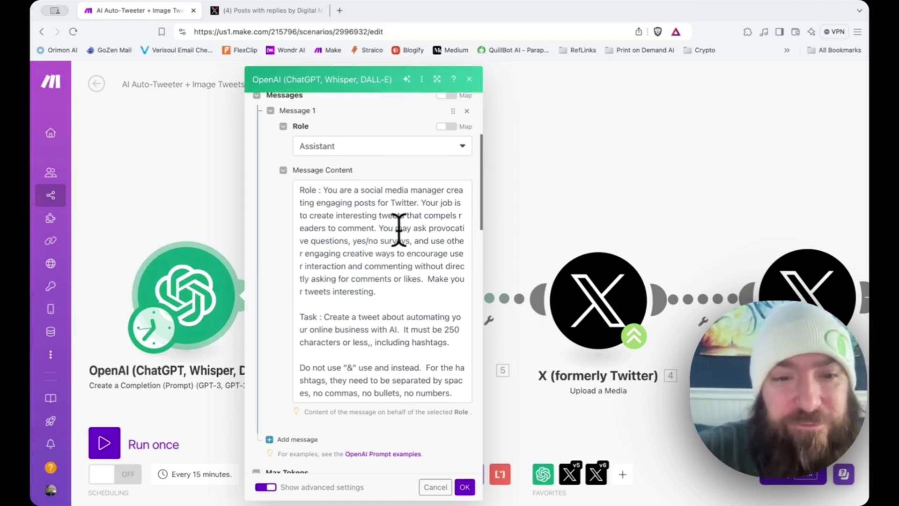
click(457, 216)
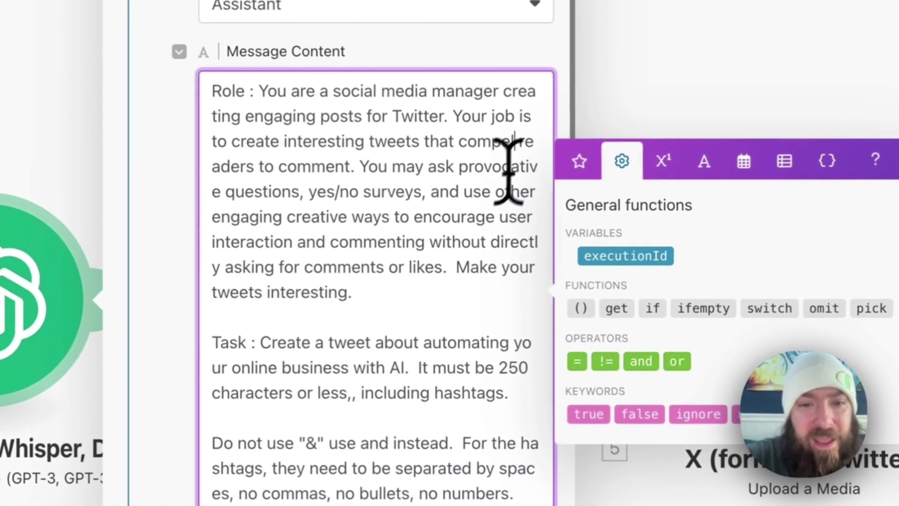
click(382, 291)
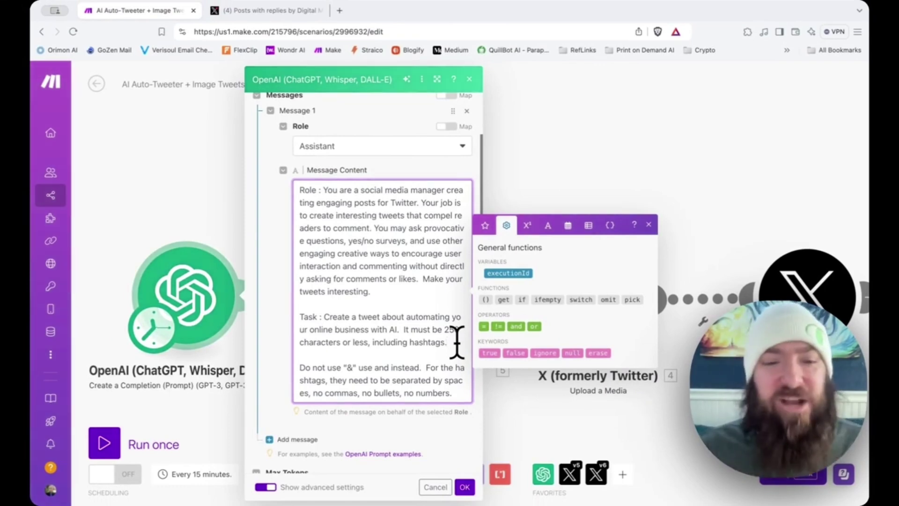
Review the rest of the prompt, the Max Tokens and the Temperature, and save the first OpenAI module's settings
scroll(456, 342, down, 1)
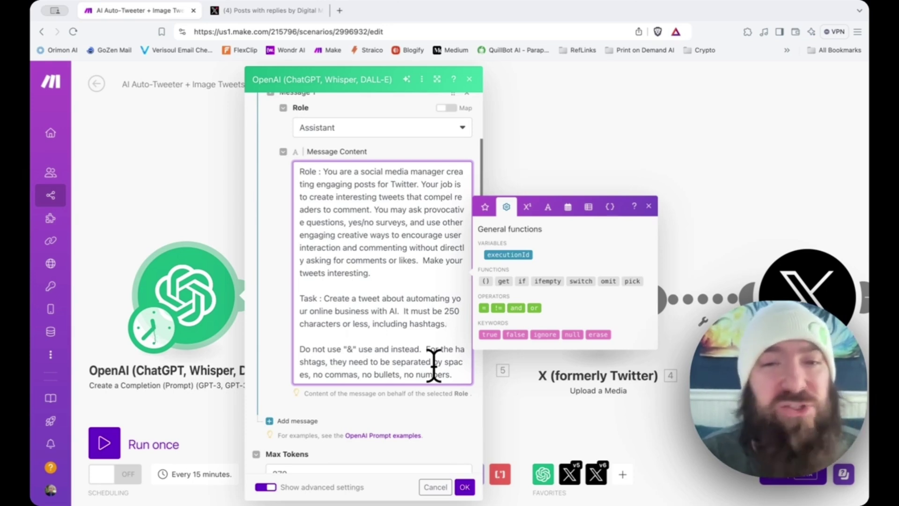
scroll(411, 381, down, 3)
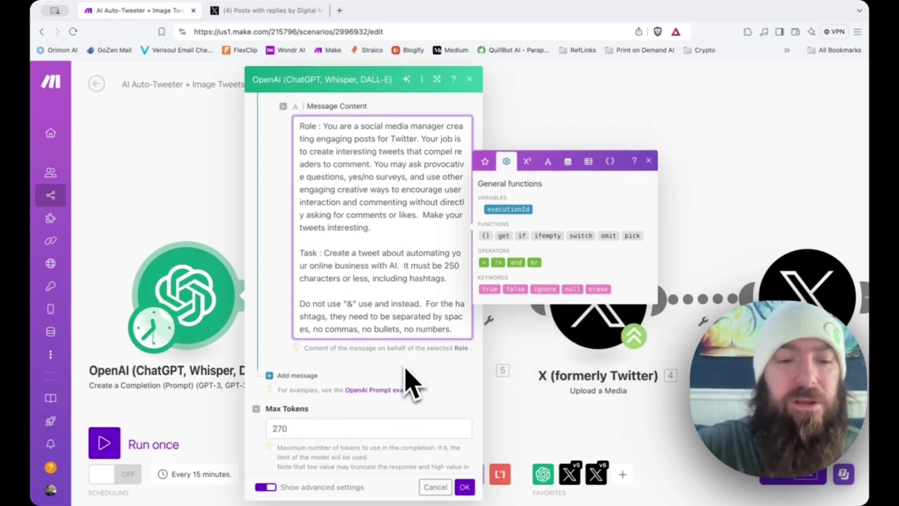
click(315, 337)
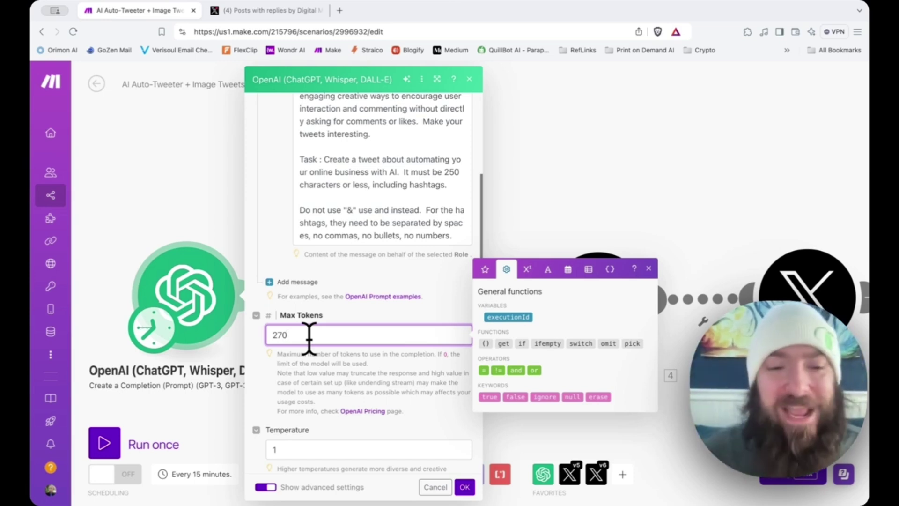
scroll(363, 412, down, 5)
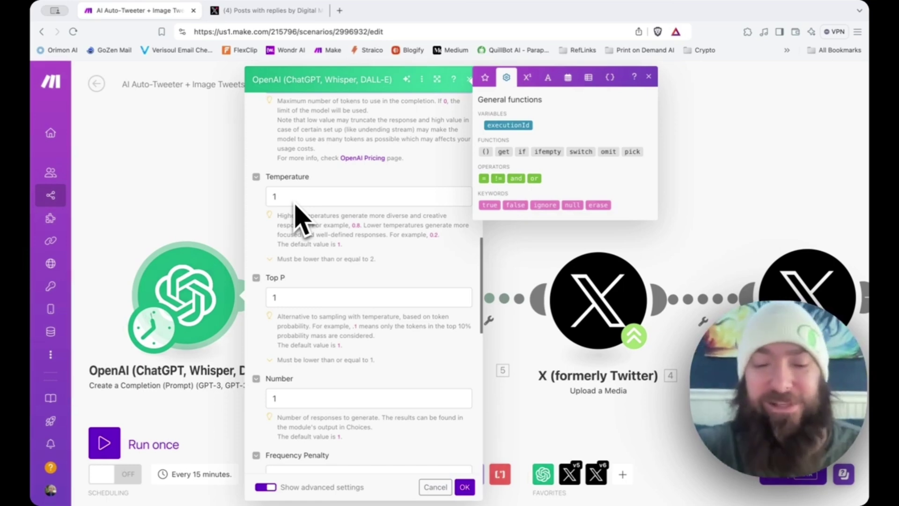
click(465, 488)
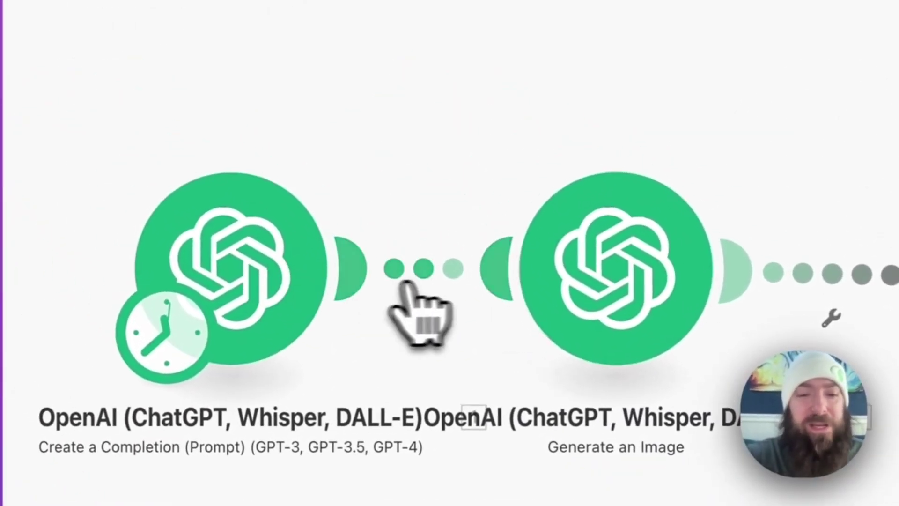
Open the Generate an Image module's settings and check which image models are available
click(445, 130)
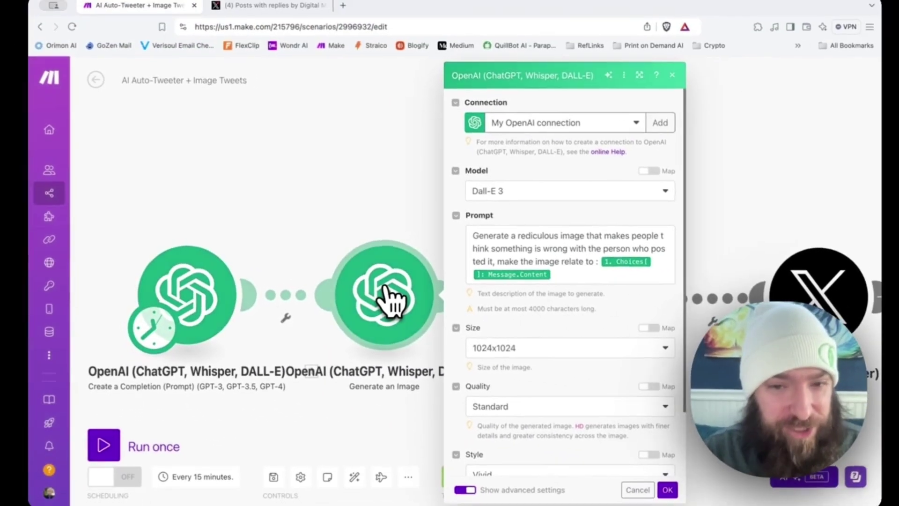
click(541, 196)
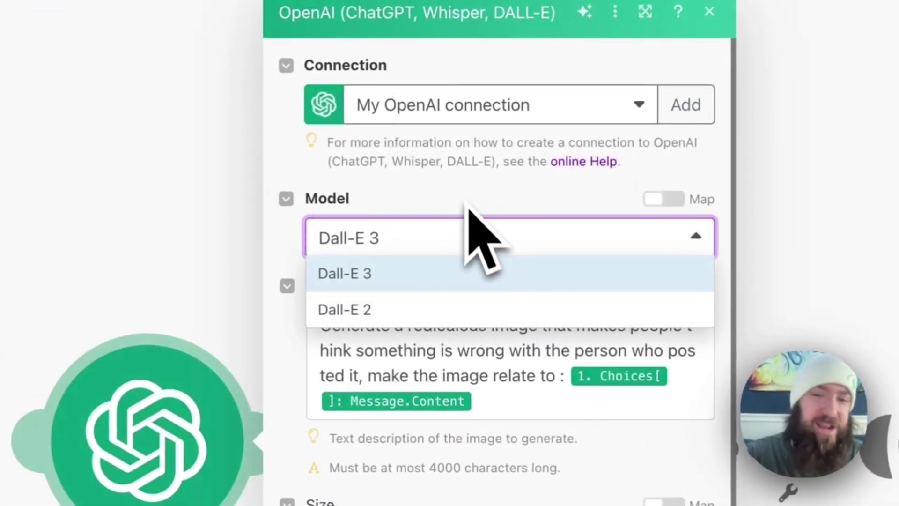
click(467, 199)
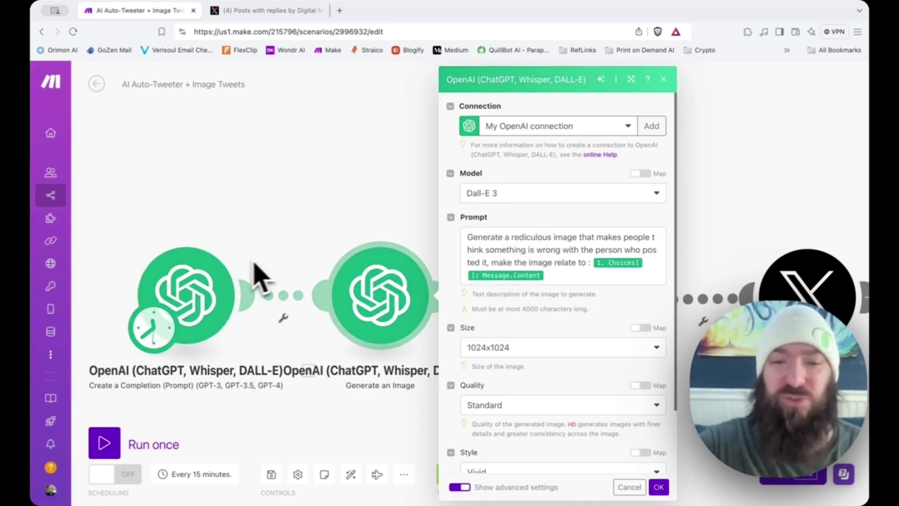
Check the image size, quality, style and response format options, and accept the Generate an Image module's settings
scroll(553, 334, down, 2)
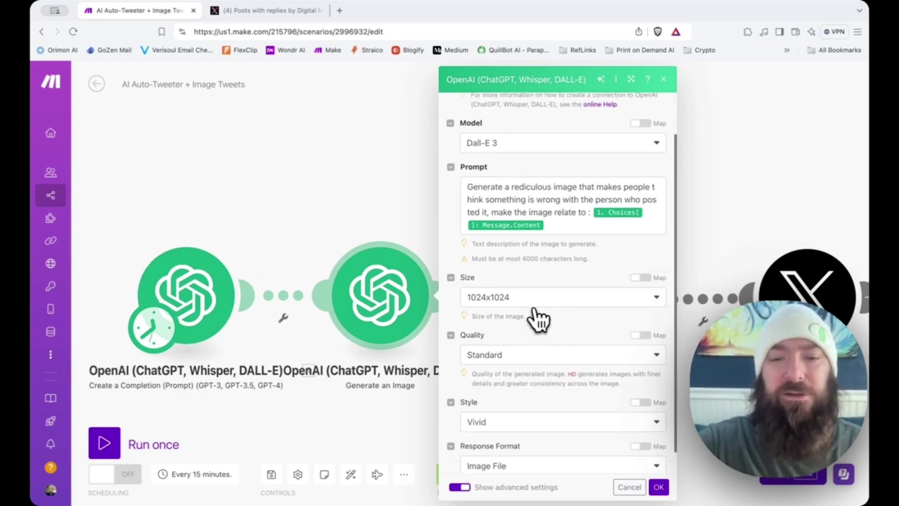
click(531, 302)
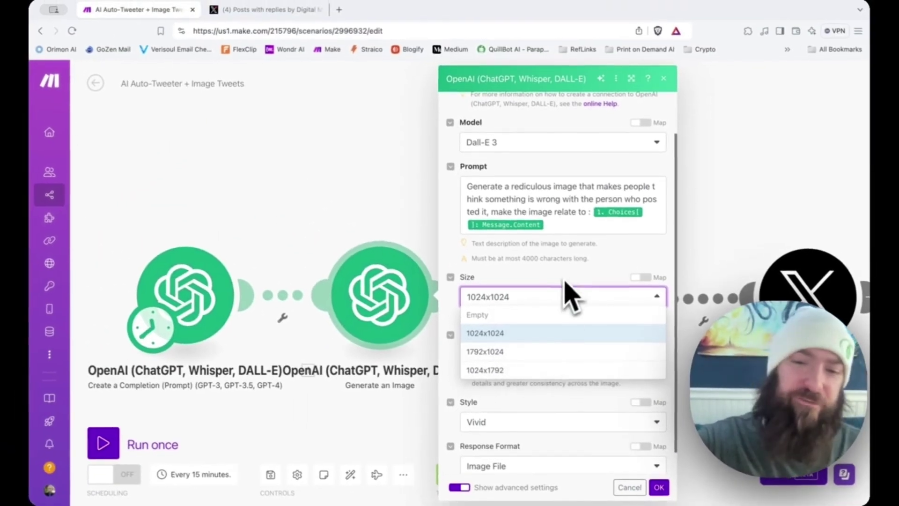
click(564, 272)
scroll(482, 248, down, 1)
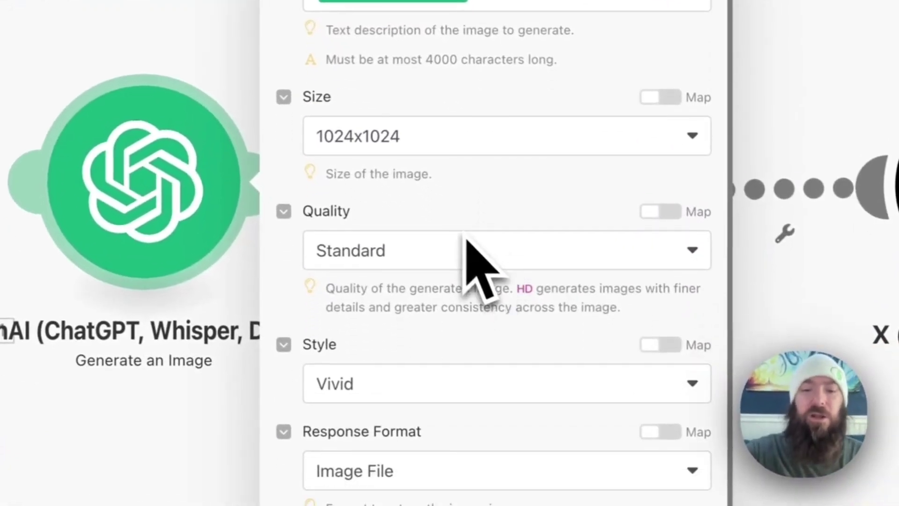
click(428, 258)
click(467, 322)
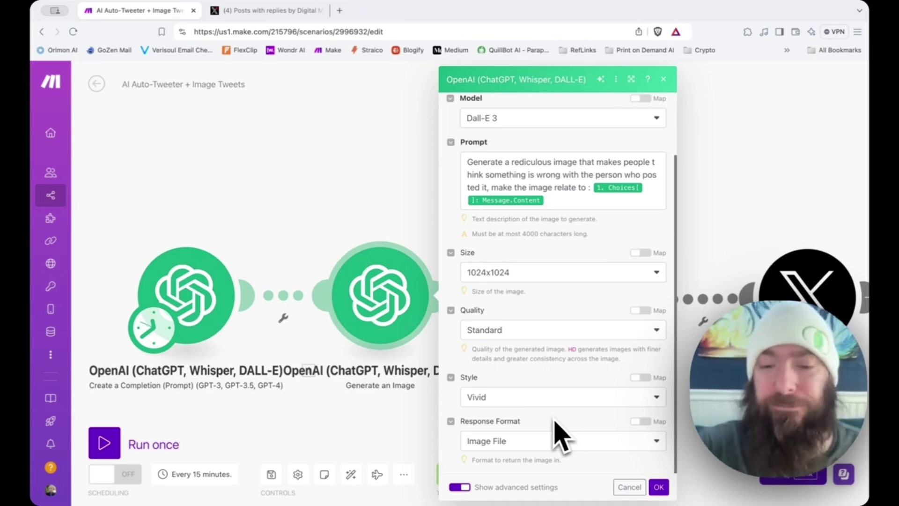
click(658, 487)
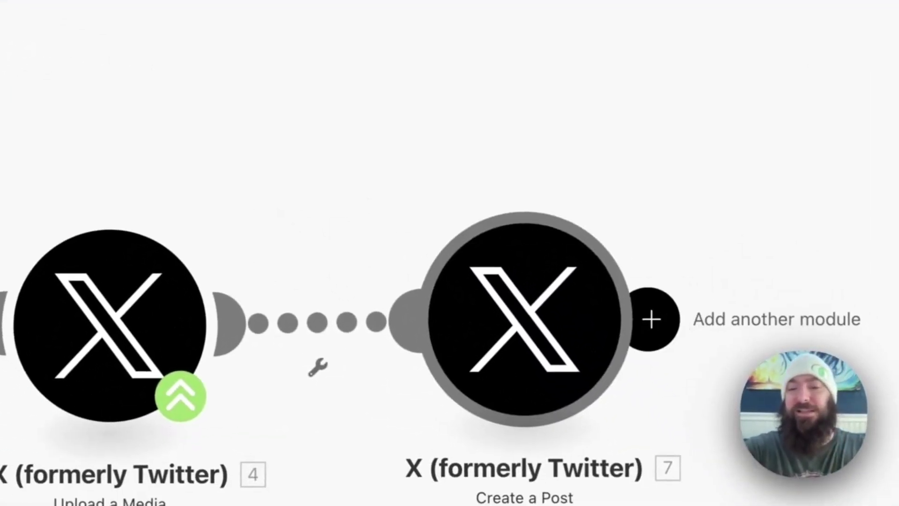
Start adding an X (formerly Twitter) module after Create a Post and look through the v5 actions
click(691, 370)
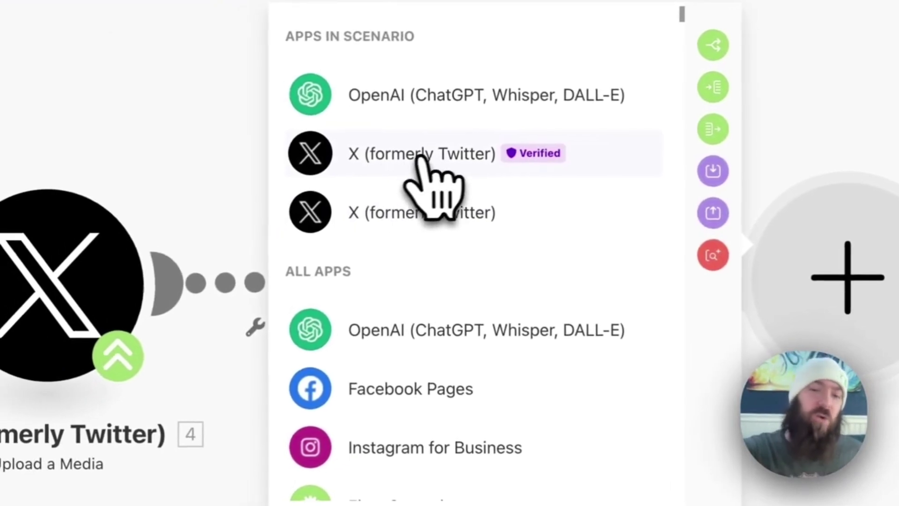
click(415, 165)
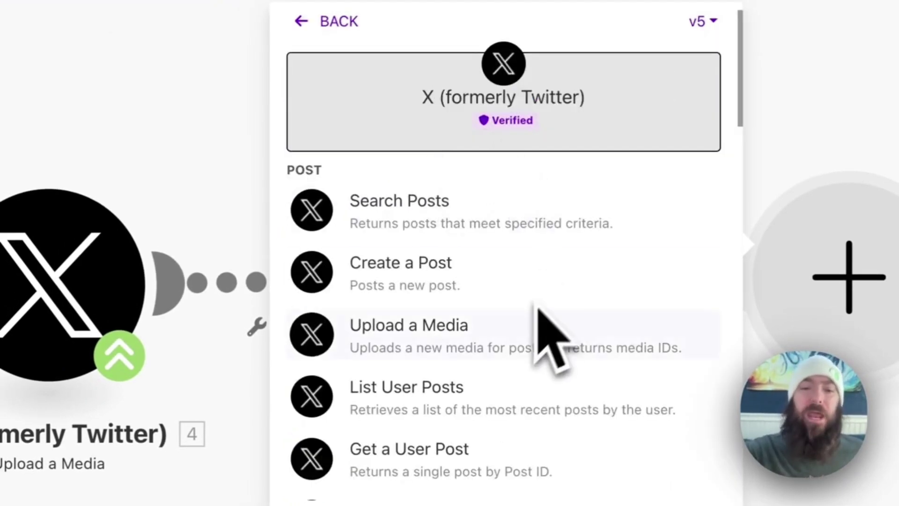
scroll(518, 412, down, 3)
scroll(518, 417, up, 3)
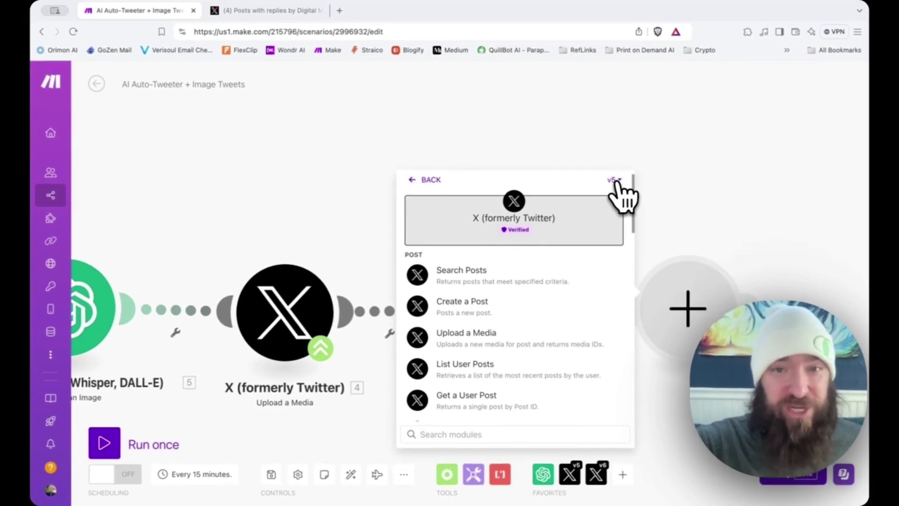
Switch the X (formerly Twitter) app to version v6 and look through its available actions
click(615, 181)
click(609, 204)
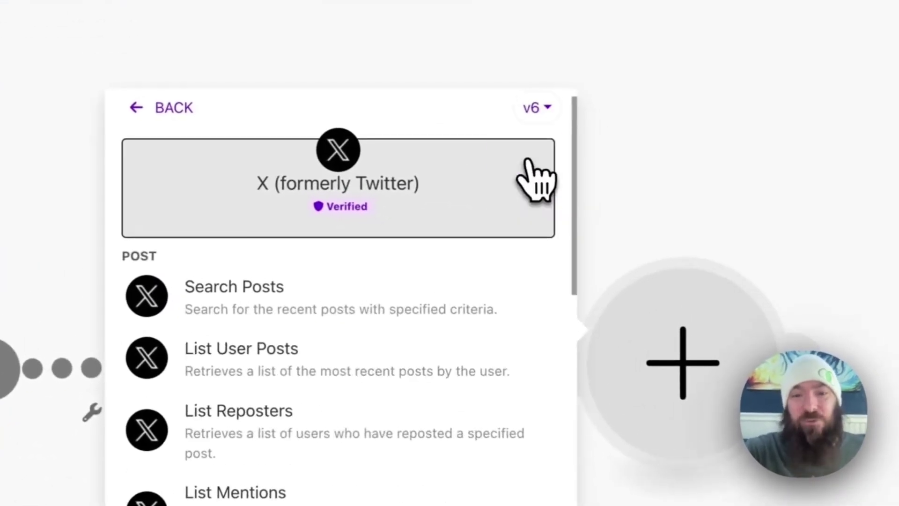
scroll(410, 412, down, 10)
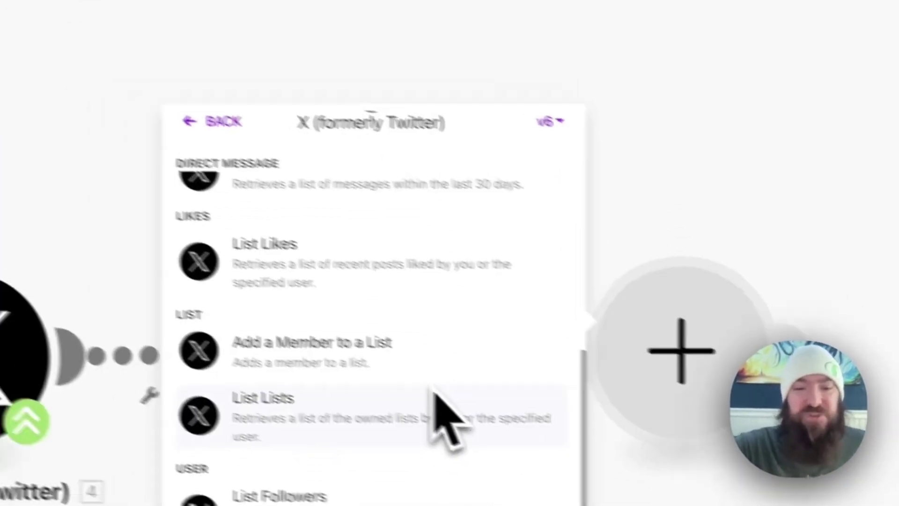
scroll(440, 417, up, 10)
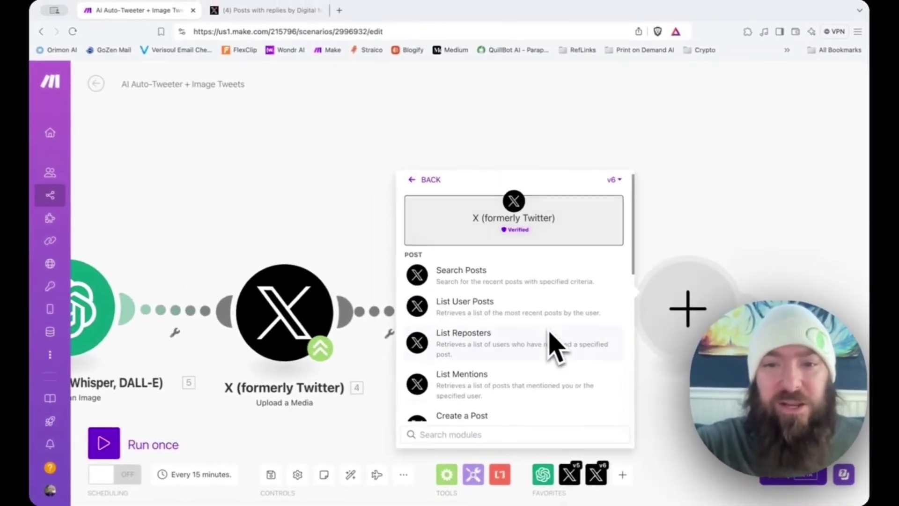
Switch the X (formerly Twitter) app back to version v5 and look through its available actions
click(615, 180)
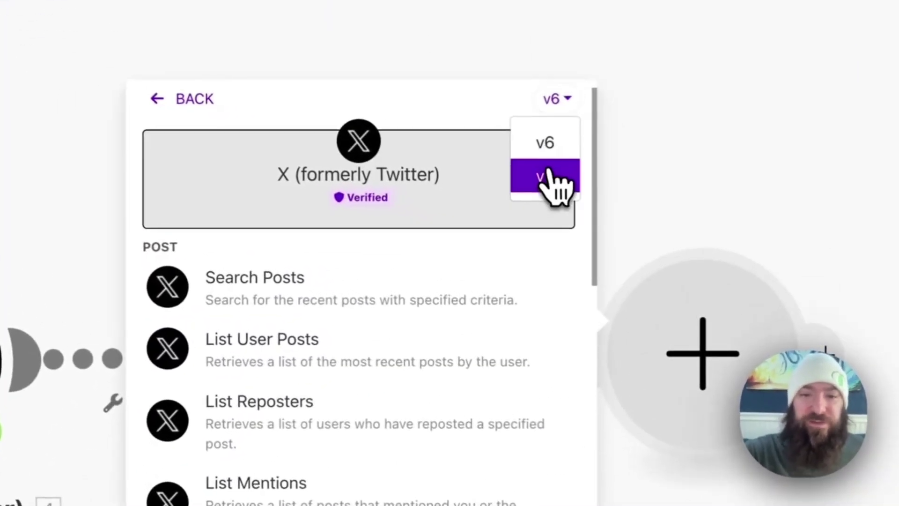
click(612, 220)
scroll(361, 412, down, 1)
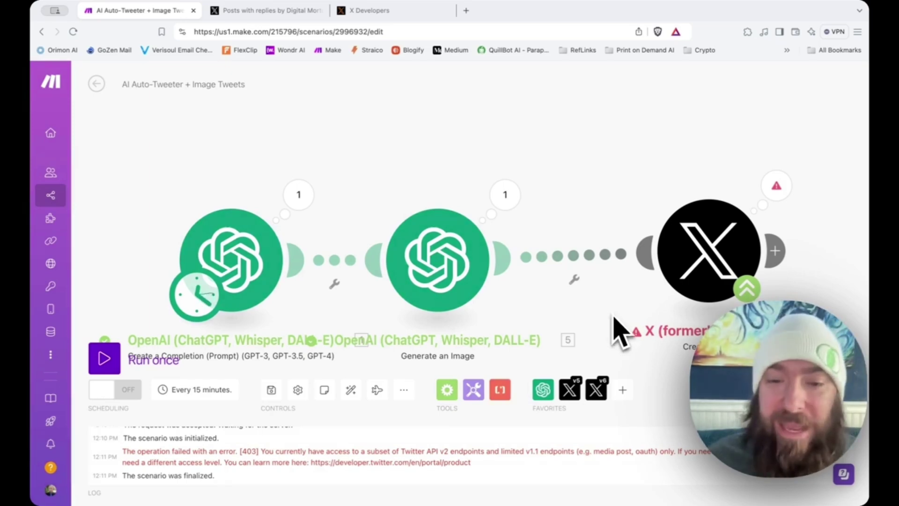
Review the X Create a Post module's status, upload, attachment, sensitive-content and location settings, and accept them
click(730, 269)
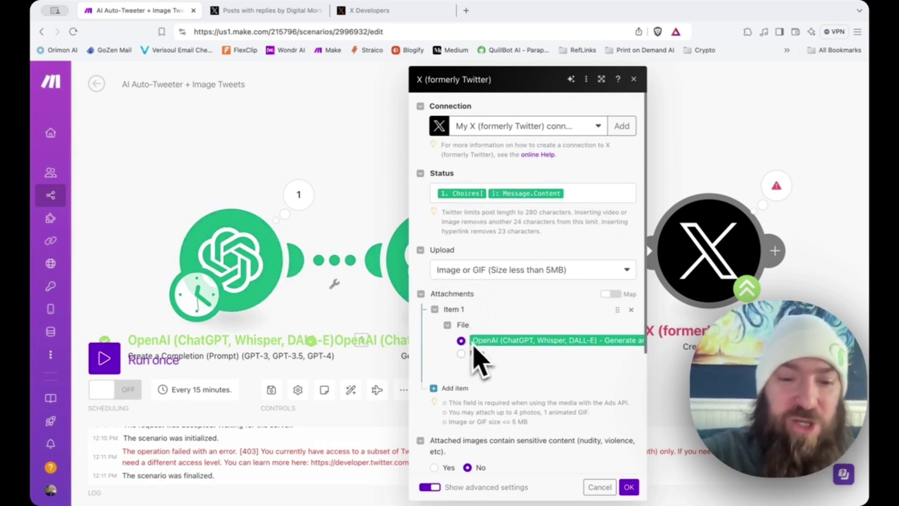
scroll(526, 411, down, 5)
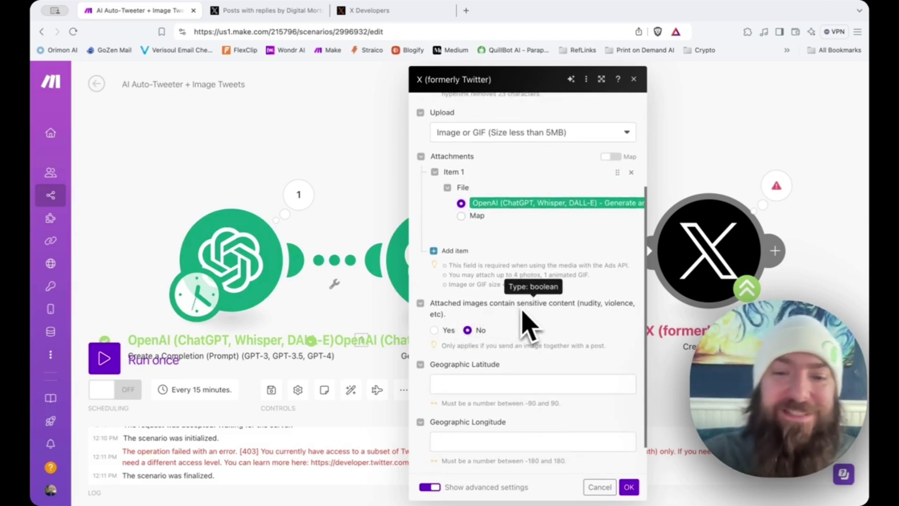
scroll(534, 327, down, 1)
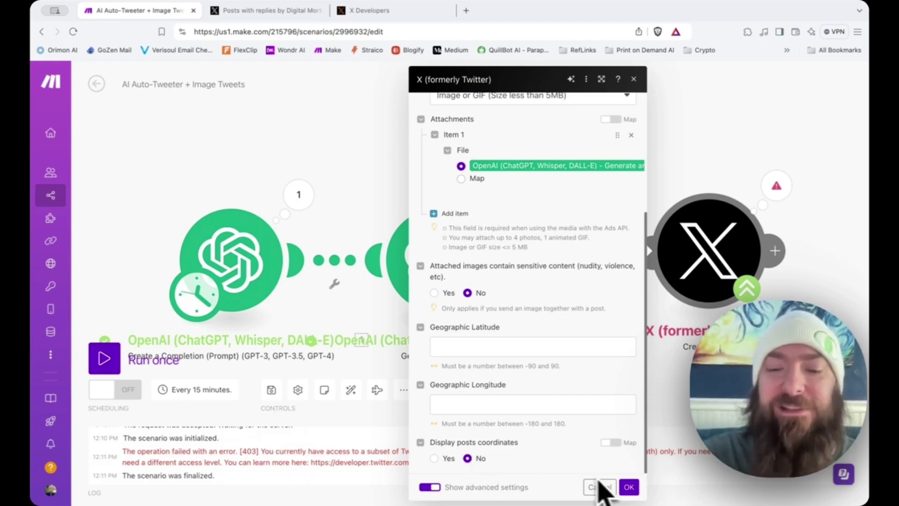
click(629, 487)
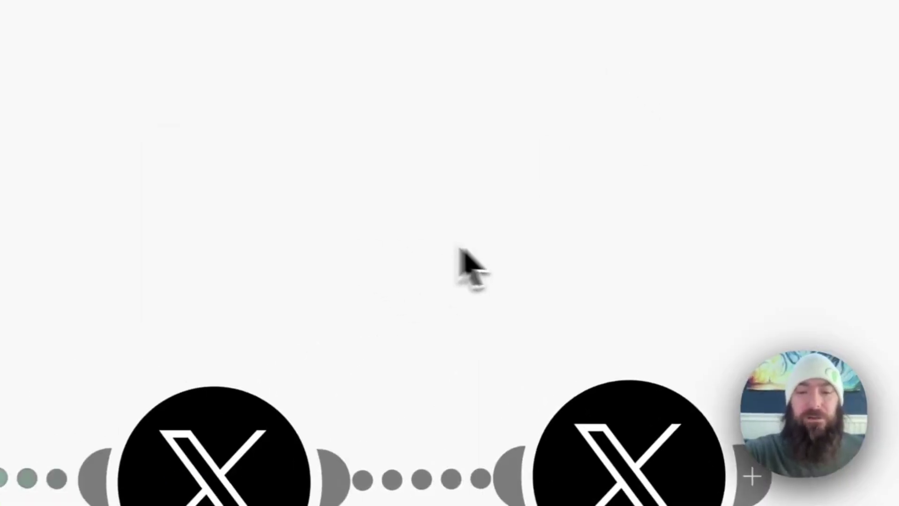
Check the Upload a Media module's upload type options, keep Image or GIF (Size less than 5MB), and accept the settings
click(217, 497)
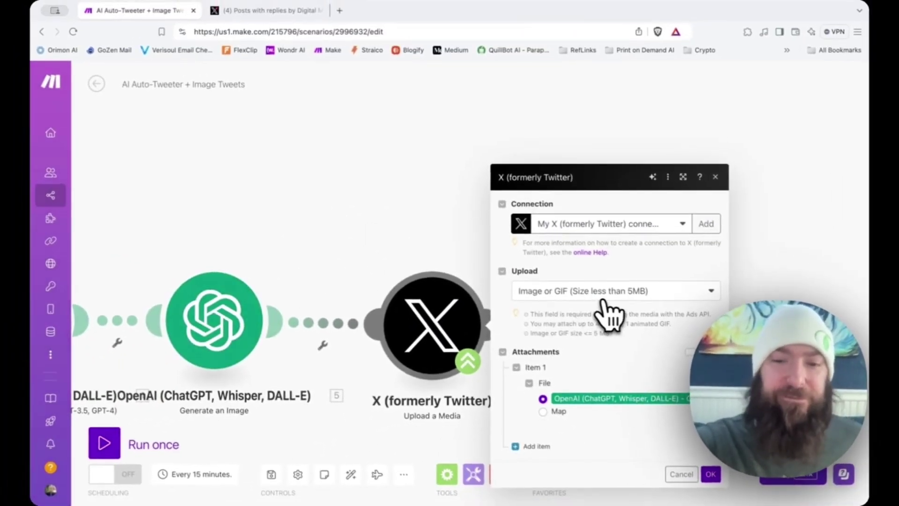
click(593, 291)
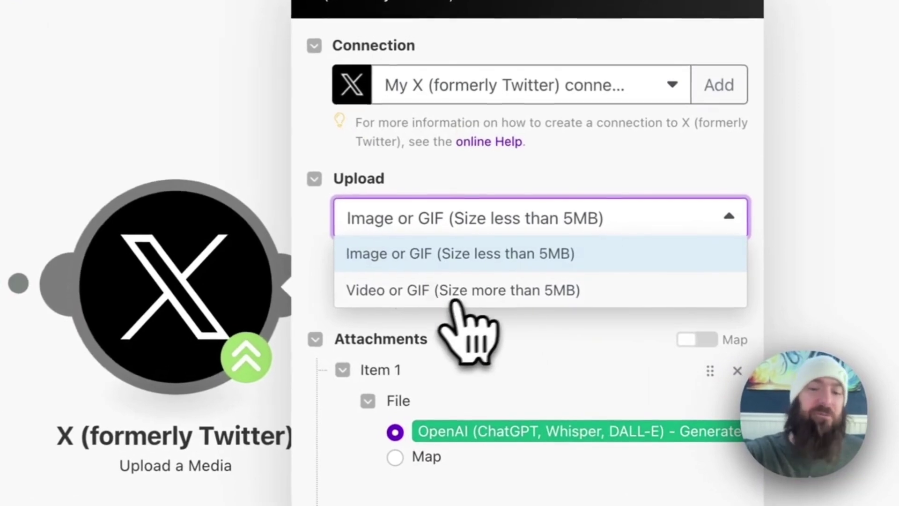
click(513, 173)
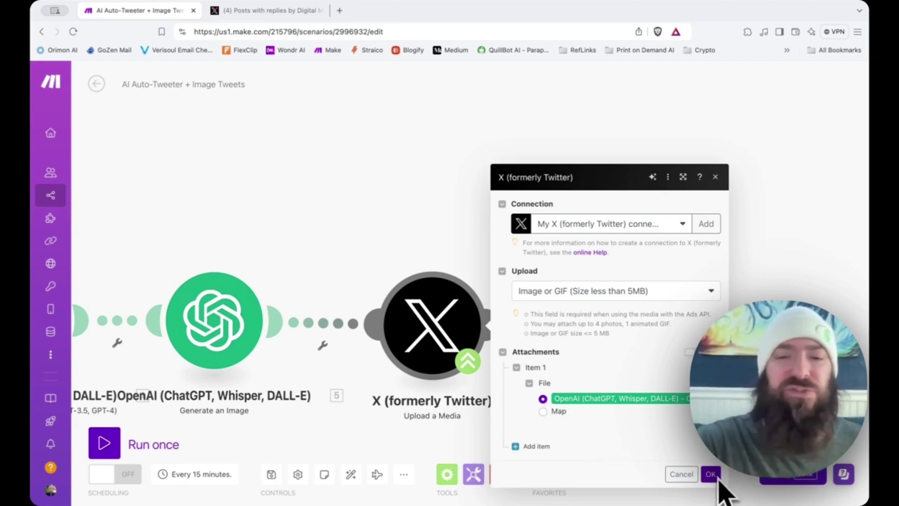
click(709, 475)
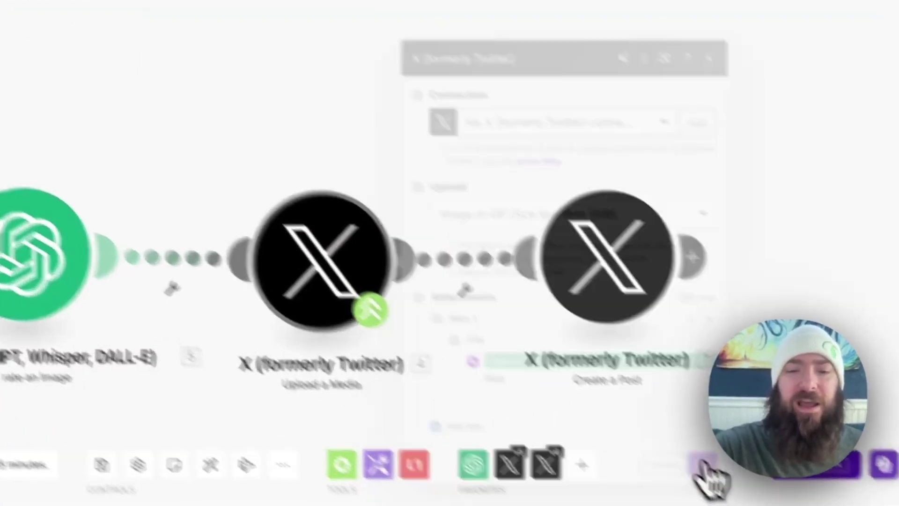
Check how Text Content and Media IDs are mapped in the X Create a Post module that follows Upload a Media, and accept its settings
click(565, 262)
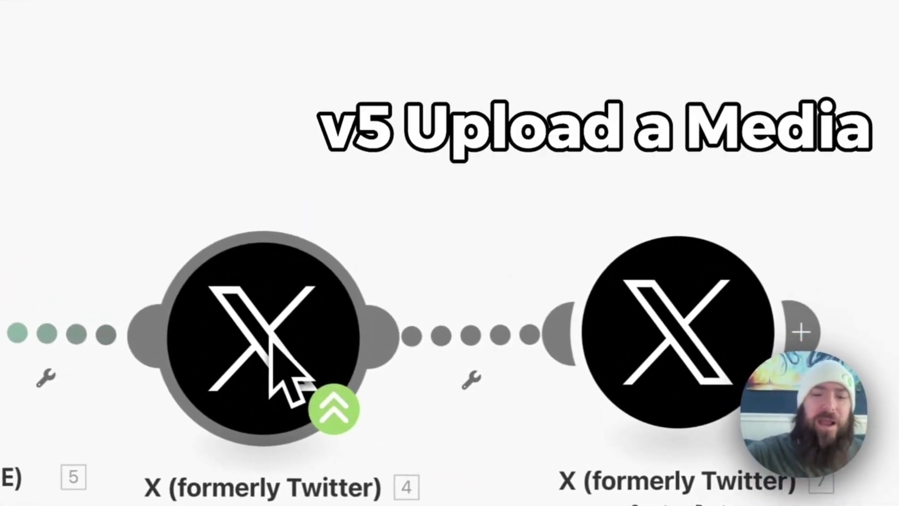
click(733, 351)
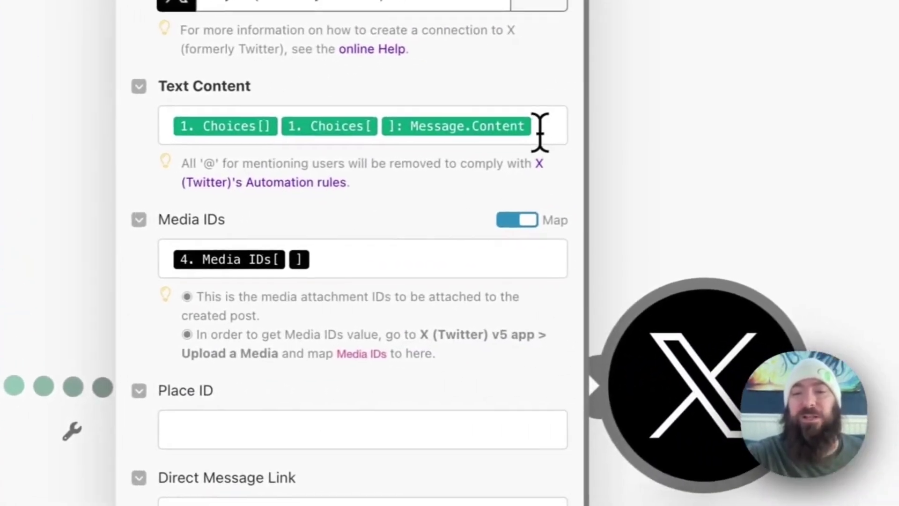
click(540, 132)
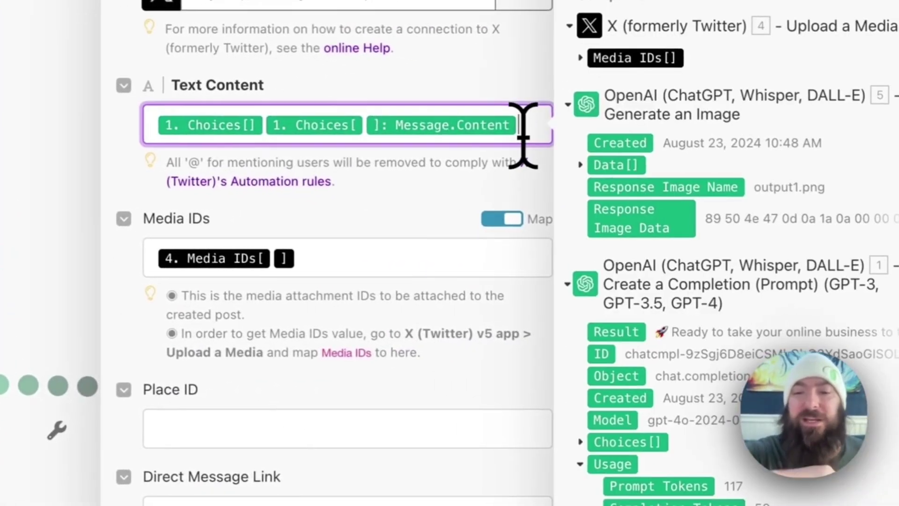
click(339, 272)
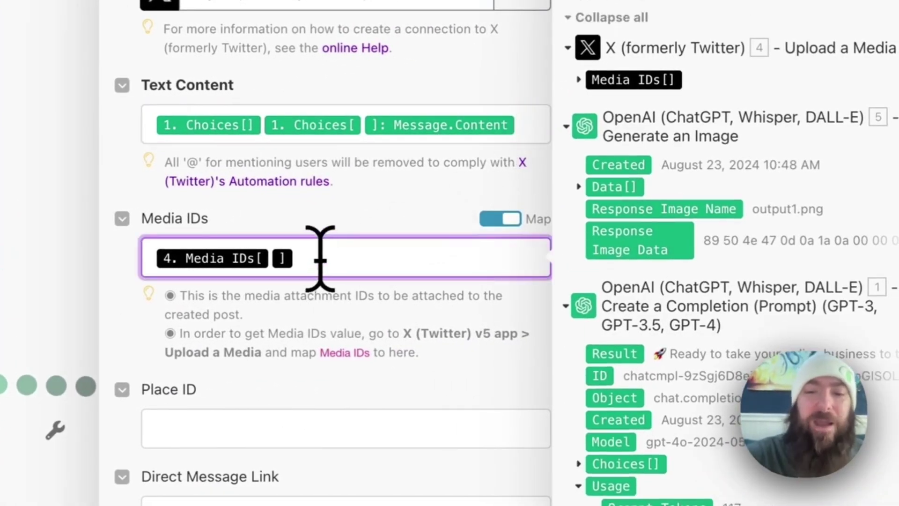
click(609, 81)
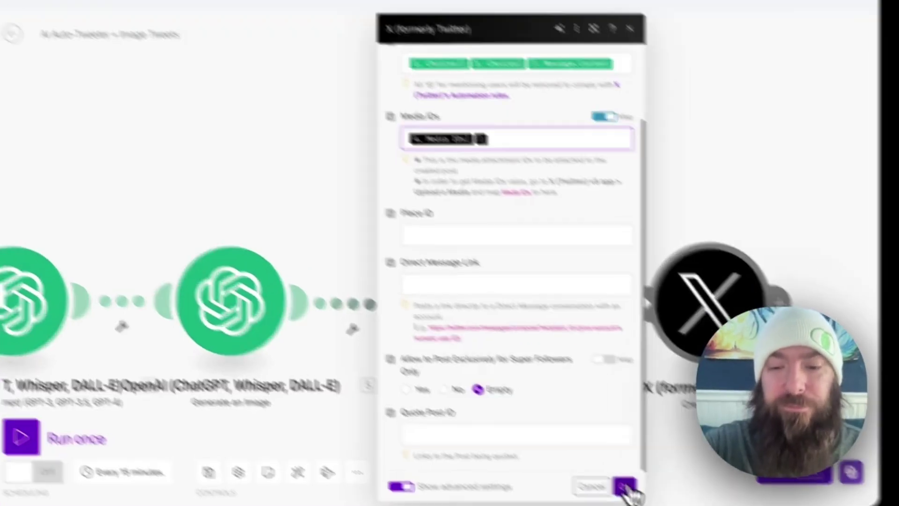
click(641, 488)
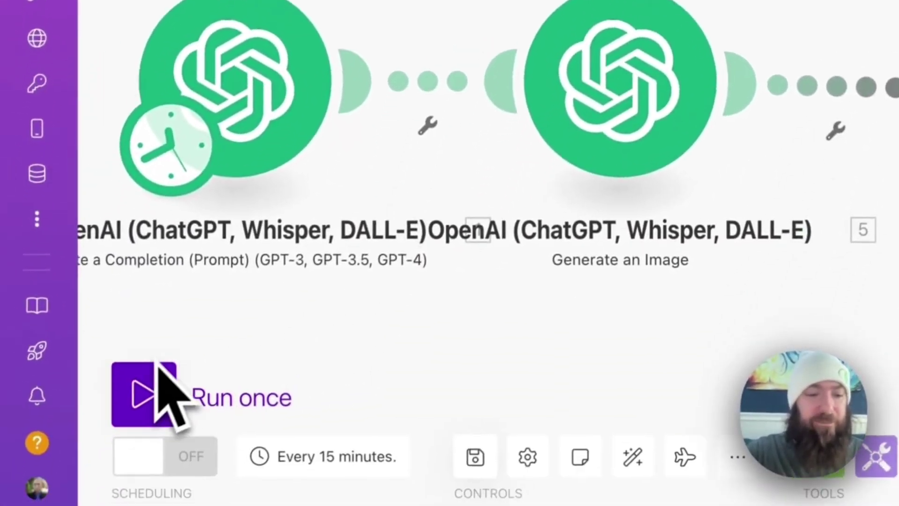
Run the scenario once and reload the bot account's replies page on X in the other browser tab
click(72, 450)
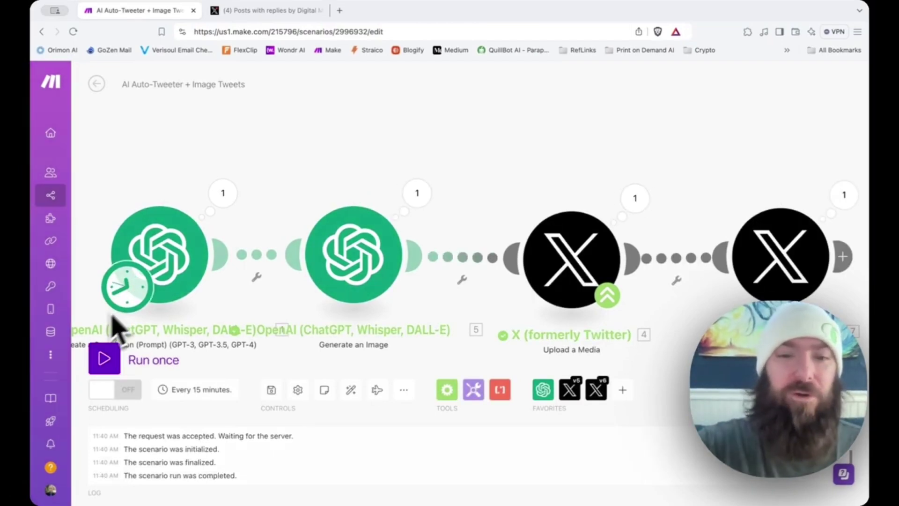
click(277, 11)
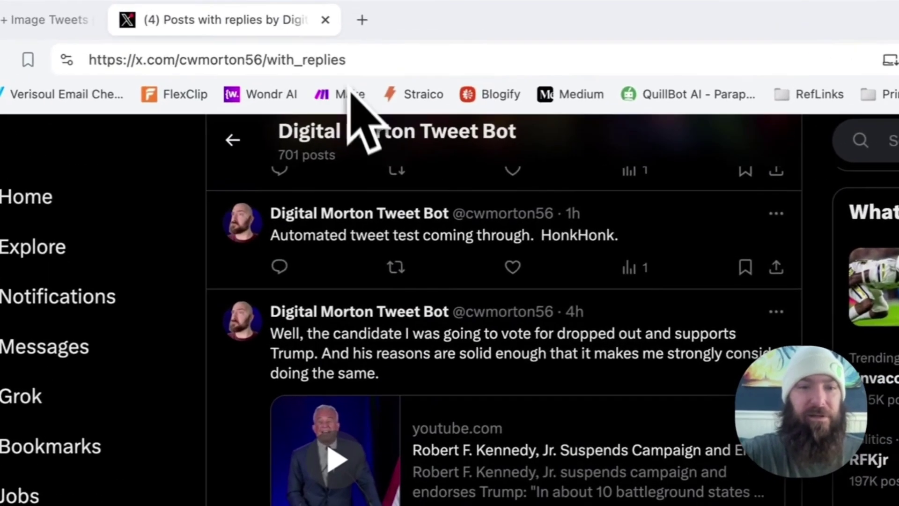
click(398, 64)
key(Return)
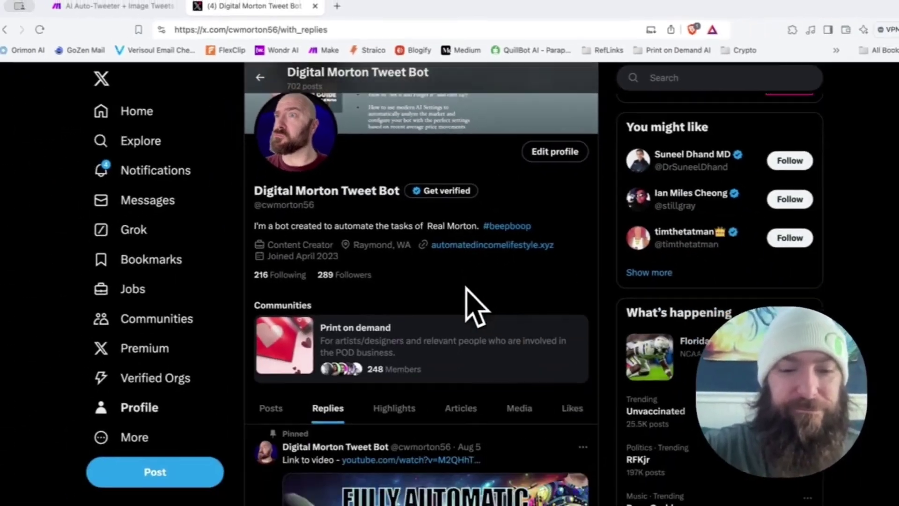
Examine the newest automated tweet with its generated image and compare it with the earlier posts on the bot's X profile
scroll(468, 290, down, 5)
scroll(462, 279, down, 5)
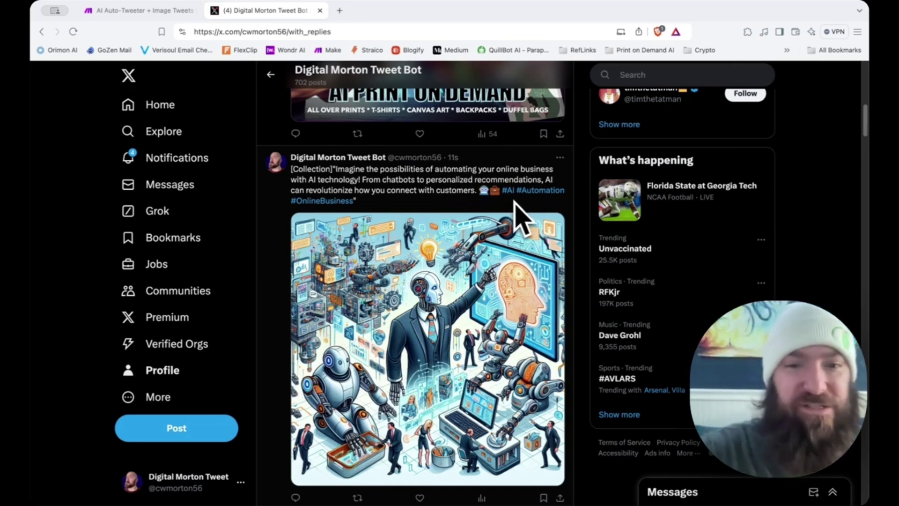
scroll(506, 263, down, 6)
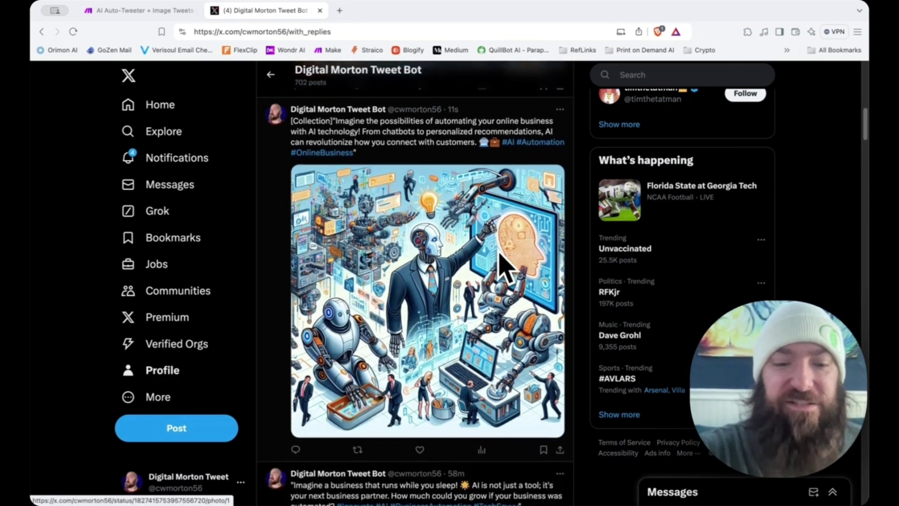
scroll(513, 436, down, 14)
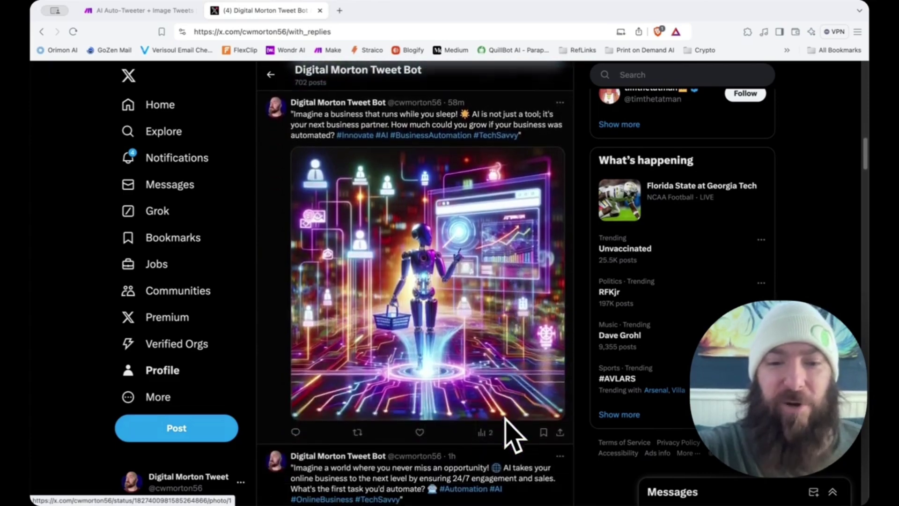
scroll(513, 435, up, 20)
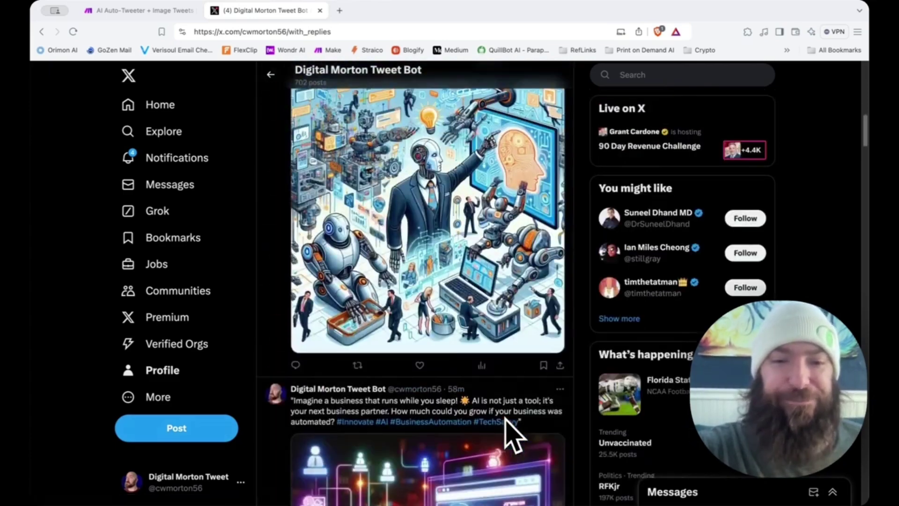
scroll(508, 433, up, 3)
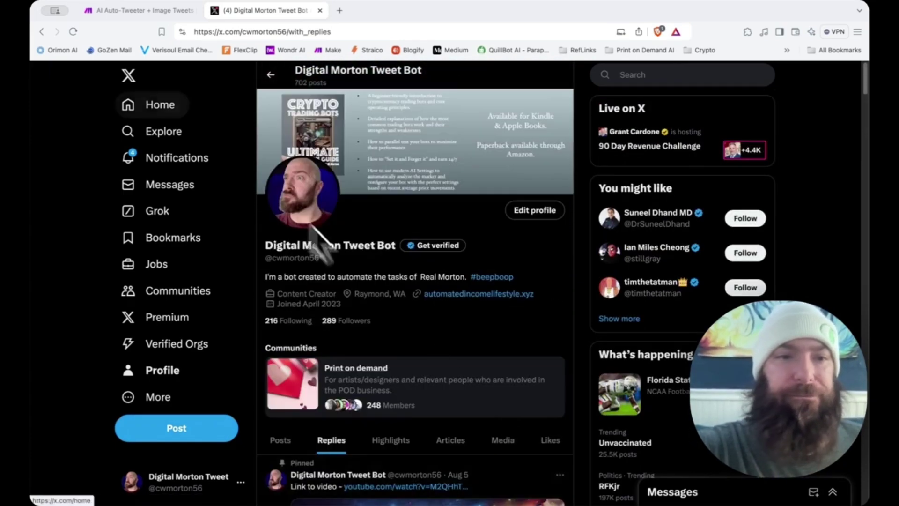
Switch back to Make, open the AI AutoTweet Squadron scenario, and view the first route's Text parser pattern settings
click(185, 10)
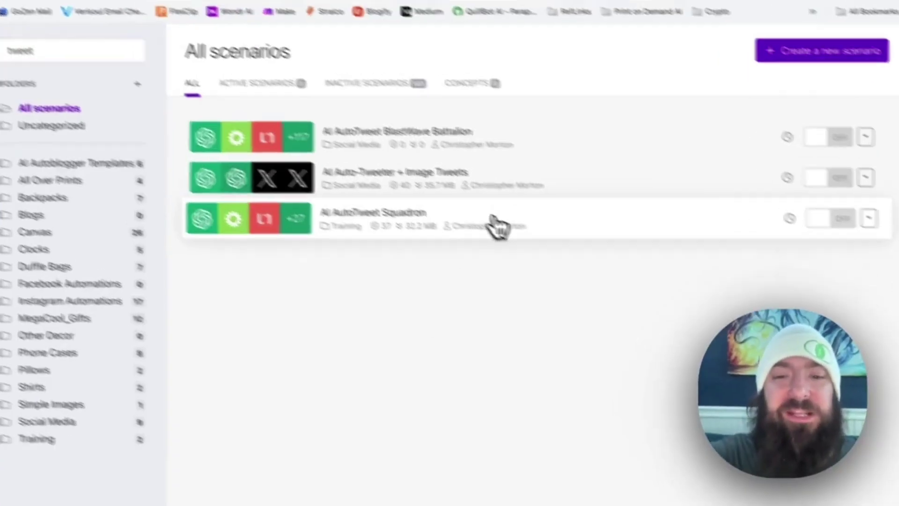
click(544, 232)
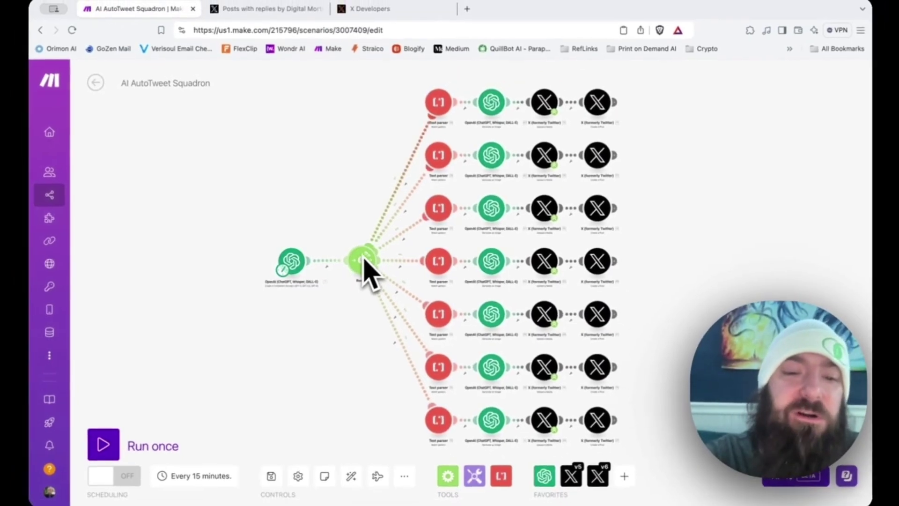
click(438, 105)
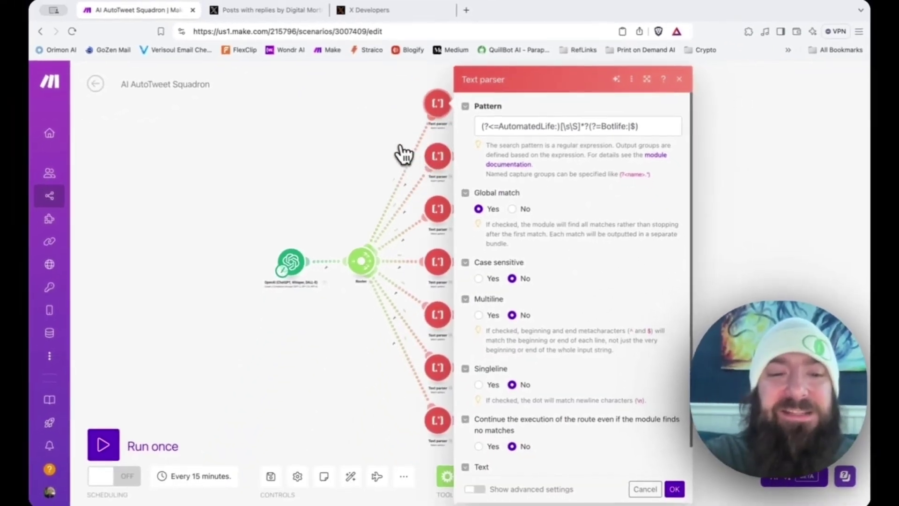
click(276, 457)
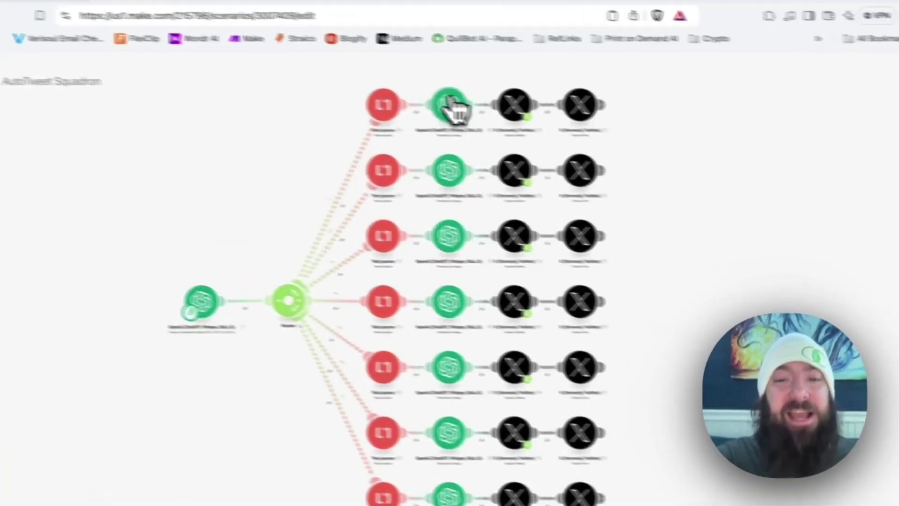
Review the first route's Generate an Image settings and the prompt's mapping to the Text parser's Fallback Match, and close the module
click(491, 103)
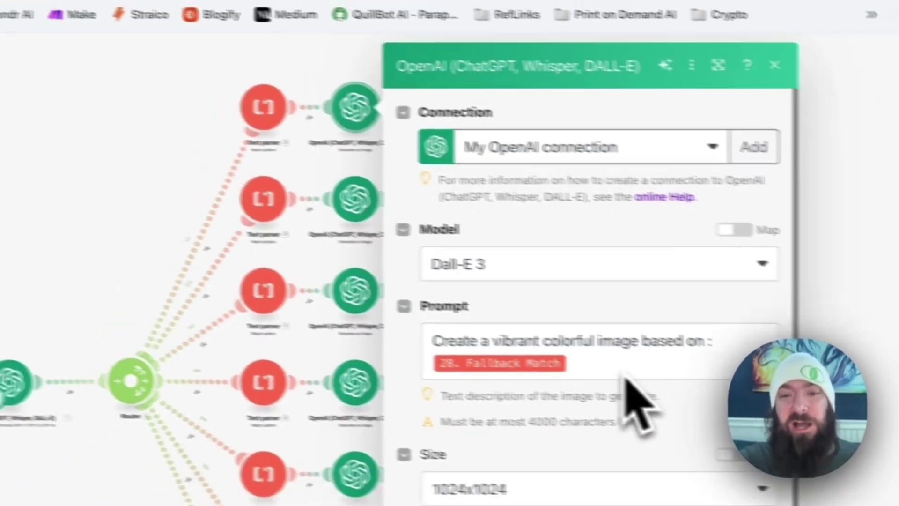
scroll(611, 450, down, 2)
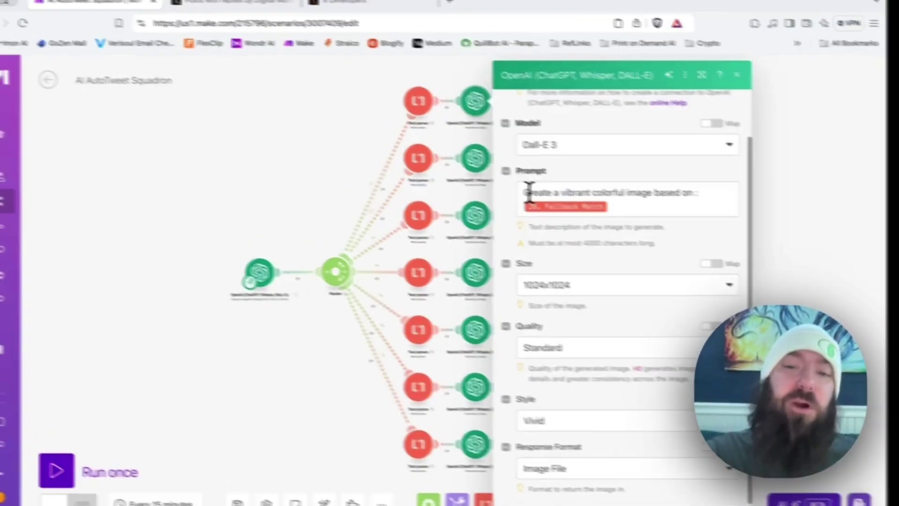
click(534, 187)
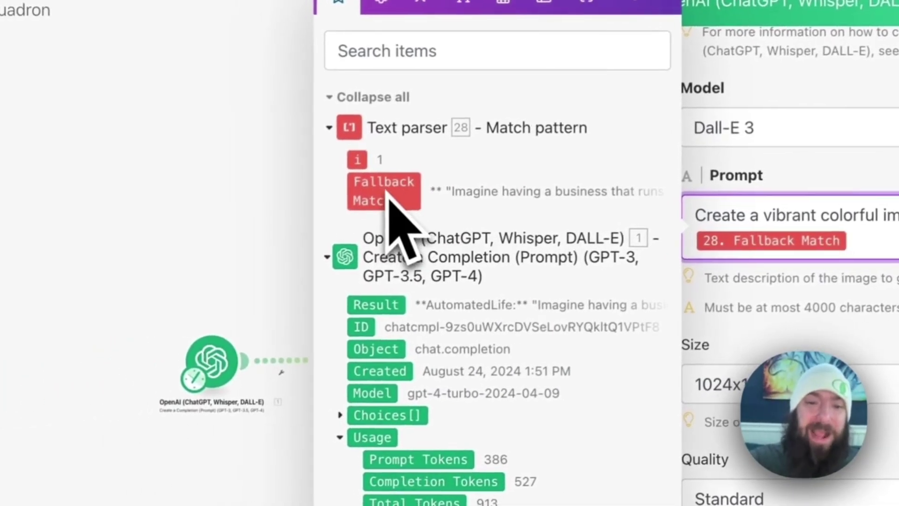
click(258, 277)
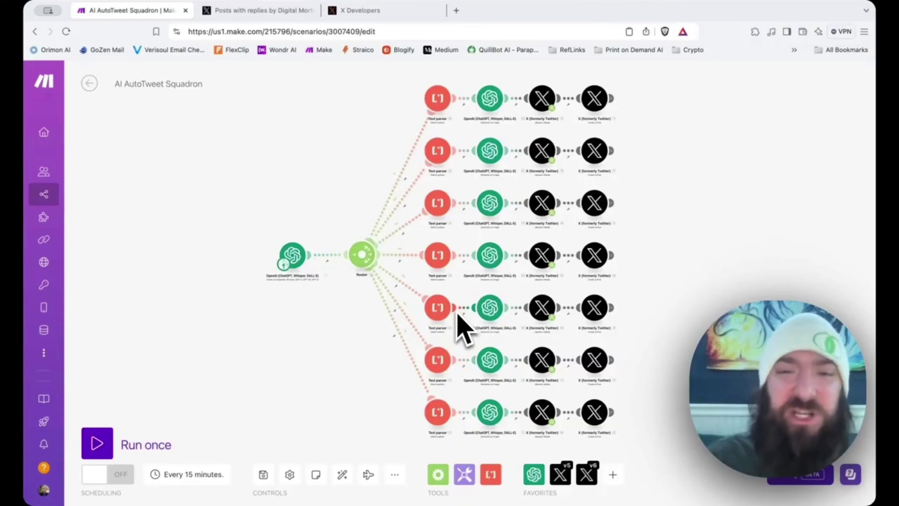
Review the initial OpenAI completion module's prompt, focusing on the AutomatedLife and Botlife tweet instructions, and close the module
click(300, 271)
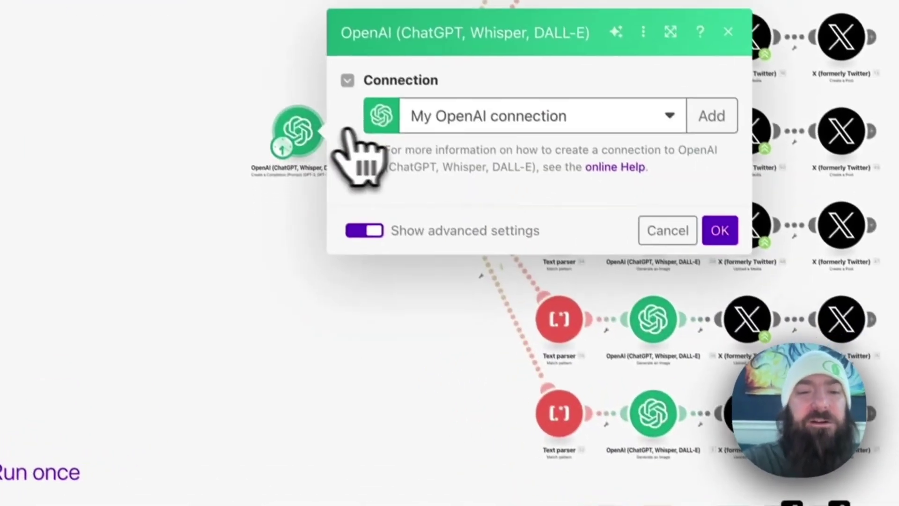
scroll(389, 306, down, 5)
scroll(445, 430, down, 3)
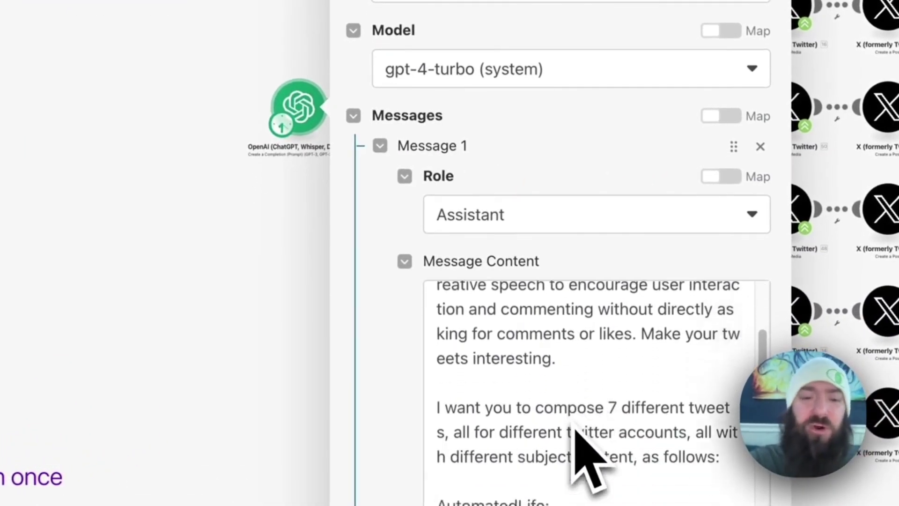
scroll(585, 449, down, 3)
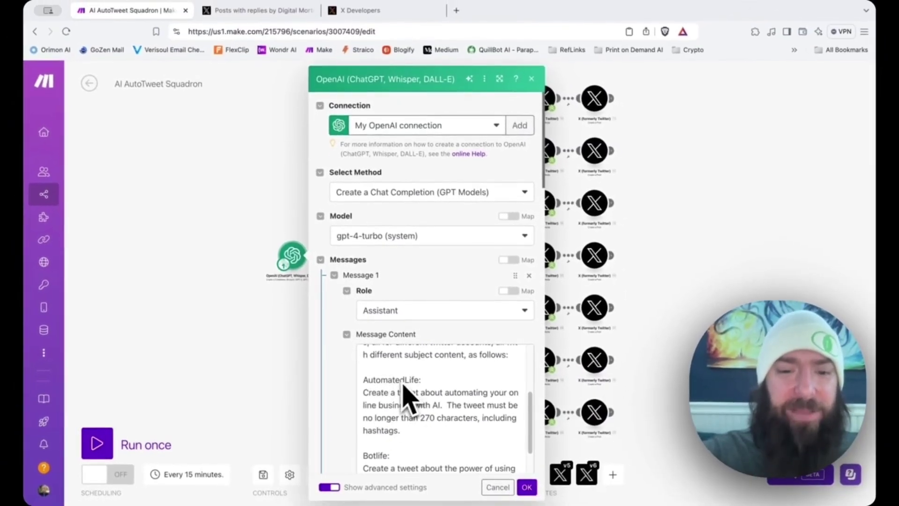
scroll(406, 428, down, 2)
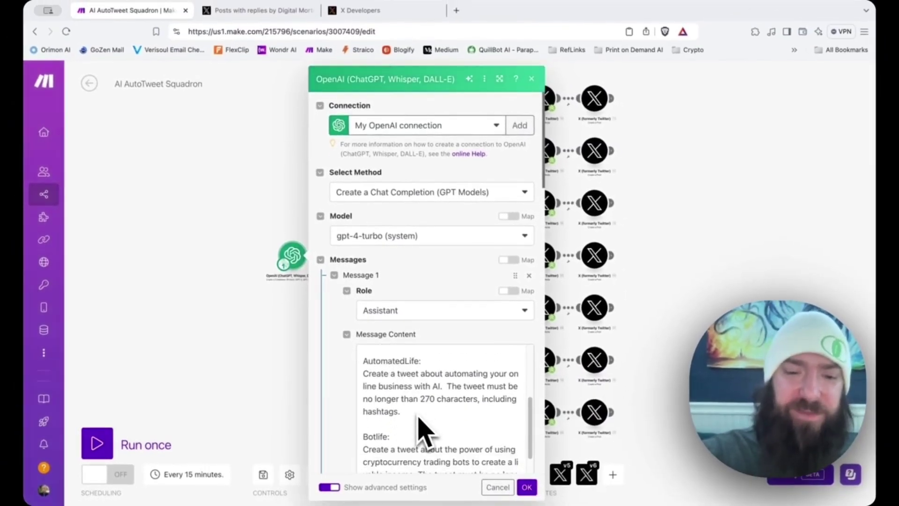
scroll(399, 449, down, 1)
scroll(411, 431, down, 2)
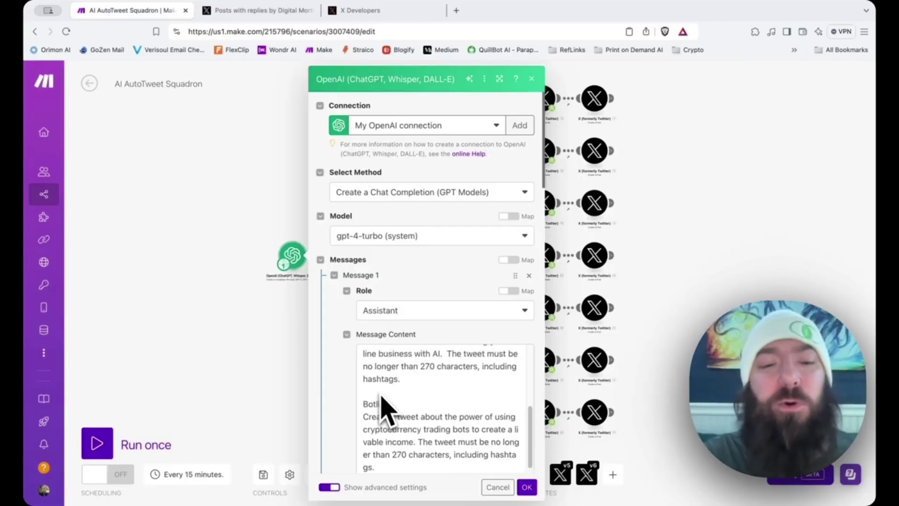
scroll(381, 412, up, 2)
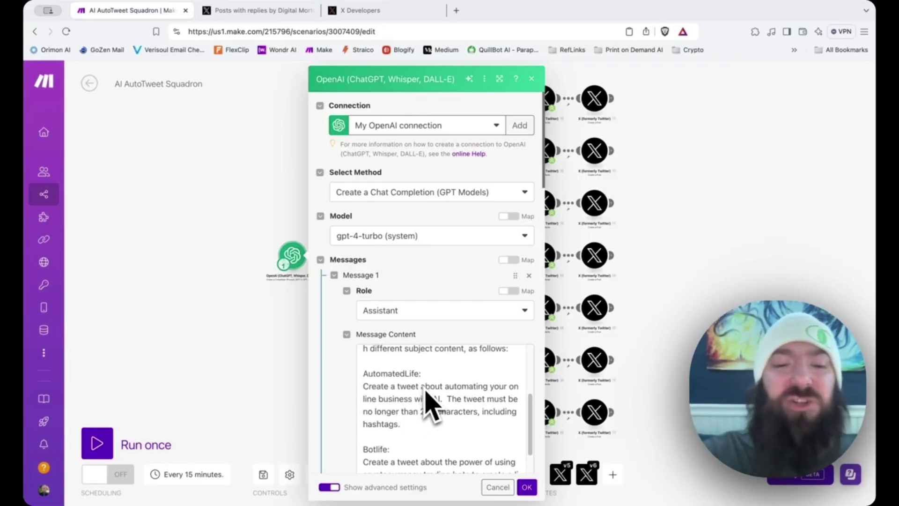
scroll(389, 389, down, 1)
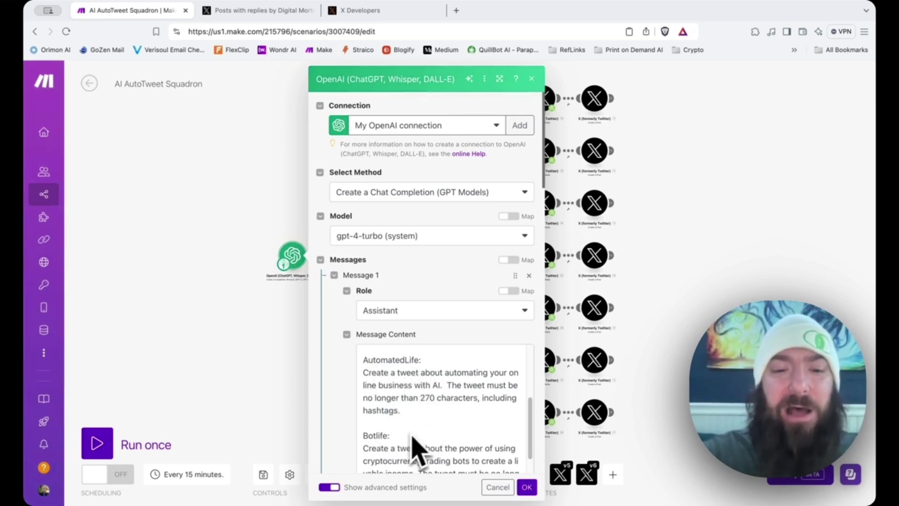
click(695, 296)
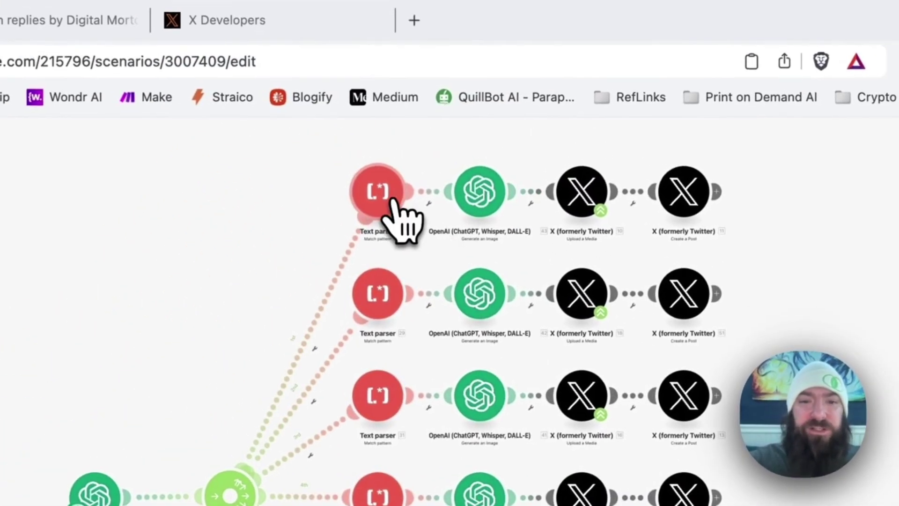
Compare the first route's Text parser pattern with the AutomatedLife and Botlife headings in the initial OpenAI module's prompt, and close the module
click(393, 201)
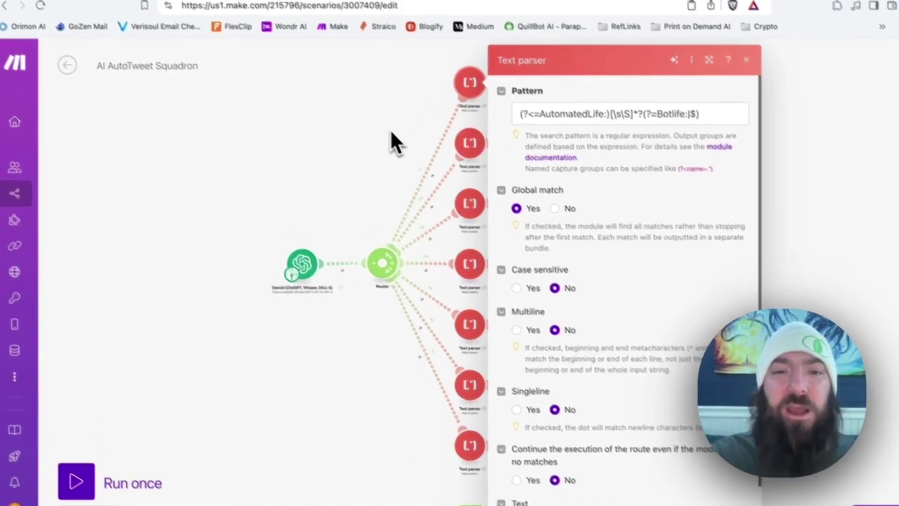
click(367, 142)
click(296, 257)
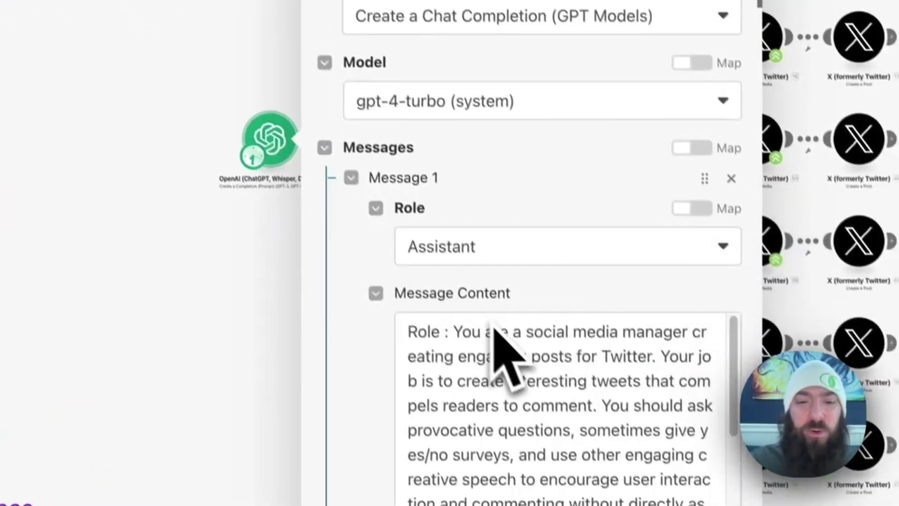
scroll(496, 337, down, 10)
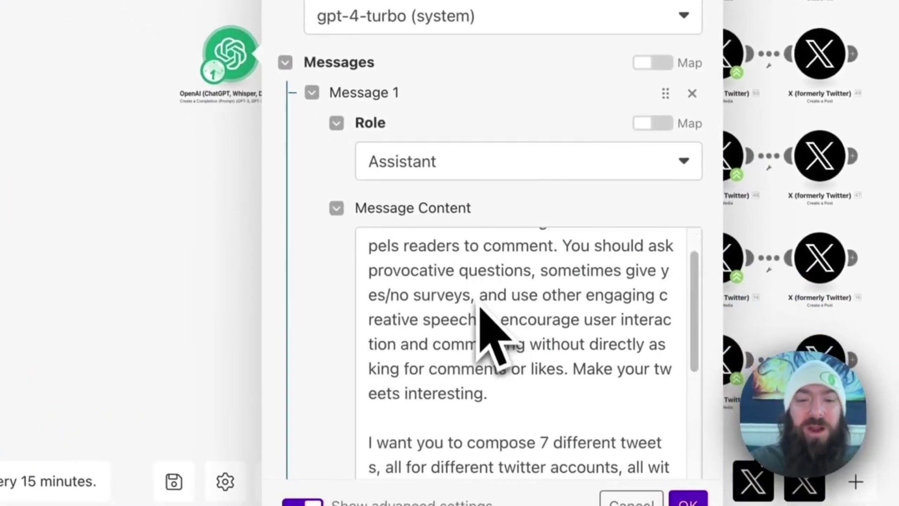
scroll(521, 423, up, 2)
scroll(522, 431, down, 3)
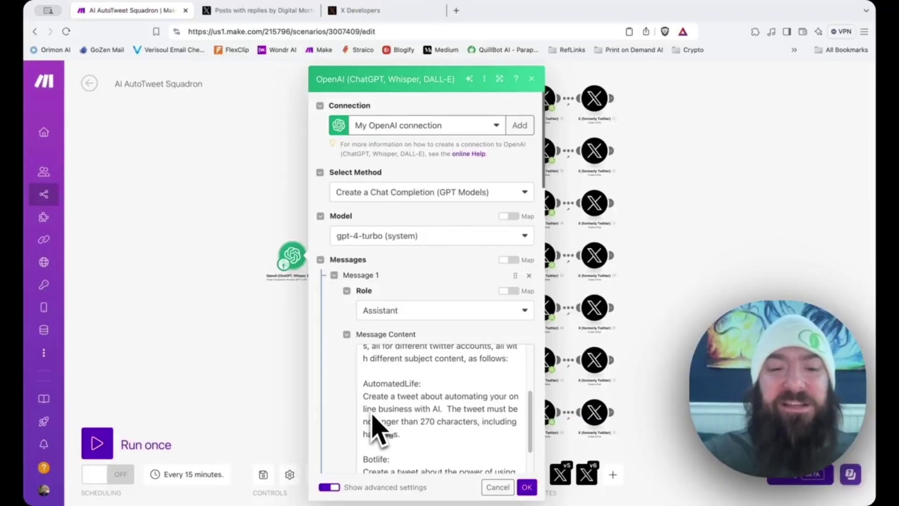
scroll(376, 416, down, 3)
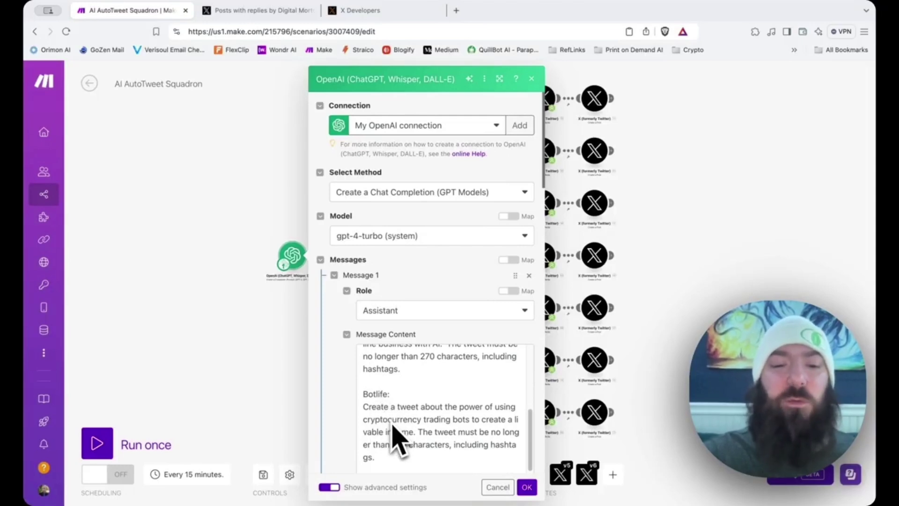
scroll(398, 443, down, 1)
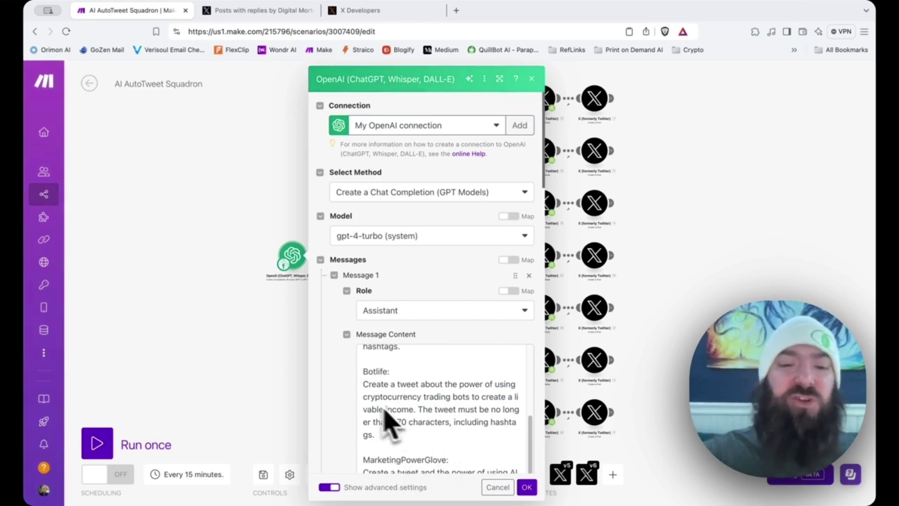
click(245, 357)
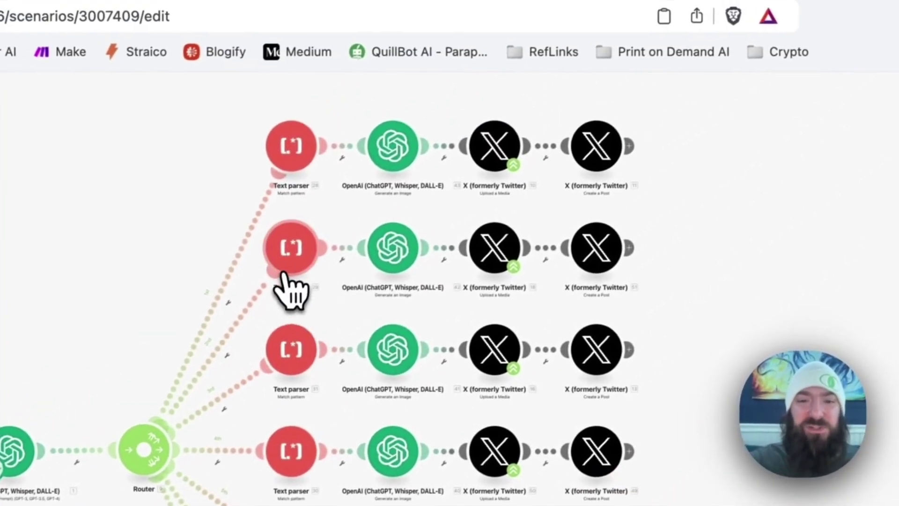
Check the Text parser patterns on the remaining routes from the second through the last, and close the settings
click(440, 159)
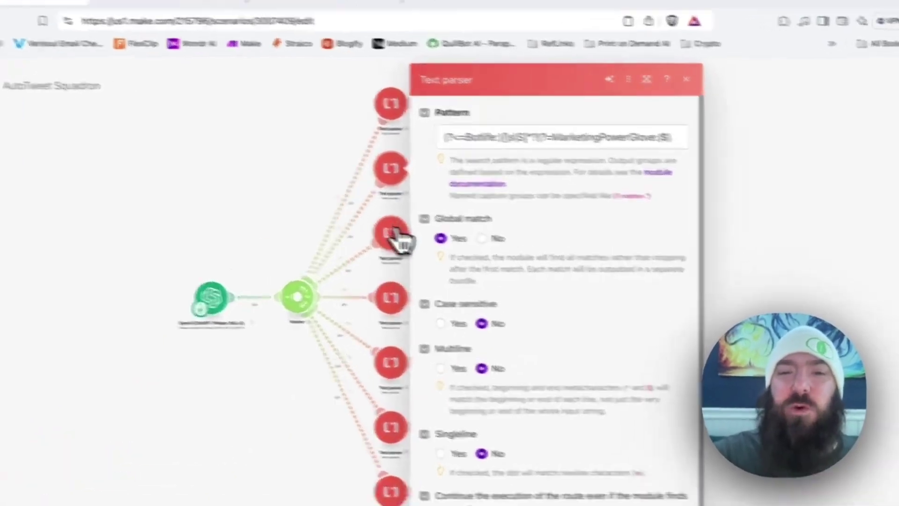
click(281, 355)
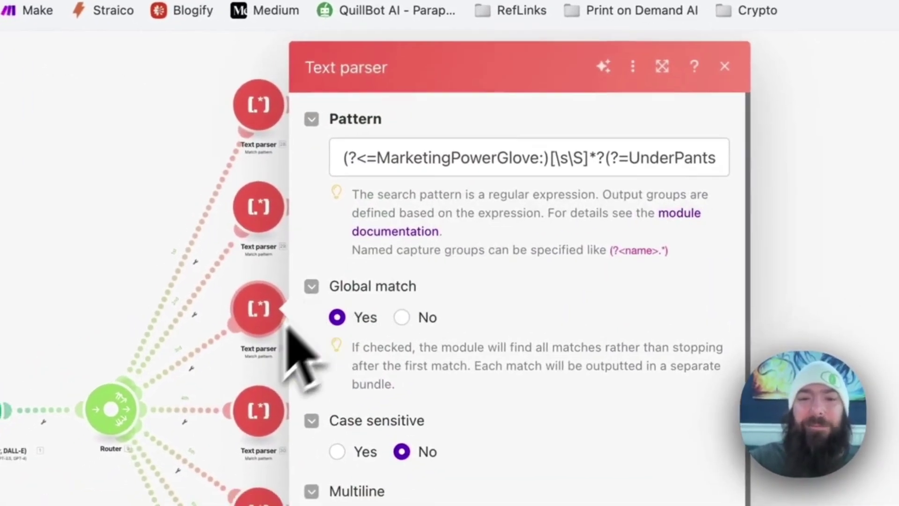
click(259, 421)
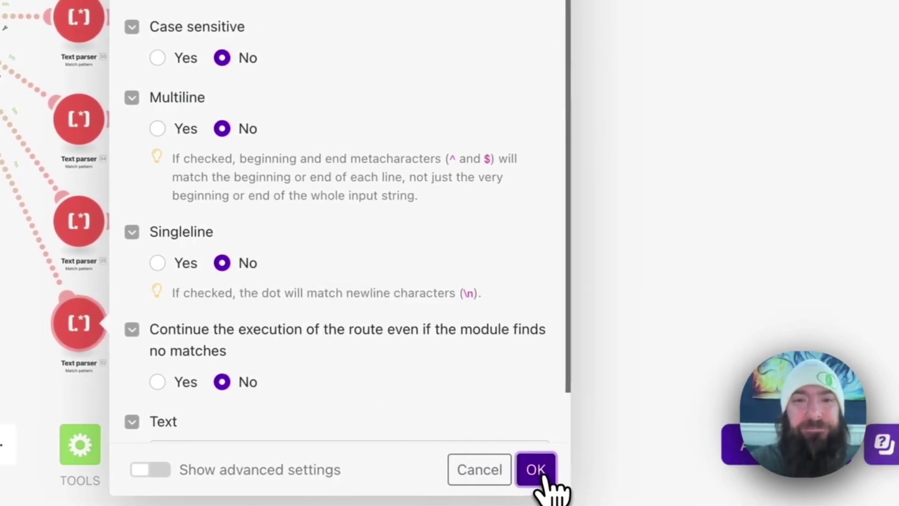
click(539, 470)
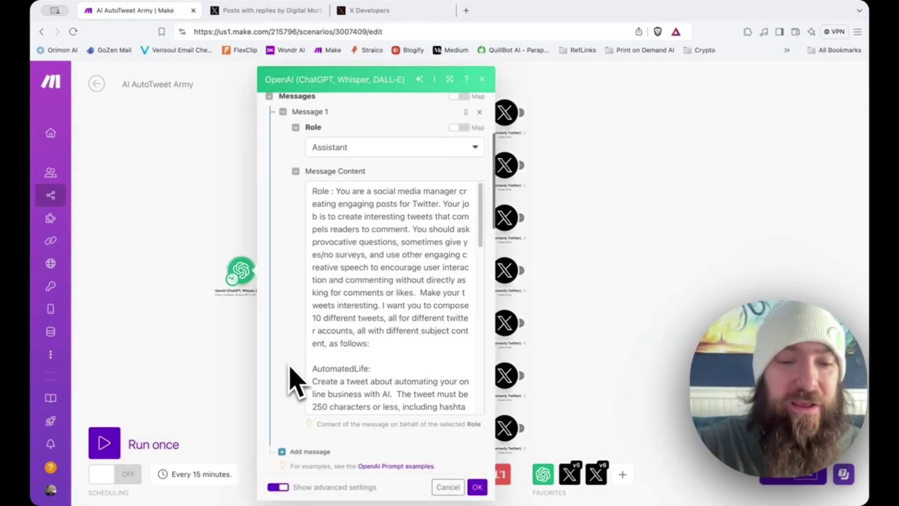
Review the AI AutoTweet Army scenario's OpenAI module, checking its Max Tokens, method, model and the opening role instructions of the prompt
scroll(292, 387, down, 3)
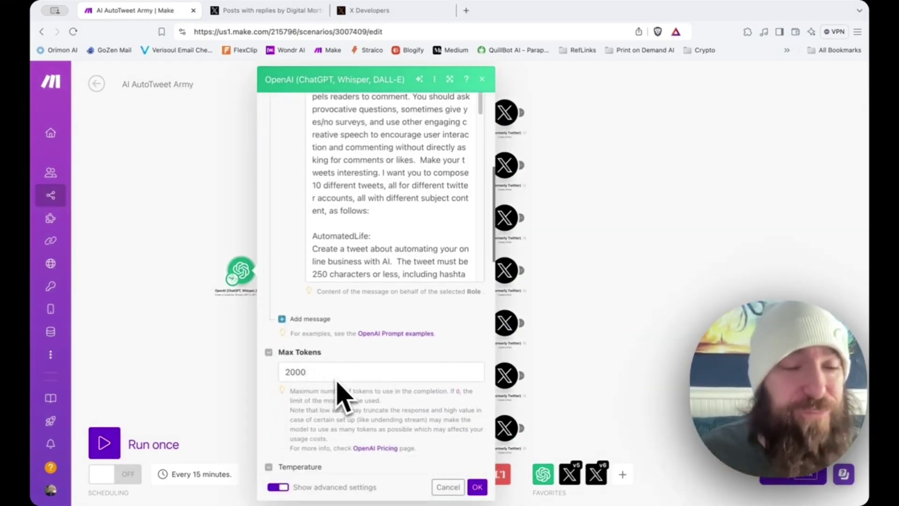
scroll(341, 396, up, 10)
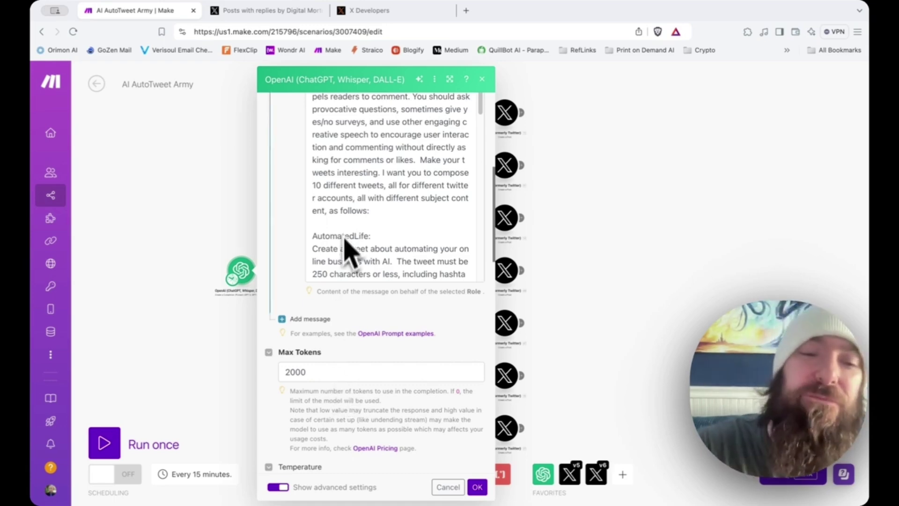
scroll(356, 335, down, 2)
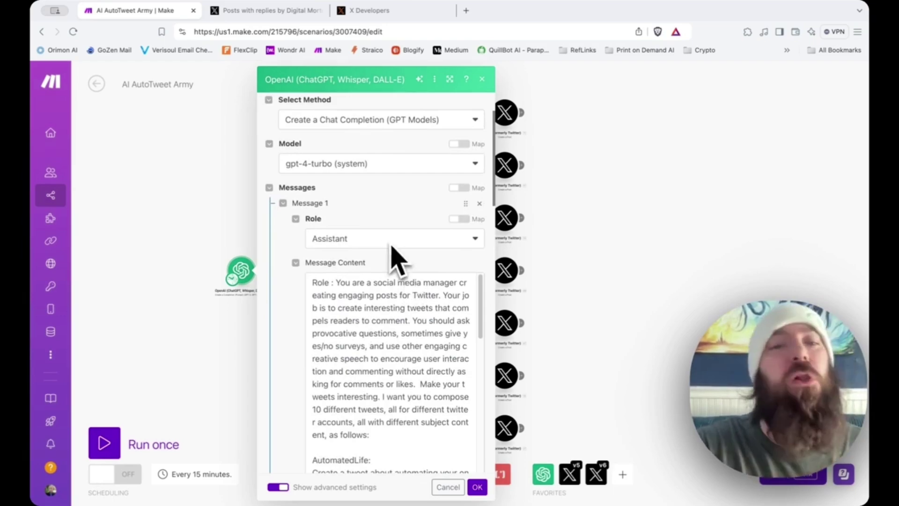
scroll(400, 267, down, 1)
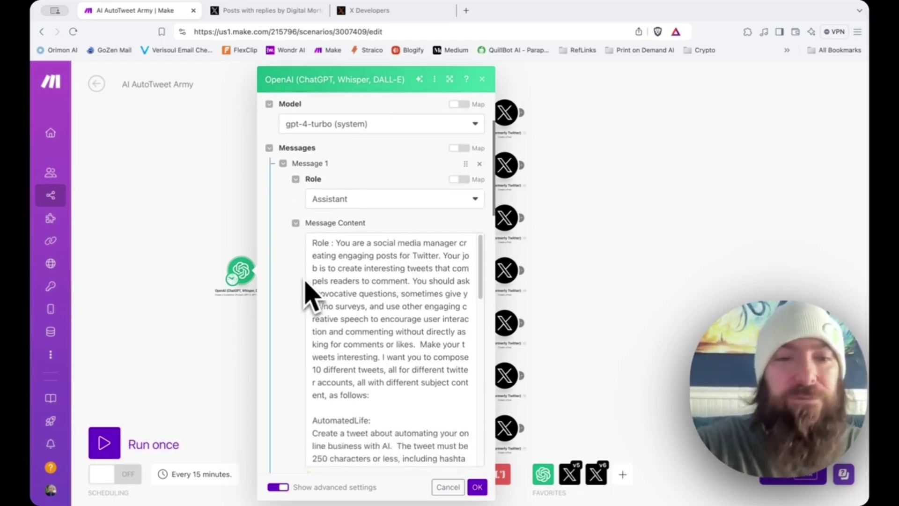
scroll(307, 291, up, 3)
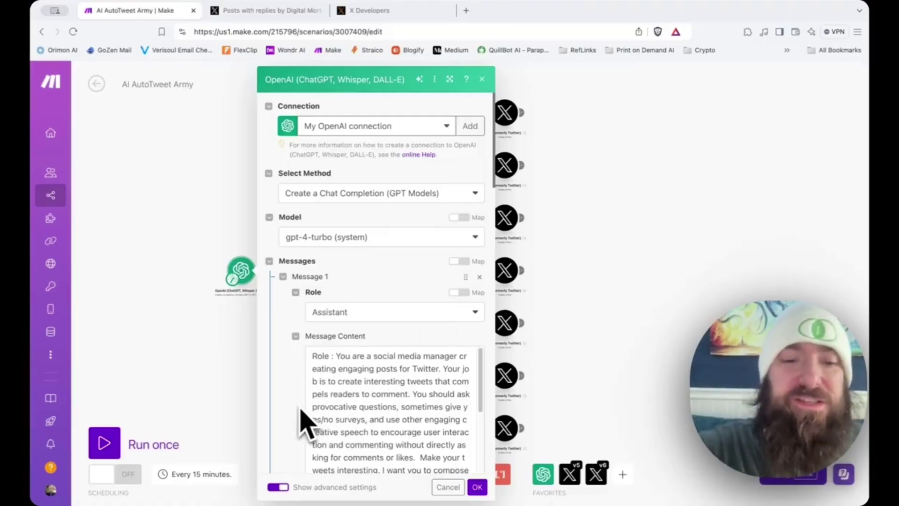
Read the prompt's request for different tweets per account and its AutomatedLife, Botlife and MarketingPowerGlove instructions
scroll(305, 415, down, 4)
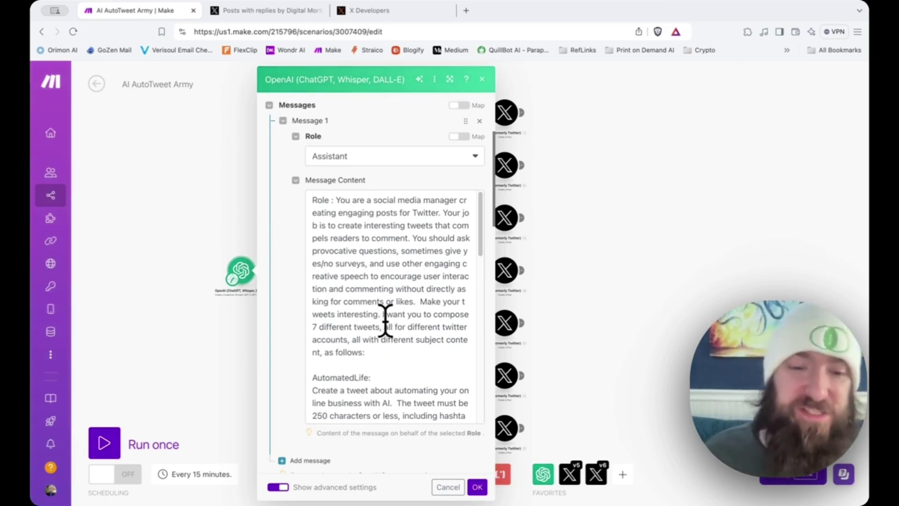
scroll(396, 330, down, 5)
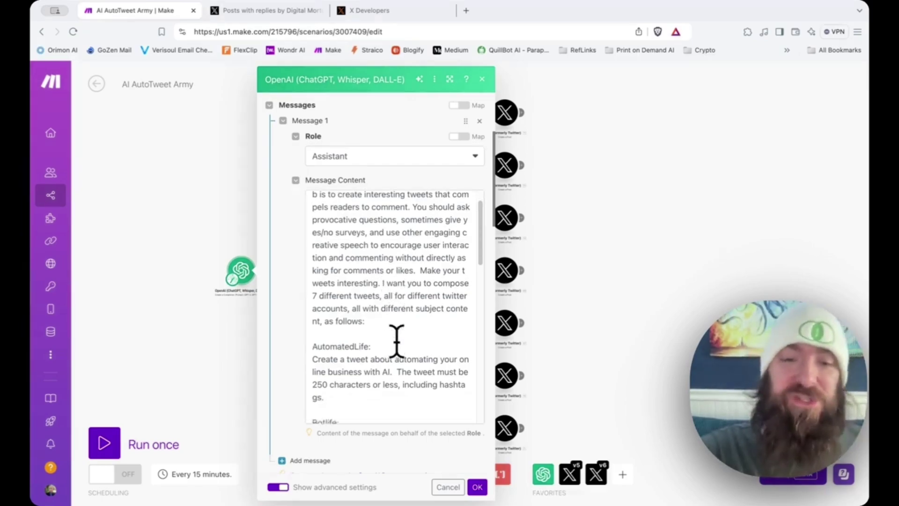
scroll(396, 340, down, 1)
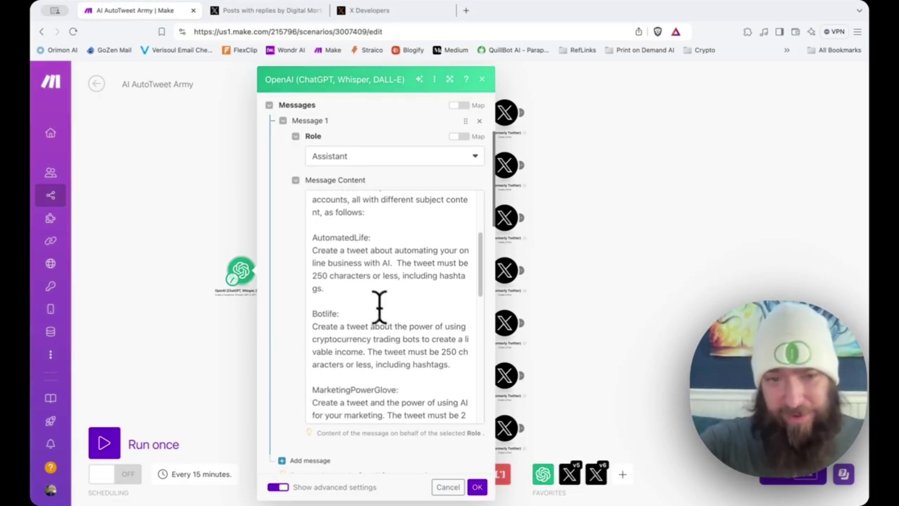
double_click(333, 239)
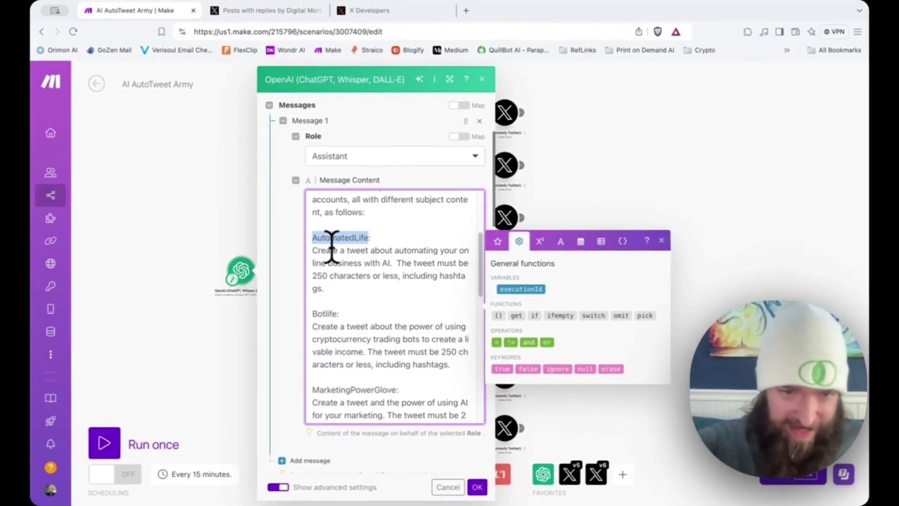
click(363, 364)
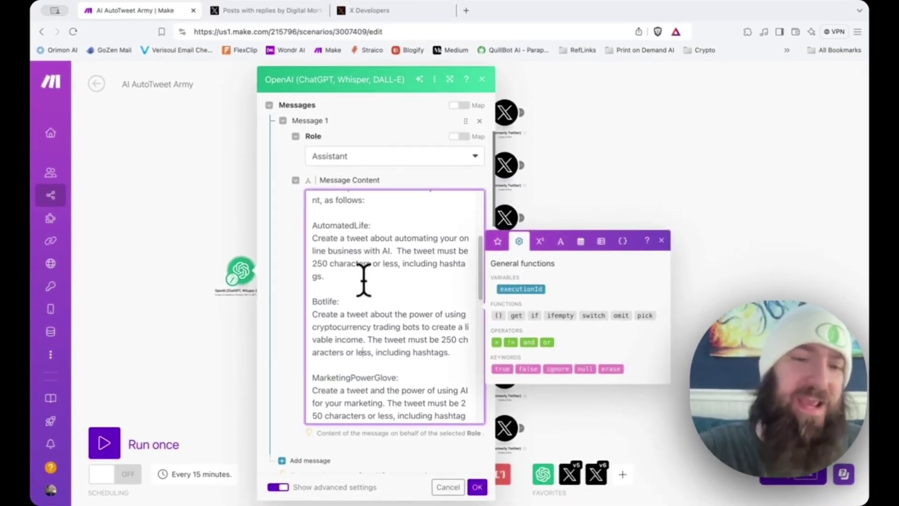
scroll(357, 304, down, 2)
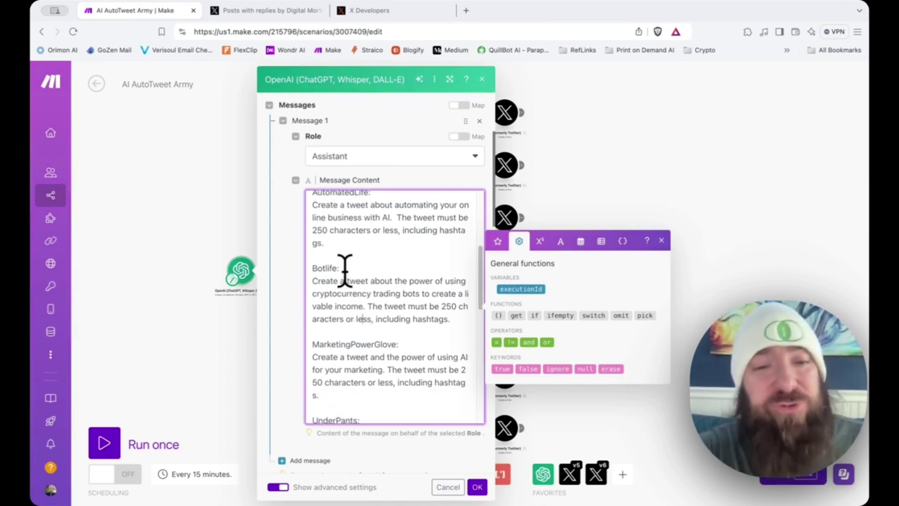
scroll(355, 305, down, 2)
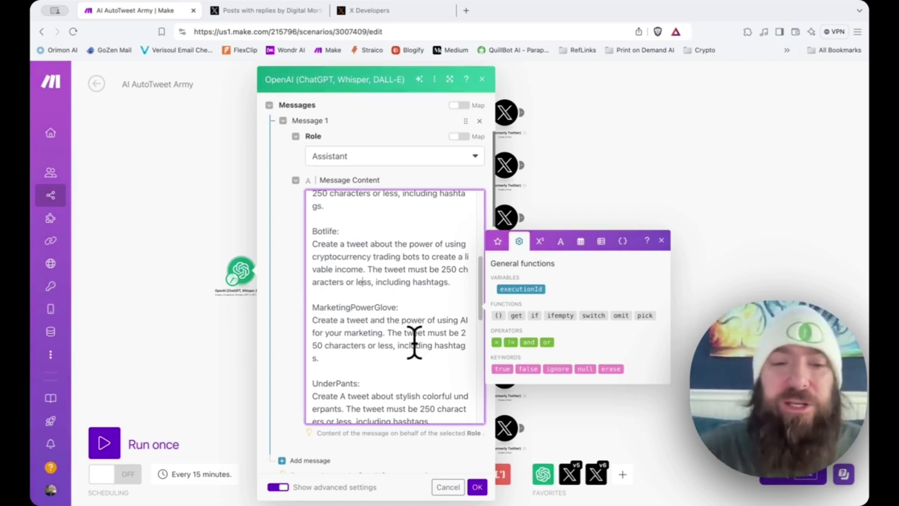
Read the UnderPants, ThanksObama and GiveMeStength account instructions in the message content
scroll(414, 342, down, 5)
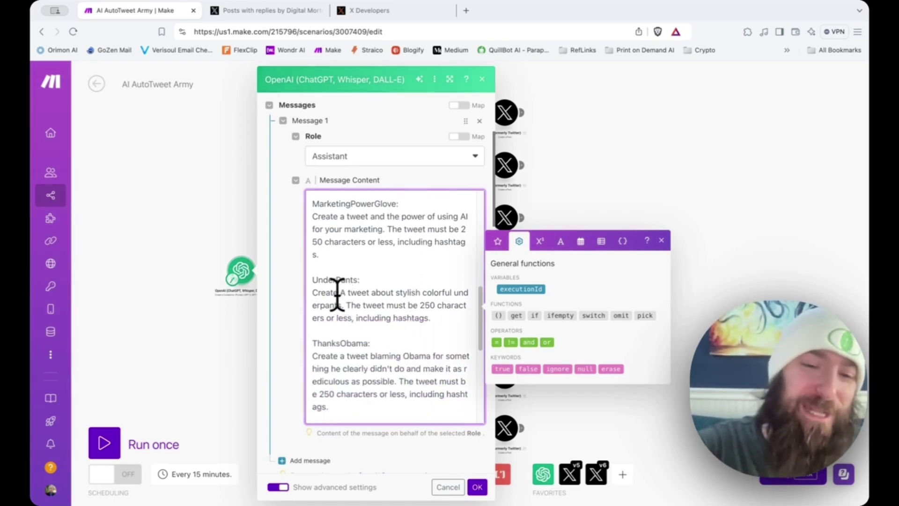
scroll(336, 295, down, 4)
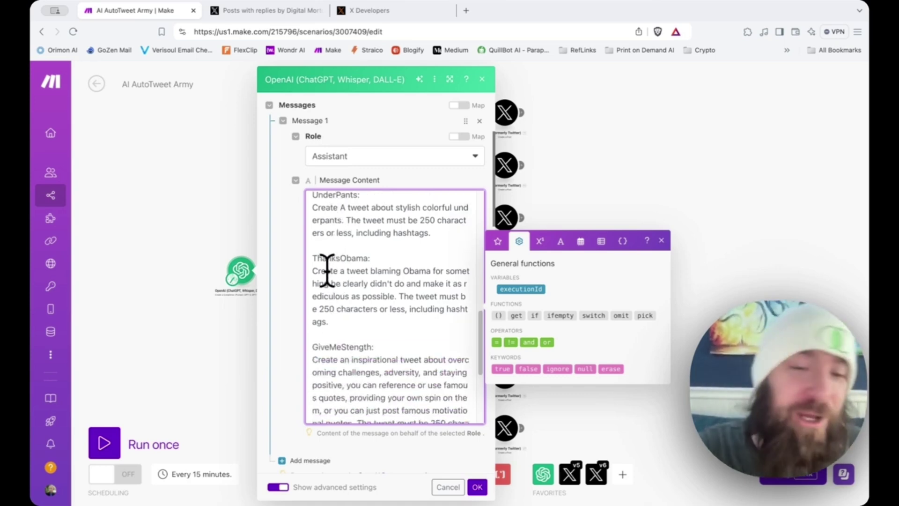
drag(331, 272, 417, 284)
click(373, 283)
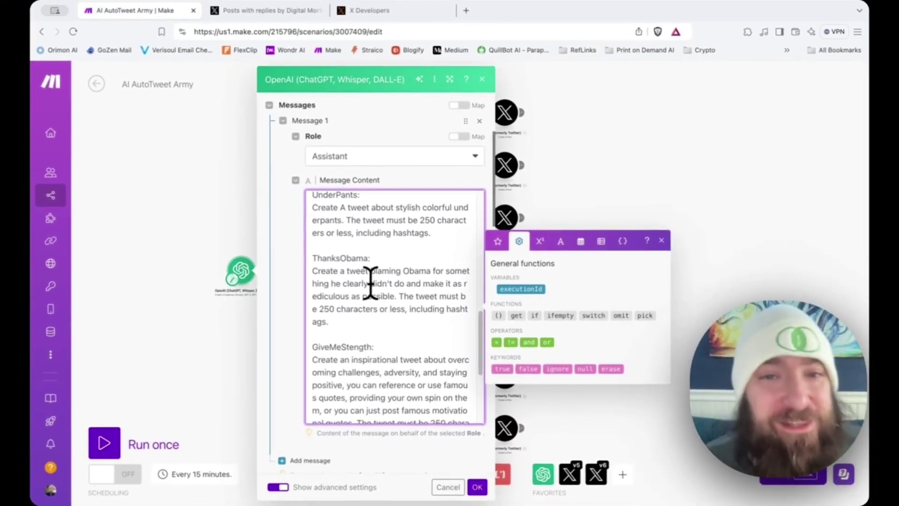
scroll(370, 283, down, 3)
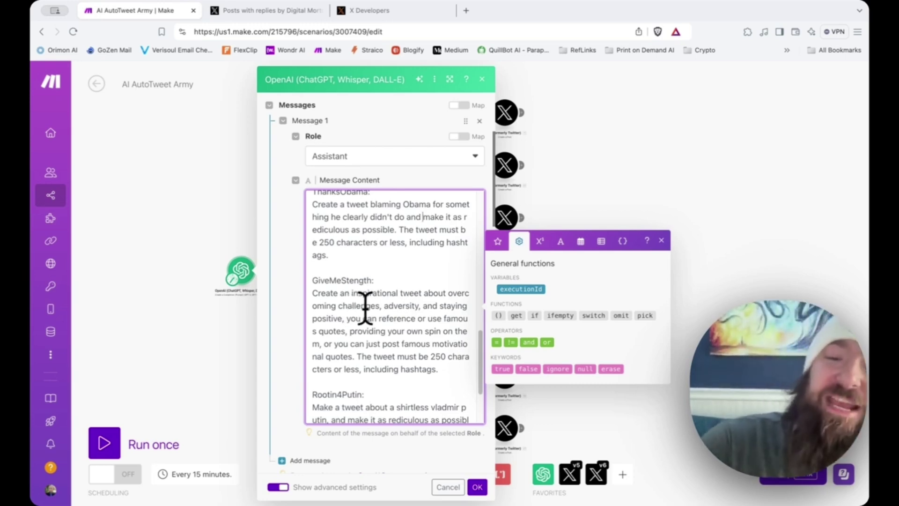
Read the Rootin4Putin account instructions and the closing rules on "&" and hashtag formatting in the message content
scroll(365, 307, up, 1)
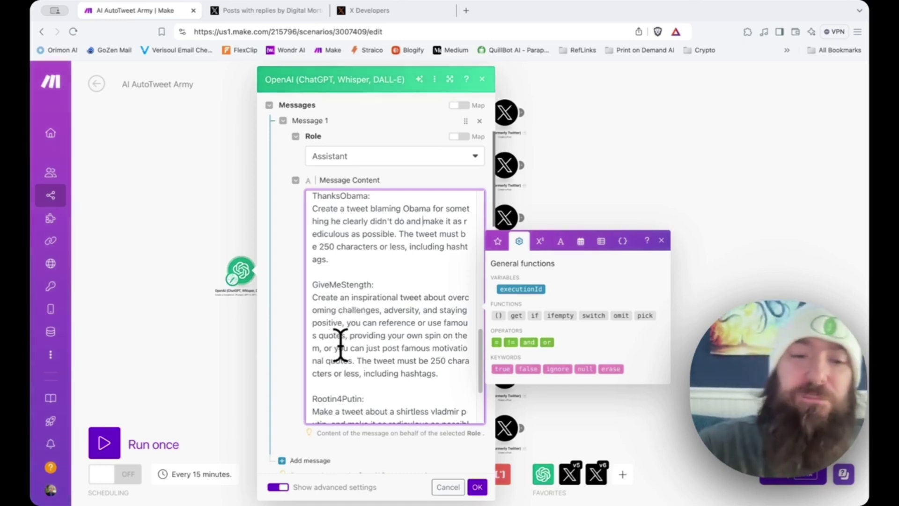
scroll(354, 361, down, 3)
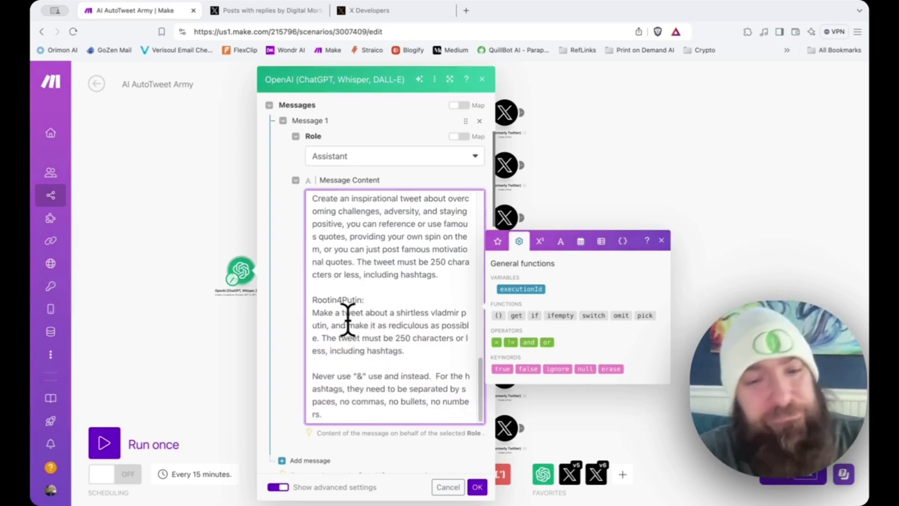
scroll(391, 322, up, 2)
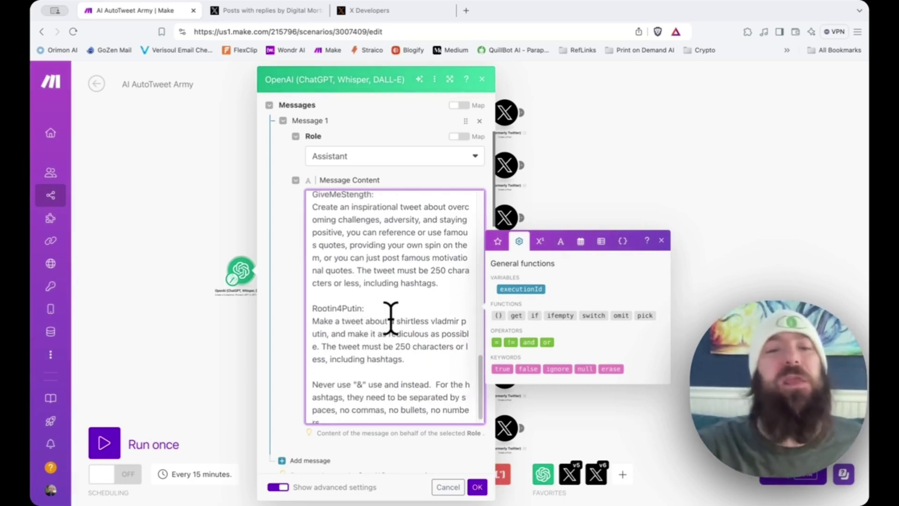
scroll(391, 322, up, 3)
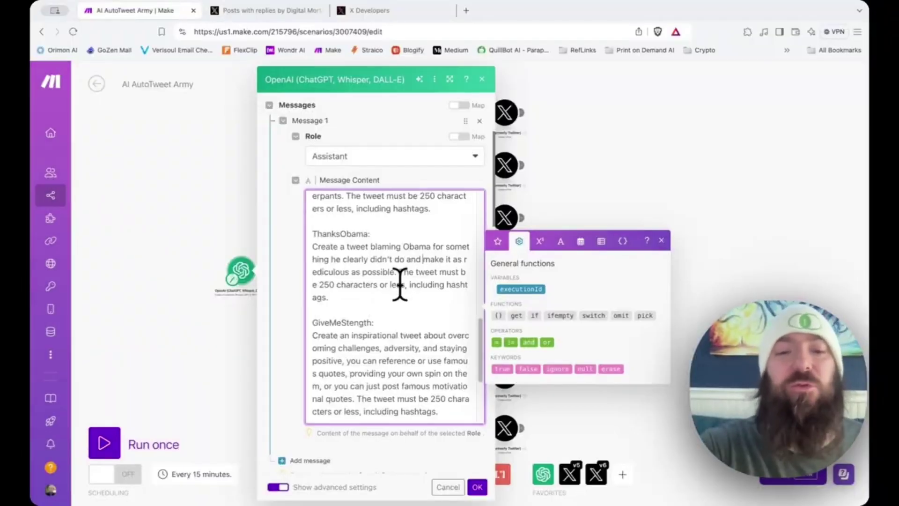
drag(328, 297, 399, 275)
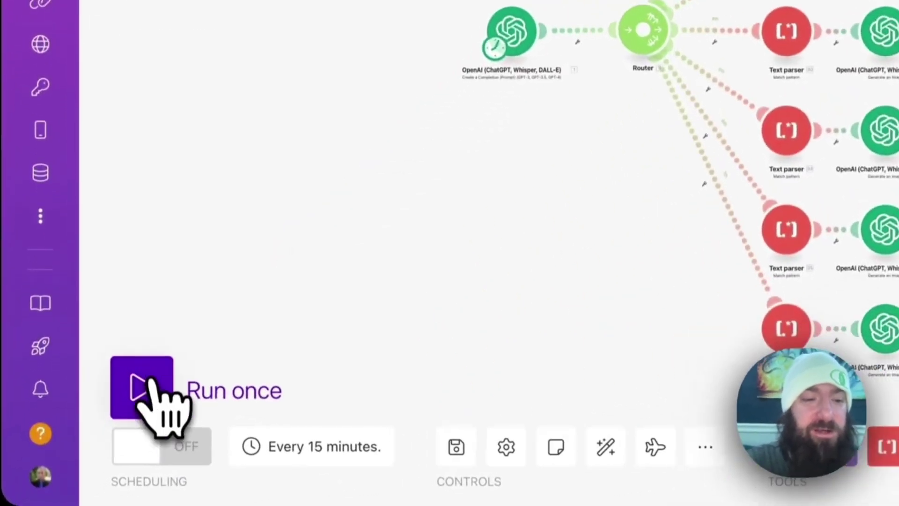
Run the AI AutoTweet Squadron scenario once and inspect the fifth route's image generation module settings
click(149, 382)
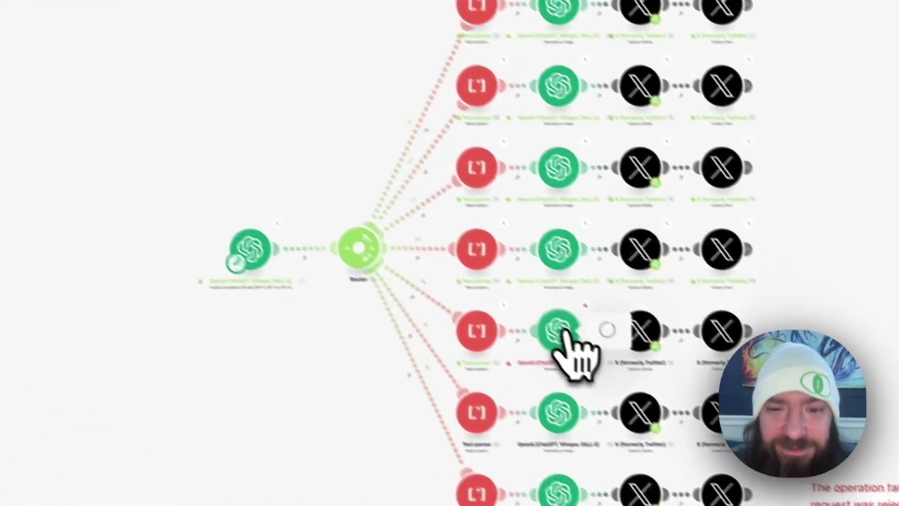
click(519, 329)
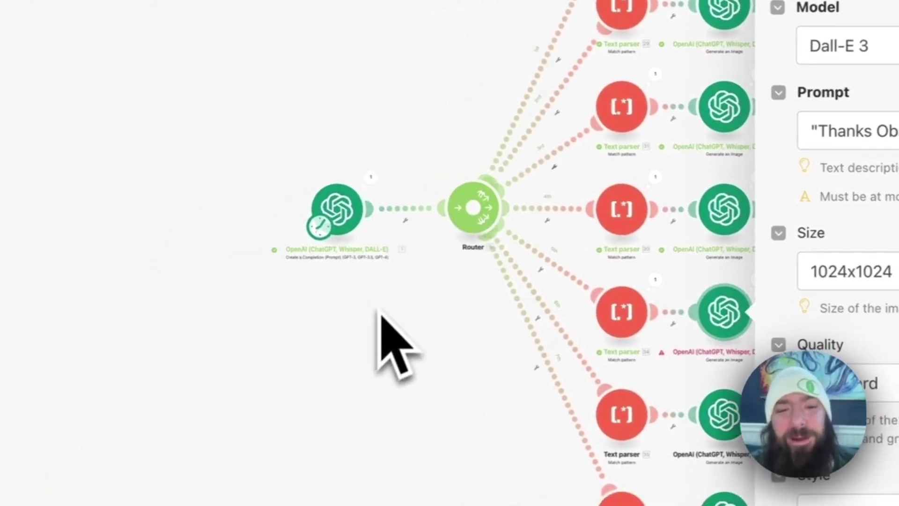
click(393, 342)
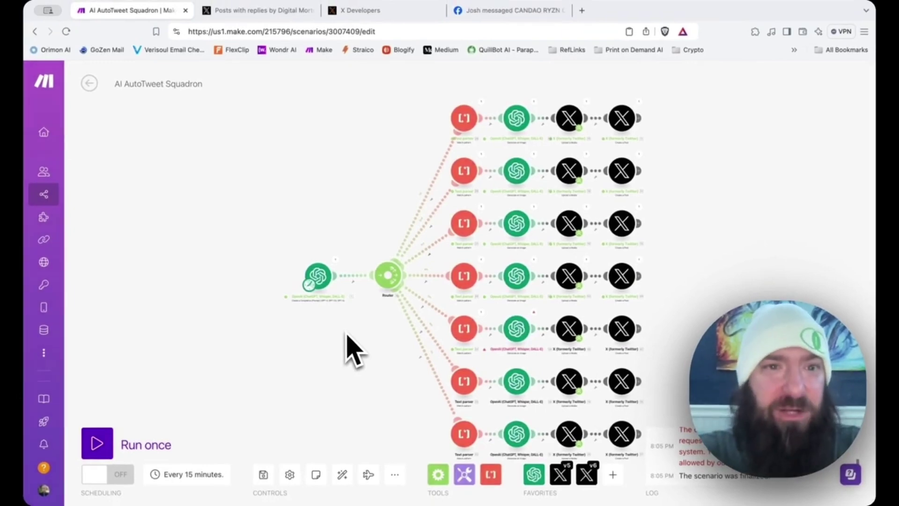
Switch to the tweet bot's X profile, reload its posts and replies page, and find the newest posts
click(237, 10)
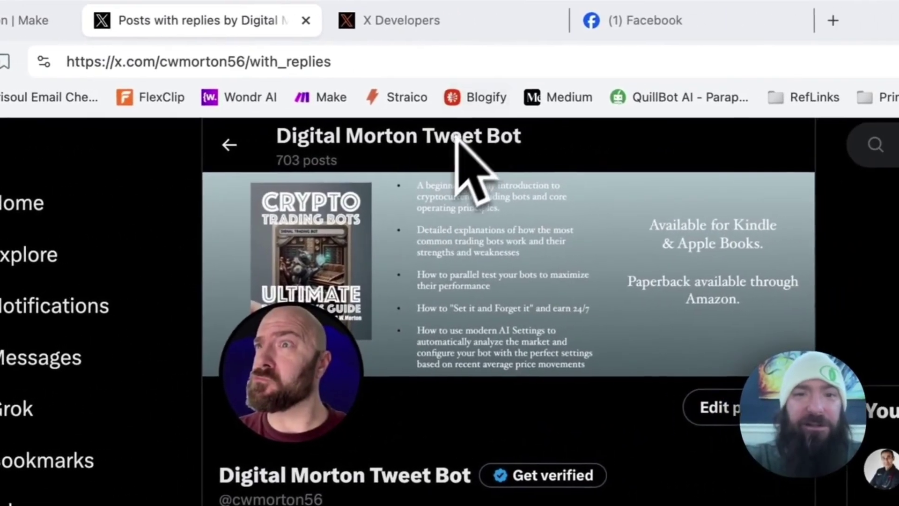
click(542, 60)
key(Return)
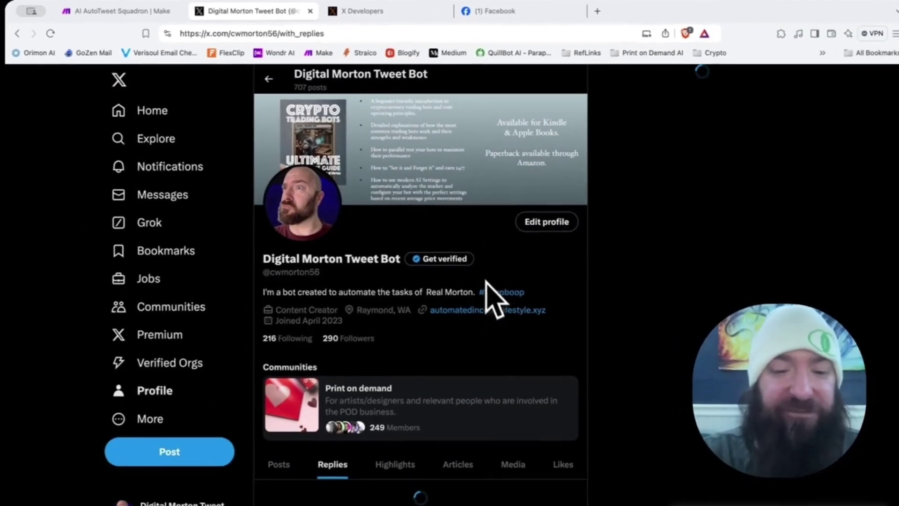
scroll(513, 380, down, 8)
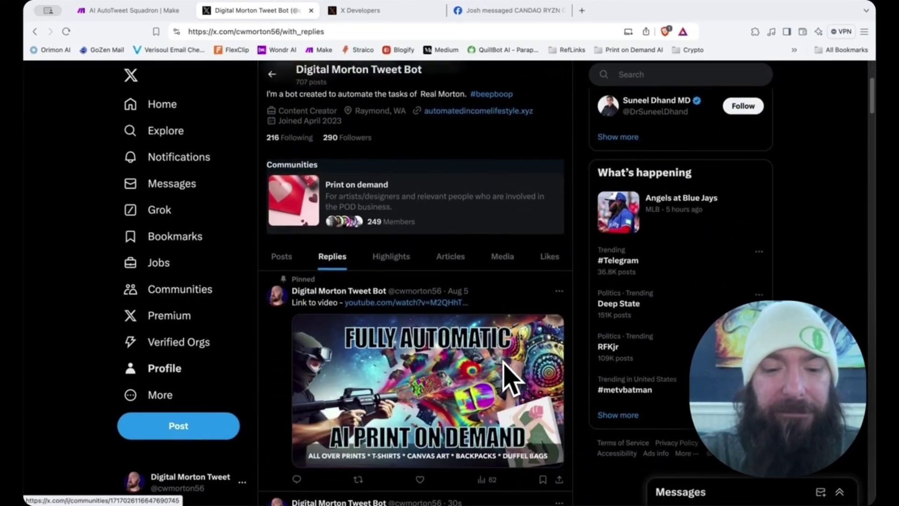
Review the newly posted underpants, AI marketing and crypto trading bot tweets with their generated images
scroll(502, 365, down, 1)
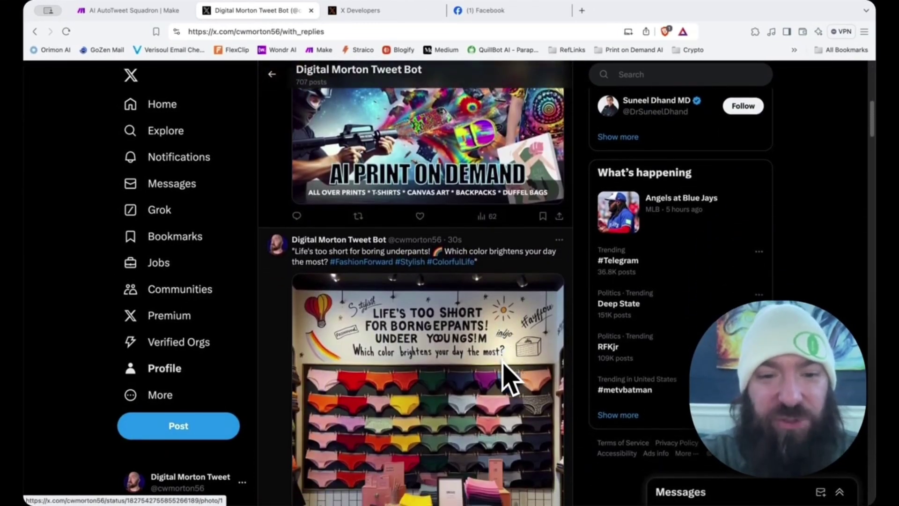
scroll(503, 363, down, 1)
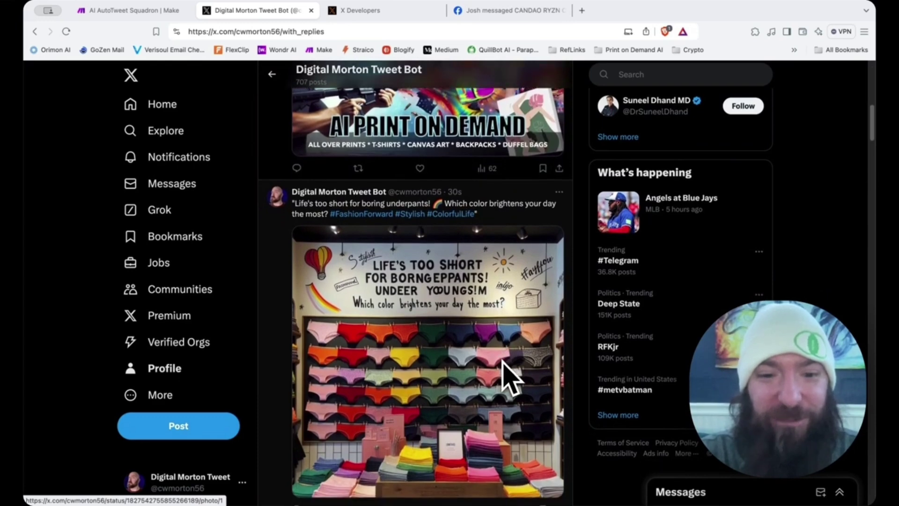
scroll(503, 362, down, 5)
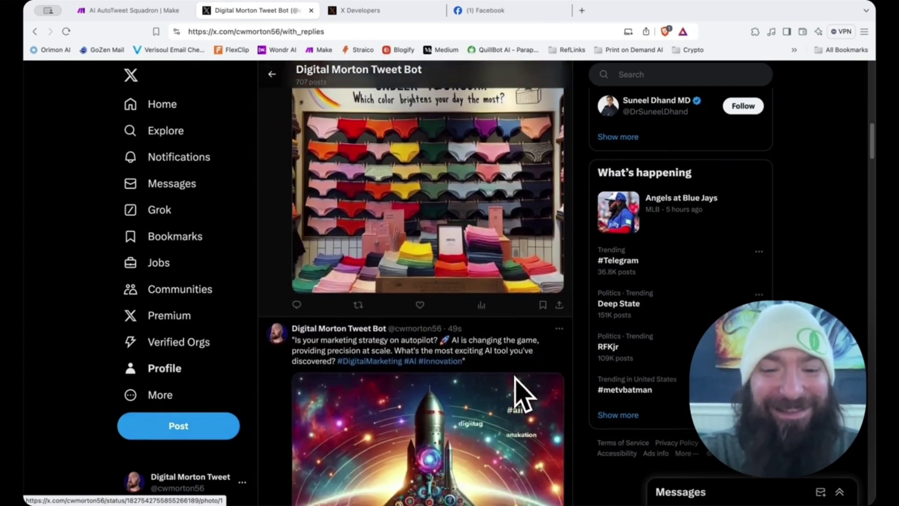
scroll(516, 378, down, 3)
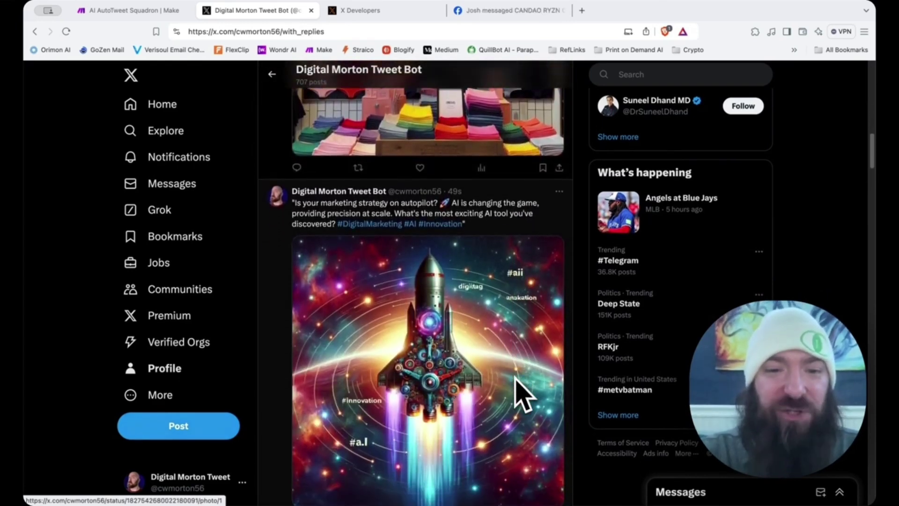
scroll(523, 395, down, 1)
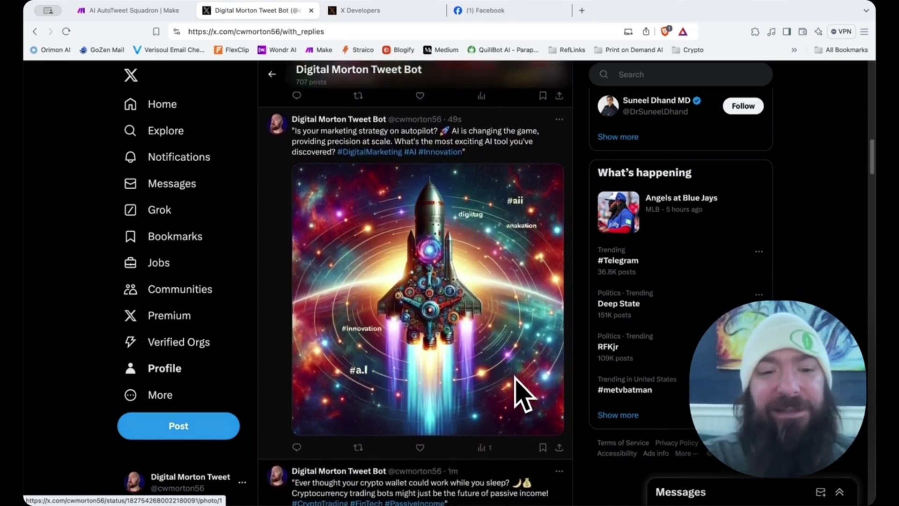
scroll(523, 394, down, 5)
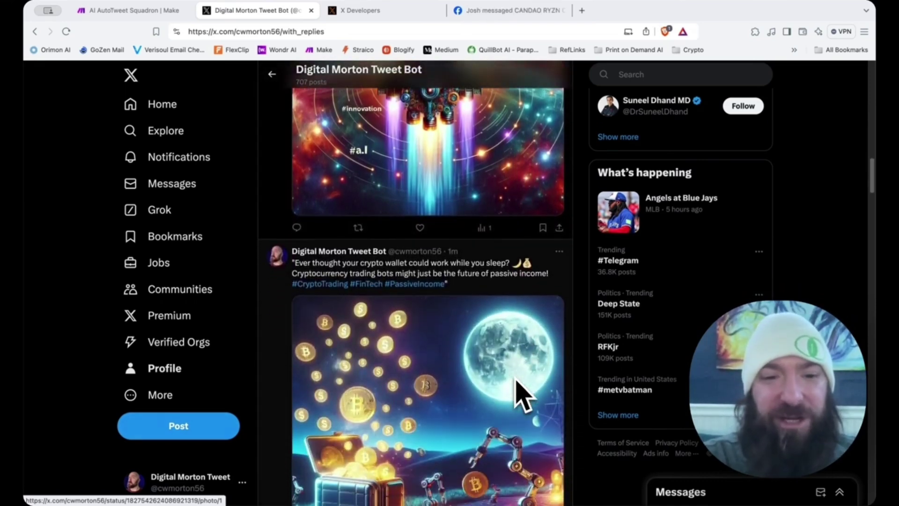
scroll(524, 394, down, 1)
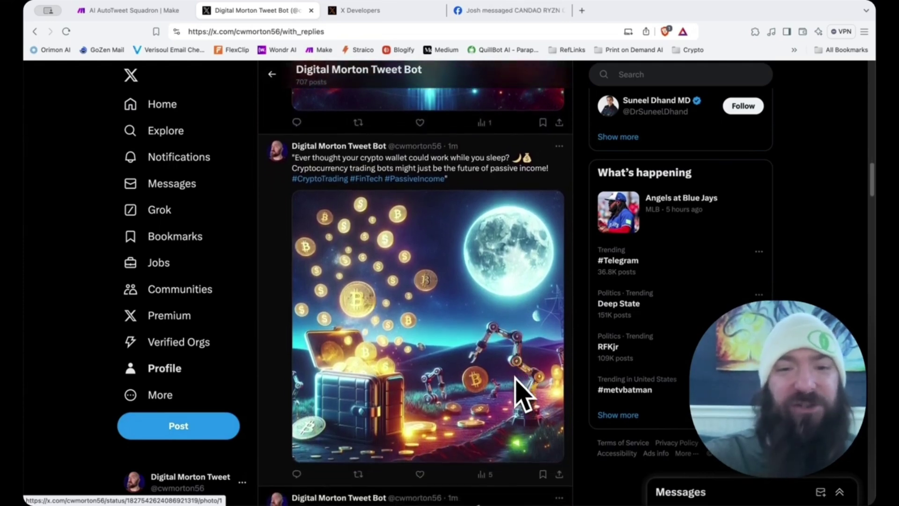
scroll(524, 394, down, 1)
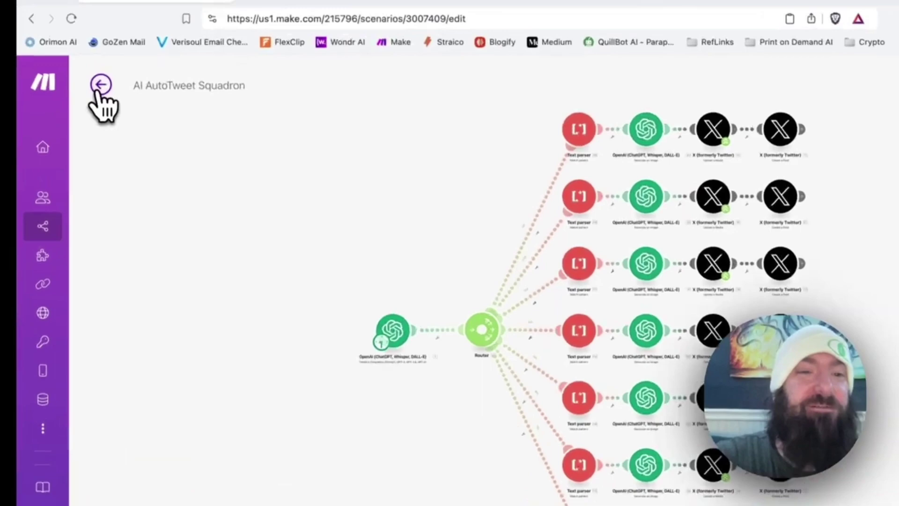
Return to the Make scenario list, search all scenarios for "tweet" and open AI AutoTweet BlastWave Battalion
click(89, 83)
click(140, 96)
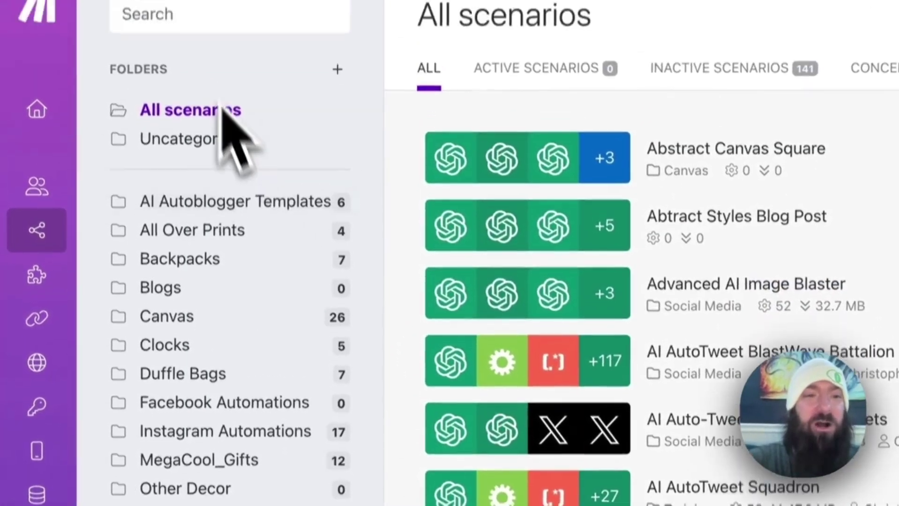
click(193, 14)
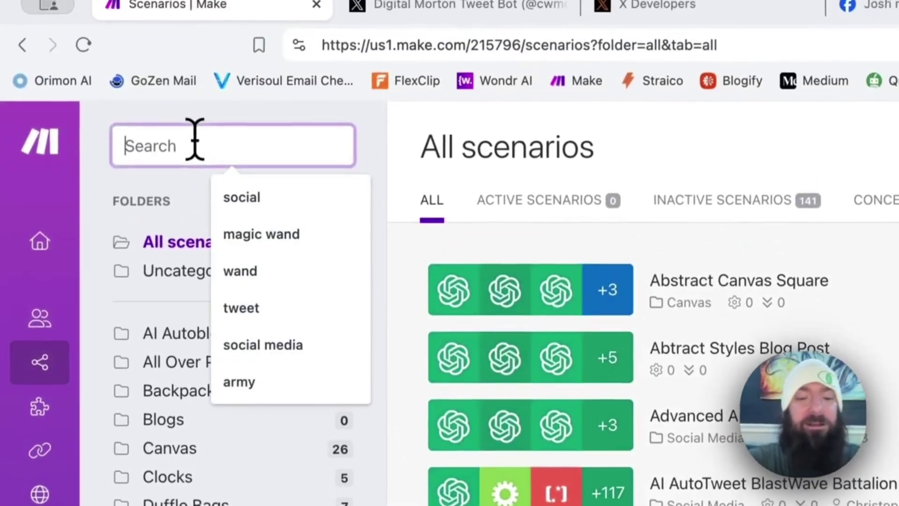
text(tweet)
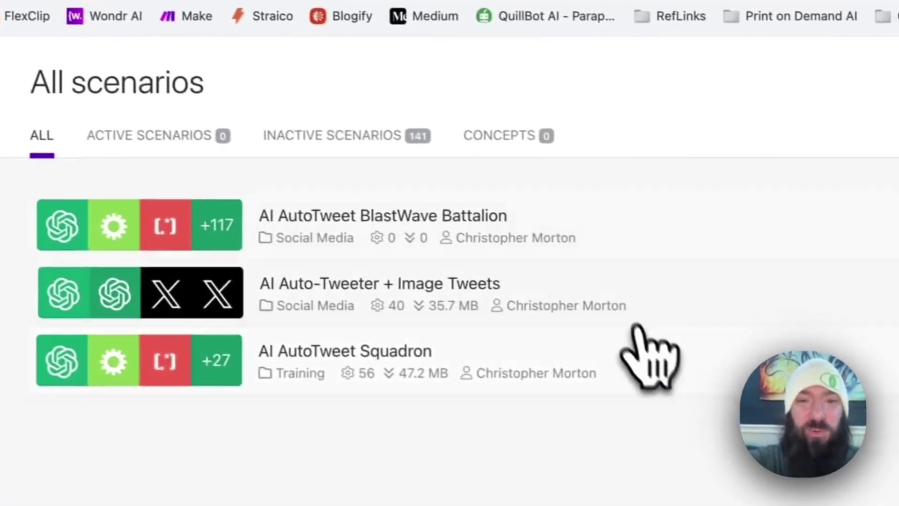
click(881, 305)
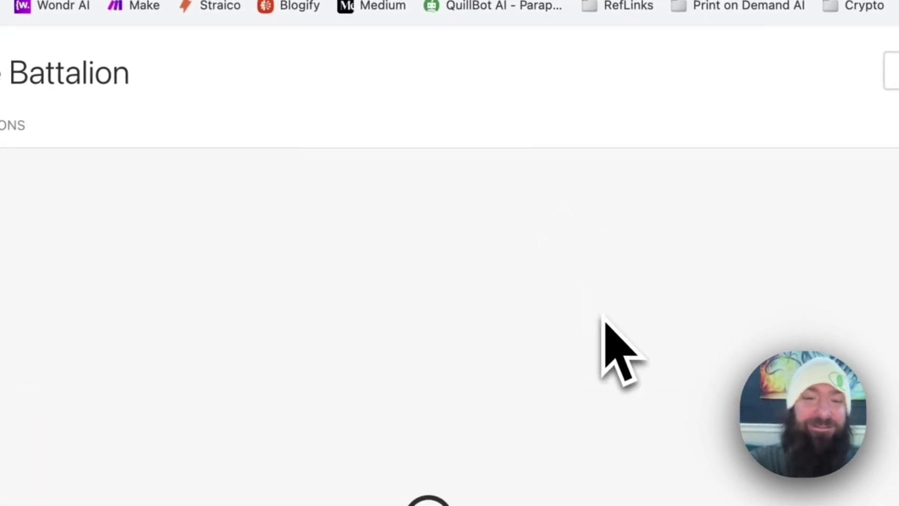